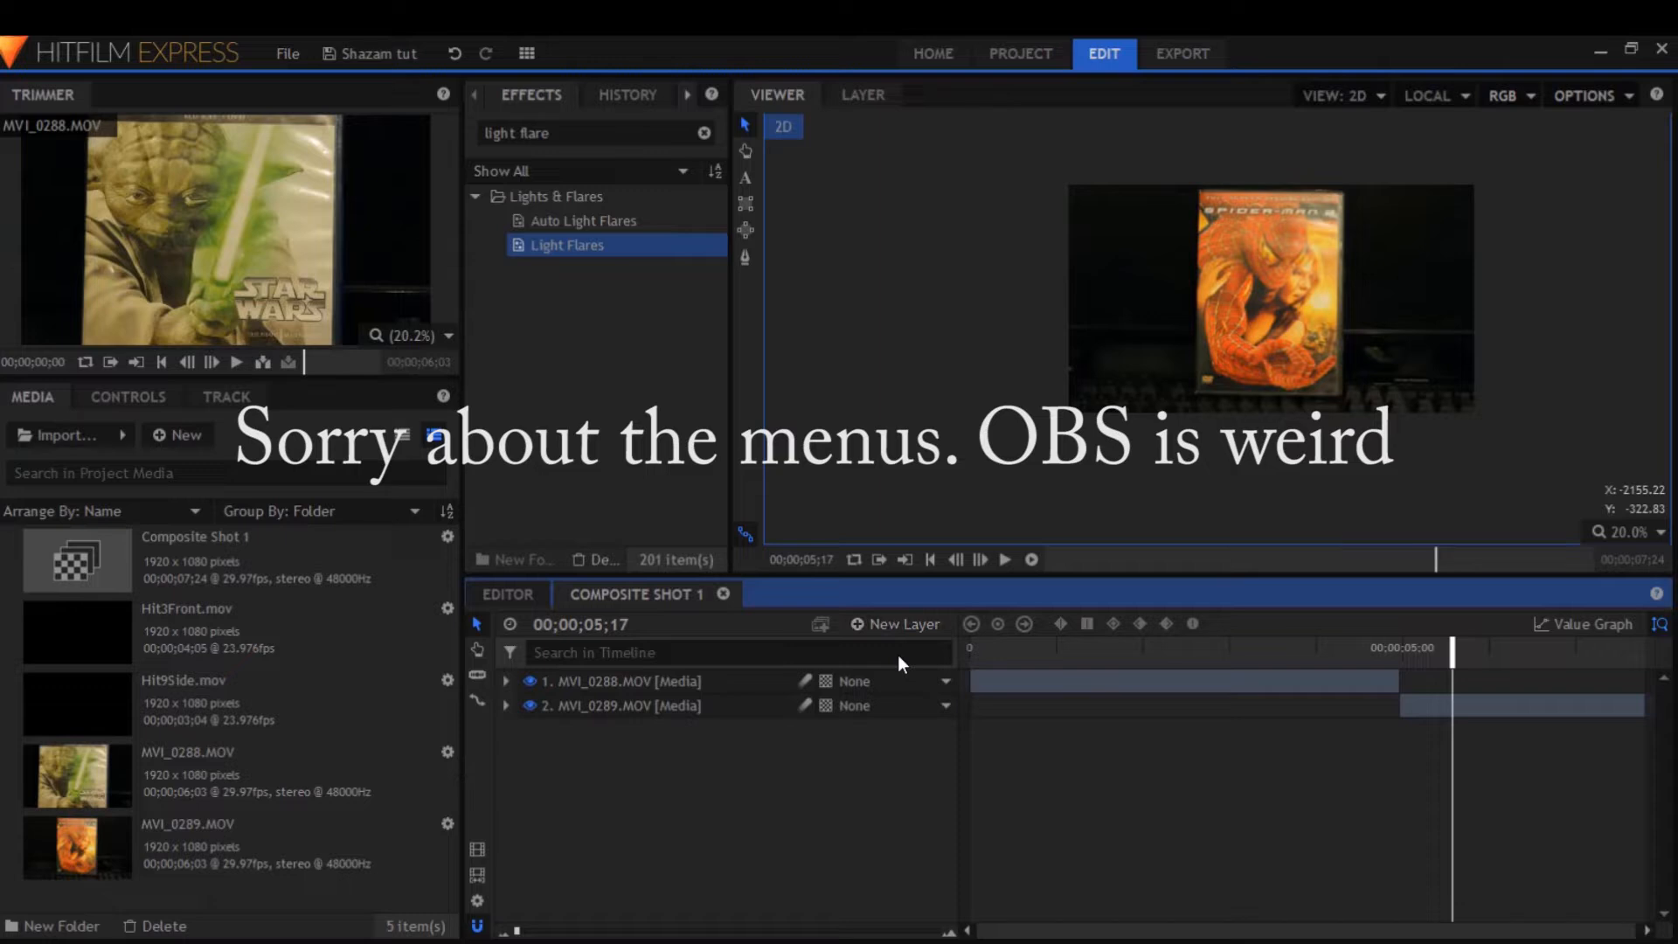
Create a plane layer named lightning and apply the Lightning & Electricity effect to it
{"action": "left_click", "coordinate": [963, 506]}
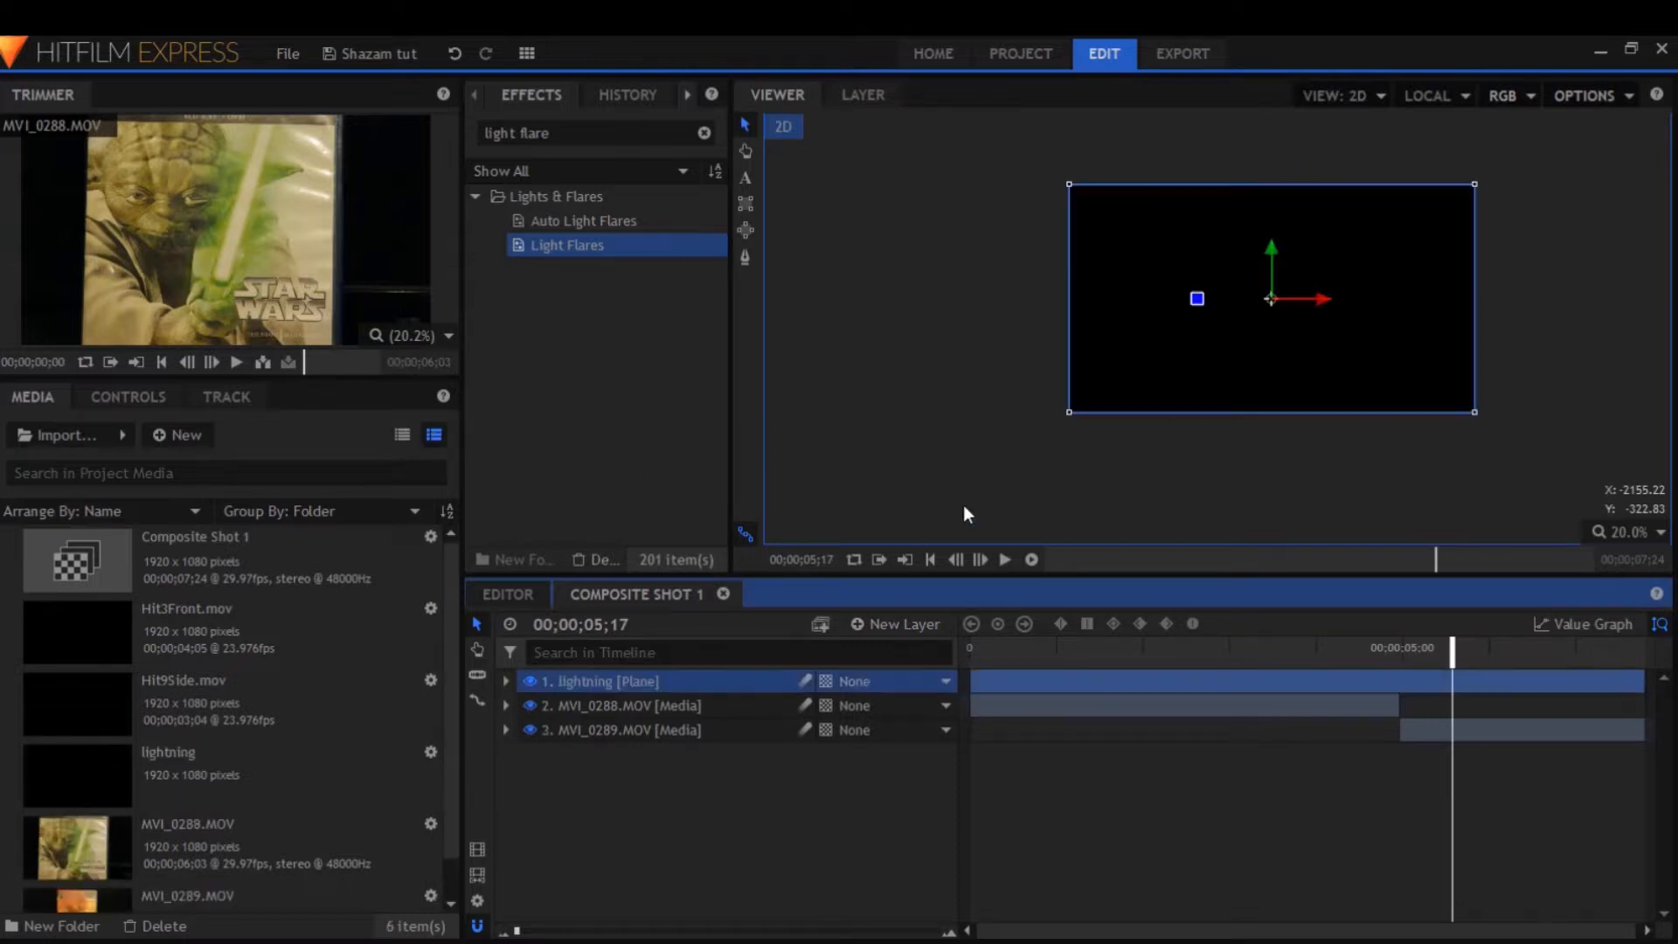
{"action": "double_click", "coordinate": [535, 133]}
{"action": "key", "text": "BackSpace"}
{"action": "key", "text": "BackSpace"}
{"action": "type", "text": "ning"}
{"action": "left_click_drag", "start_coordinate": [594, 220], "coordinate": [630, 684]}
Place the bolt's start point above the frame at about (-105.2, 922.1) and its end point near the centre at about (-25.2, 77.1)
{"action": "left_click_drag", "start_coordinate": [1177, 220], "coordinate": [1248, 163]}
{"action": "left_click_drag", "start_coordinate": [1317, 367], "coordinate": [1265, 282]}
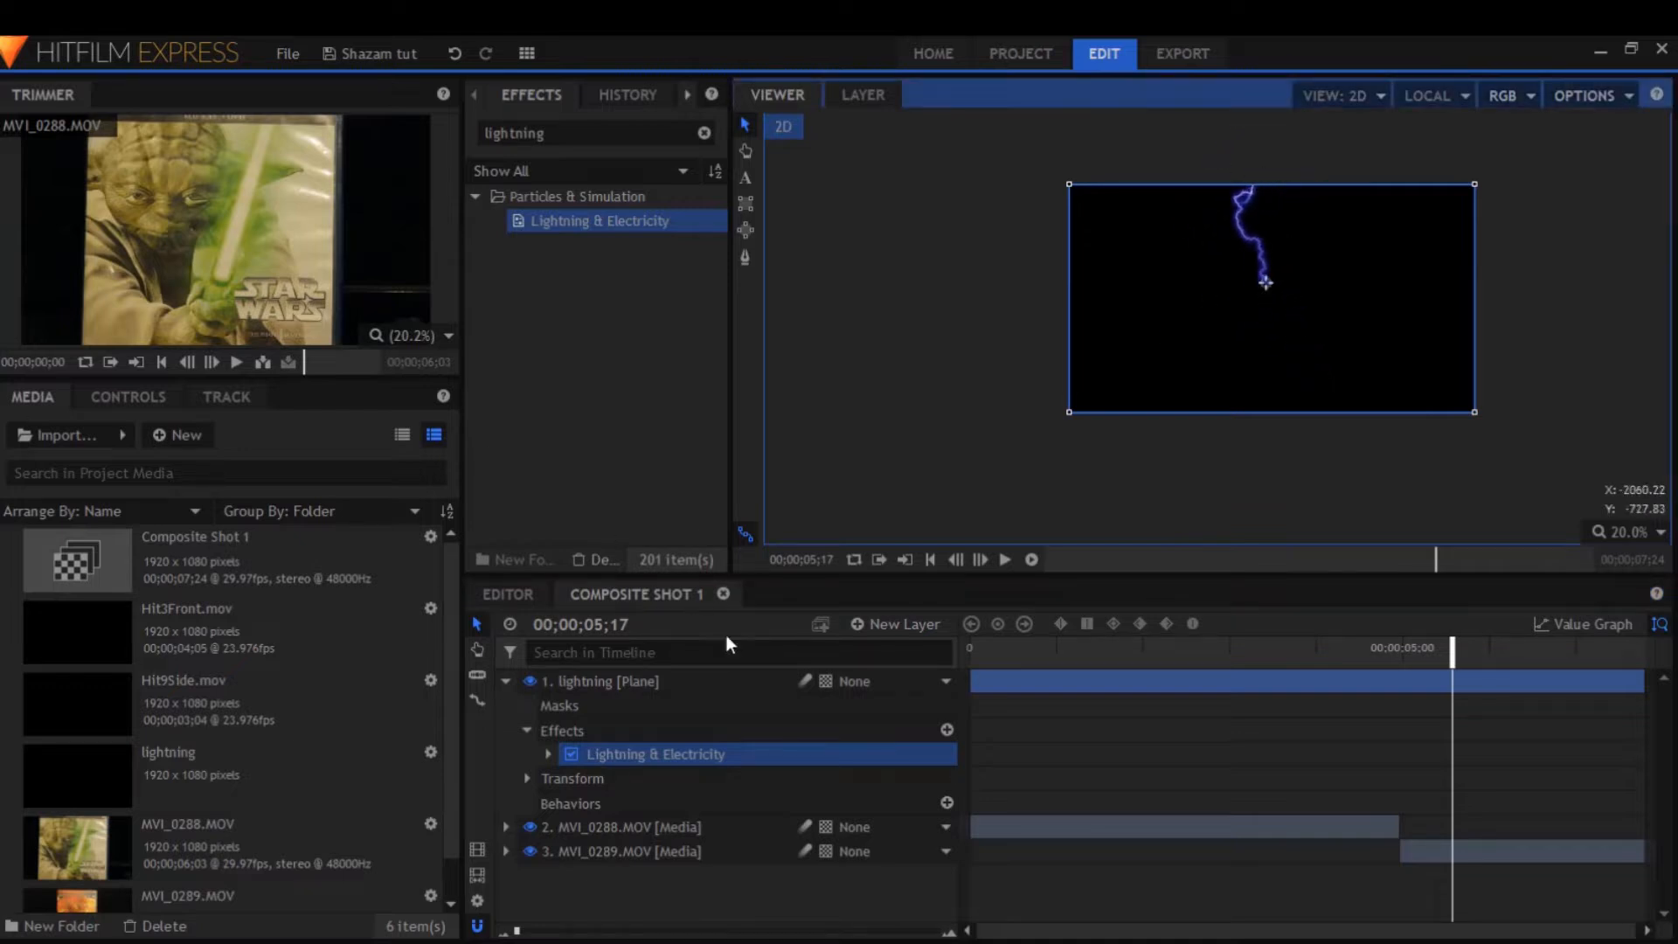
Set the lightning's end width to 5.00 and its start width to about 0.08
{"action": "left_click", "coordinate": [129, 396]}
{"action": "left_click", "coordinate": [26, 581]}
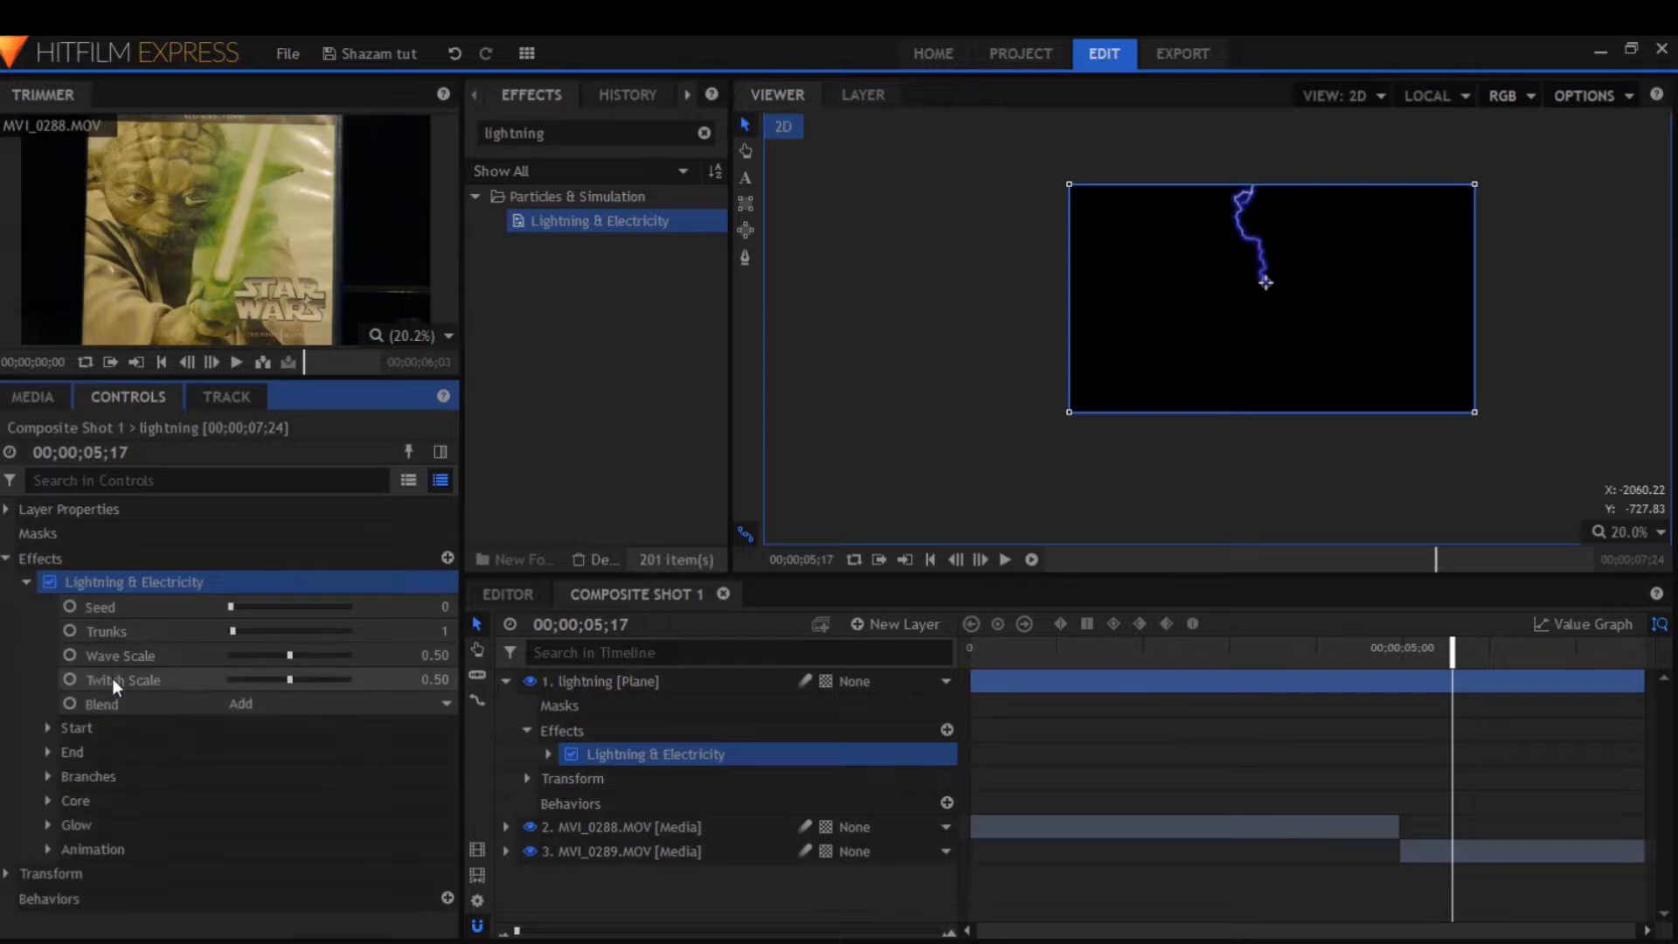
{"action": "left_click", "coordinate": [49, 752]}
{"action": "left_click", "coordinate": [418, 874]}
{"action": "left_click_drag", "start_coordinate": [232, 874], "coordinate": [332, 874]}
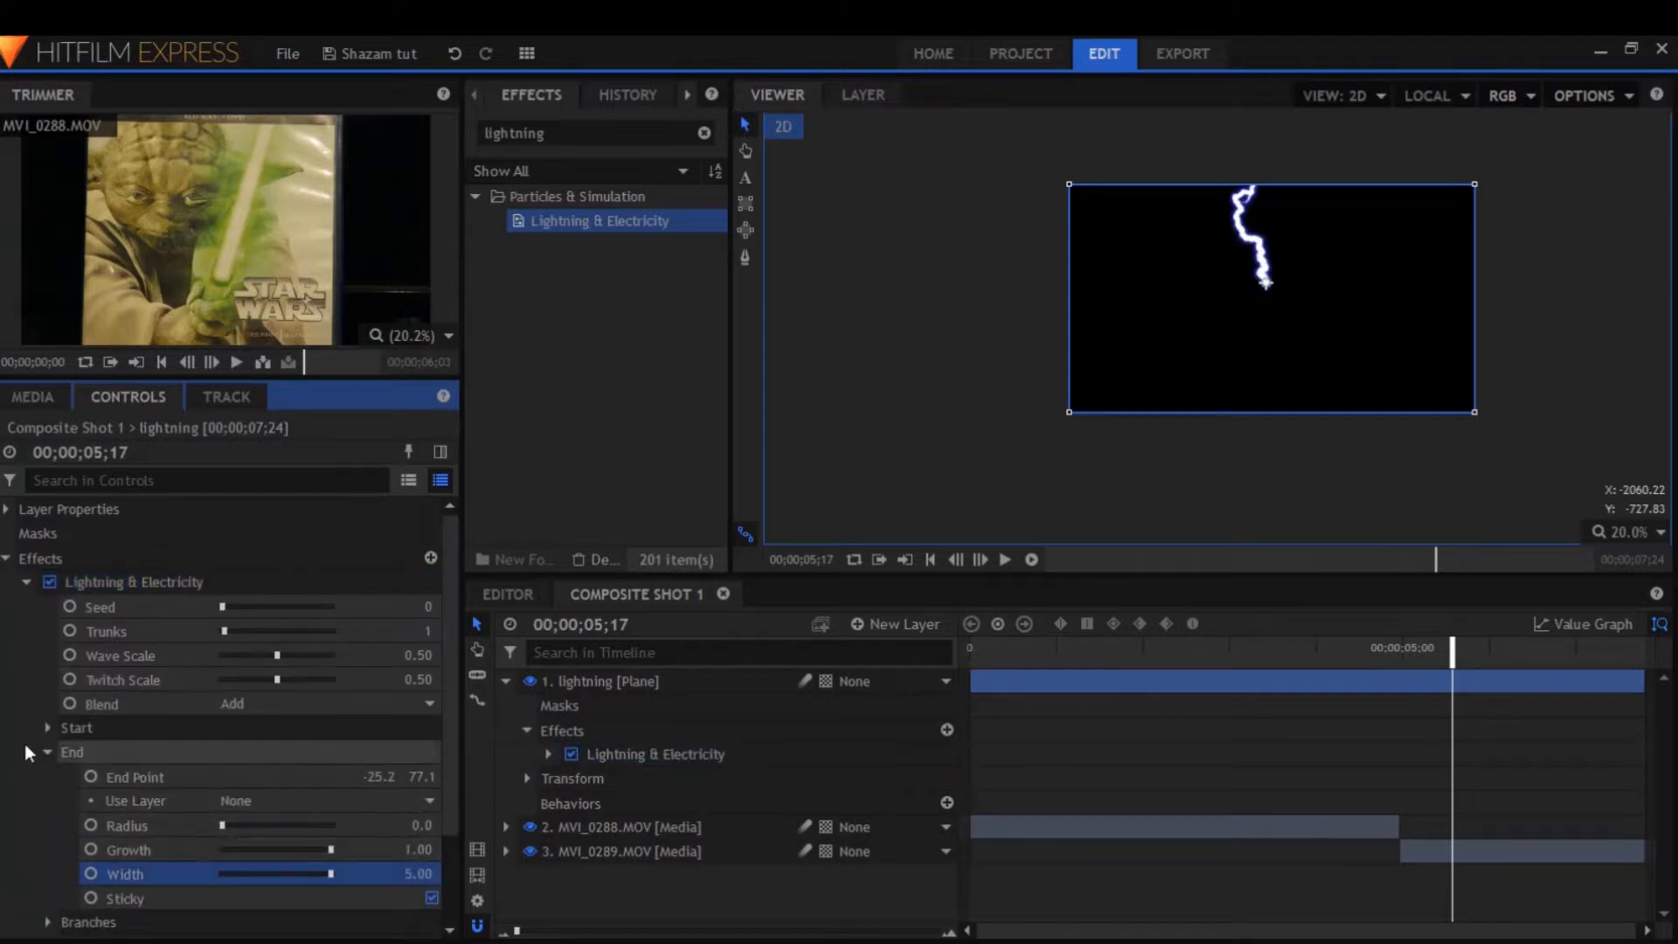
{"action": "left_click", "coordinate": [48, 728]}
{"action": "left_click_drag", "start_coordinate": [418, 825], "coordinate": [490, 855]}
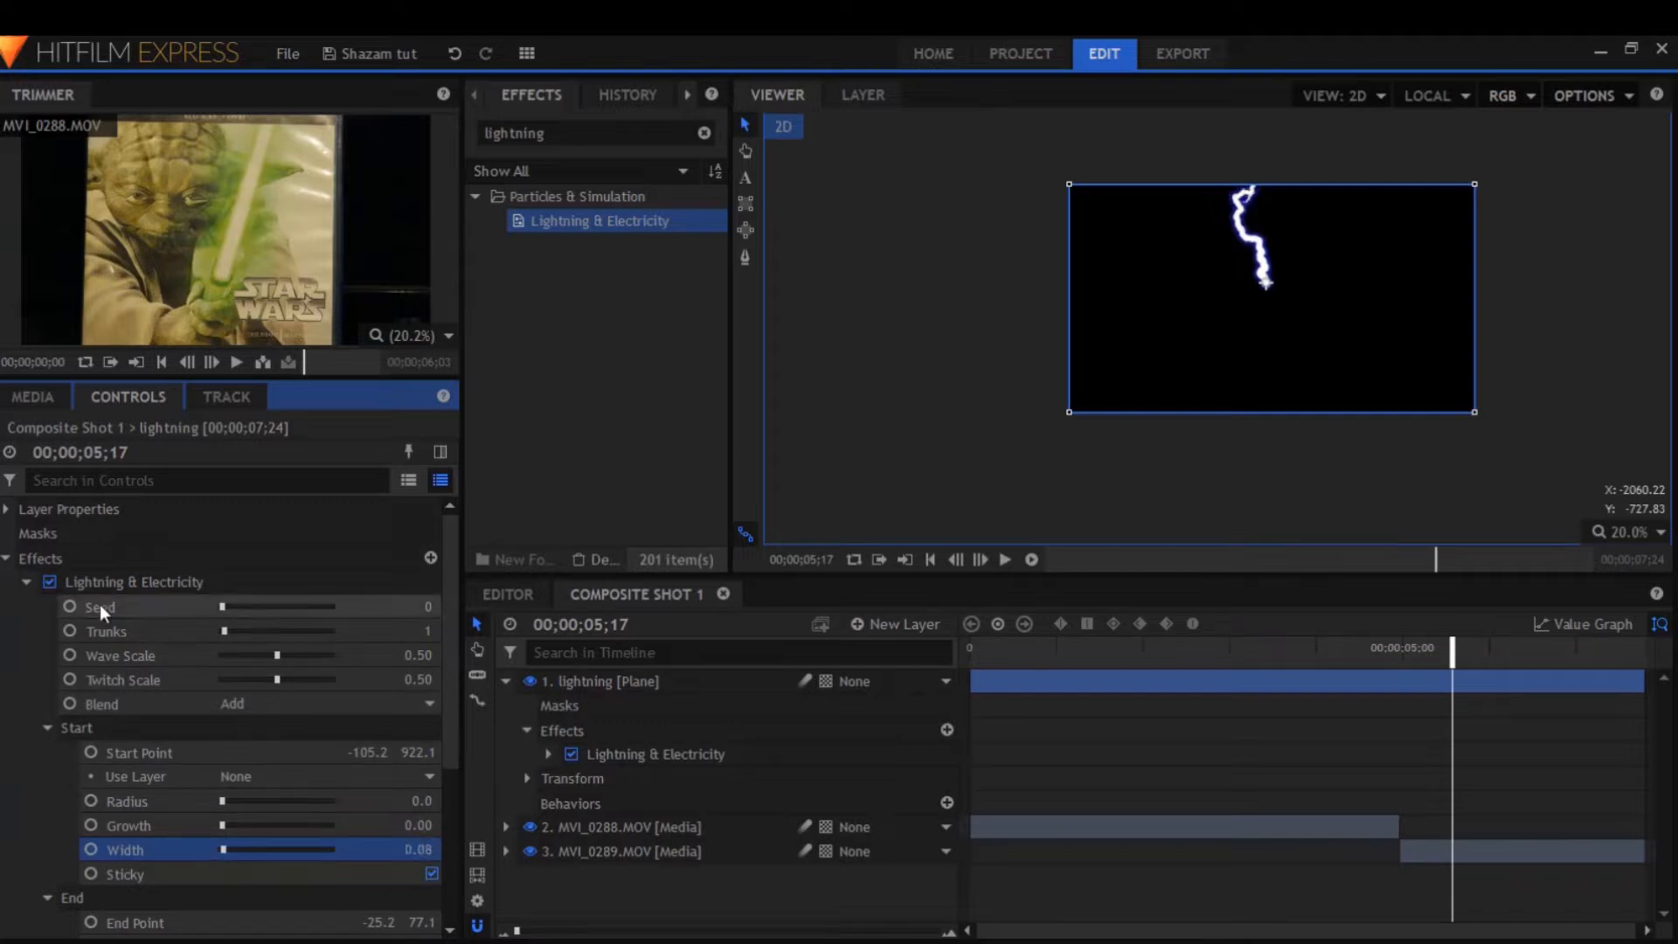
{"action": "left_click", "coordinate": [8, 559]}
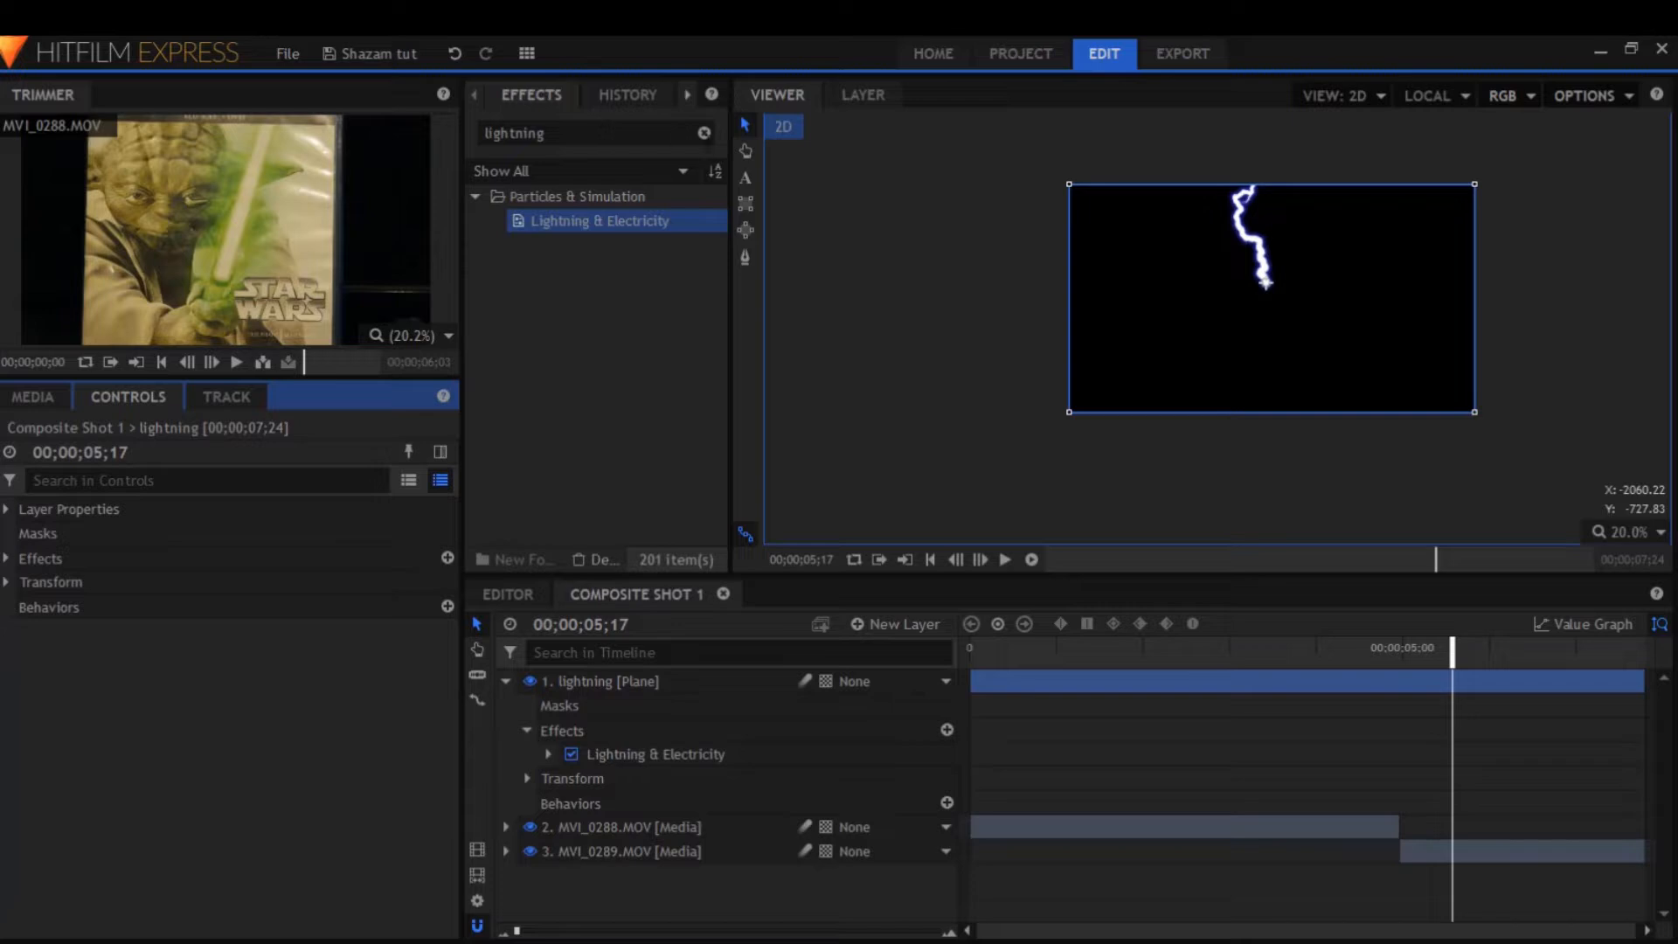
Clear the effects search and change the lightning layer's blend mode so its black background drops out over the footage
{"action": "left_click", "coordinate": [704, 133]}
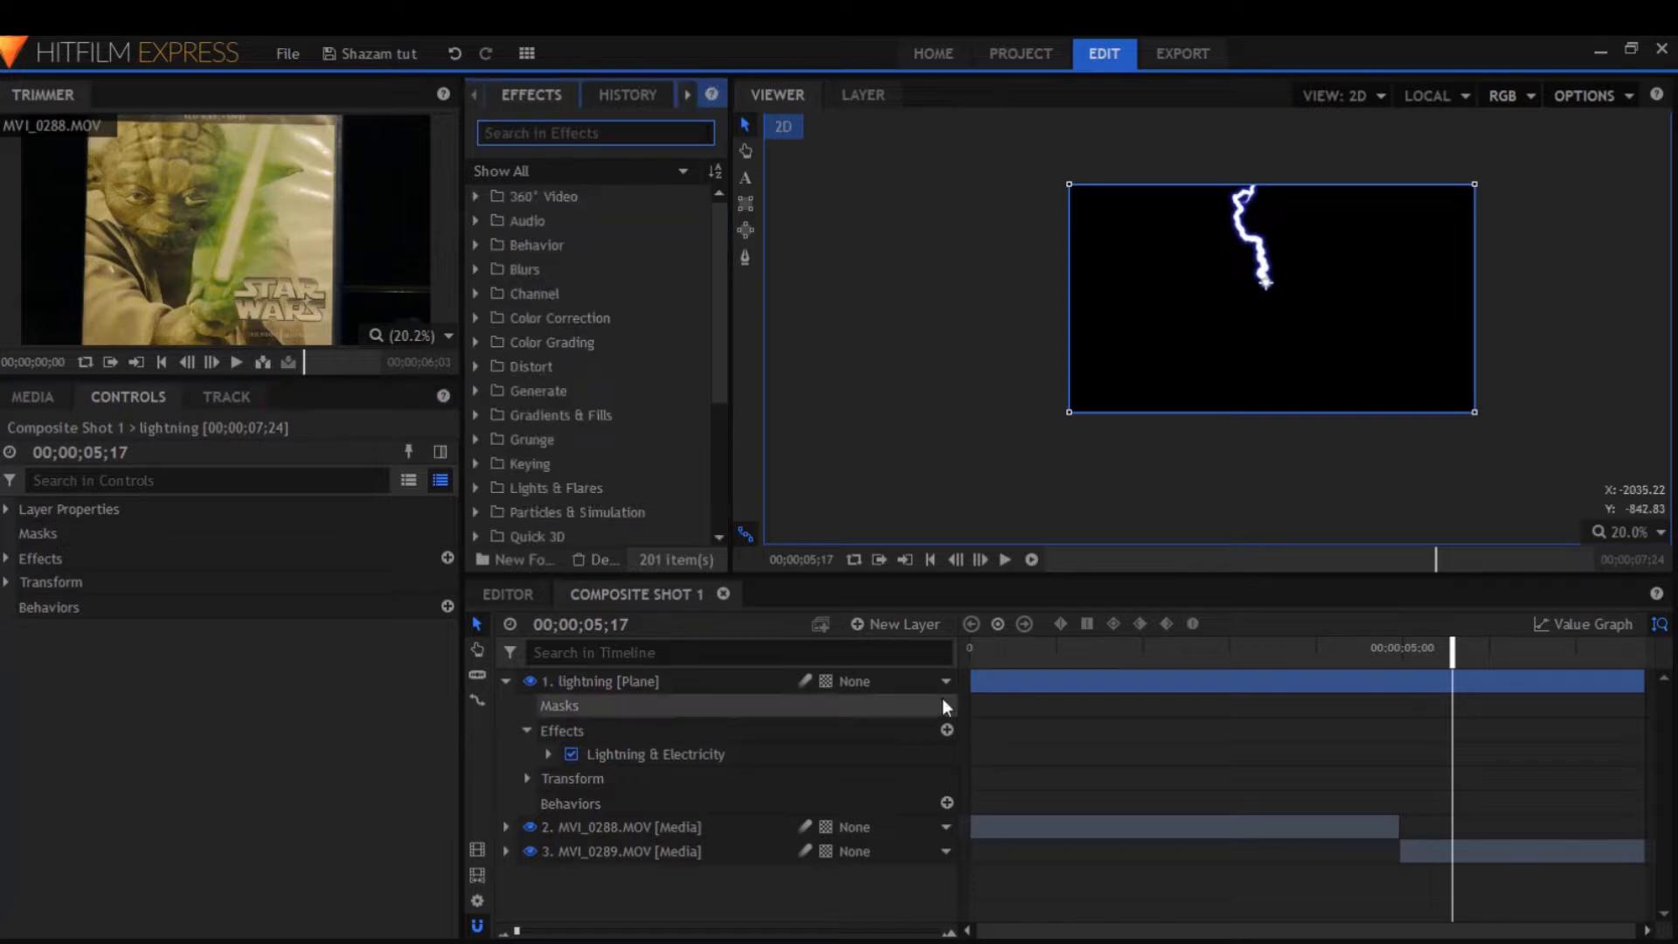
{"action": "left_click", "coordinate": [681, 684]}
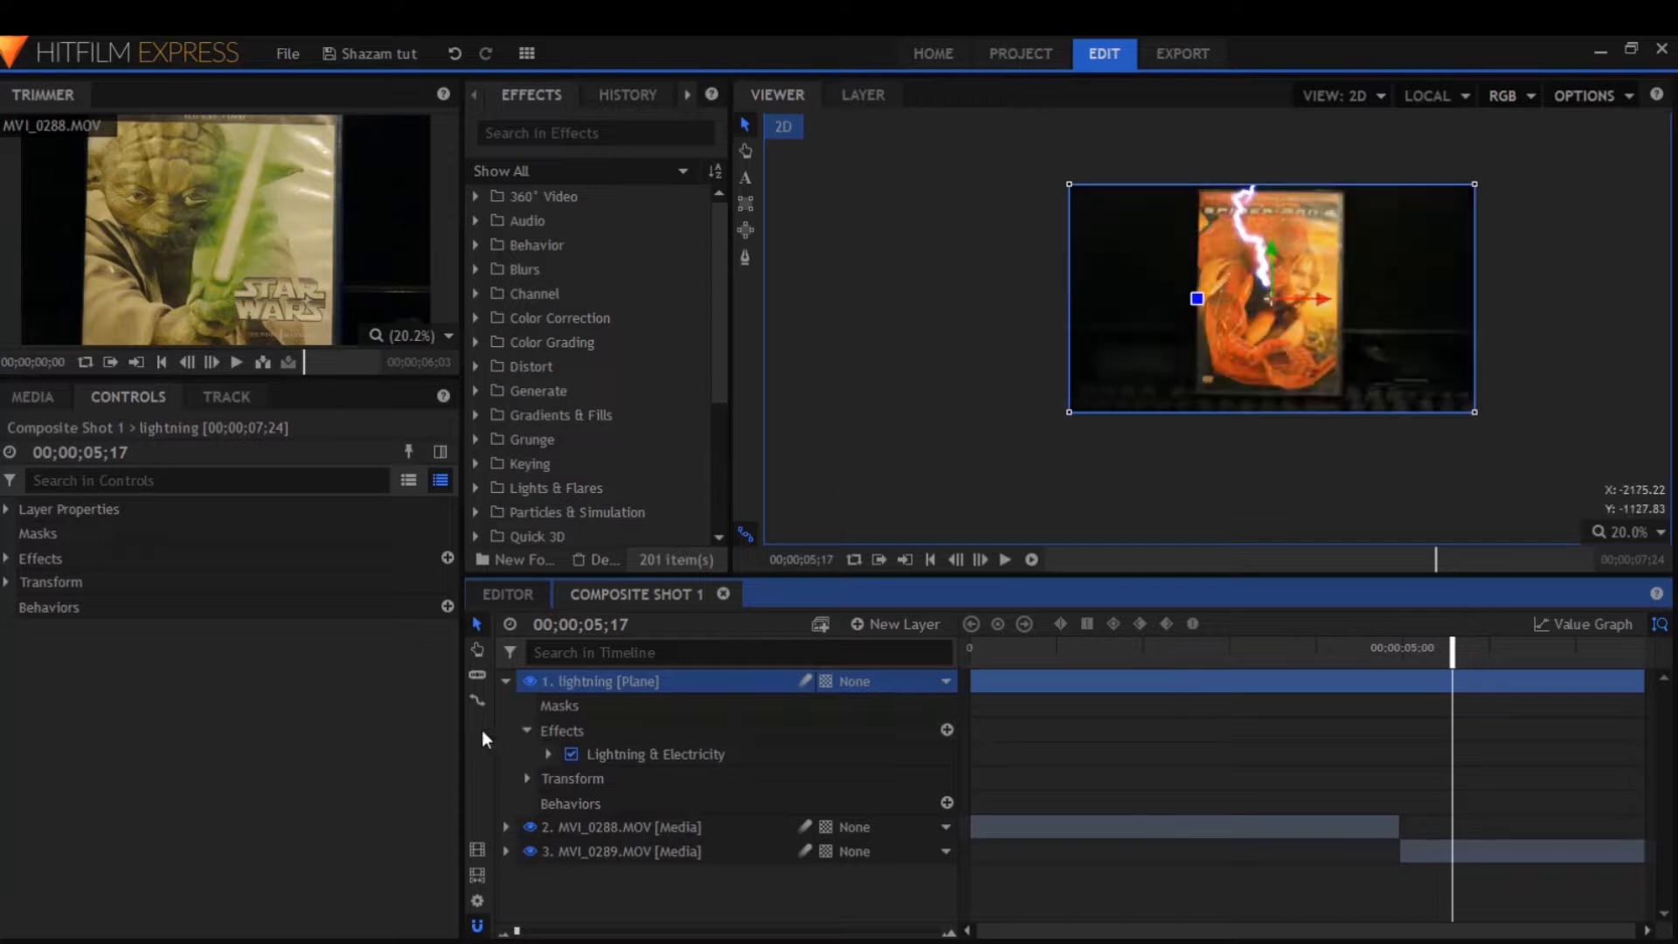
Enable End Point keyframing for the Lightning & Electricity effect at 00;00;04;21
{"action": "left_click", "coordinate": [610, 759]}
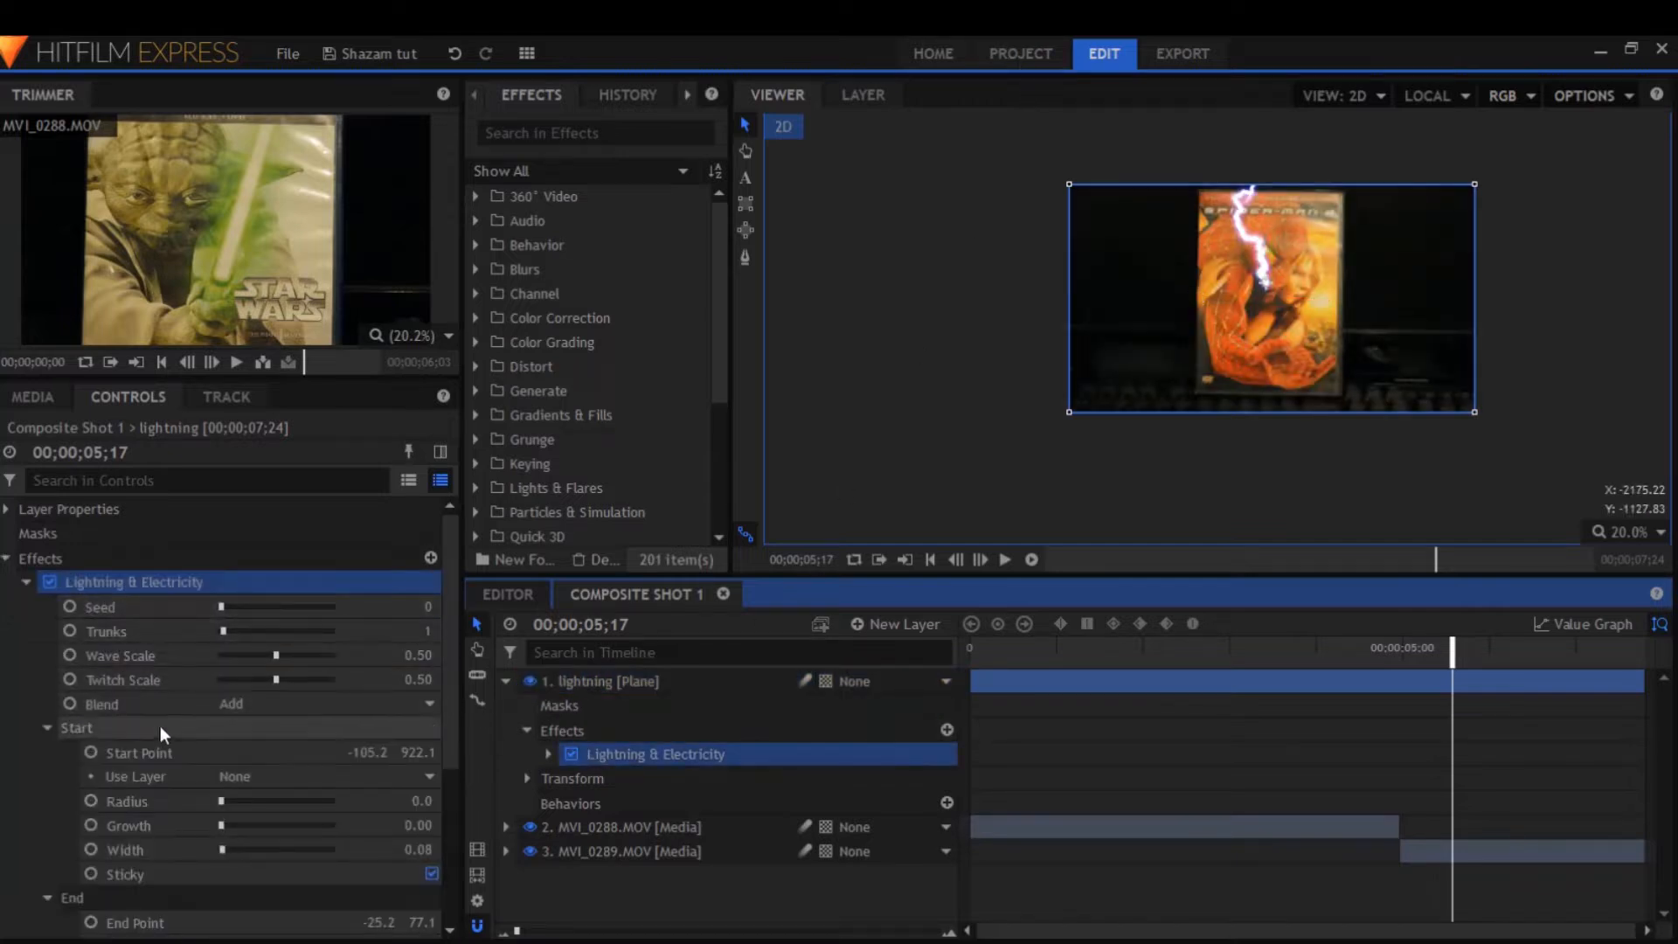
{"action": "scroll", "coordinate": [77, 857], "scroll_direction": "down", "scroll_amount": 3}
{"action": "left_click", "coordinate": [91, 855]}
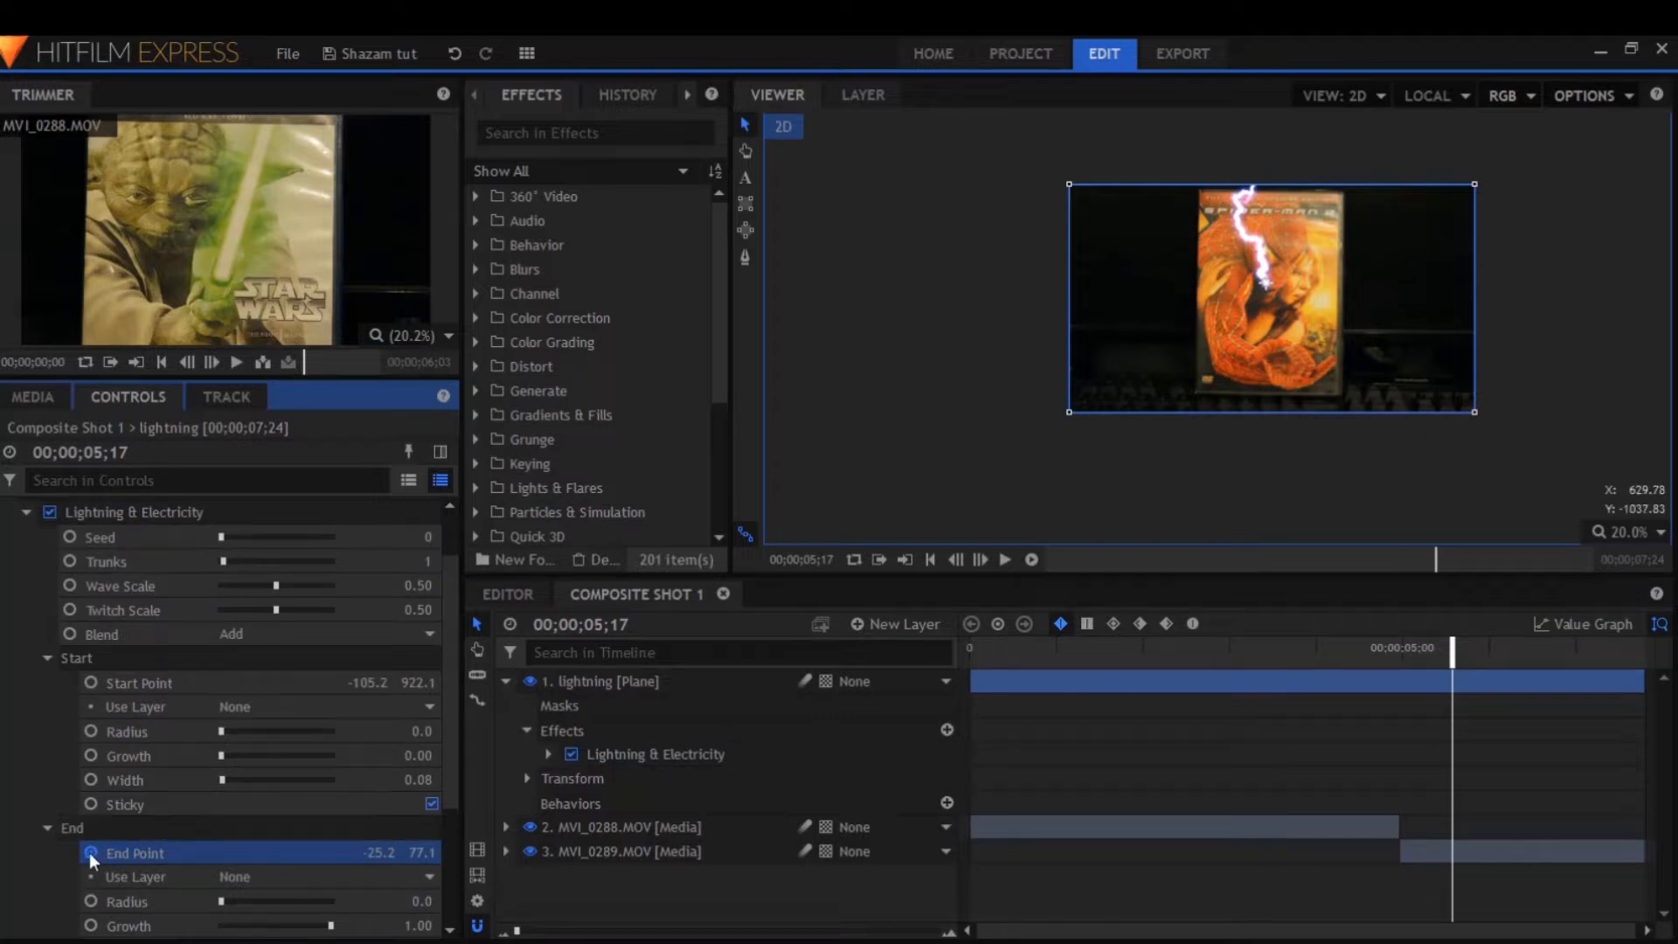
{"action": "key", "text": "Left"}
{"action": "key", "text": "Left"}
{"action": "key", "text": "Left"}
{"action": "key", "text": "Left"}
{"action": "key", "text": "Left"}
{"action": "key", "text": "Left"}
{"action": "key", "text": "Left"}
{"action": "key", "text": "Left"}
{"action": "key", "text": "Left"}
{"action": "key", "text": "Left"}
{"action": "key", "text": "Left"}
{"action": "key", "text": "Left"}
{"action": "key", "text": "Left"}
{"action": "key", "text": "Left"}
{"action": "key", "text": "Left"}
{"action": "key", "text": "Left"}
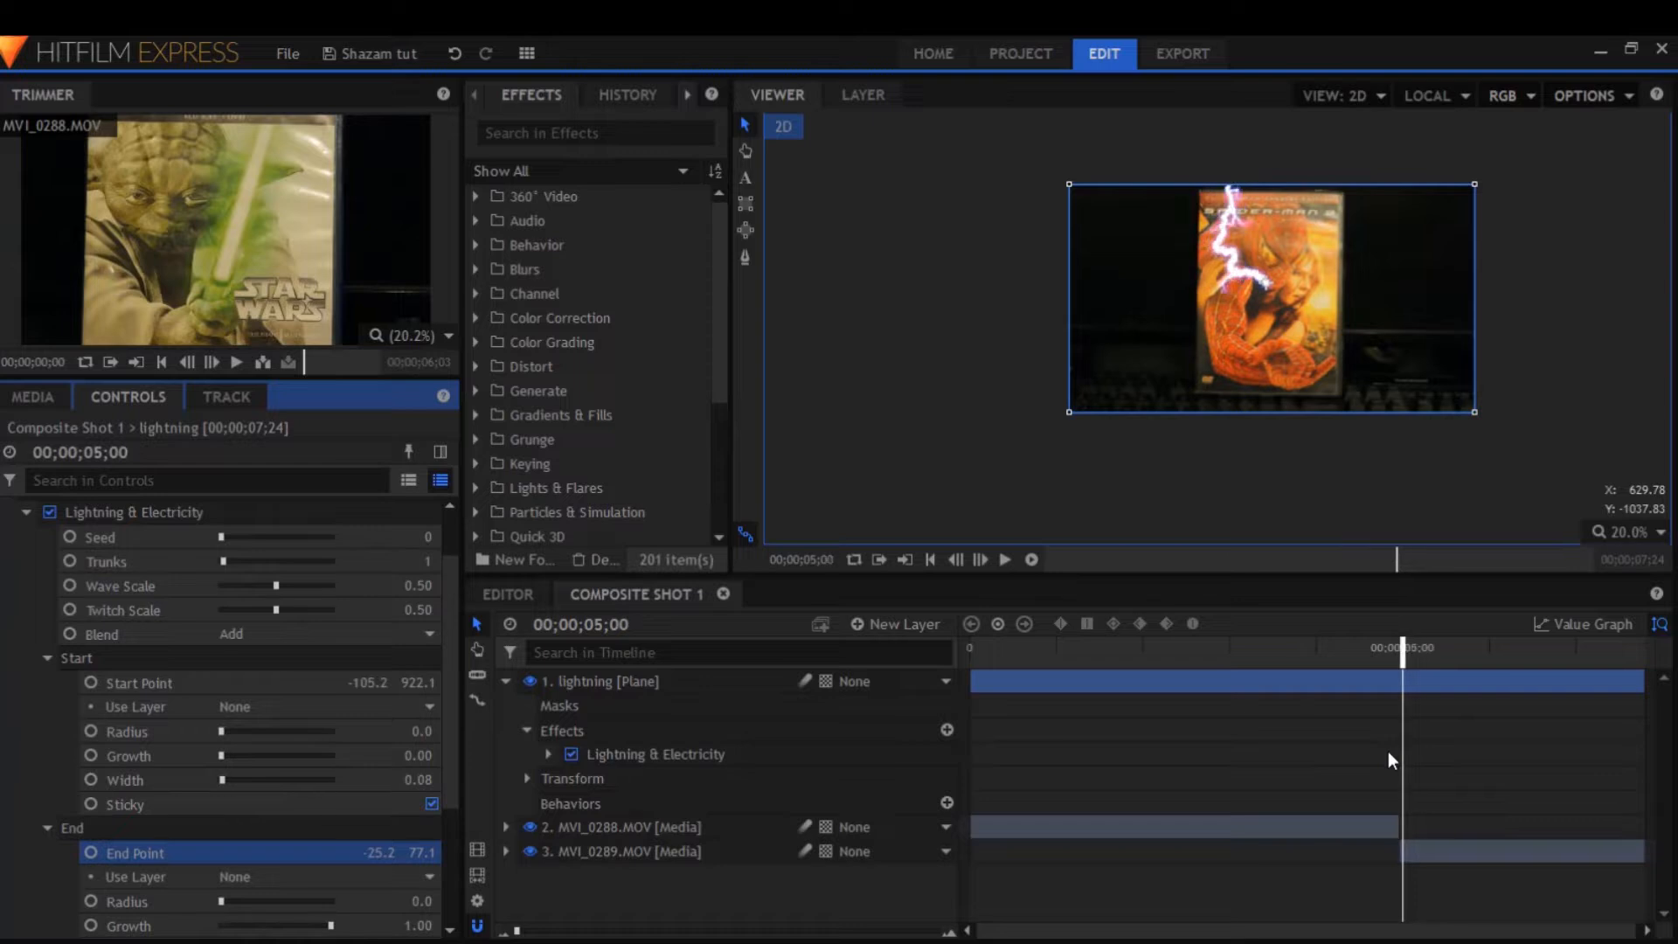
{"action": "key", "text": "Left"}
{"action": "key", "text": "Left"}
{"action": "key", "text": "Left"}
{"action": "key", "text": "Left"}
{"action": "key", "text": "Left"}
{"action": "key", "text": "Left"}
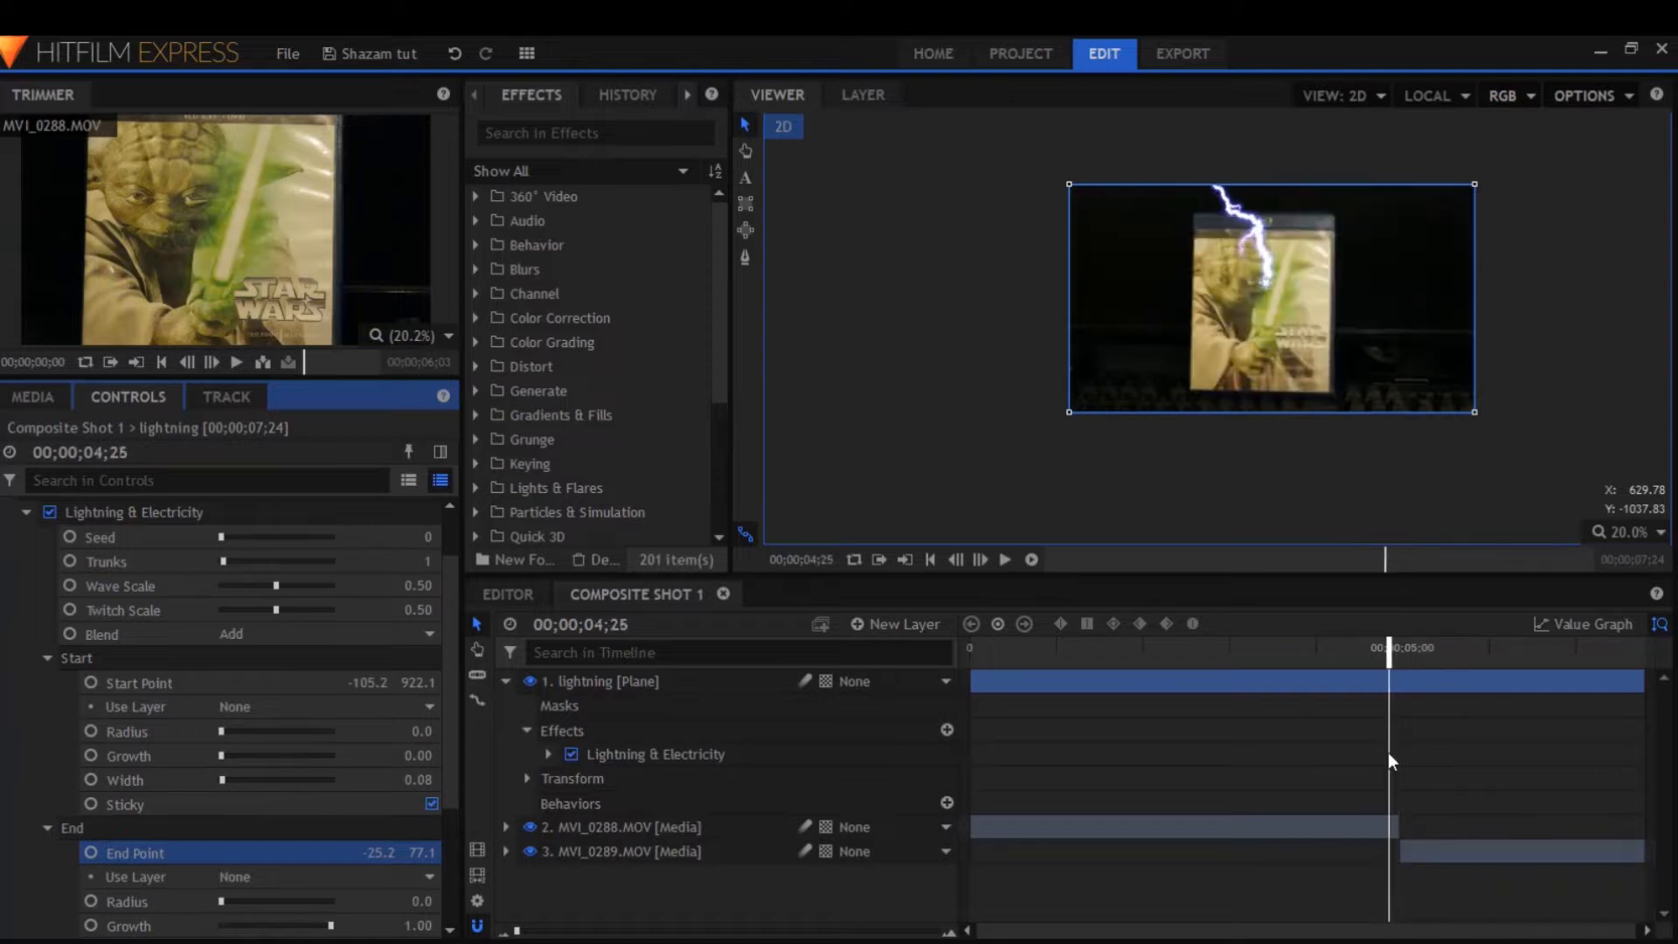
{"action": "key", "text": "Left"}
{"action": "key", "text": "Left"}
{"action": "key", "text": "Left"}
{"action": "key", "text": "Left"}
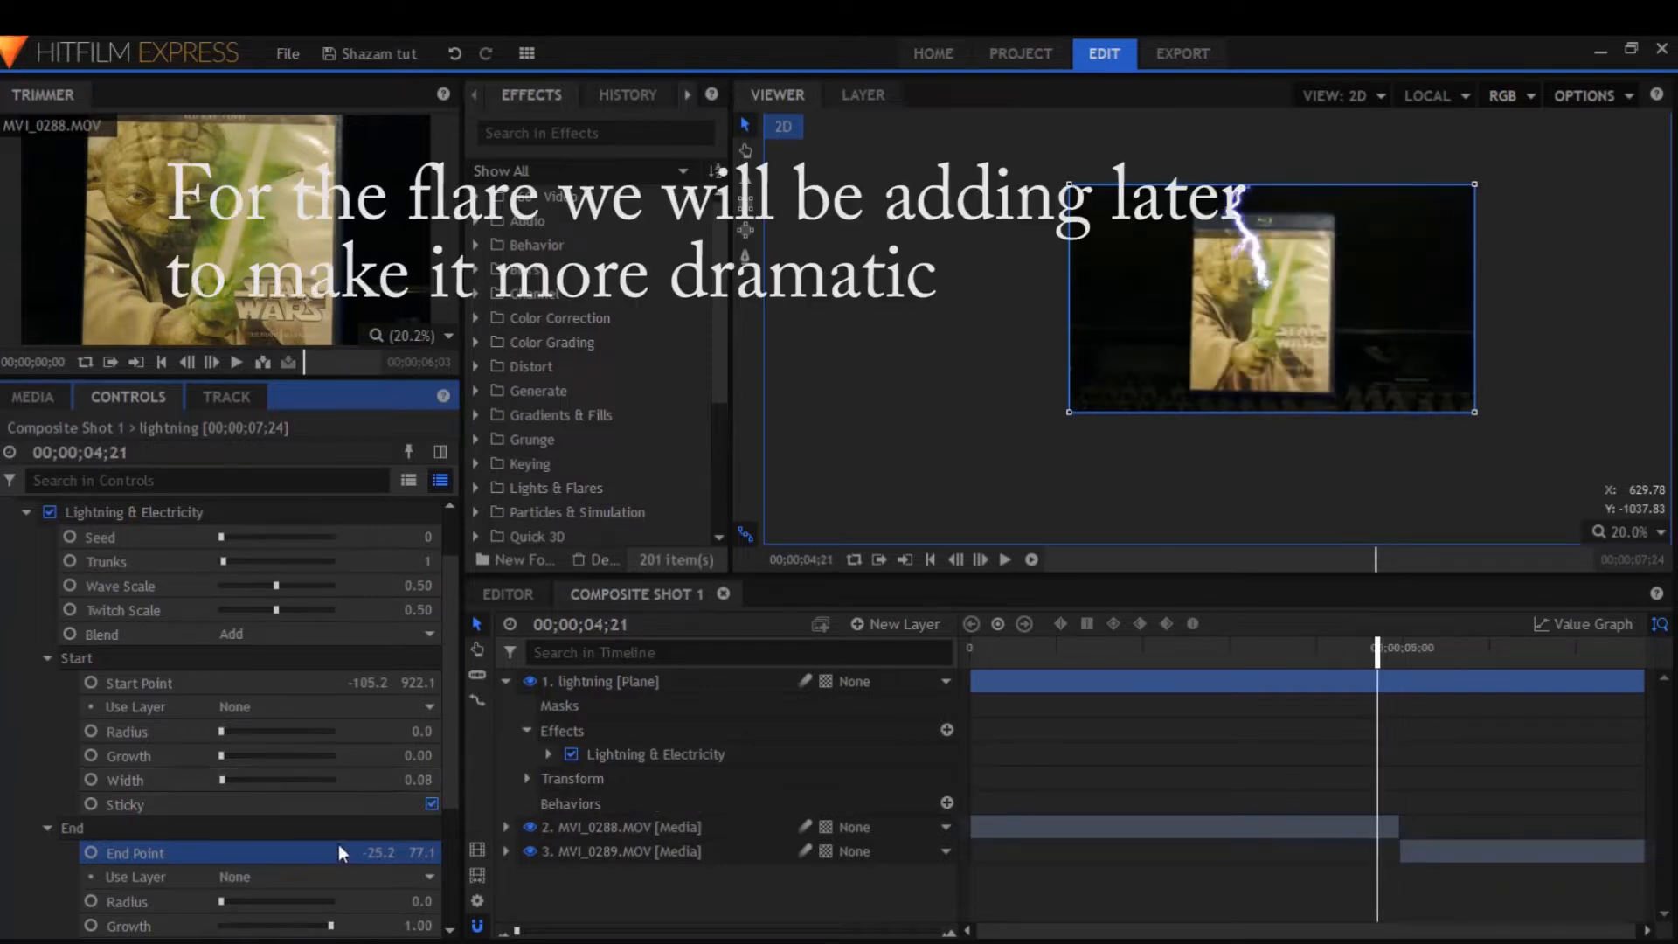
{"action": "left_click", "coordinate": [90, 853]}
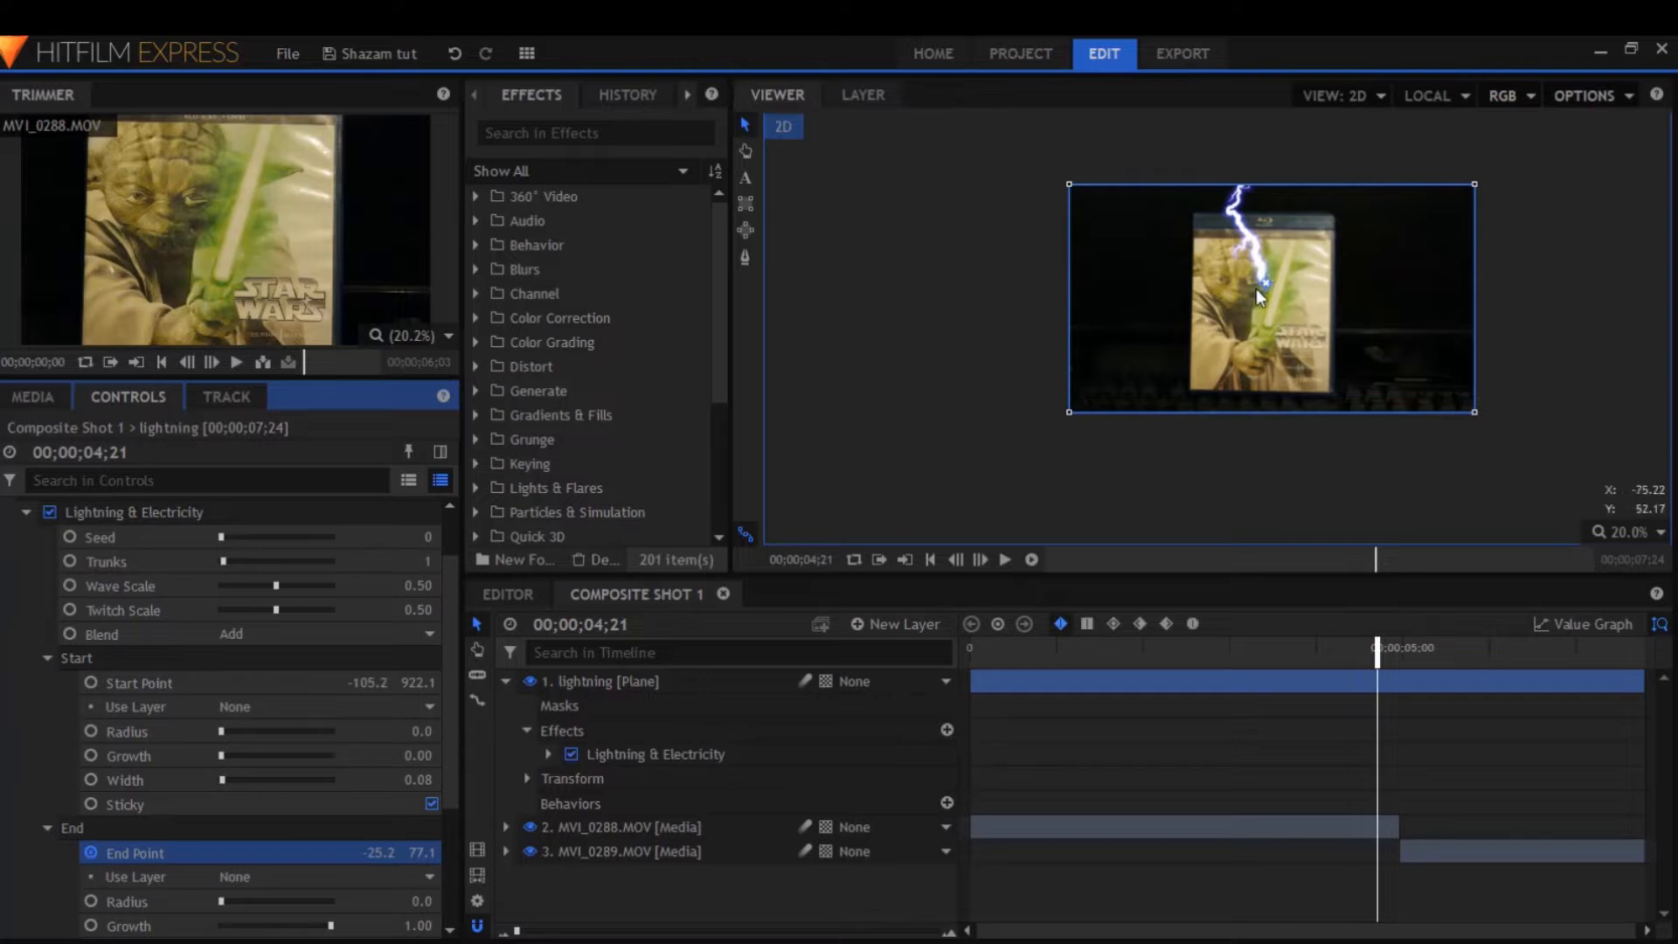
Keyframe the lightning's End Point from about (-70.2, 742.1) above the frame, down onto the case, and back above the frame at about (4.7, 772.1)
{"action": "left_click_drag", "start_coordinate": [1266, 280], "coordinate": [1256, 150]}
{"action": "key", "text": "Right"}
{"action": "key", "text": "Right"}
{"action": "key", "text": "Right"}
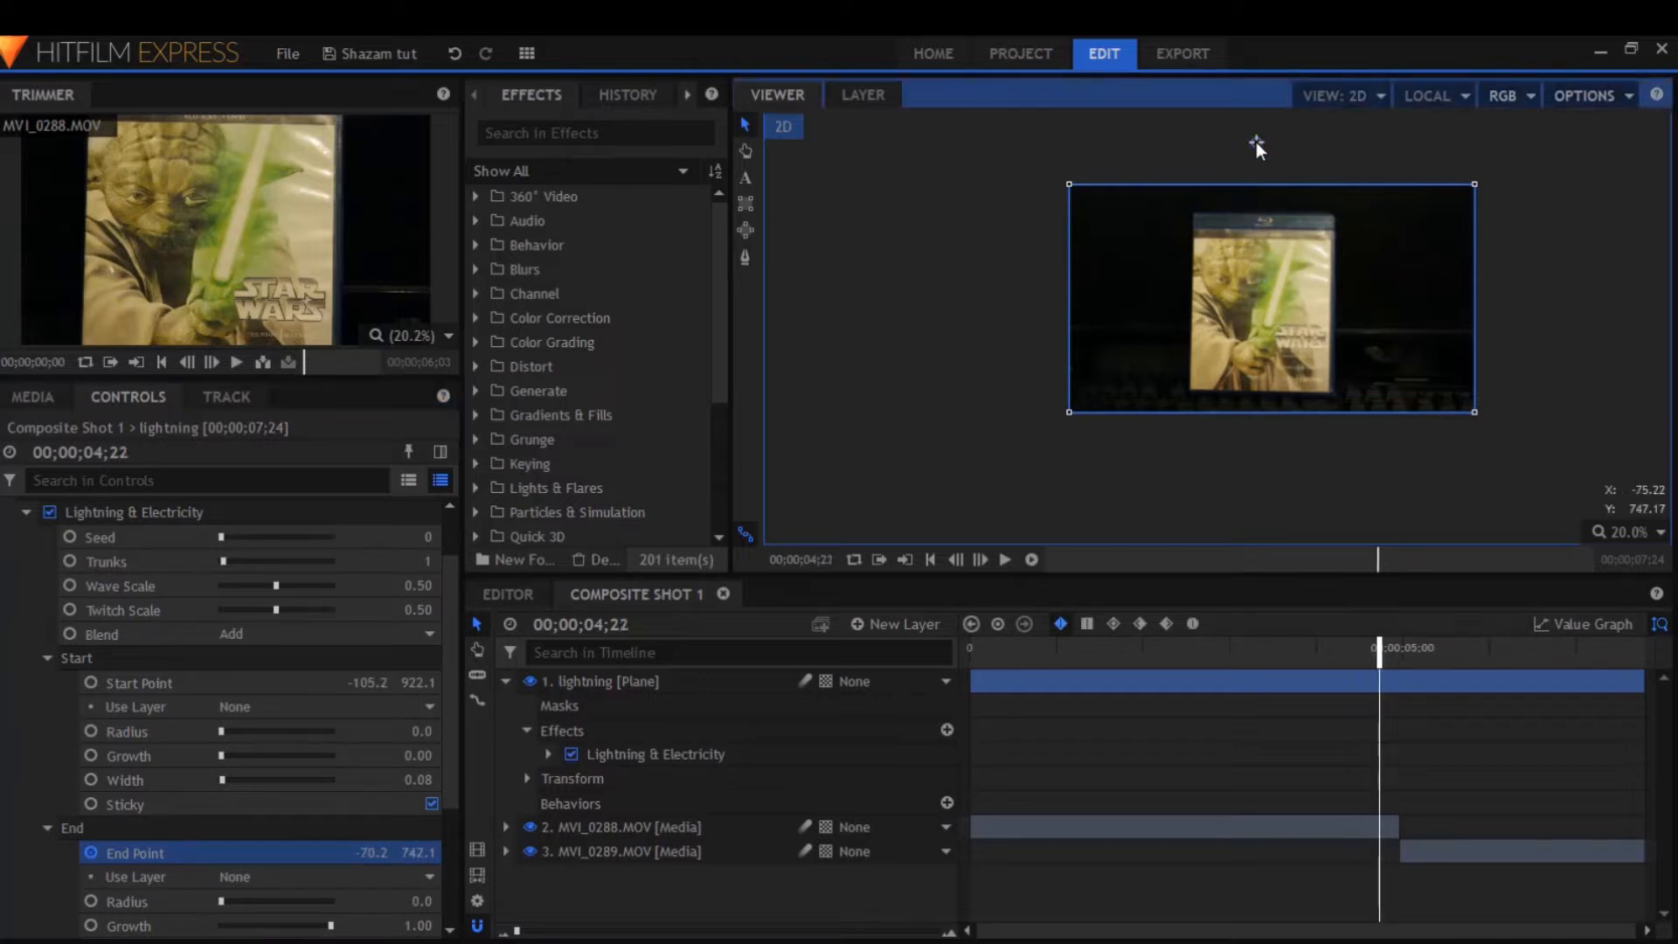
{"action": "mouse_move", "coordinate": [1257, 144]}
{"action": "left_mouse_down"}
{"action": "mouse_move", "coordinate": [1263, 362]}
{"action": "mouse_move", "coordinate": [1272, 137]}
{"action": "left_mouse_up"}
{"action": "key", "text": "Right"}
{"action": "key", "text": "Right"}
{"action": "key", "text": "Right"}
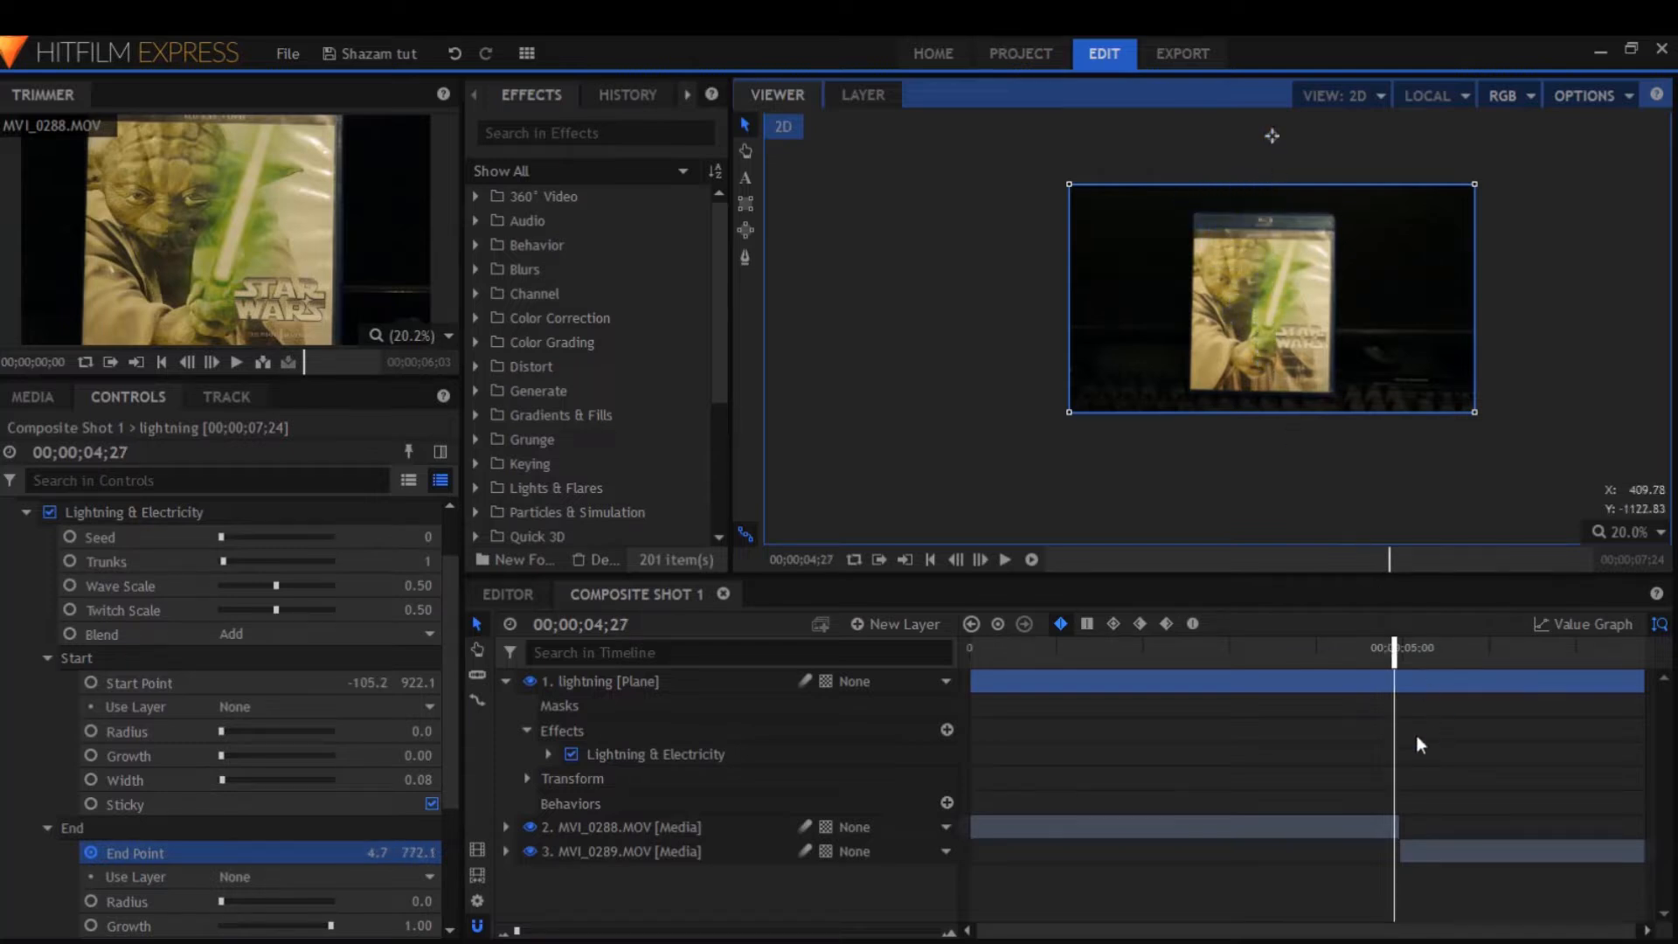
Play back the lightning strike across the cut between the two clips
{"action": "left_click", "coordinate": [1282, 659]}
{"action": "key", "text": "space"}
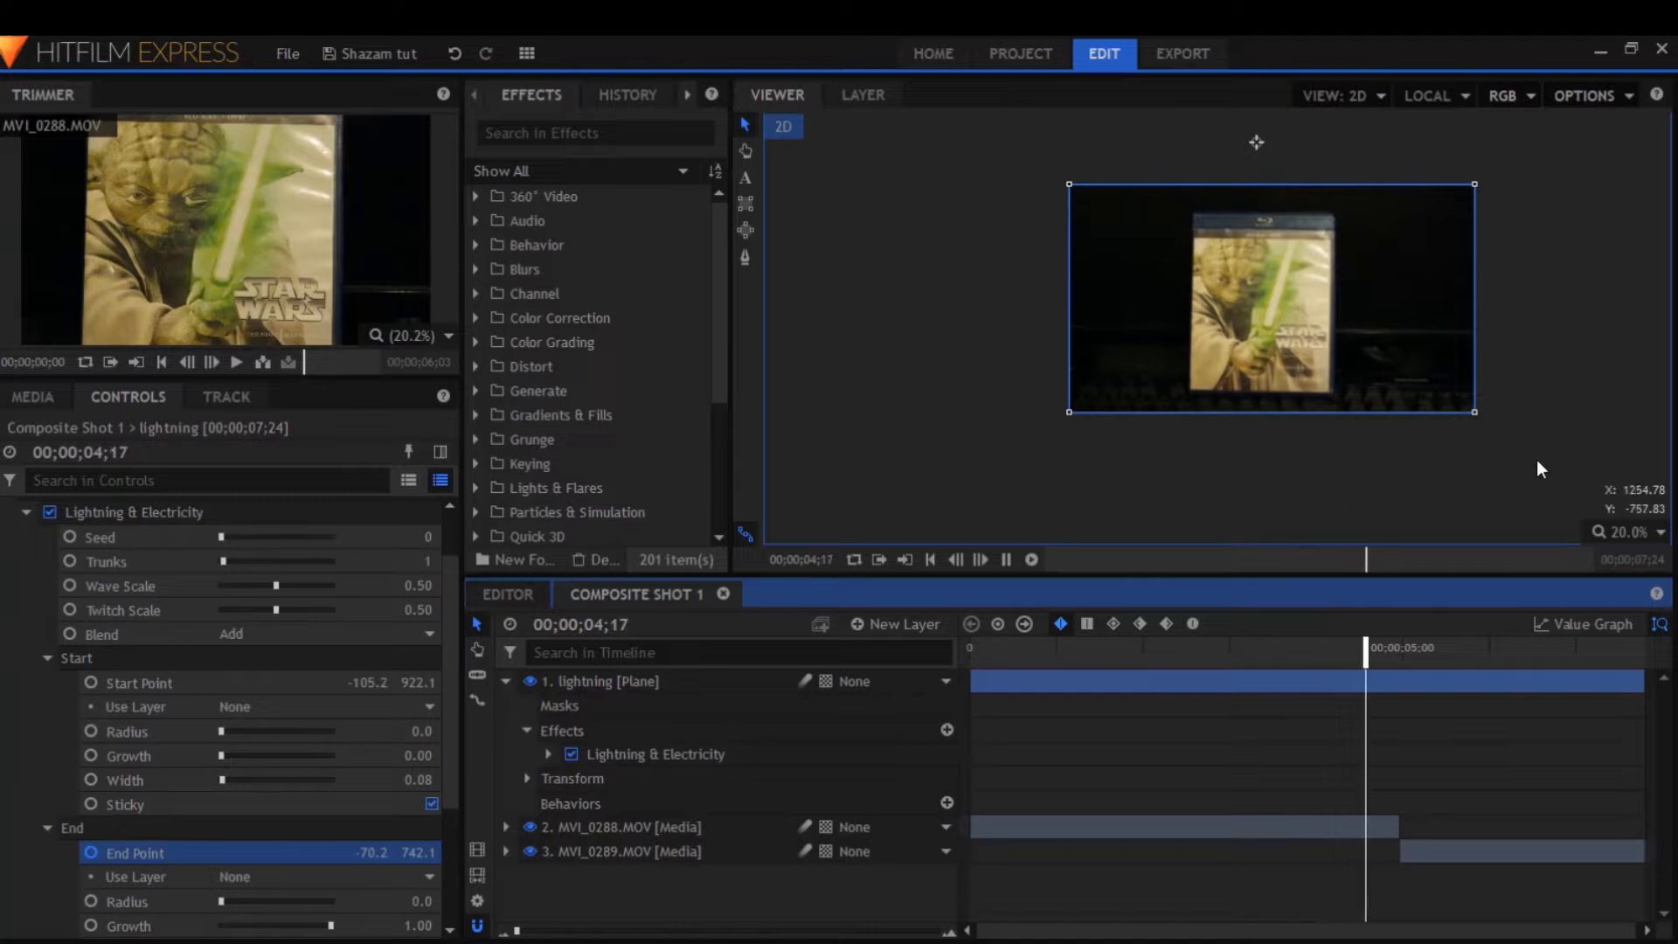
{"action": "key", "text": "space"}
At 00;00;04;15, create a plane layer named lightflare and apply the Light Flares effect to it
{"action": "left_click", "coordinate": [1352, 648]}
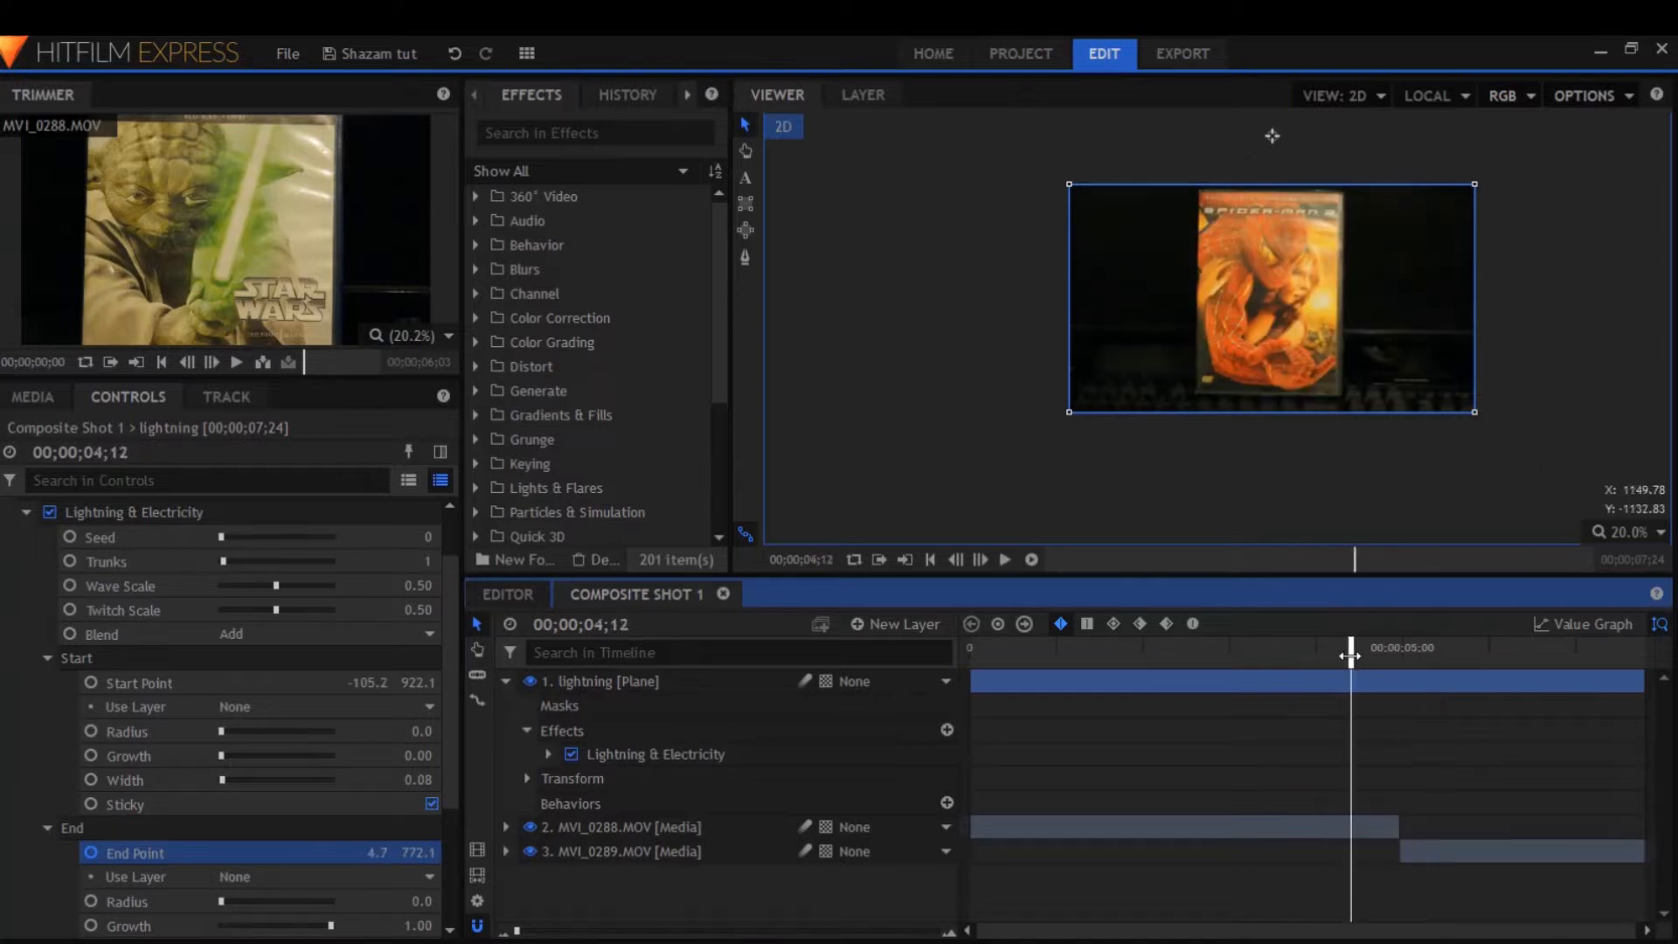
{"action": "key", "text": "Right"}
{"action": "key", "text": "Right"}
{"action": "key", "text": "Right"}
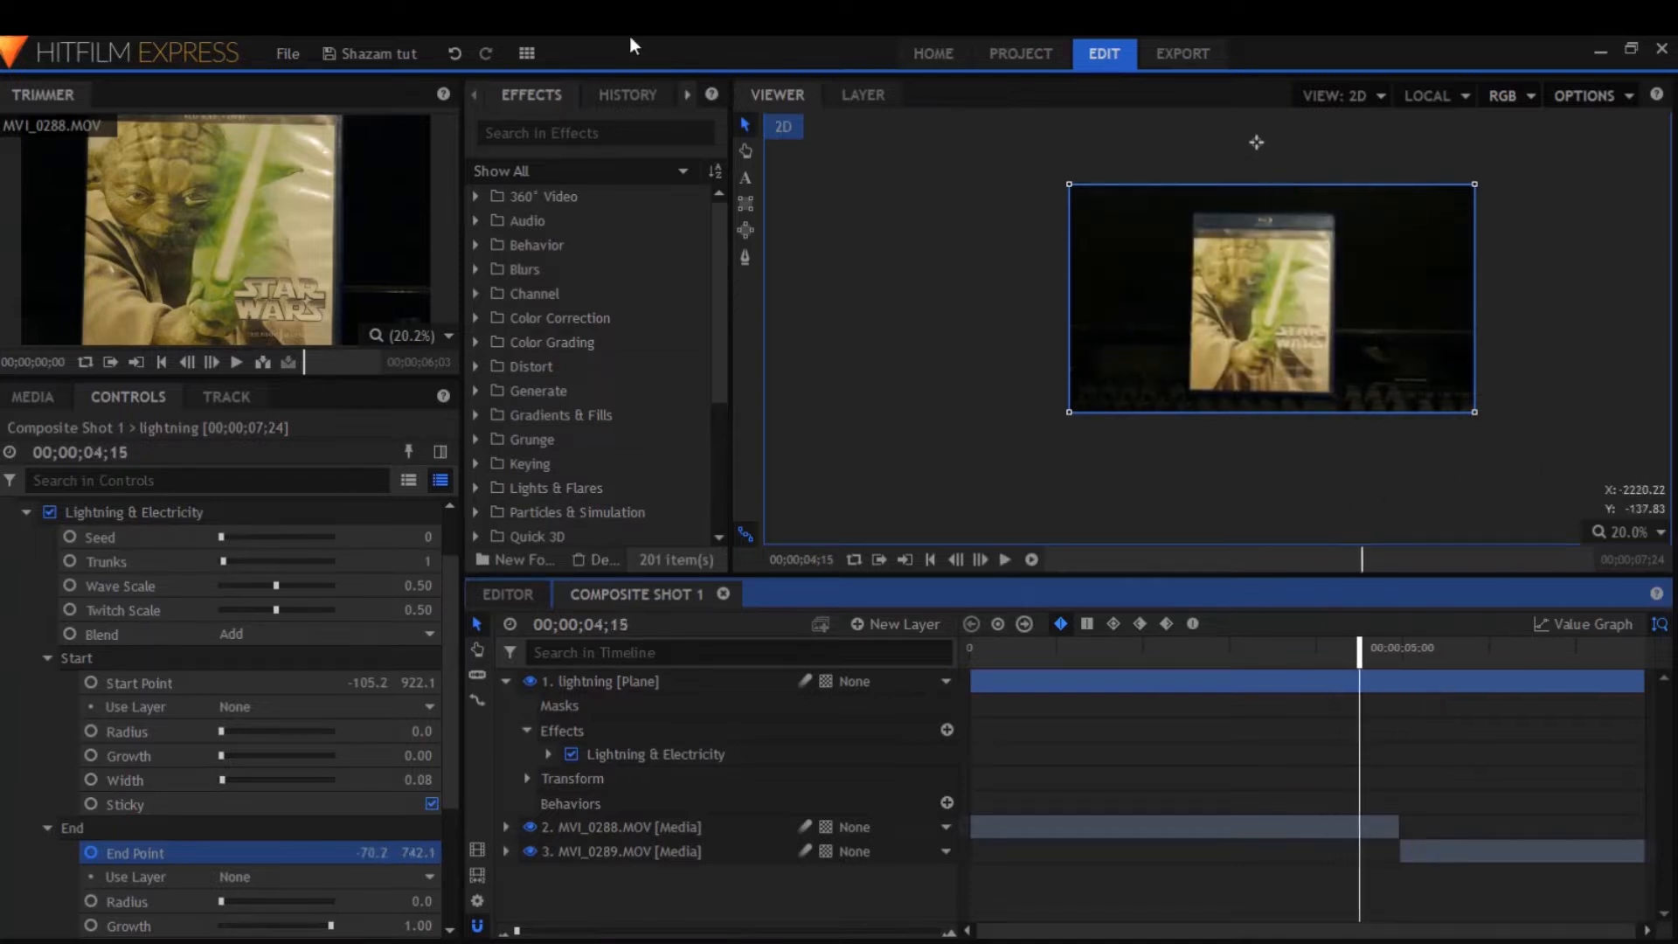
{"action": "left_click", "coordinate": [506, 681]}
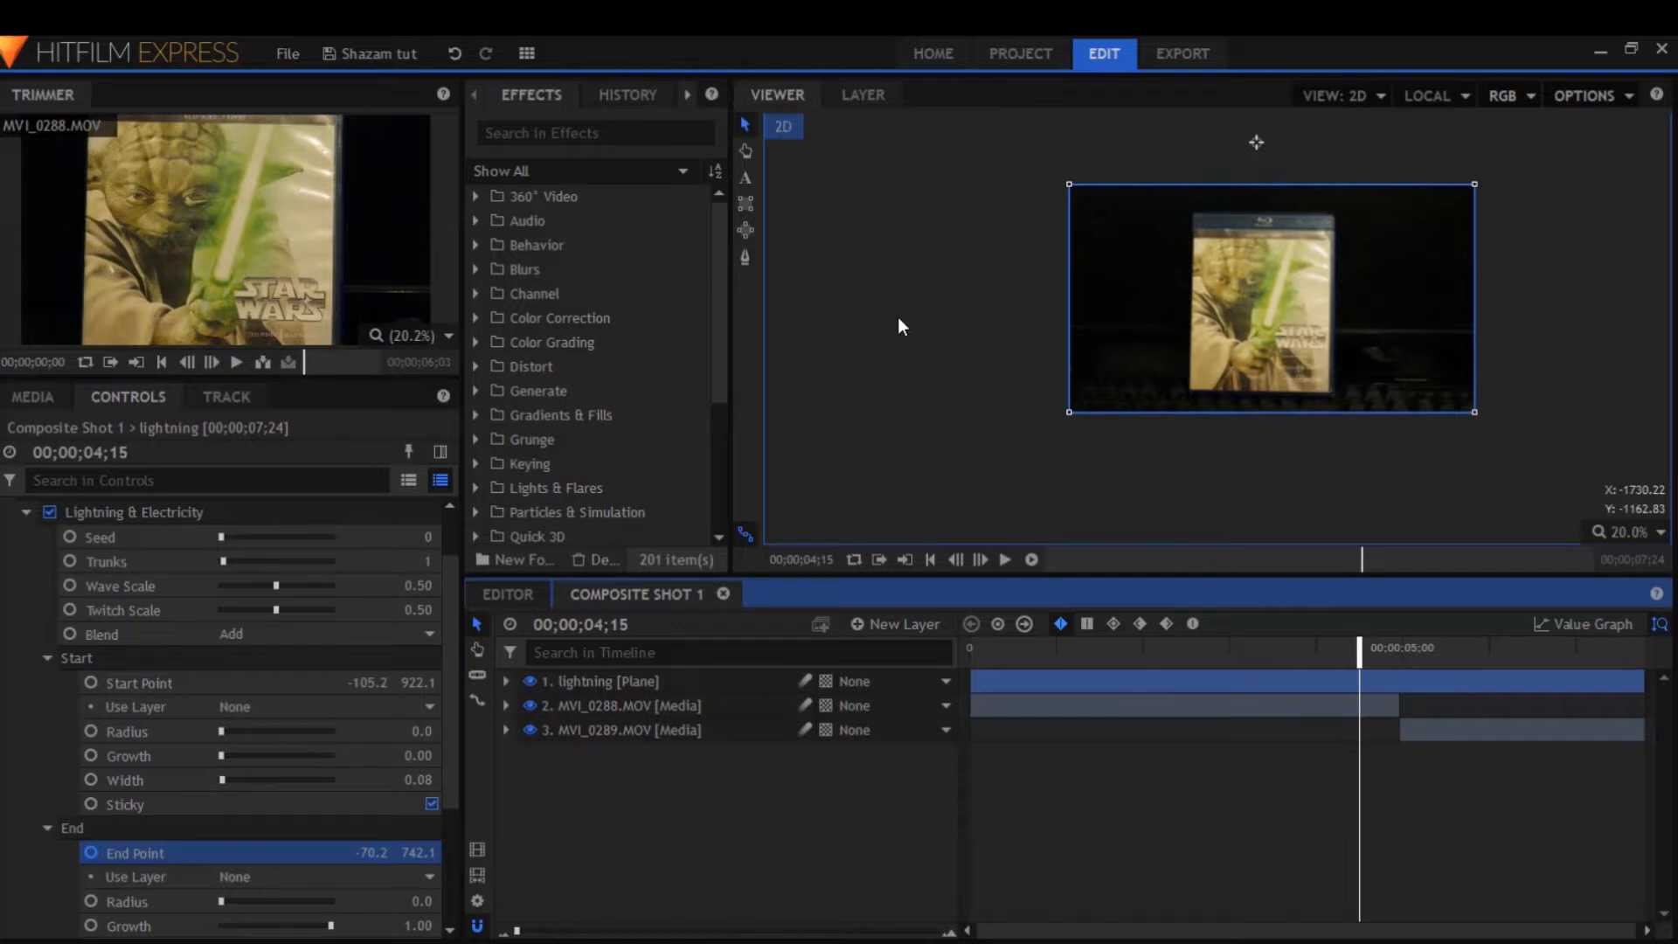
{"action": "left_click", "coordinate": [608, 129]}
{"action": "type", "text": "light"}
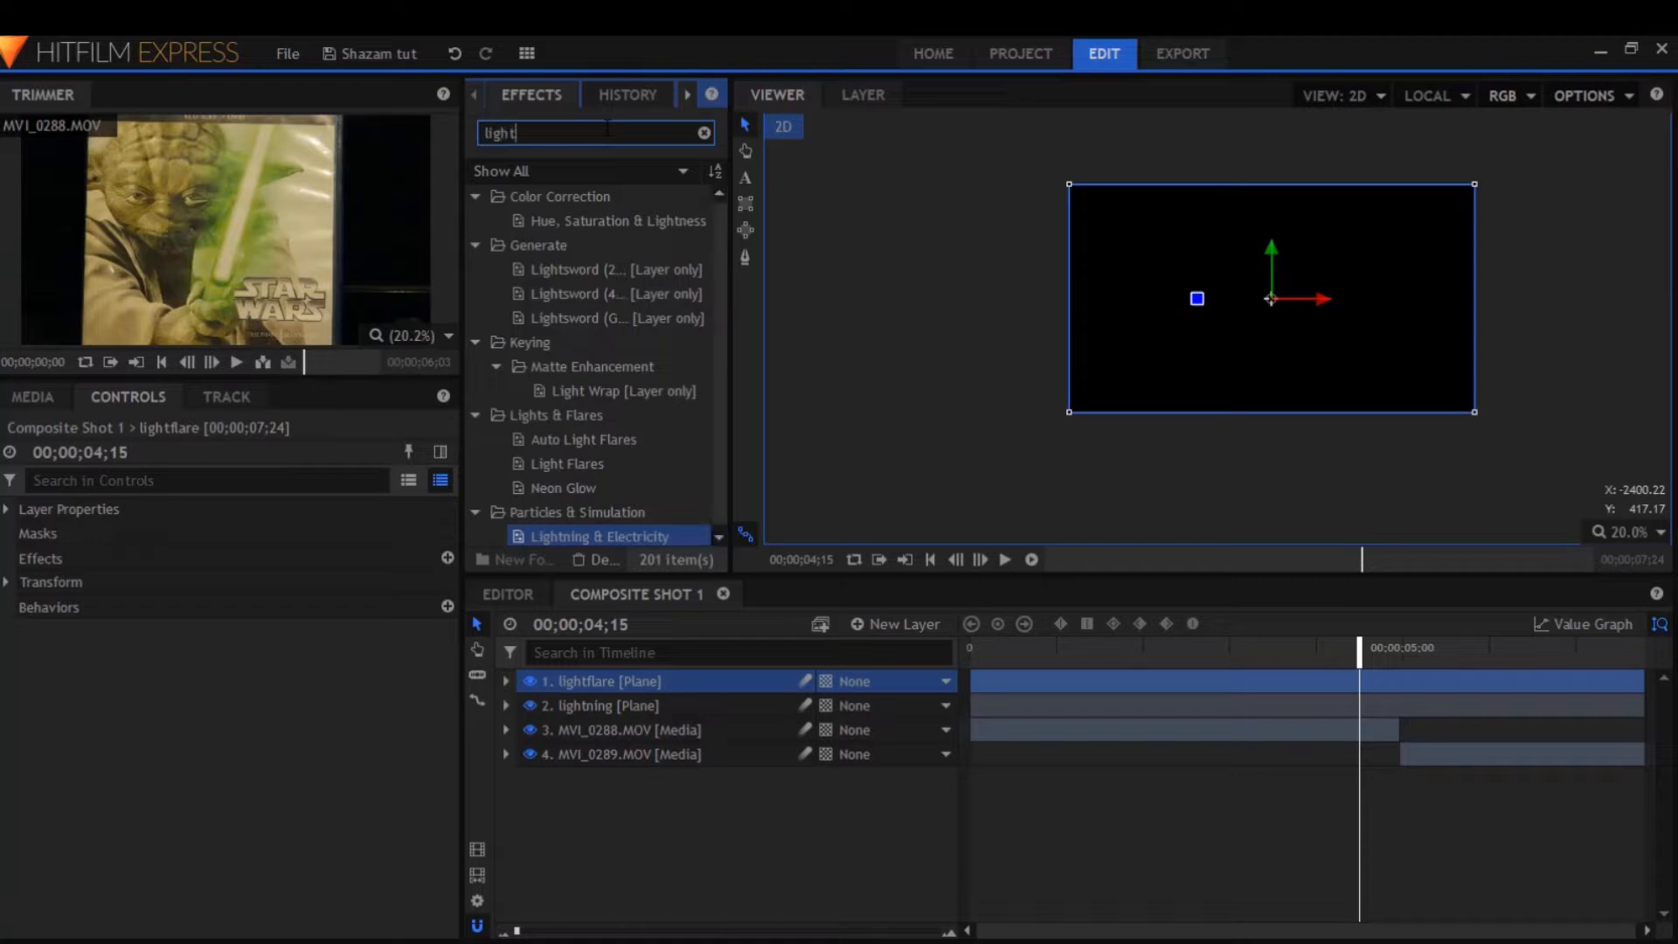
{"action": "type", "text": " flare"}
{"action": "left_click_drag", "start_coordinate": [582, 257], "coordinate": [654, 668]}
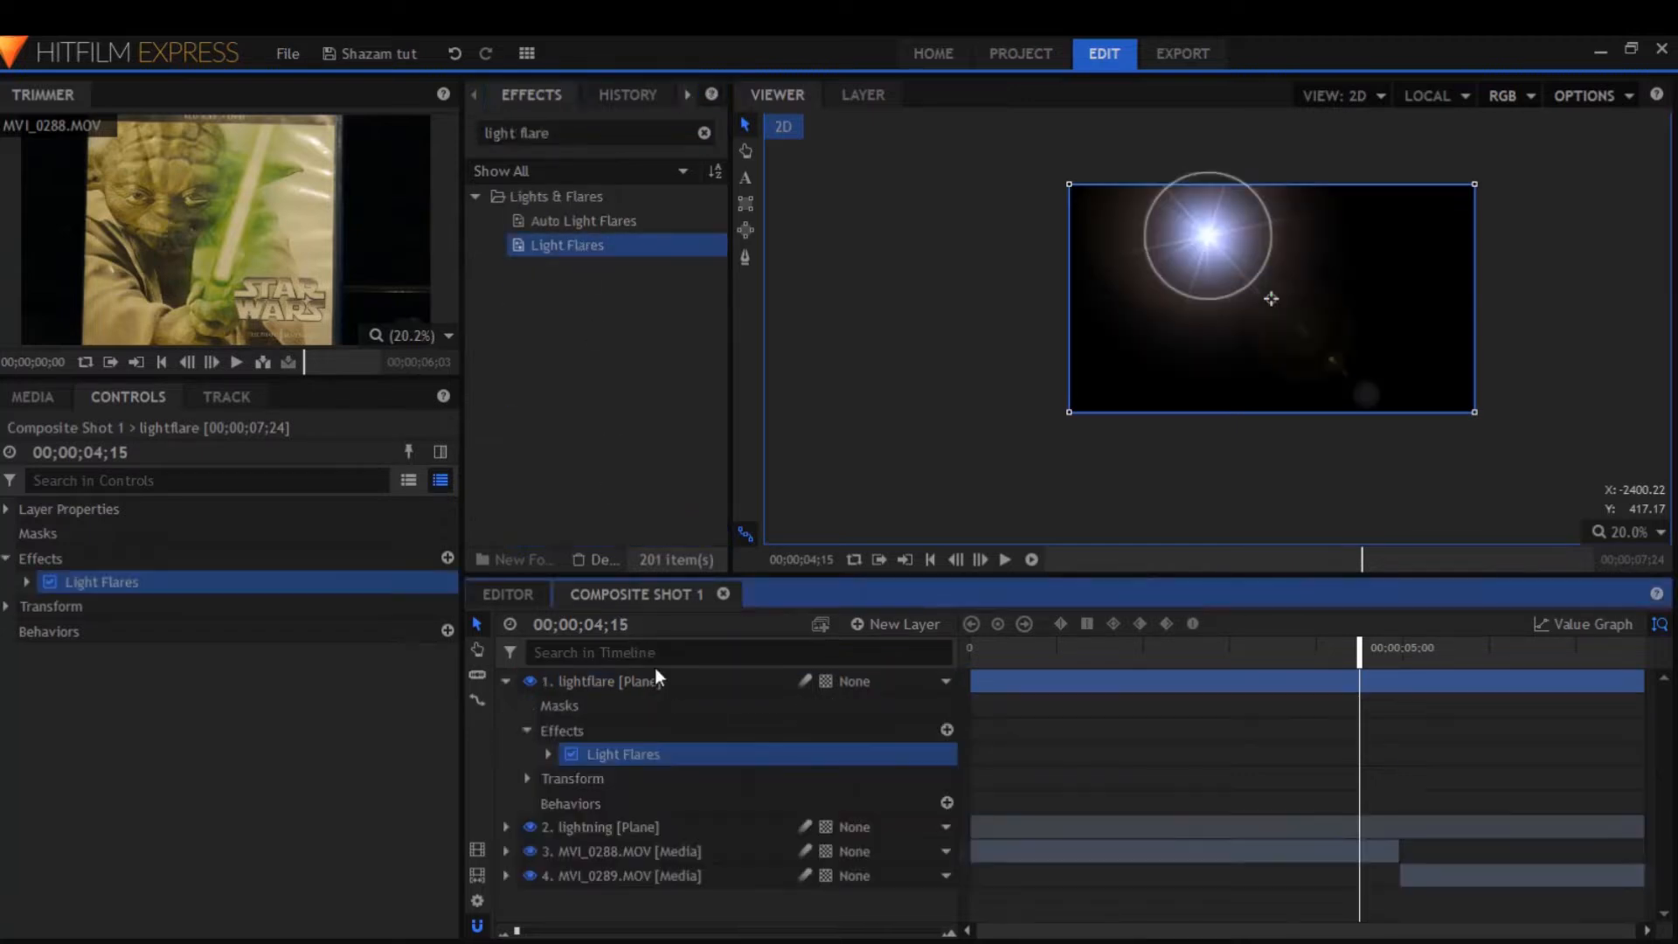
Set the flare type to Digital Blocks and rotate its rays to about -43° so they lie horizontally
{"action": "left_click", "coordinate": [24, 582]}
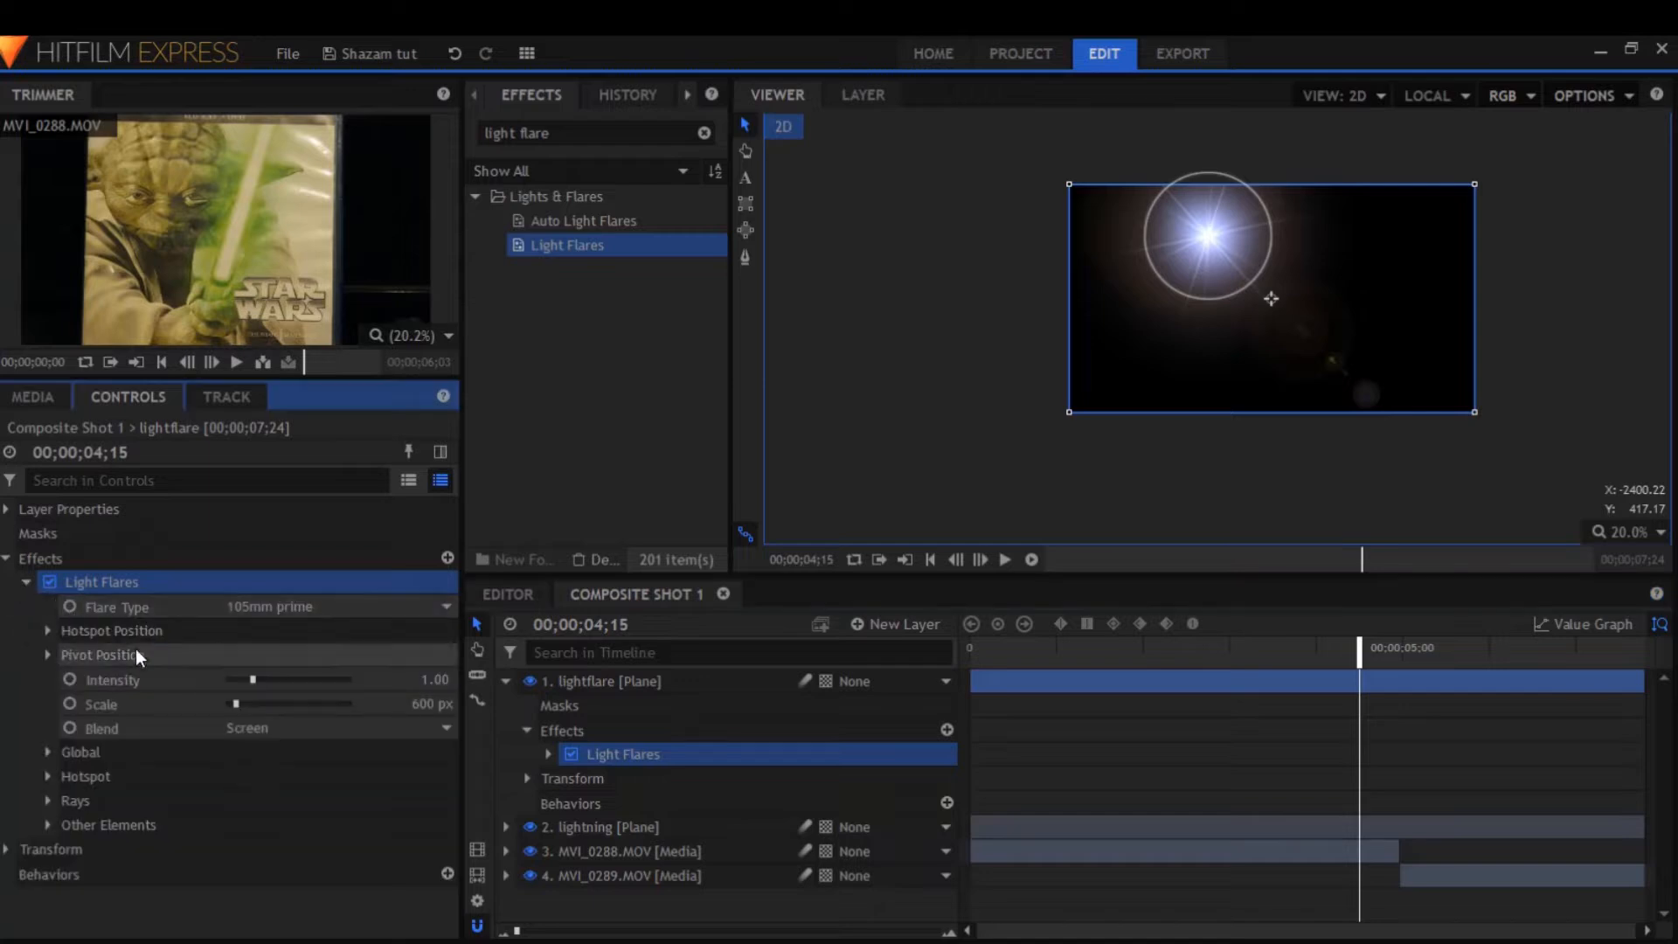
{"action": "left_click", "coordinate": [333, 608]}
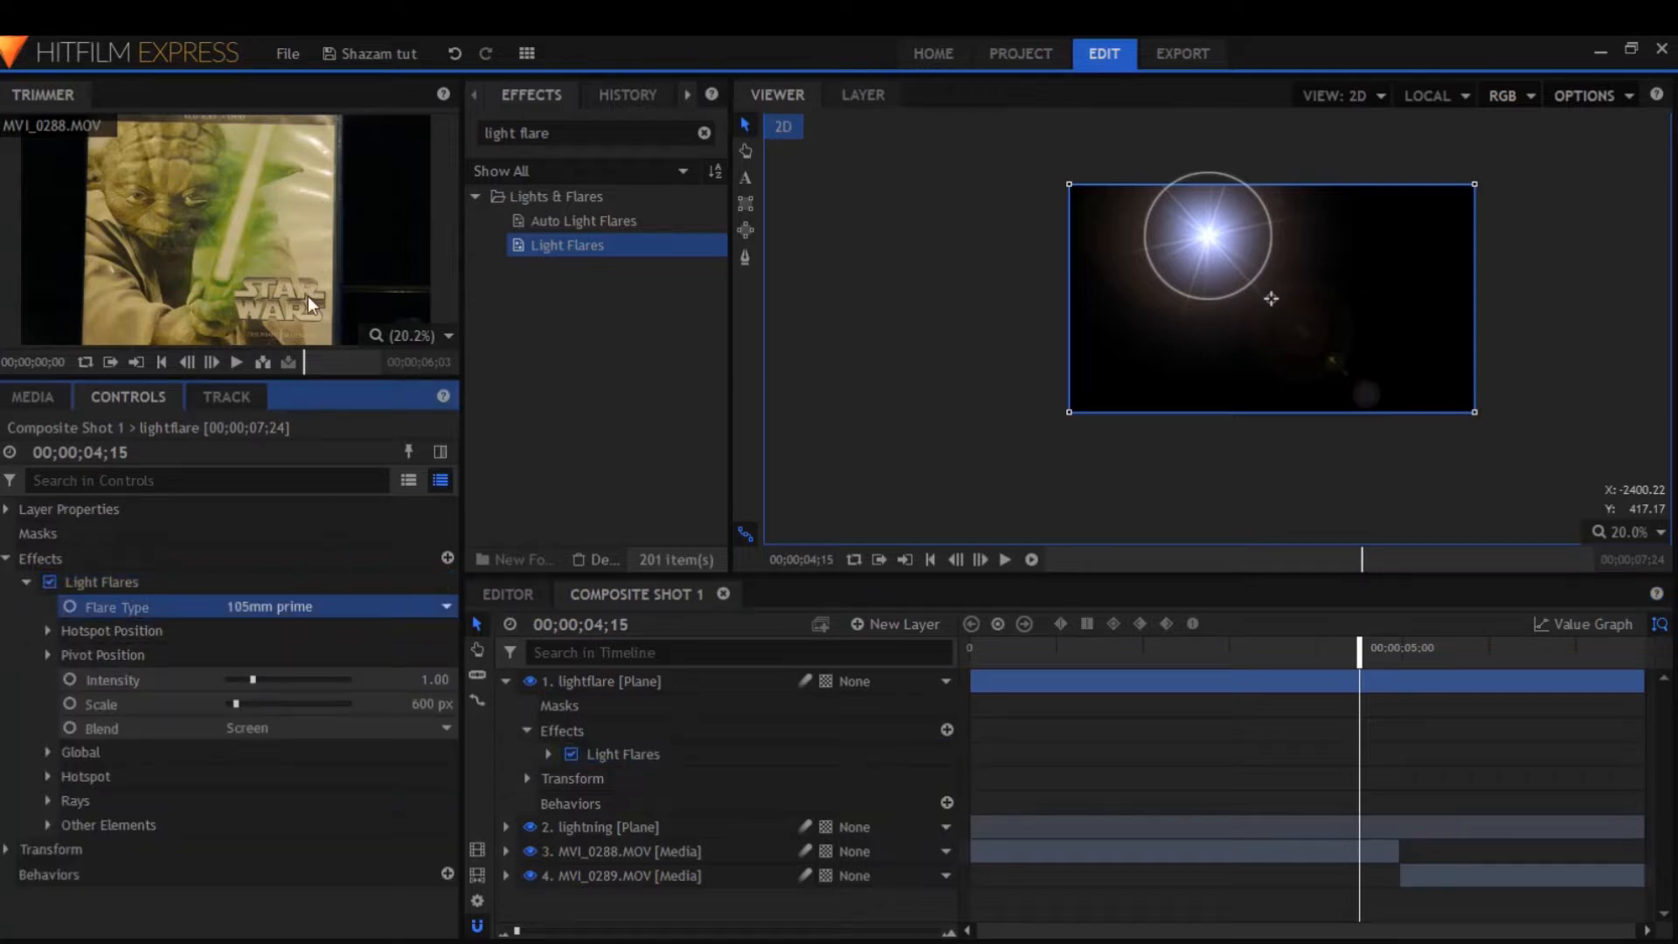
{"action": "key", "text": "Down"}
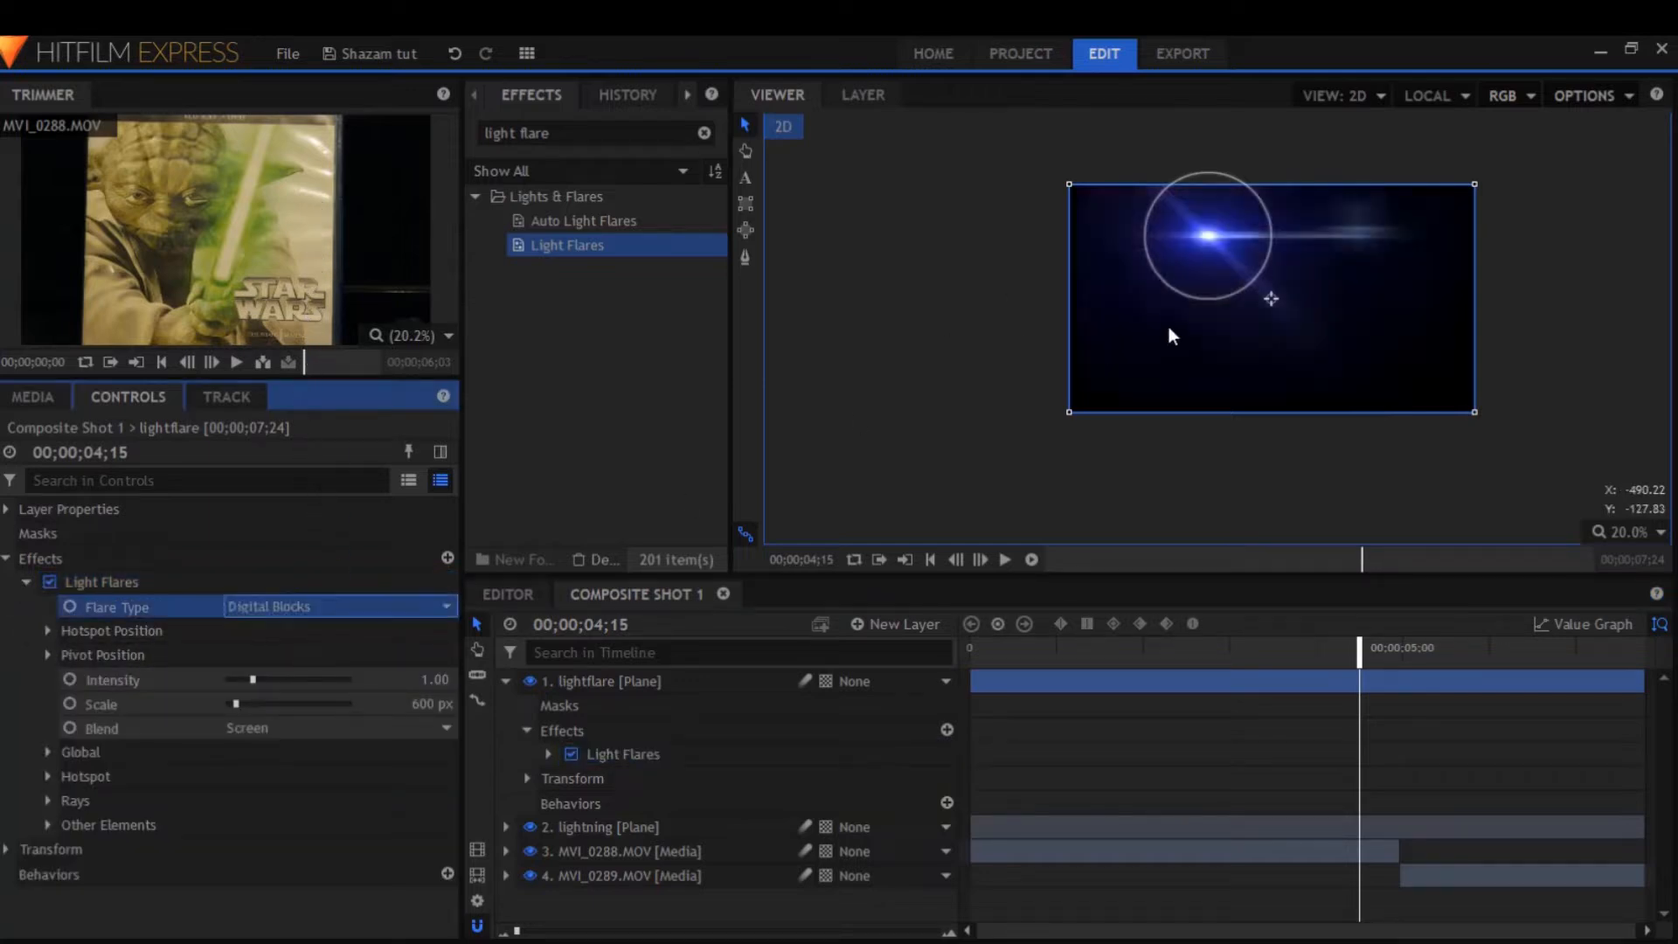
{"action": "left_click", "coordinate": [48, 802]}
{"action": "left_click_drag", "start_coordinate": [426, 877], "coordinate": [387, 876]}
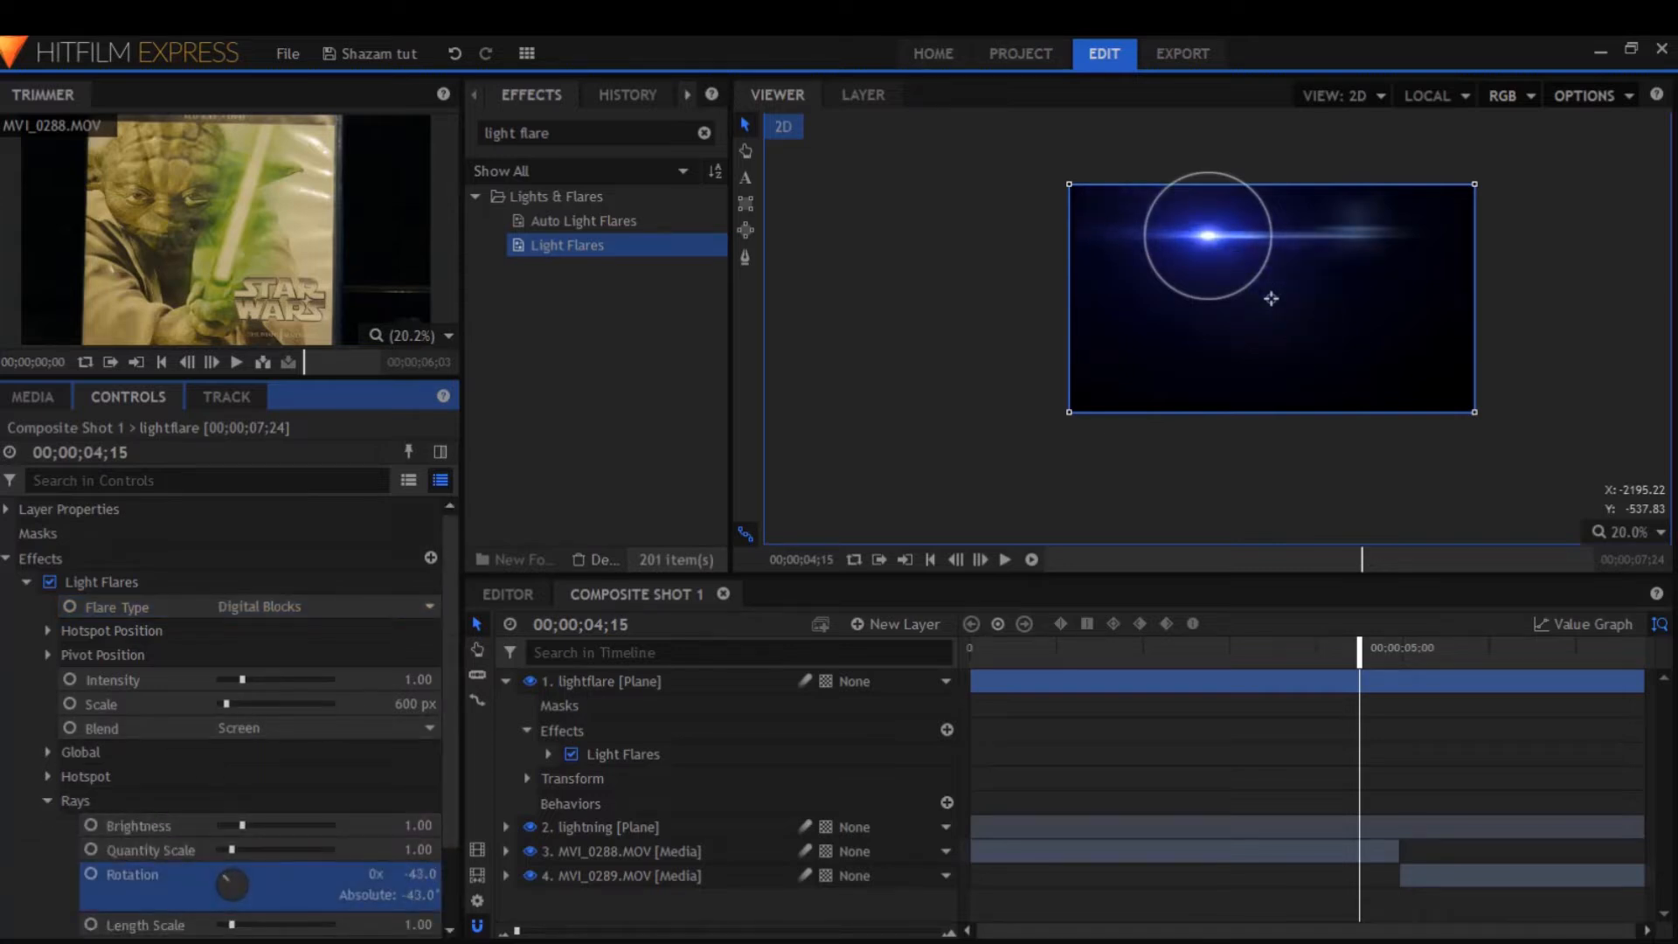
{"action": "left_click", "coordinate": [48, 801]}
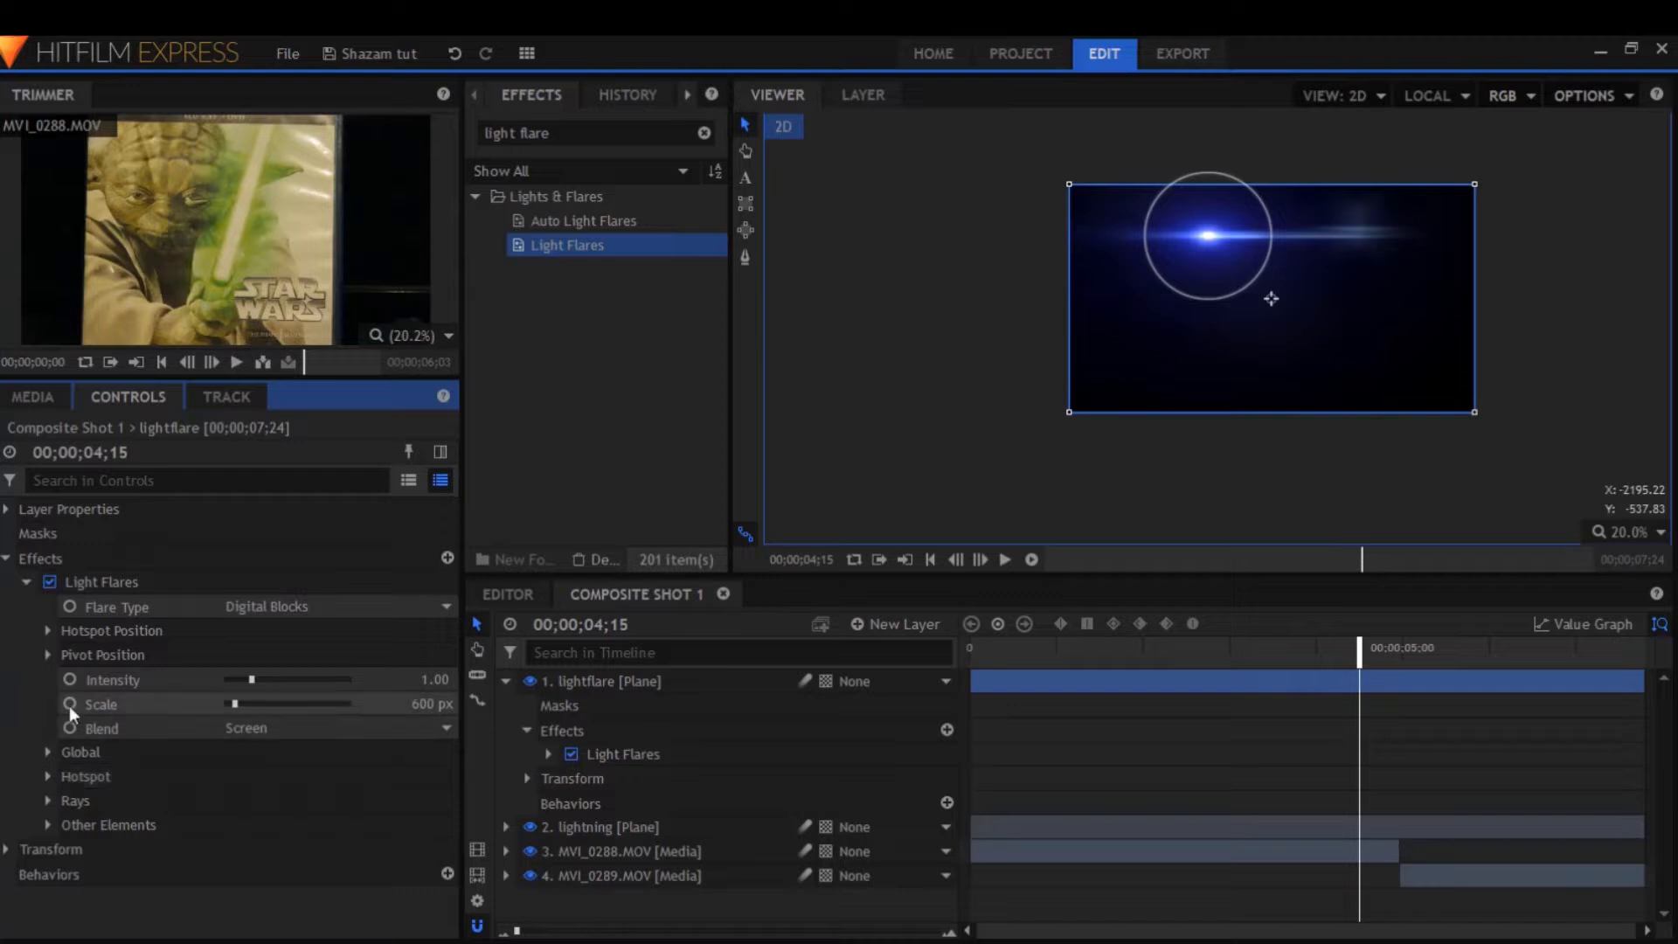
{"action": "left_click", "coordinate": [45, 774]}
{"action": "left_click", "coordinate": [45, 774]}
{"action": "left_click", "coordinate": [45, 752]}
{"action": "left_click", "coordinate": [45, 751]}
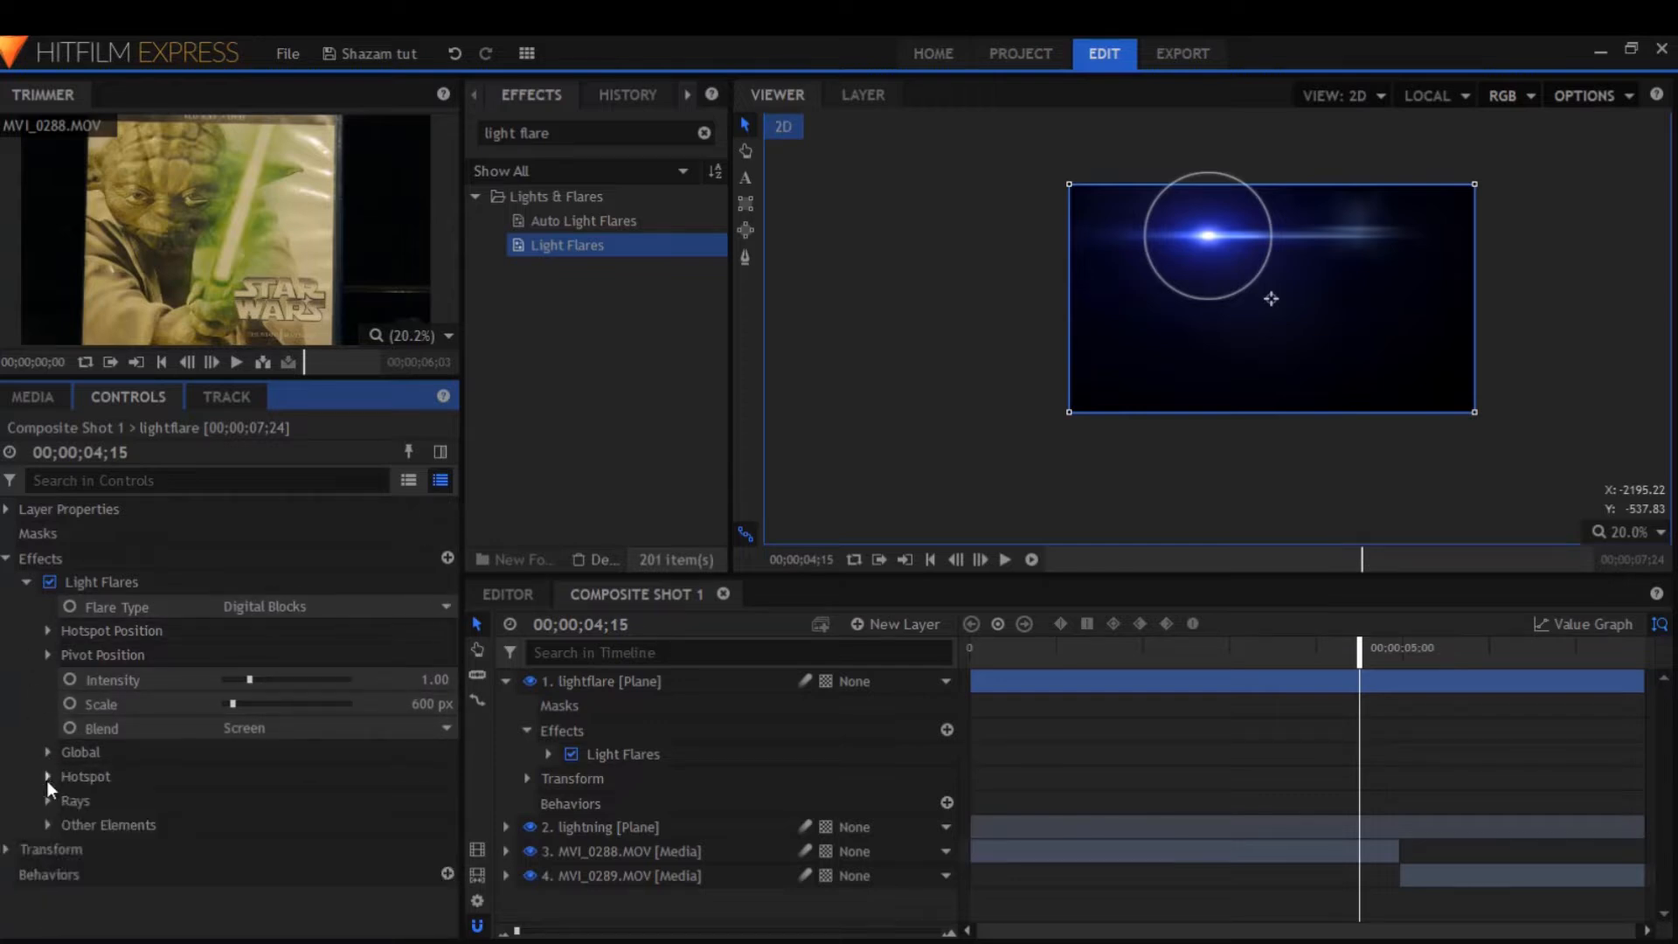
{"action": "left_click", "coordinate": [46, 777]}
{"action": "left_click", "coordinate": [45, 775]}
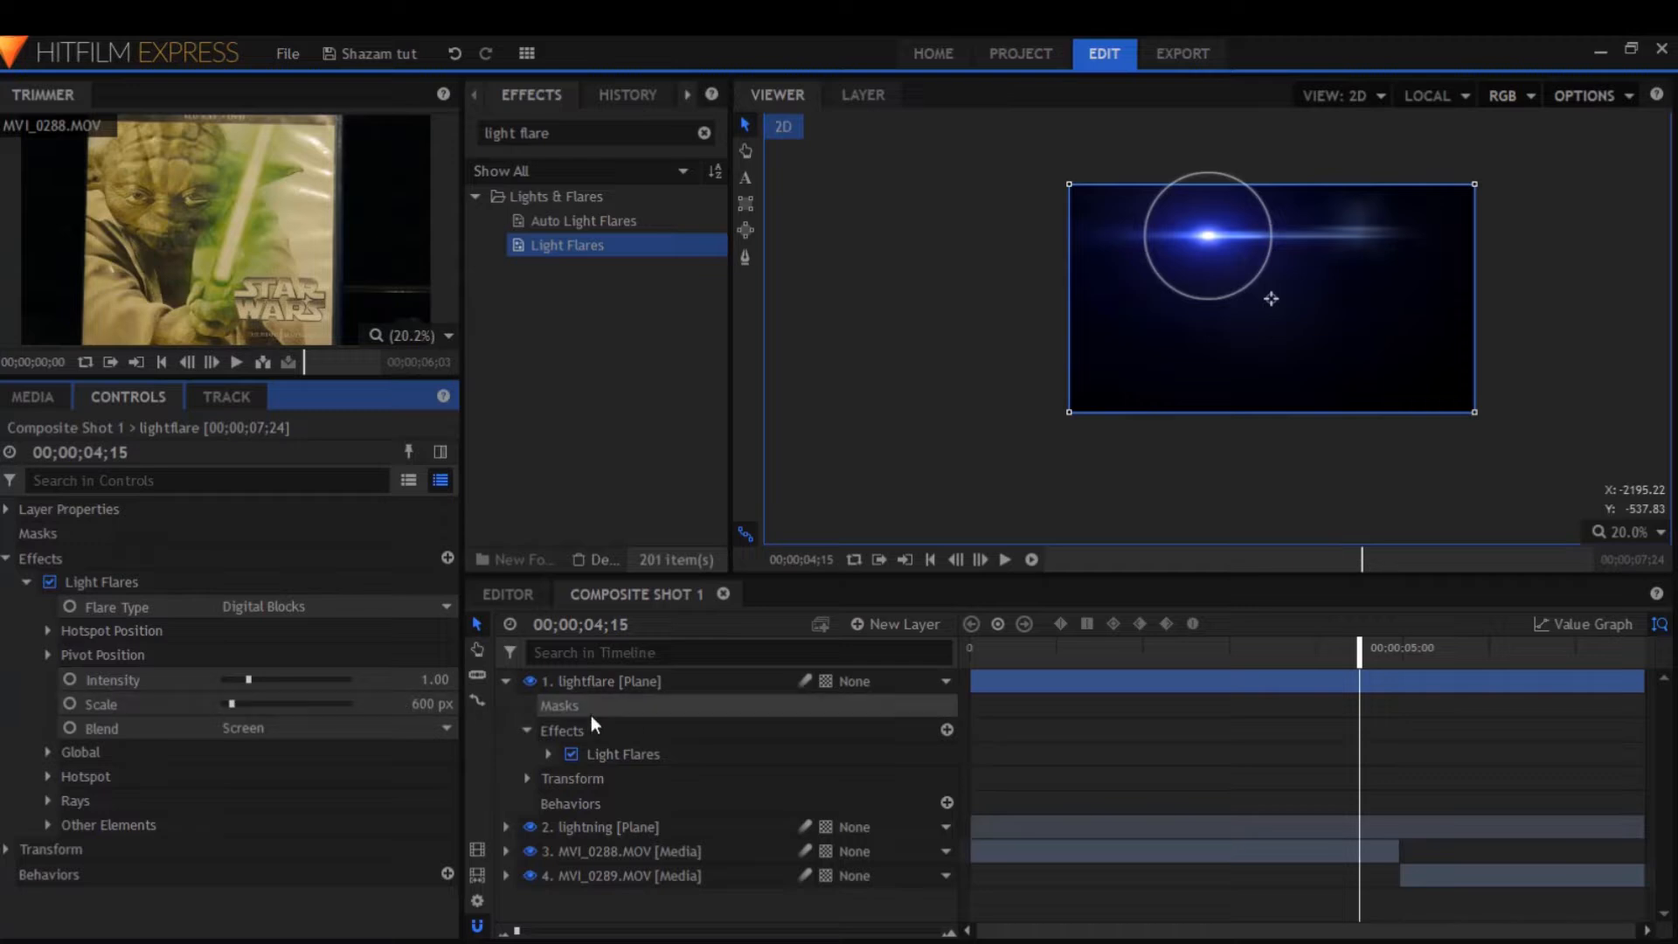
Blend the lightflare layer over the footage and enable keyframing of its hotspot Center at 00;00;04;24
{"action": "left_click", "coordinate": [659, 681]}
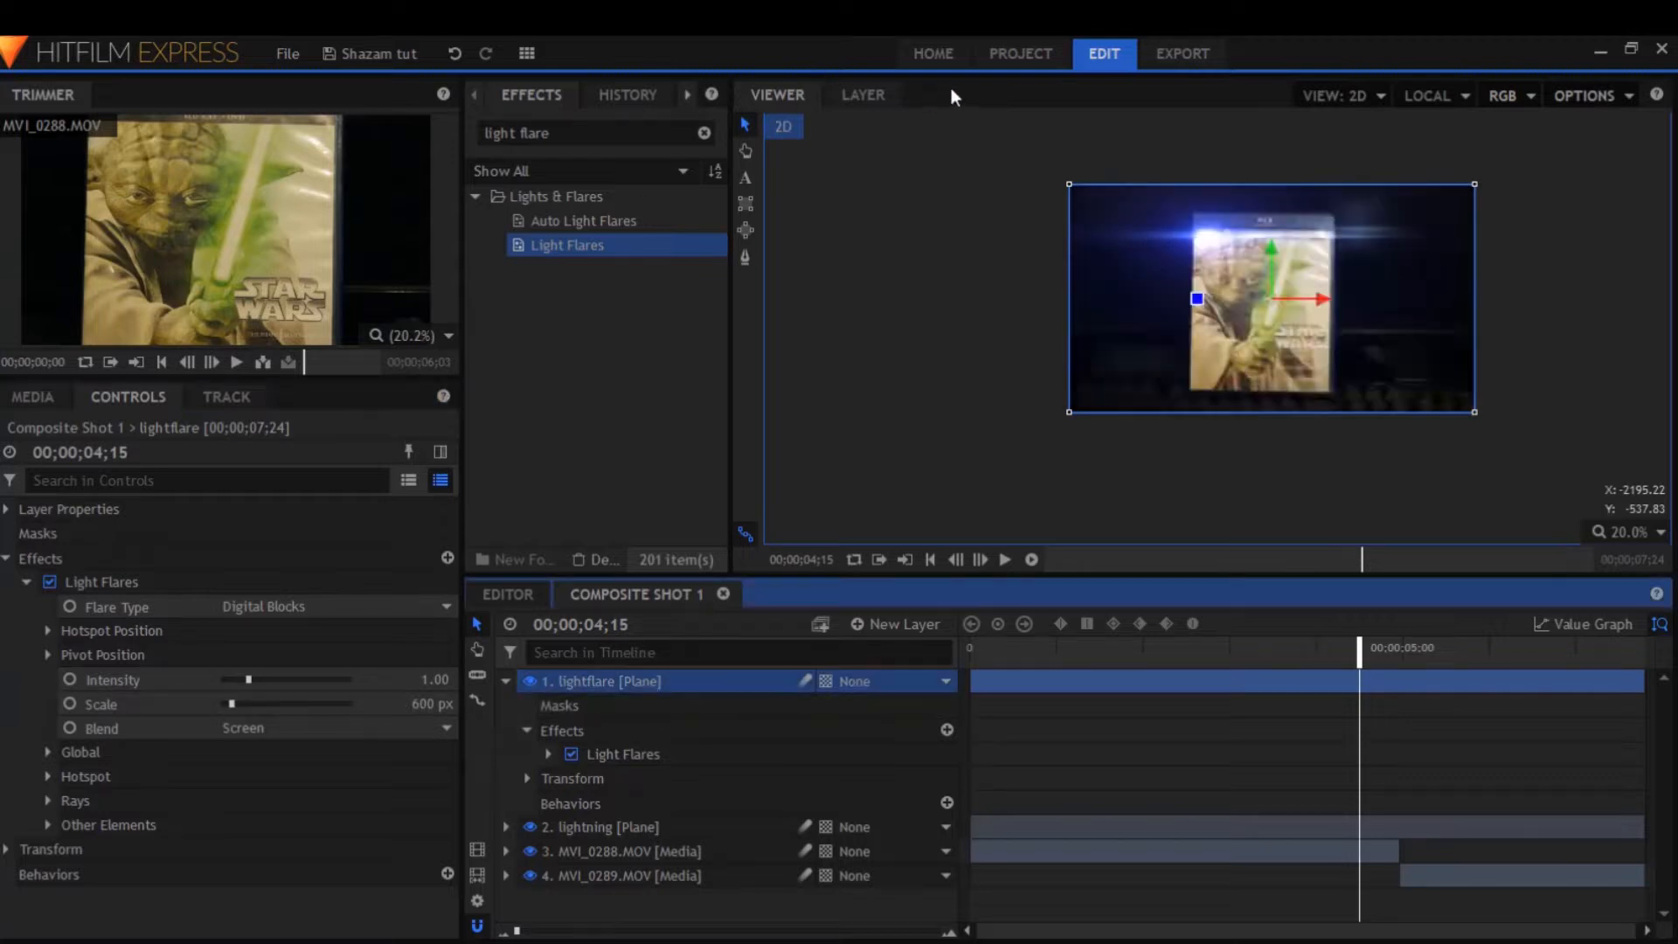
{"action": "left_click", "coordinate": [47, 631]}
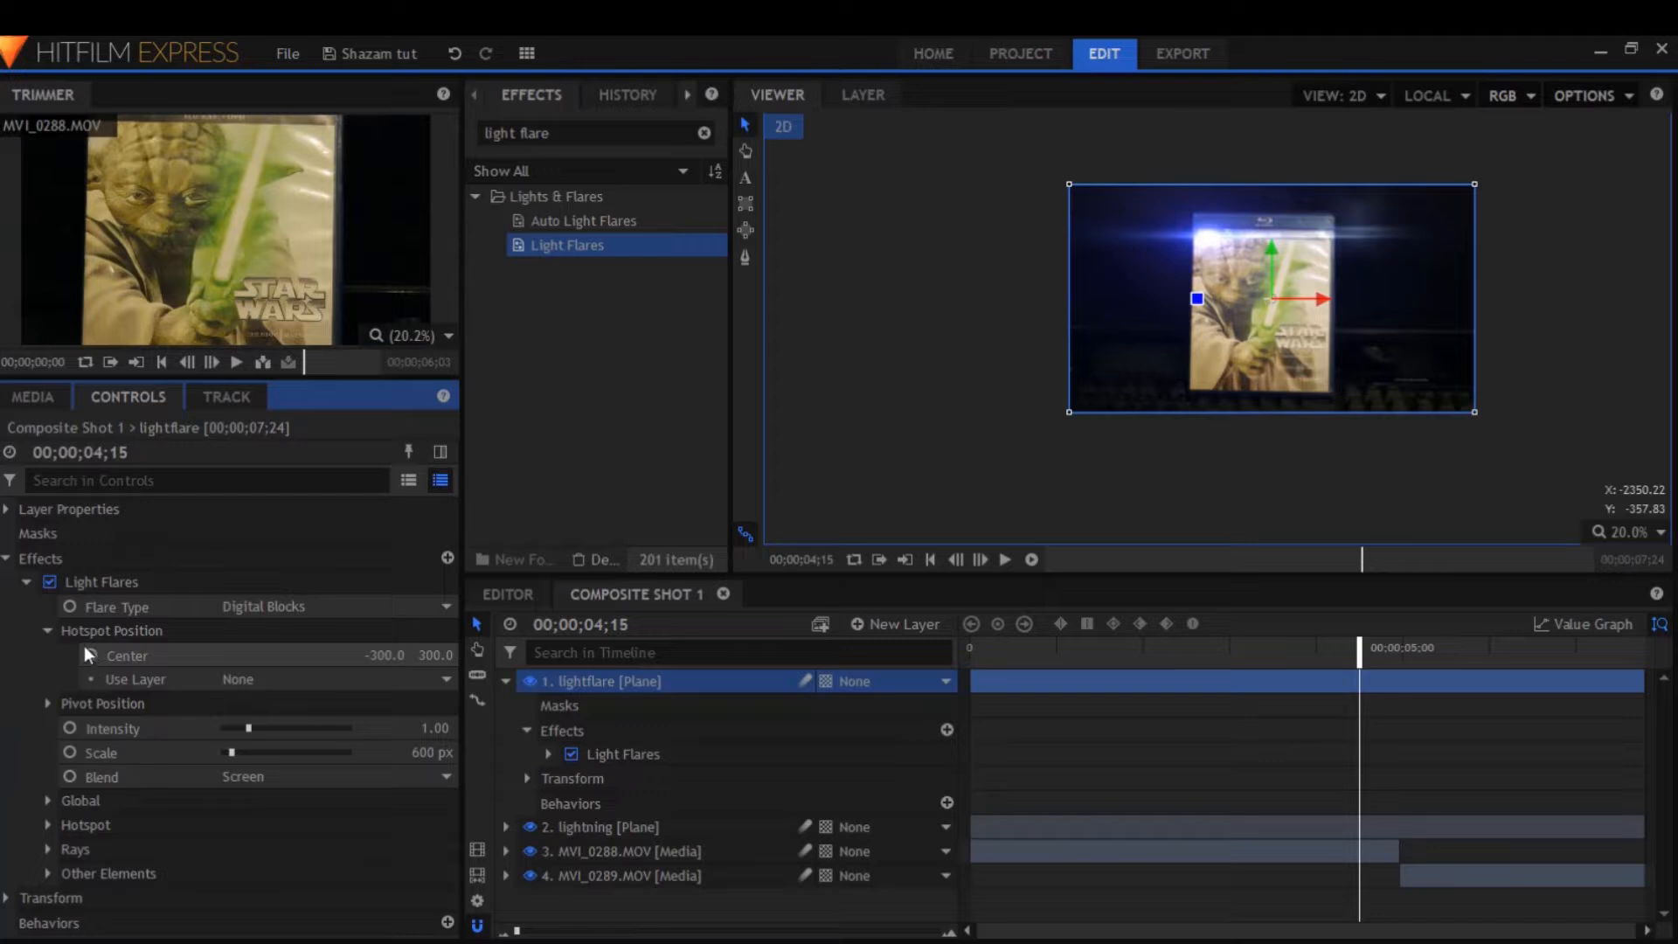
{"action": "key", "text": "period"}
{"action": "key", "text": "period"}
{"action": "key", "text": "period"}
{"action": "key", "text": "period"}
{"action": "key", "text": "period"}
{"action": "key", "text": "period"}
{"action": "key", "text": "period"}
{"action": "key", "text": "period"}
{"action": "key", "text": "period"}
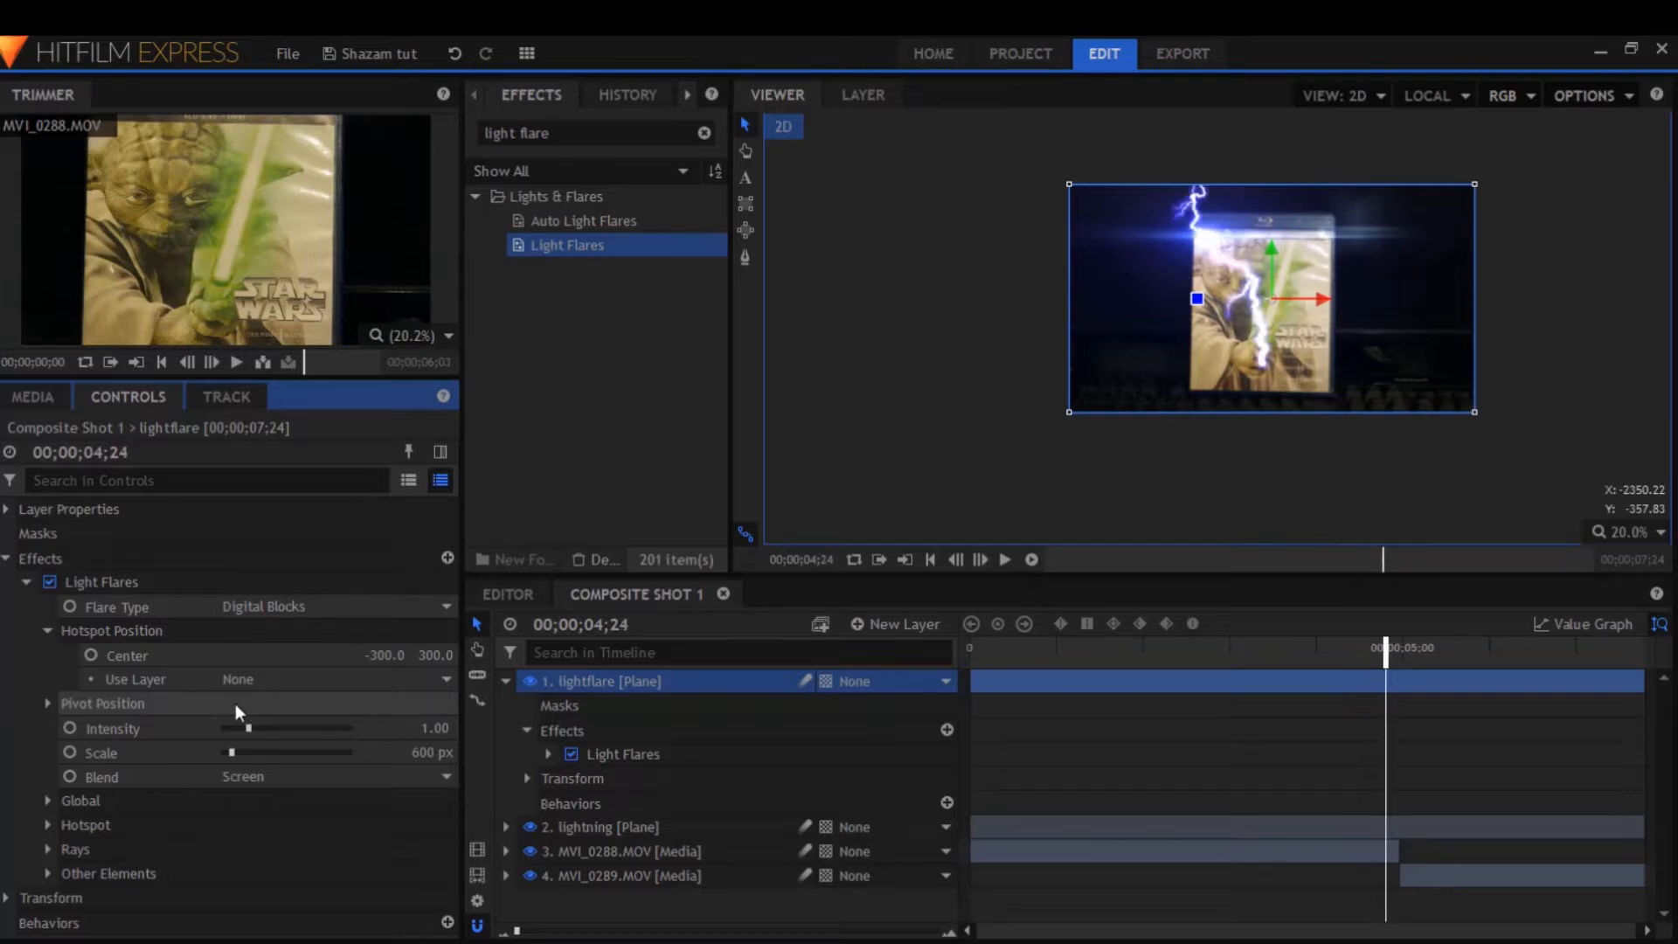
{"action": "left_click", "coordinate": [85, 655]}
Place the flare's hotspot Center at about -55, -210 at 00;00;04;24 and at about -85, 90 at 00;00;04;23, following the bolt
{"action": "left_click_drag", "start_coordinate": [1199, 276], "coordinate": [1273, 349]}
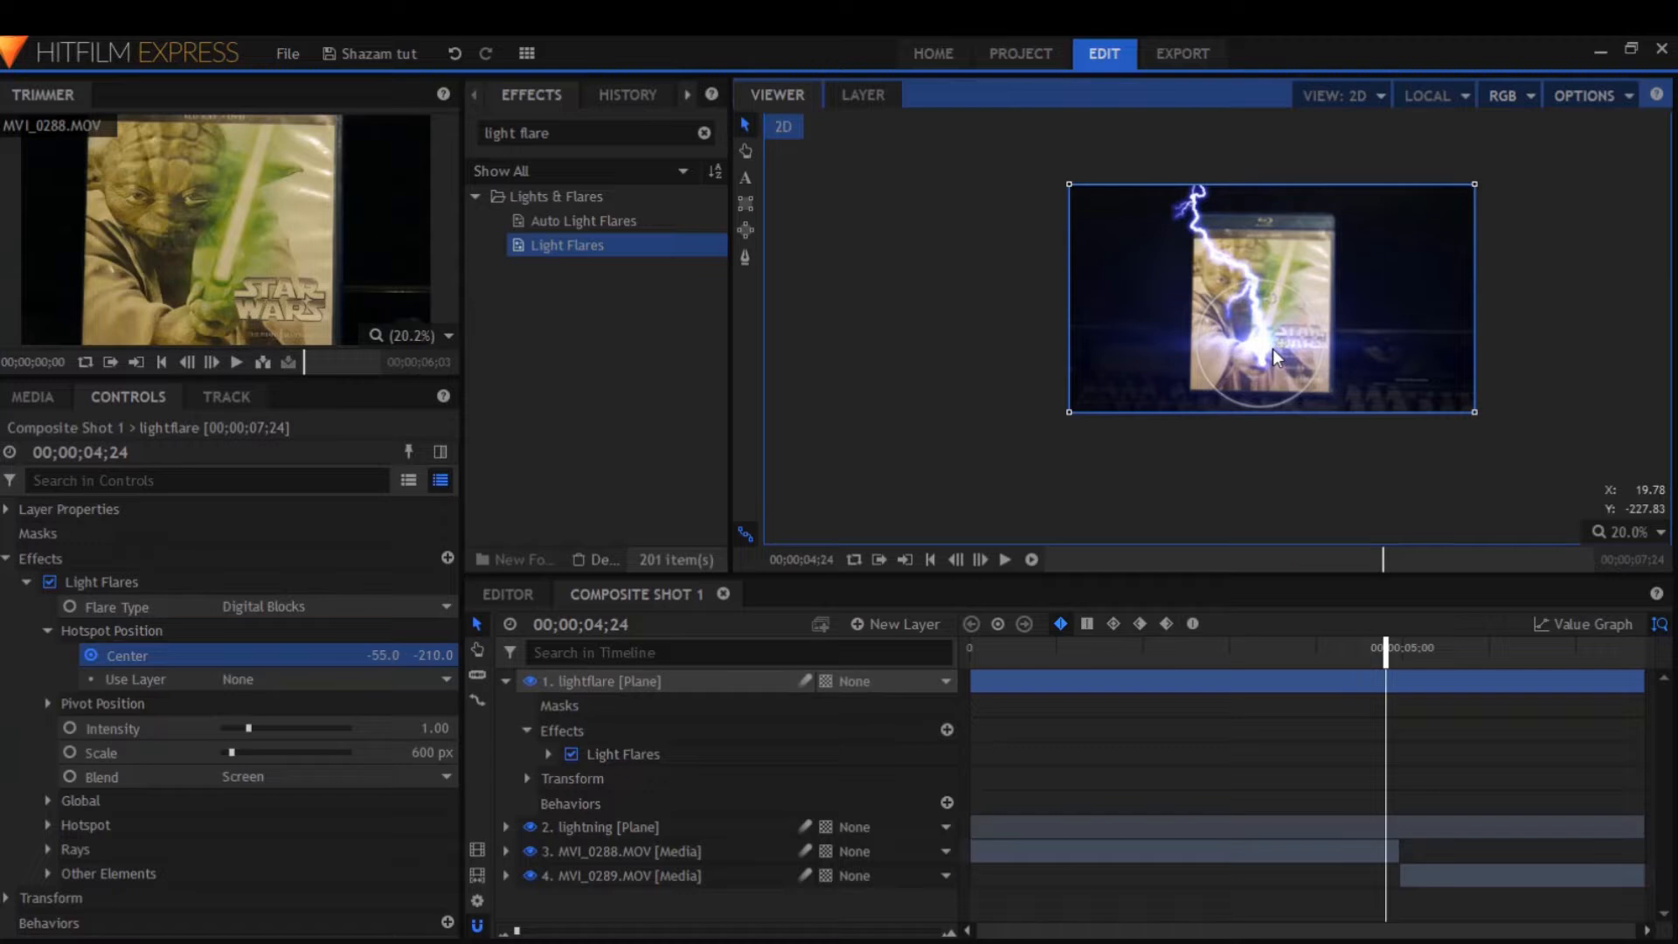
{"action": "key", "text": "comma"}
{"action": "left_click_drag", "start_coordinate": [1269, 347], "coordinate": [1266, 286]}
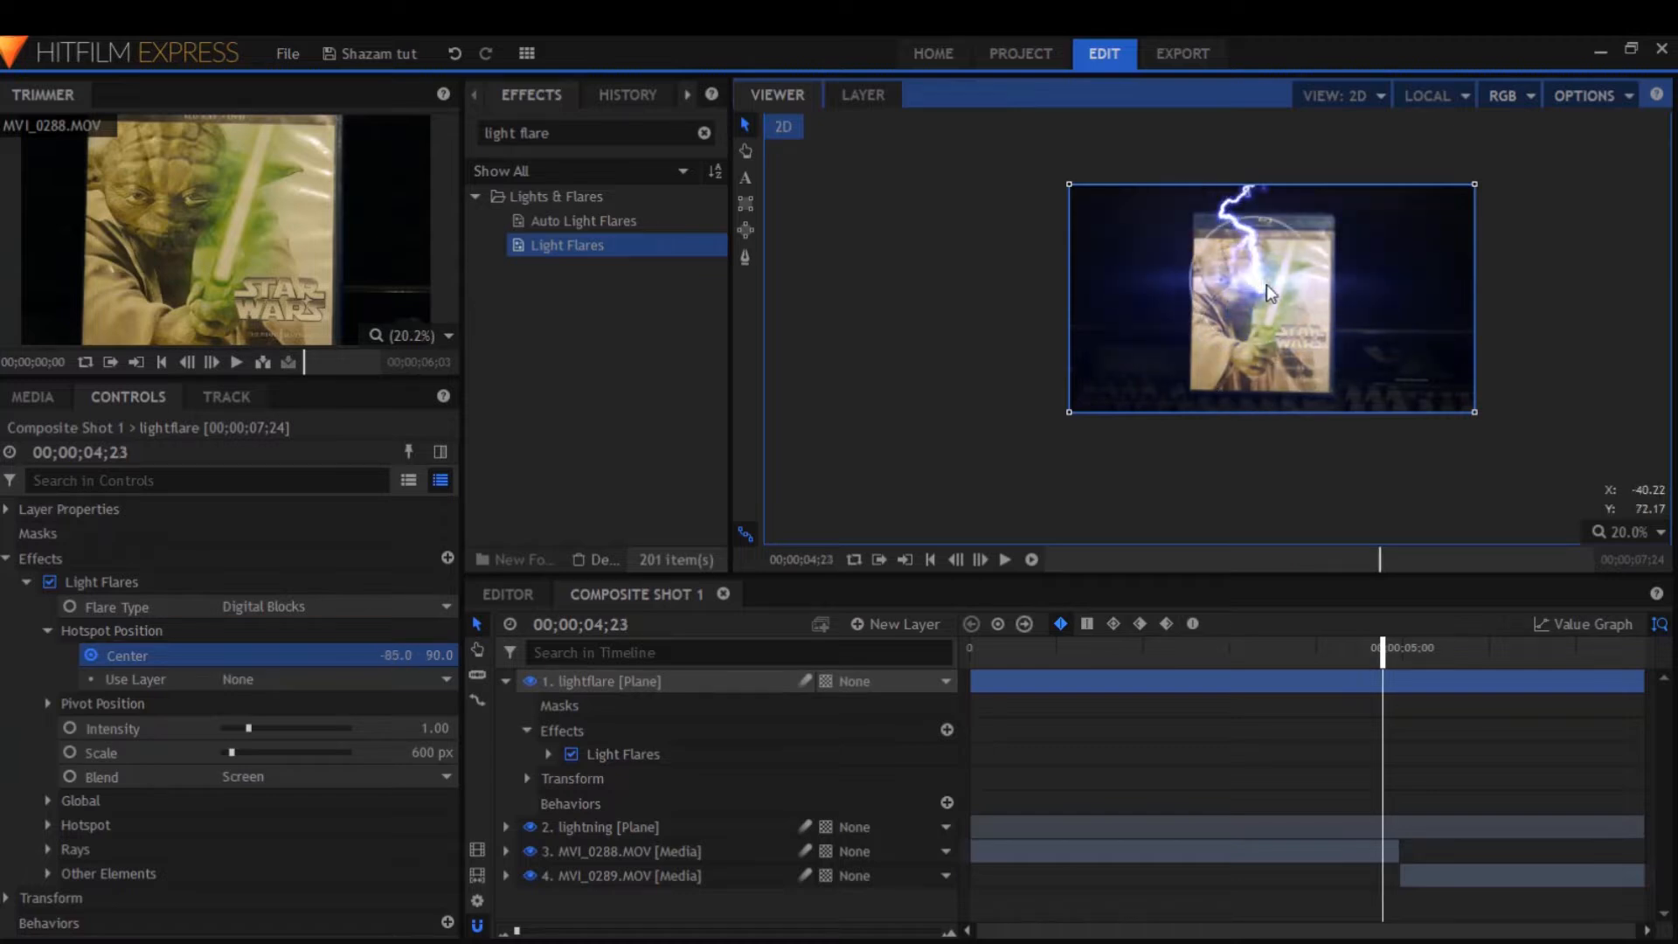
Keyframe the flare's hotspot upward in the preceding frames so it tracks the bolt's tip out above the picture, and step through the motion
{"action": "key", "text": "comma"}
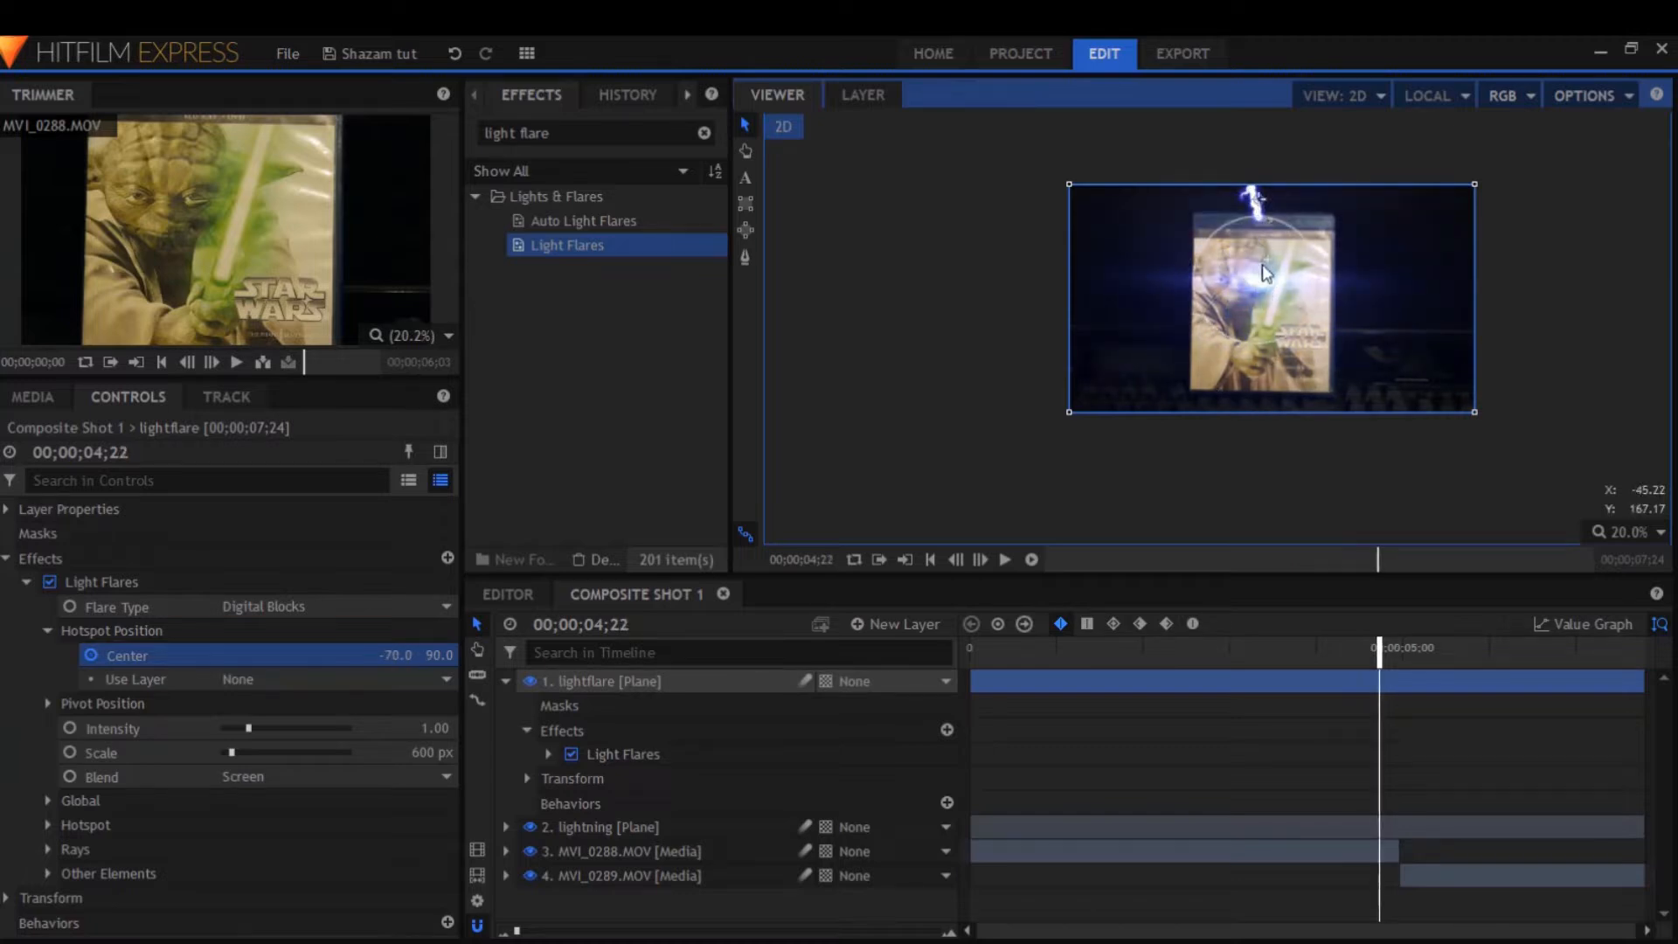
{"action": "left_click_drag", "start_coordinate": [1264, 278], "coordinate": [1253, 36]}
{"action": "key", "text": "comma"}
{"action": "key", "text": "comma"}
{"action": "left_click_drag", "start_coordinate": [1558, 266], "coordinate": [1531, 328]}
{"action": "key", "text": "period"}
{"action": "key", "text": "period"}
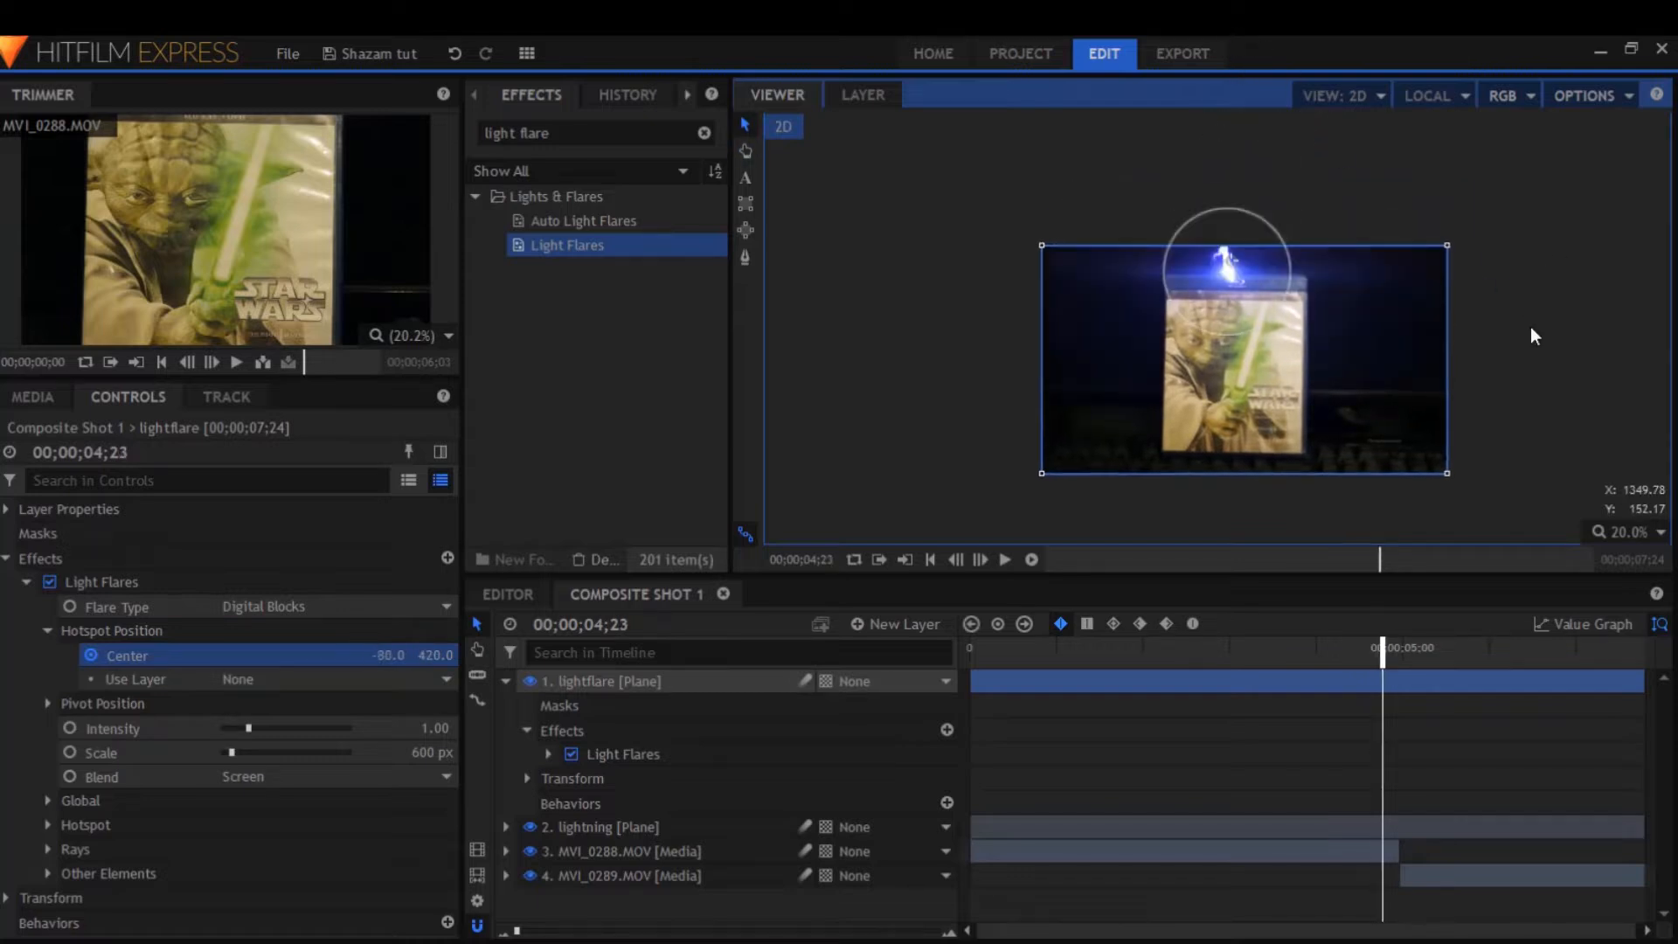
{"action": "key", "text": "period"}
{"action": "key", "text": "period"}
{"action": "key", "text": "period"}
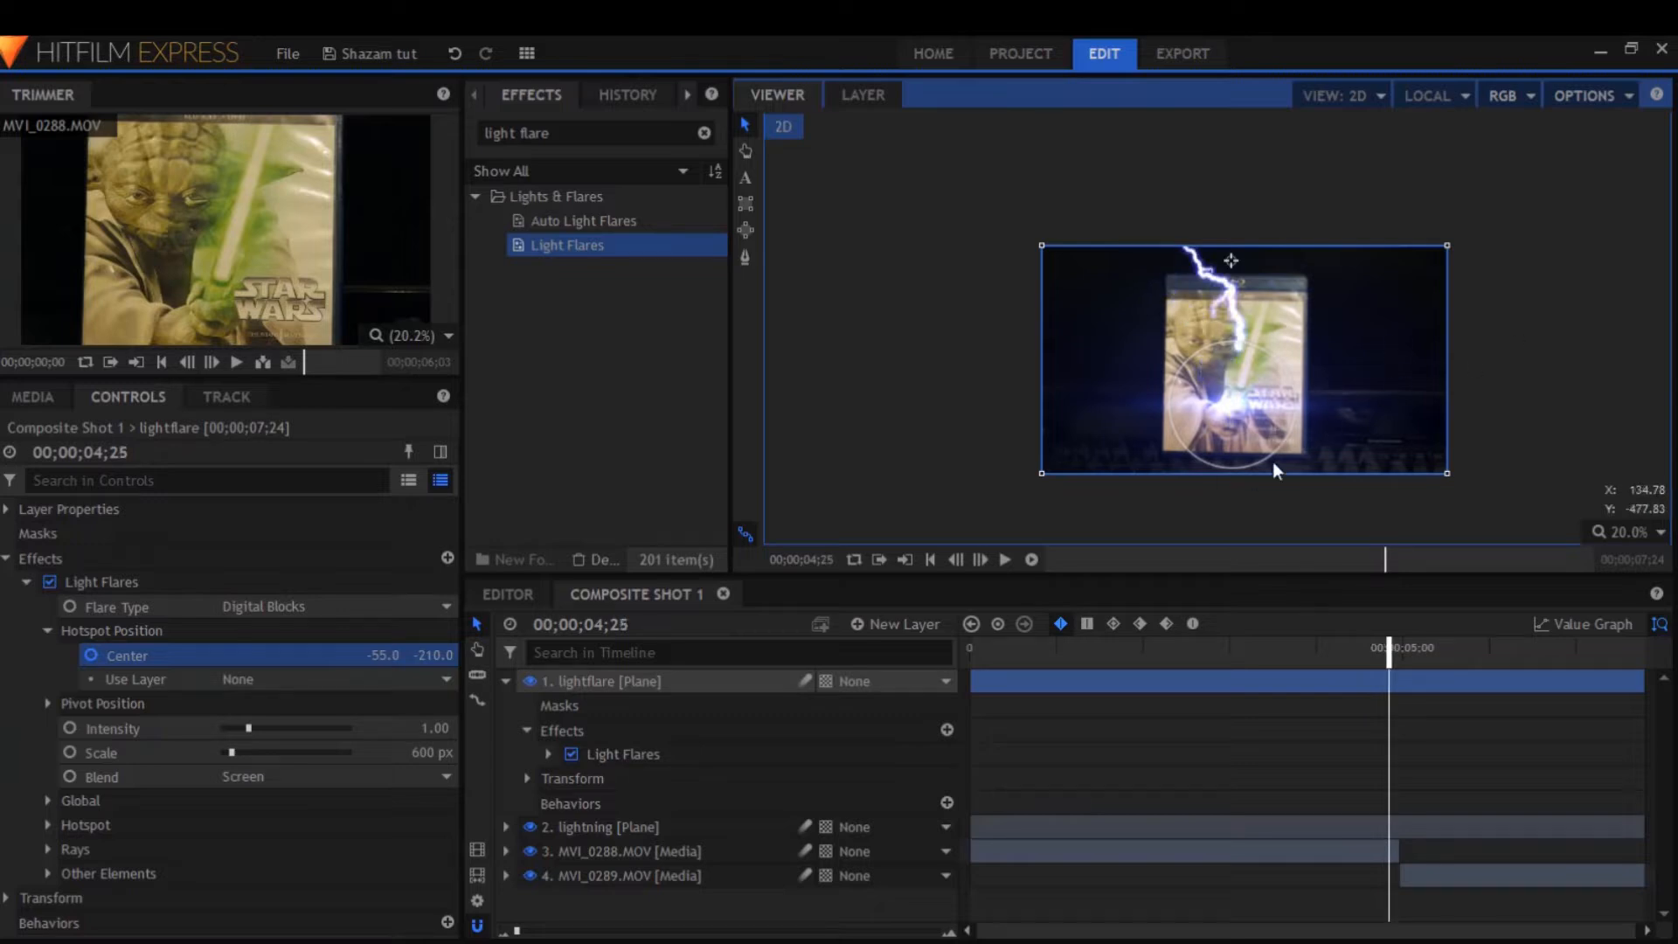
Enable keyframing of the light flare's Intensity and Scale at 00;00;04;20
{"action": "key", "text": "comma"}
{"action": "key", "text": "comma"}
{"action": "key", "text": "comma"}
{"action": "key", "text": "comma"}
{"action": "key", "text": "comma"}
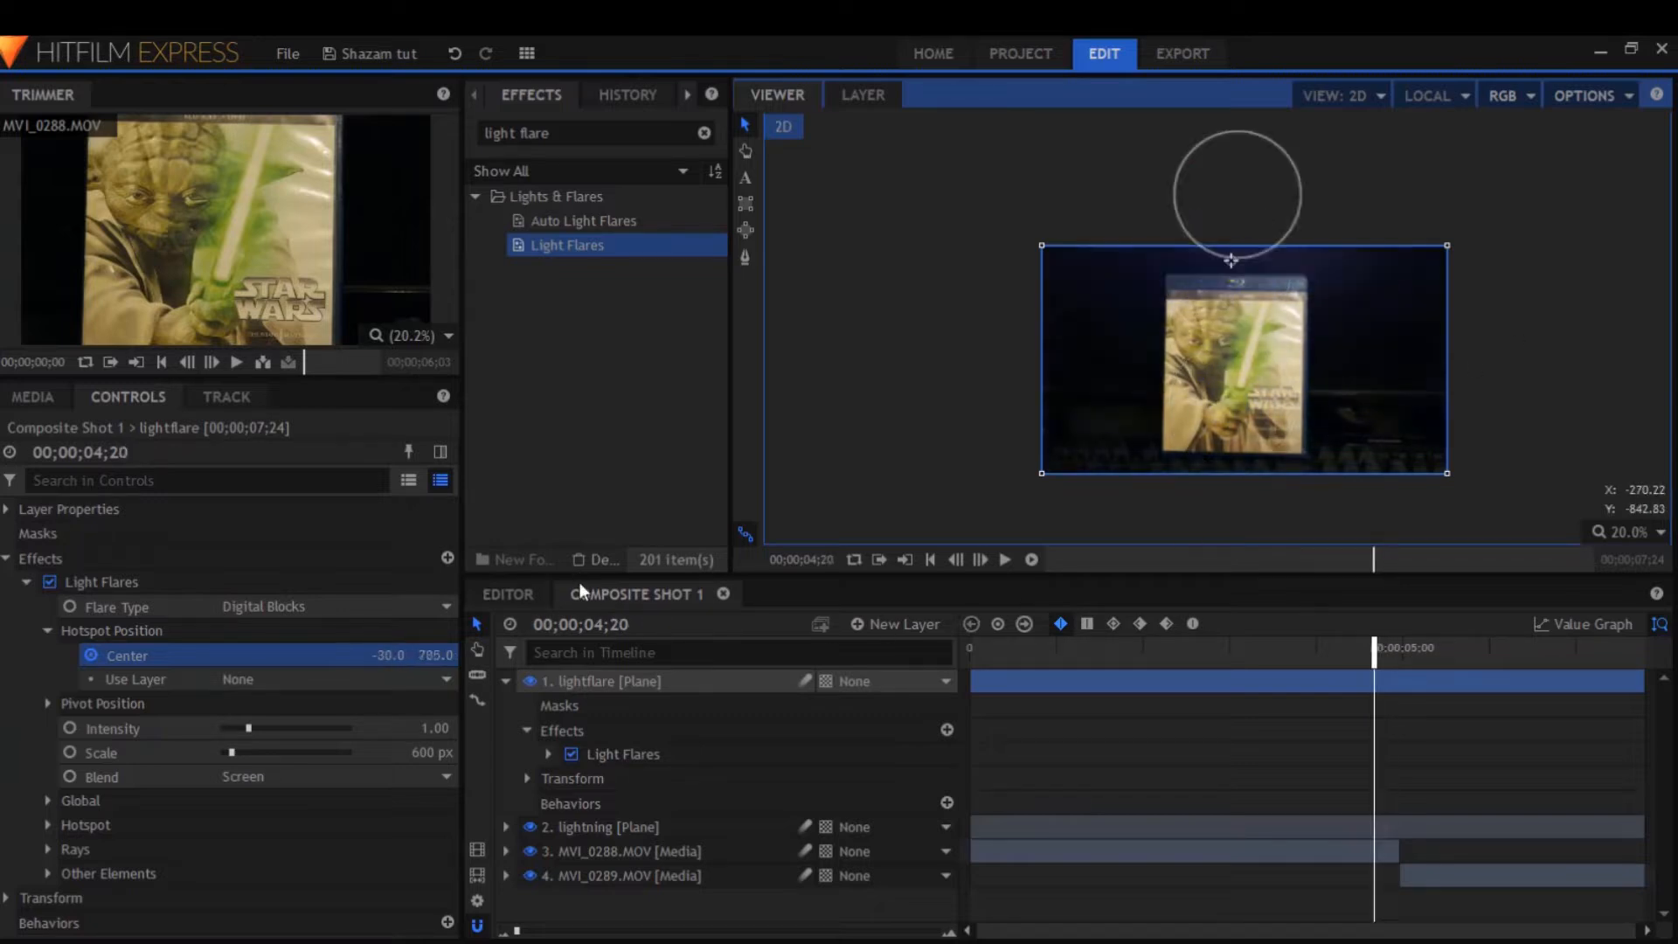
{"action": "left_click", "coordinate": [76, 727]}
{"action": "left_click", "coordinate": [74, 752]}
At 00;00;04;24, raise the flare's Intensity to 5.00 and Scale to about 4171 px, and move its hotspot Center to about -50, -10
{"action": "key", "text": "period"}
{"action": "key", "text": "period"}
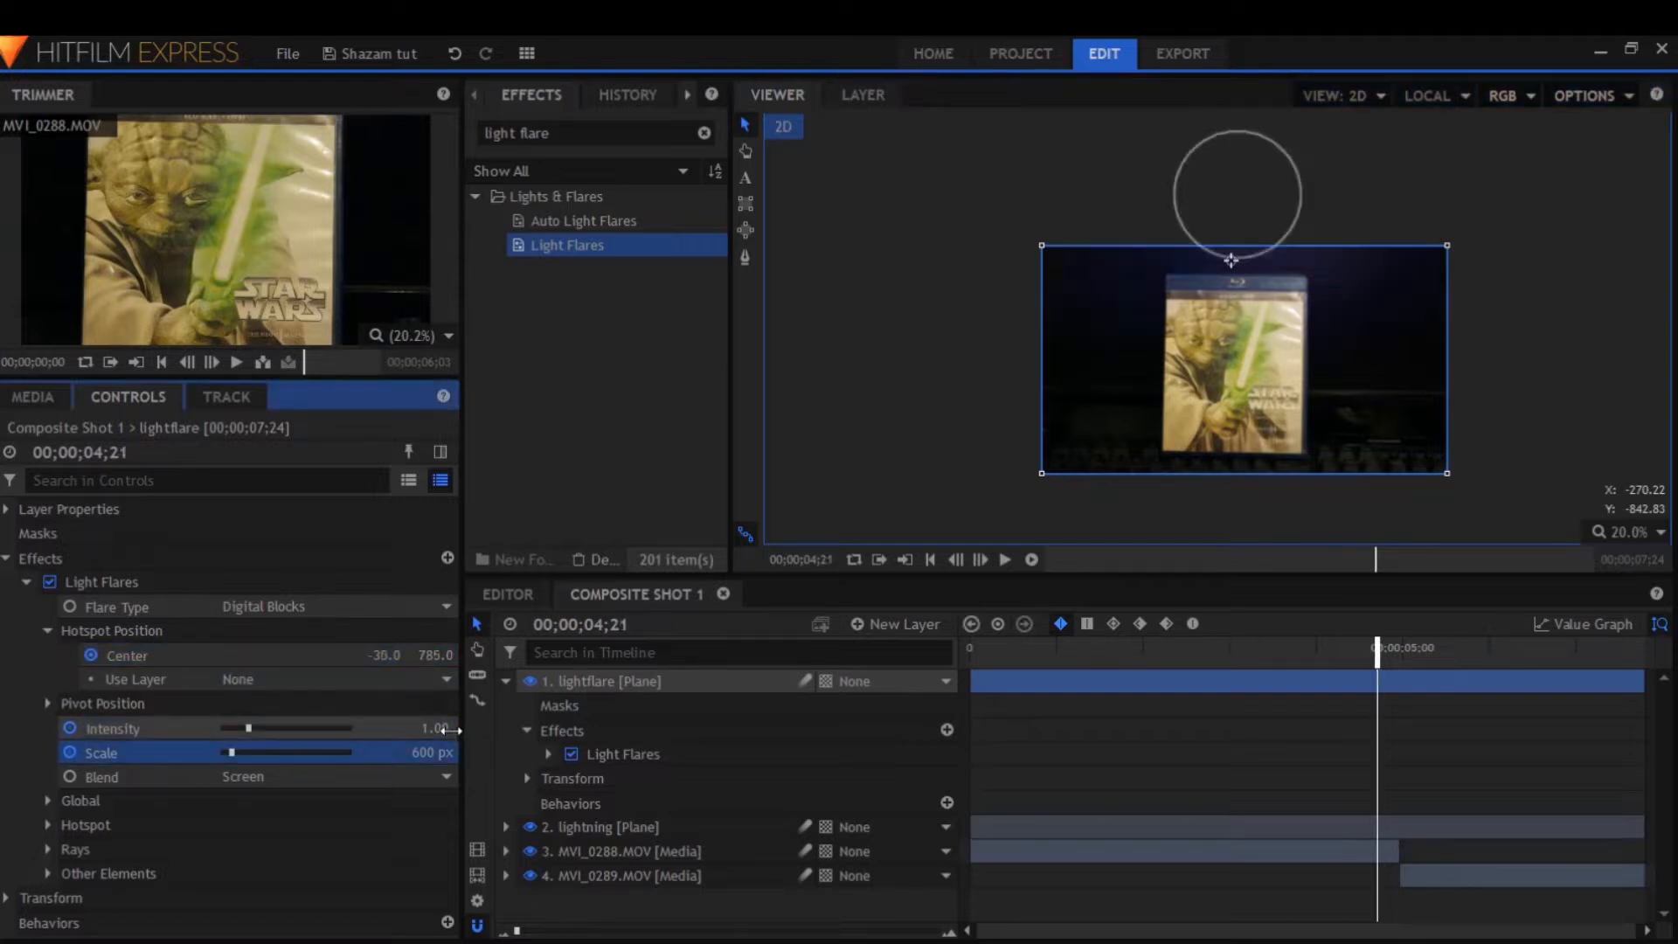
{"action": "key", "text": "period"}
{"action": "key", "text": "period"}
{"action": "left_click_drag", "start_coordinate": [450, 729], "coordinate": [564, 753]}
{"action": "left_click_drag", "start_coordinate": [1401, 382], "coordinate": [1247, 133]}
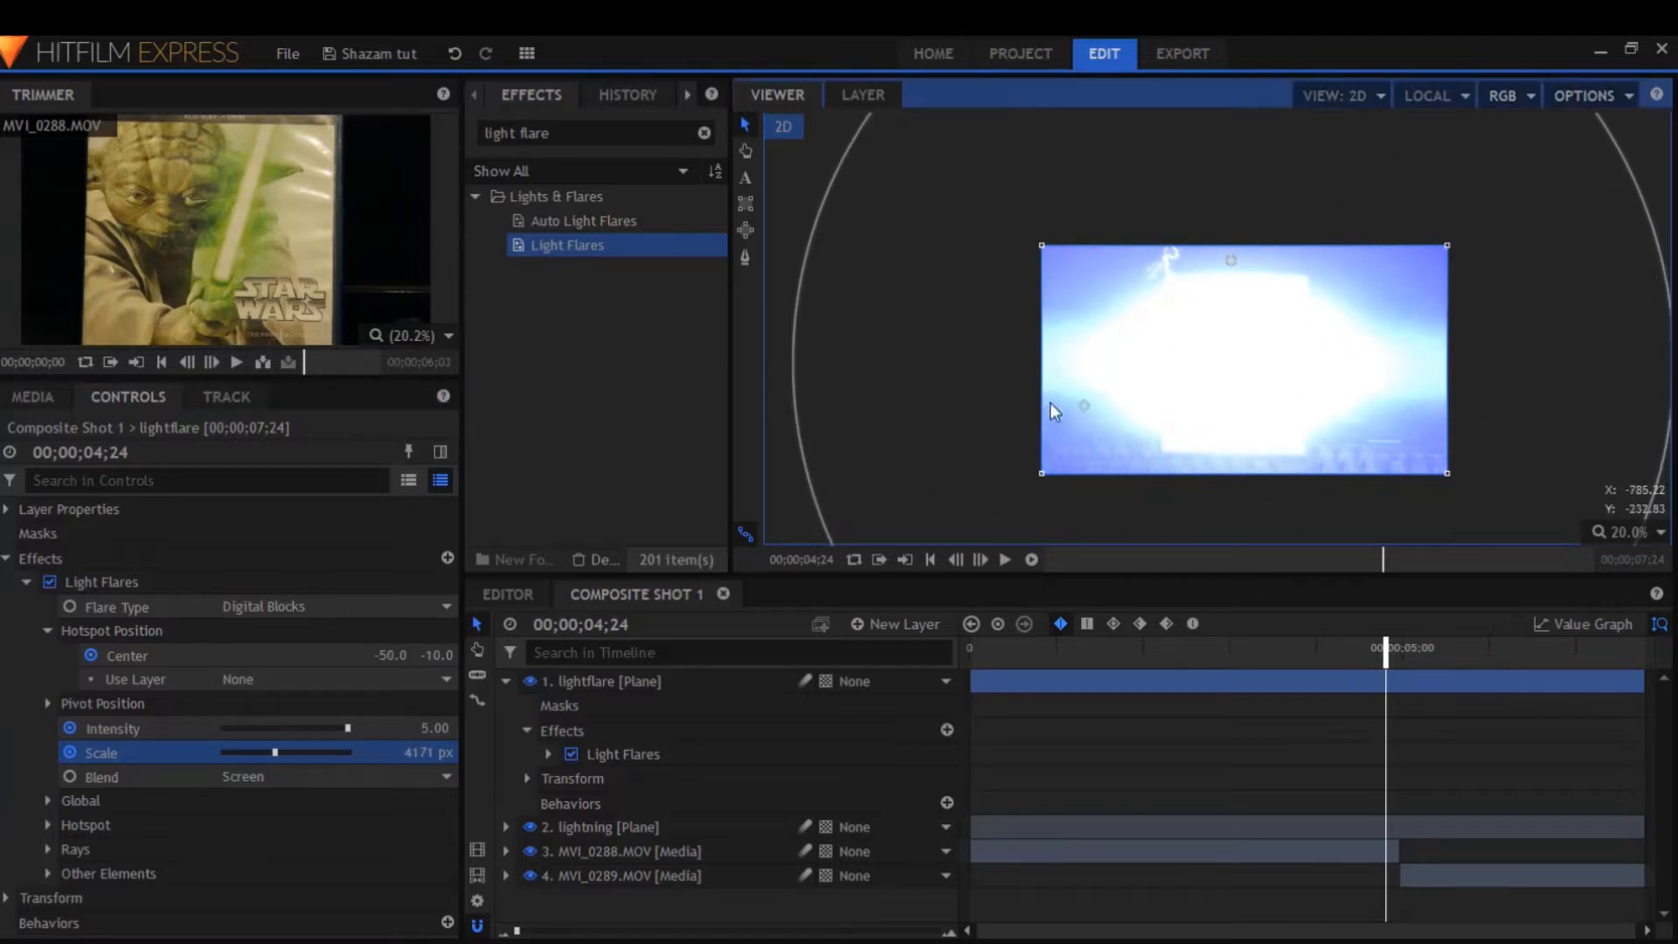
At 00;00;05;06, lower the flare's Intensity to 0.00 and its Scale to about 518 px
{"action": "key", "text": "period"}
{"action": "key", "text": "period"}
{"action": "key", "text": "period"}
{"action": "key", "text": "period"}
{"action": "key", "text": "period"}
{"action": "key", "text": "period"}
{"action": "key", "text": "period"}
{"action": "key", "text": "period"}
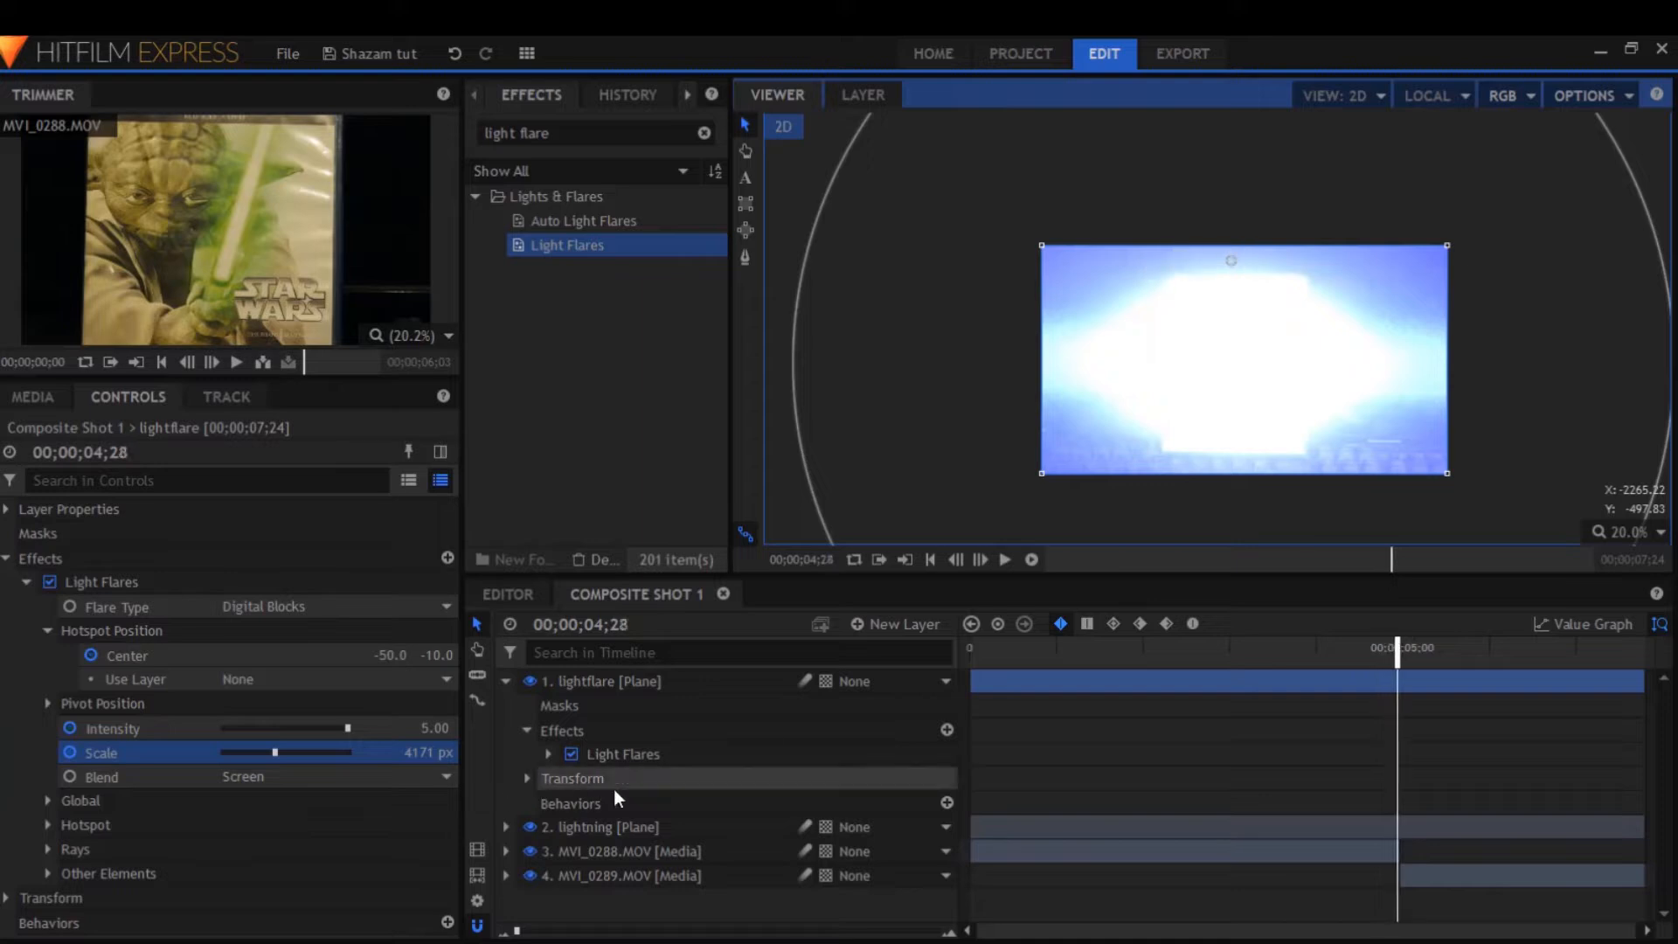
{"action": "key", "text": "period"}
{"action": "key", "text": "period"}
{"action": "key", "text": "period"}
{"action": "key", "text": "period"}
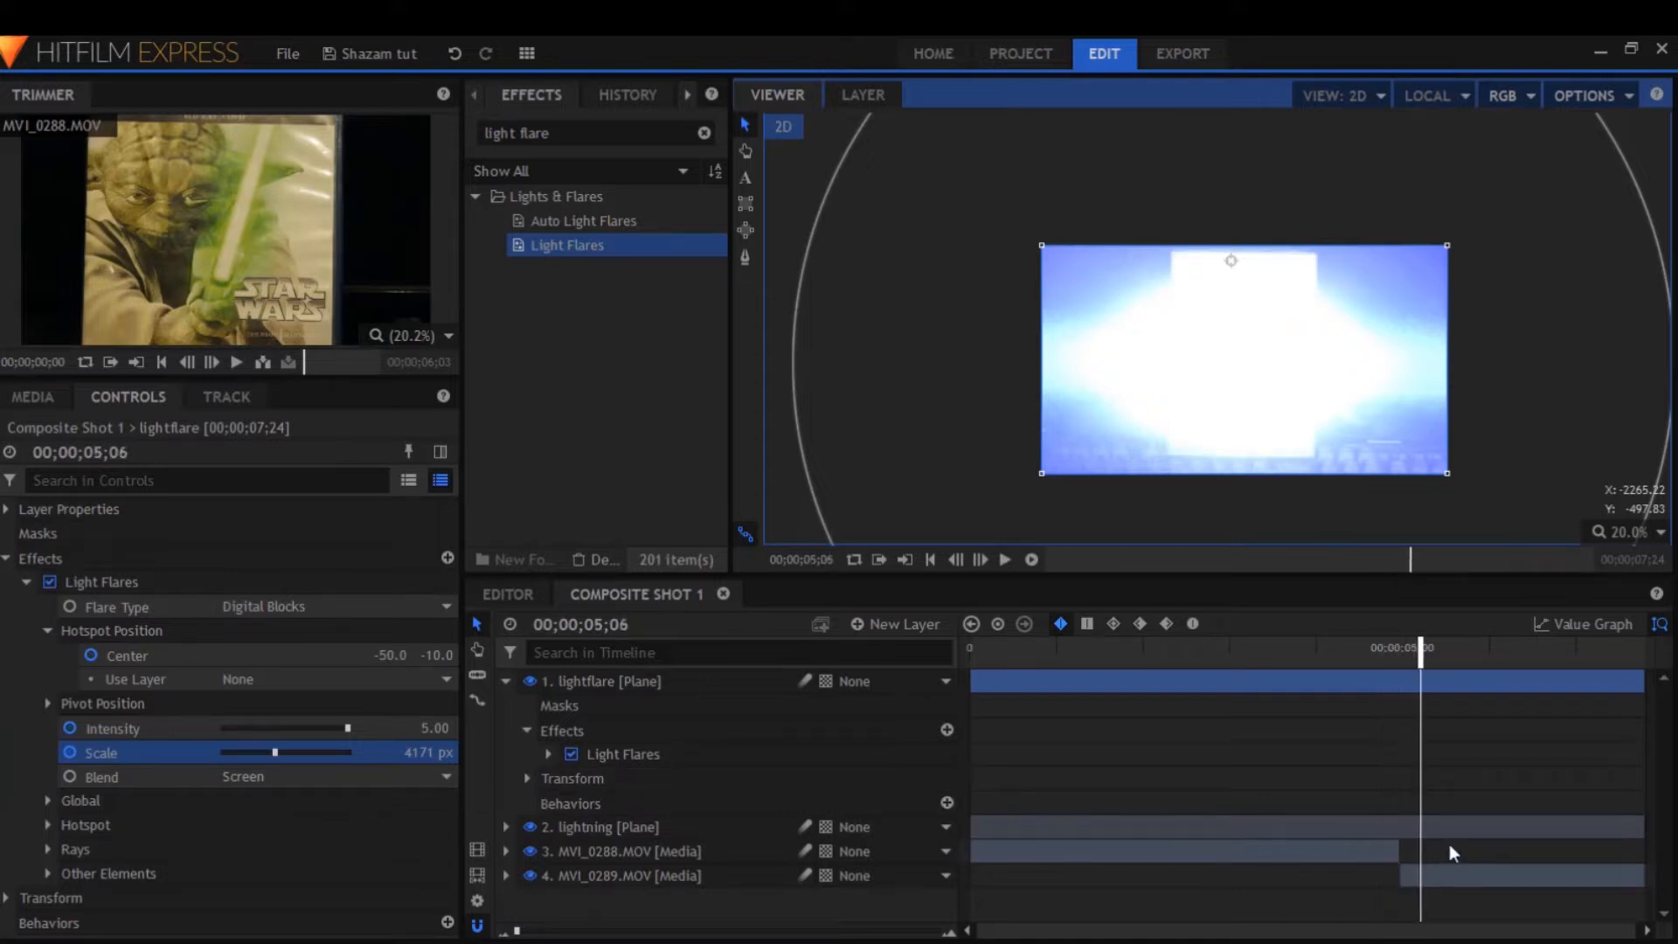
{"action": "left_click_drag", "start_coordinate": [440, 728], "coordinate": [105, 755]}
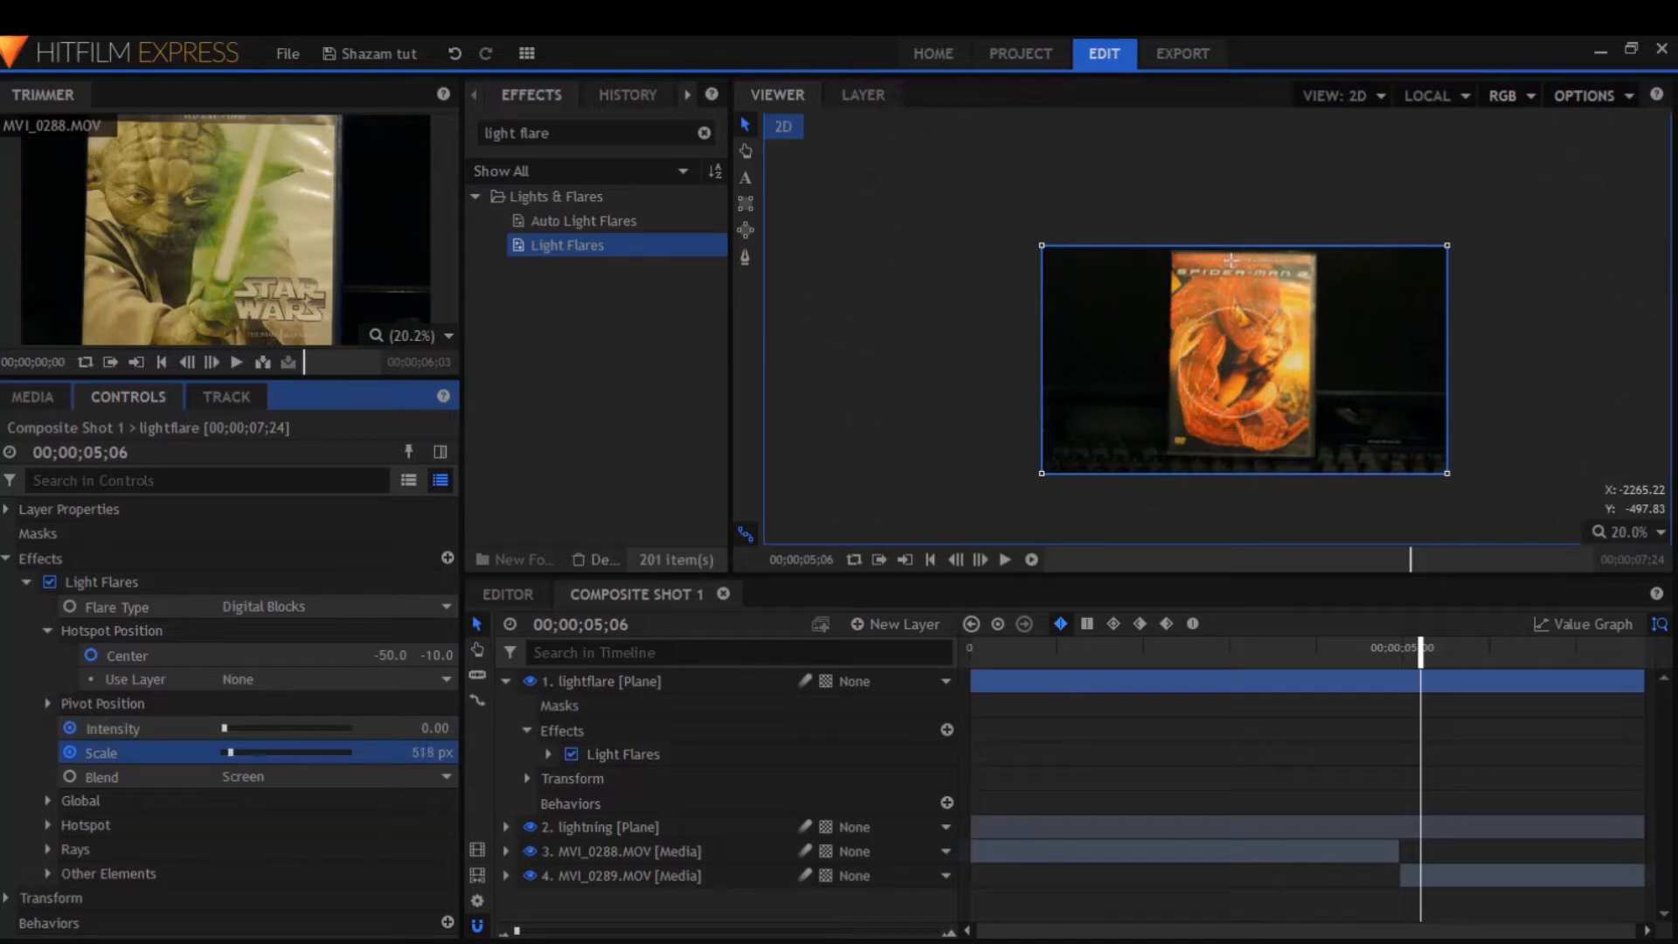
Play back the transition to review the flare burst across the cut
{"action": "left_click", "coordinate": [1264, 652]}
{"action": "key", "text": "space"}
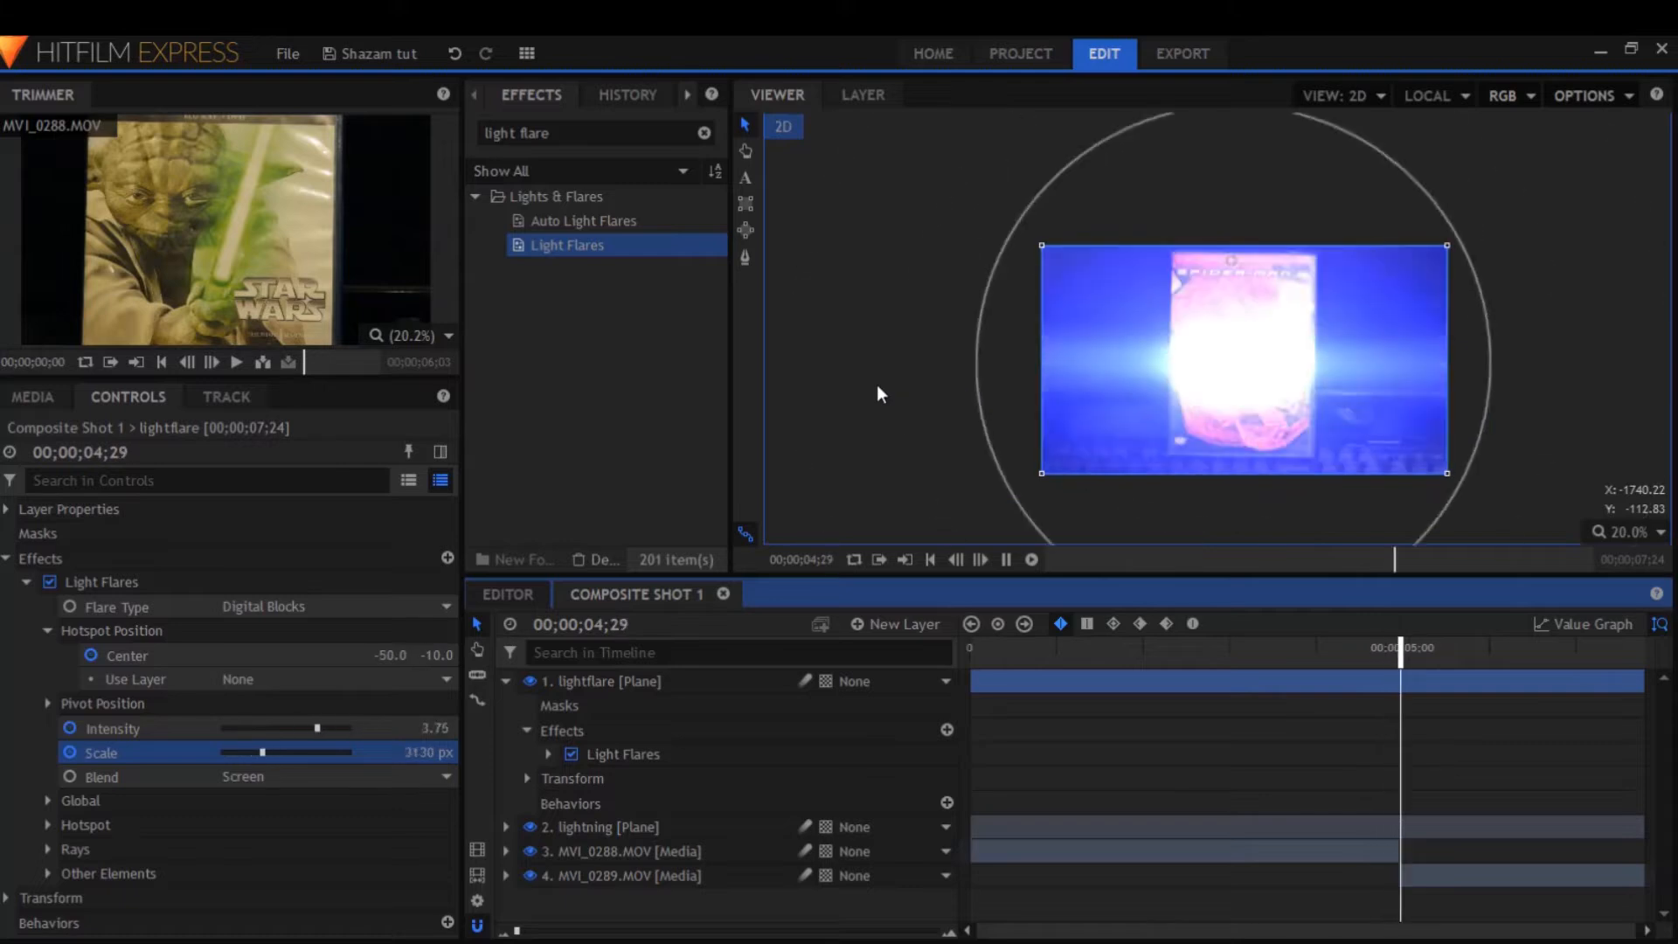
{"action": "key", "text": "space"}
At 00;00;04;02, collapse the lightflare layer's properties and create a white plane layer named plane flare
{"action": "left_click", "coordinate": [1321, 652]}
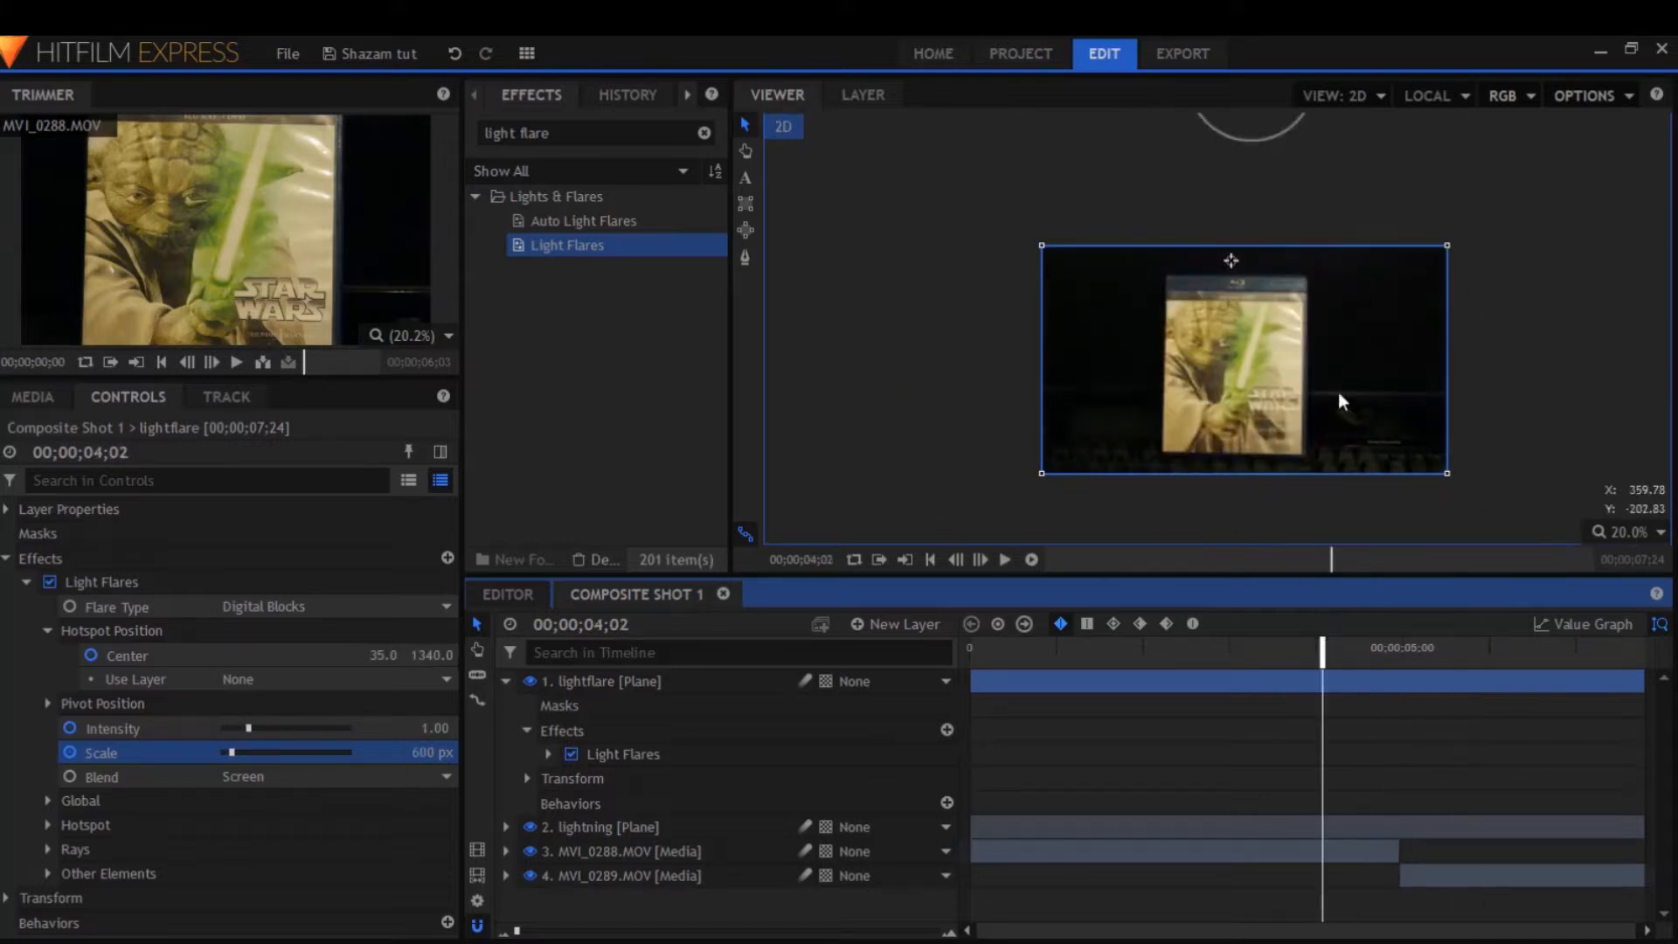
{"action": "left_click", "coordinate": [505, 683]}
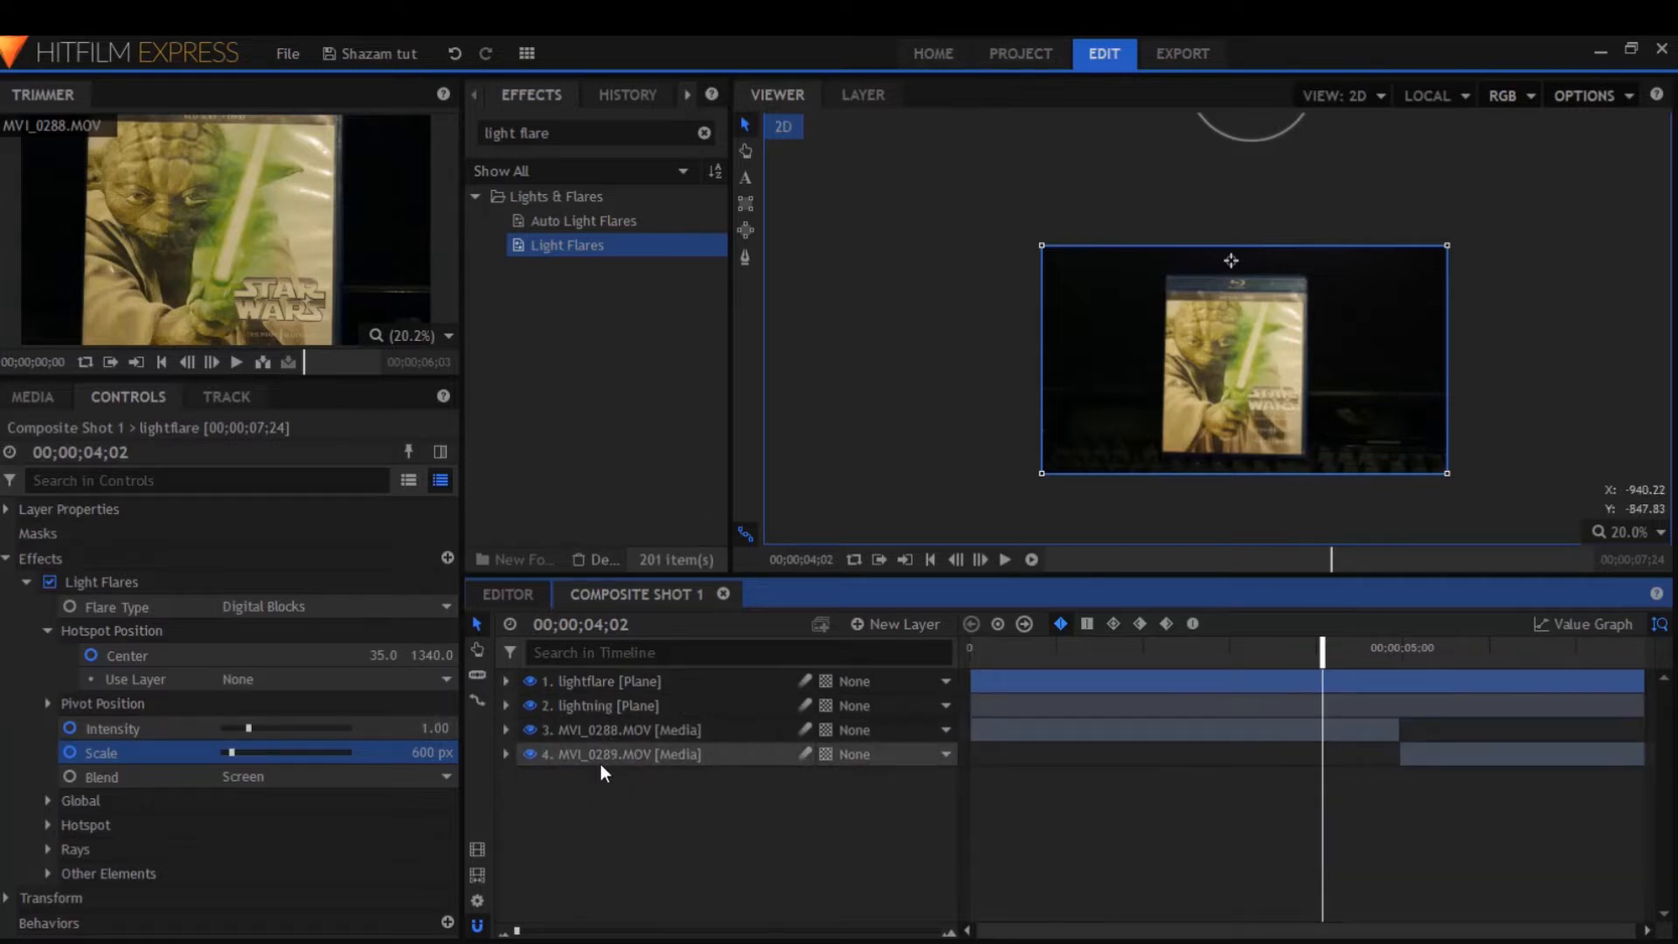
{"action": "left_click", "coordinate": [23, 582]}
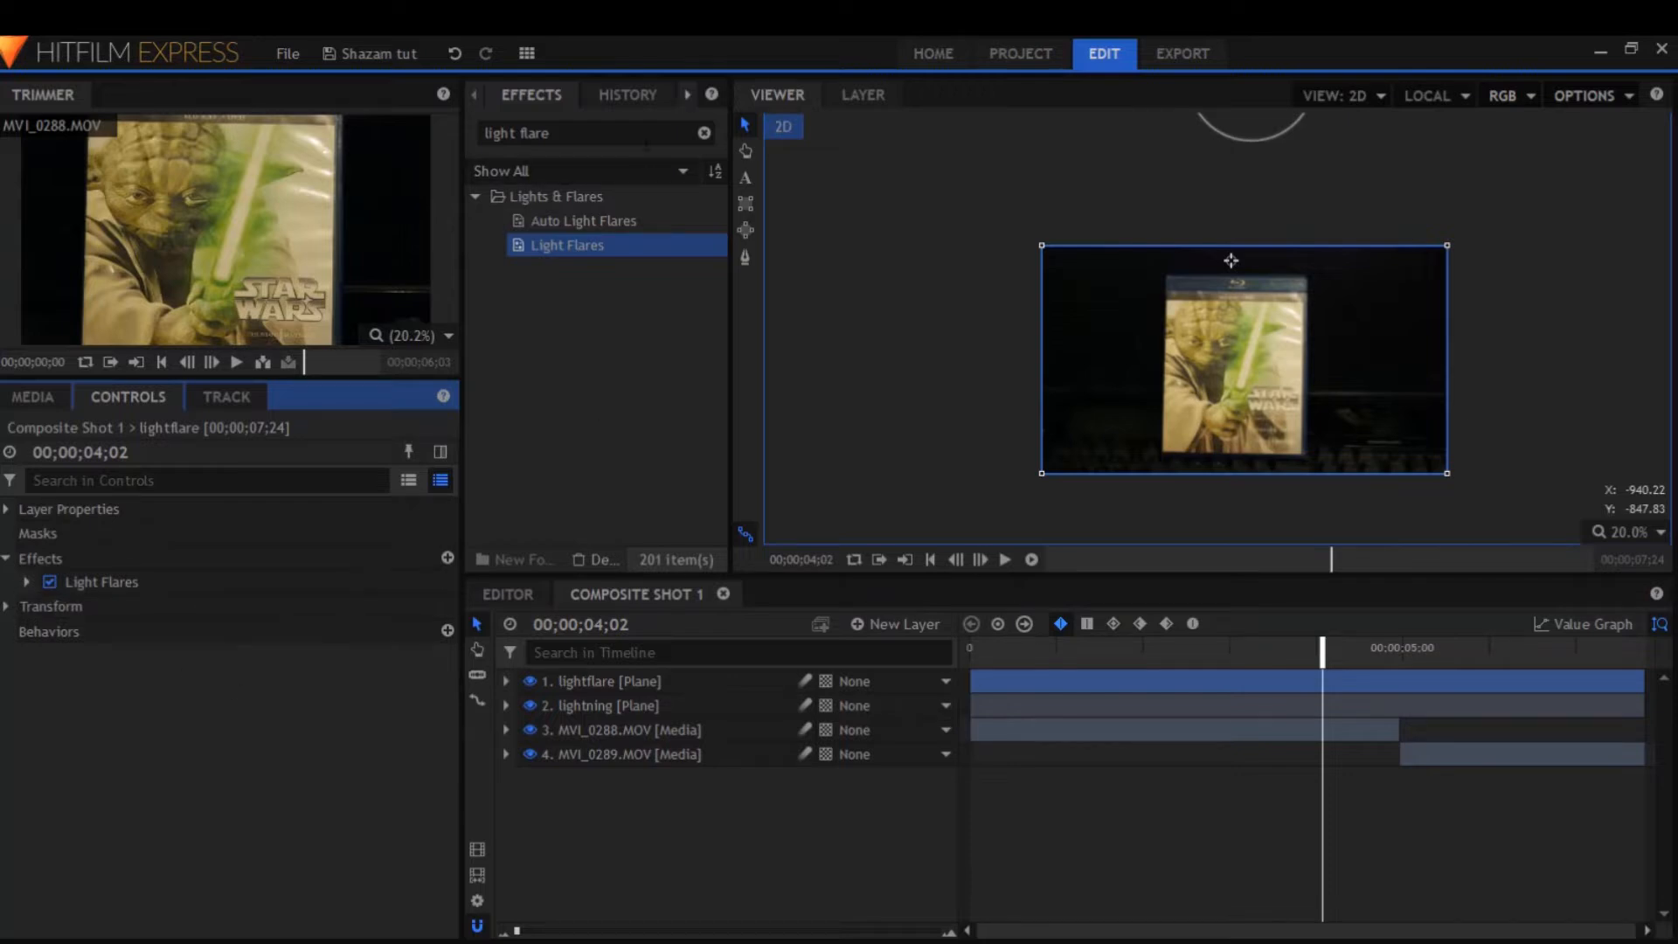
{"action": "double_click", "coordinate": [647, 136]}
{"action": "scroll", "coordinate": [595, 170], "scroll_direction": "down", "scroll_amount": 1}
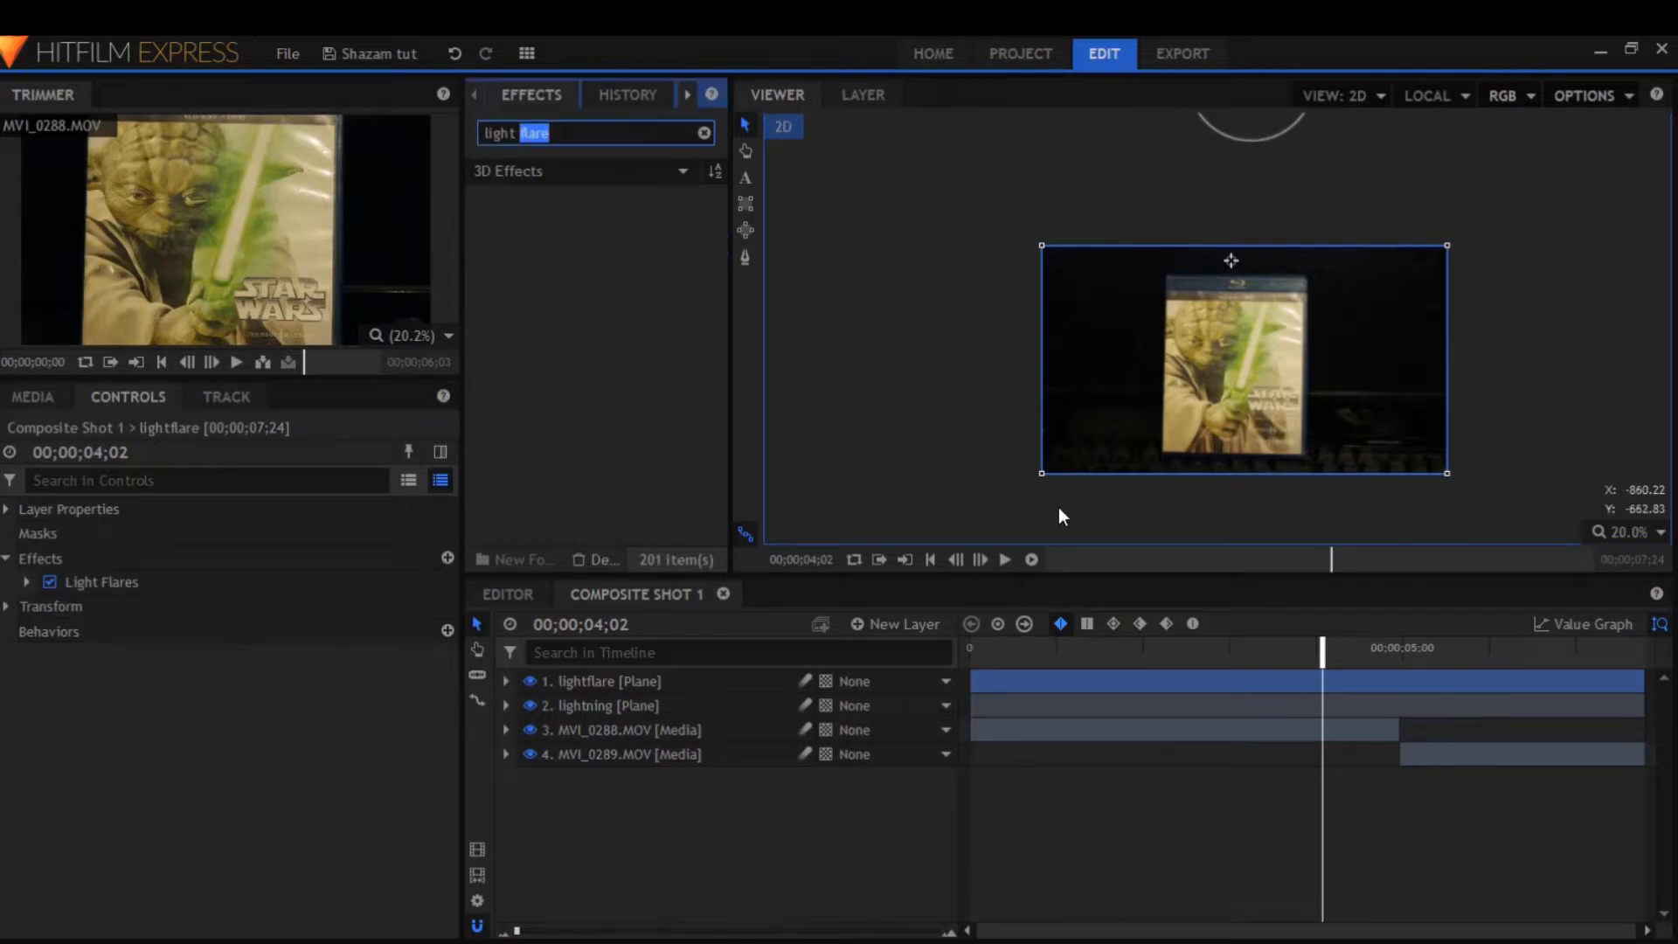
{"action": "left_click", "coordinate": [890, 651]}
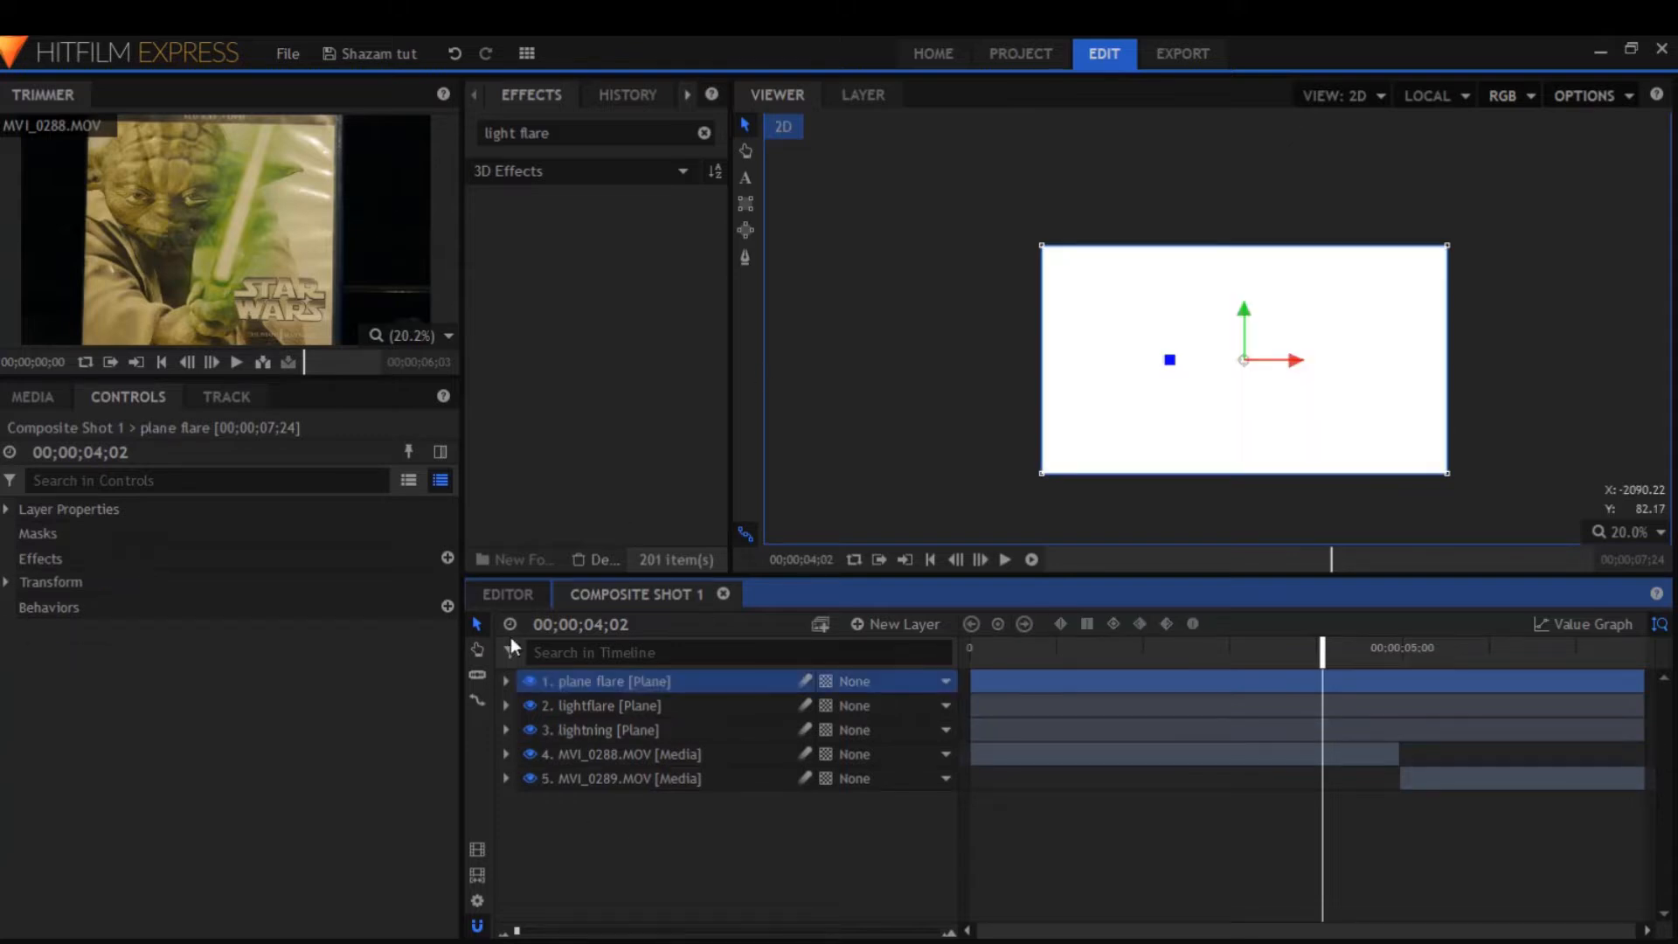
Draw a closed seven-point freehand mask on the plane flare layer across the upper half of the picture
{"action": "left_click", "coordinate": [746, 258]}
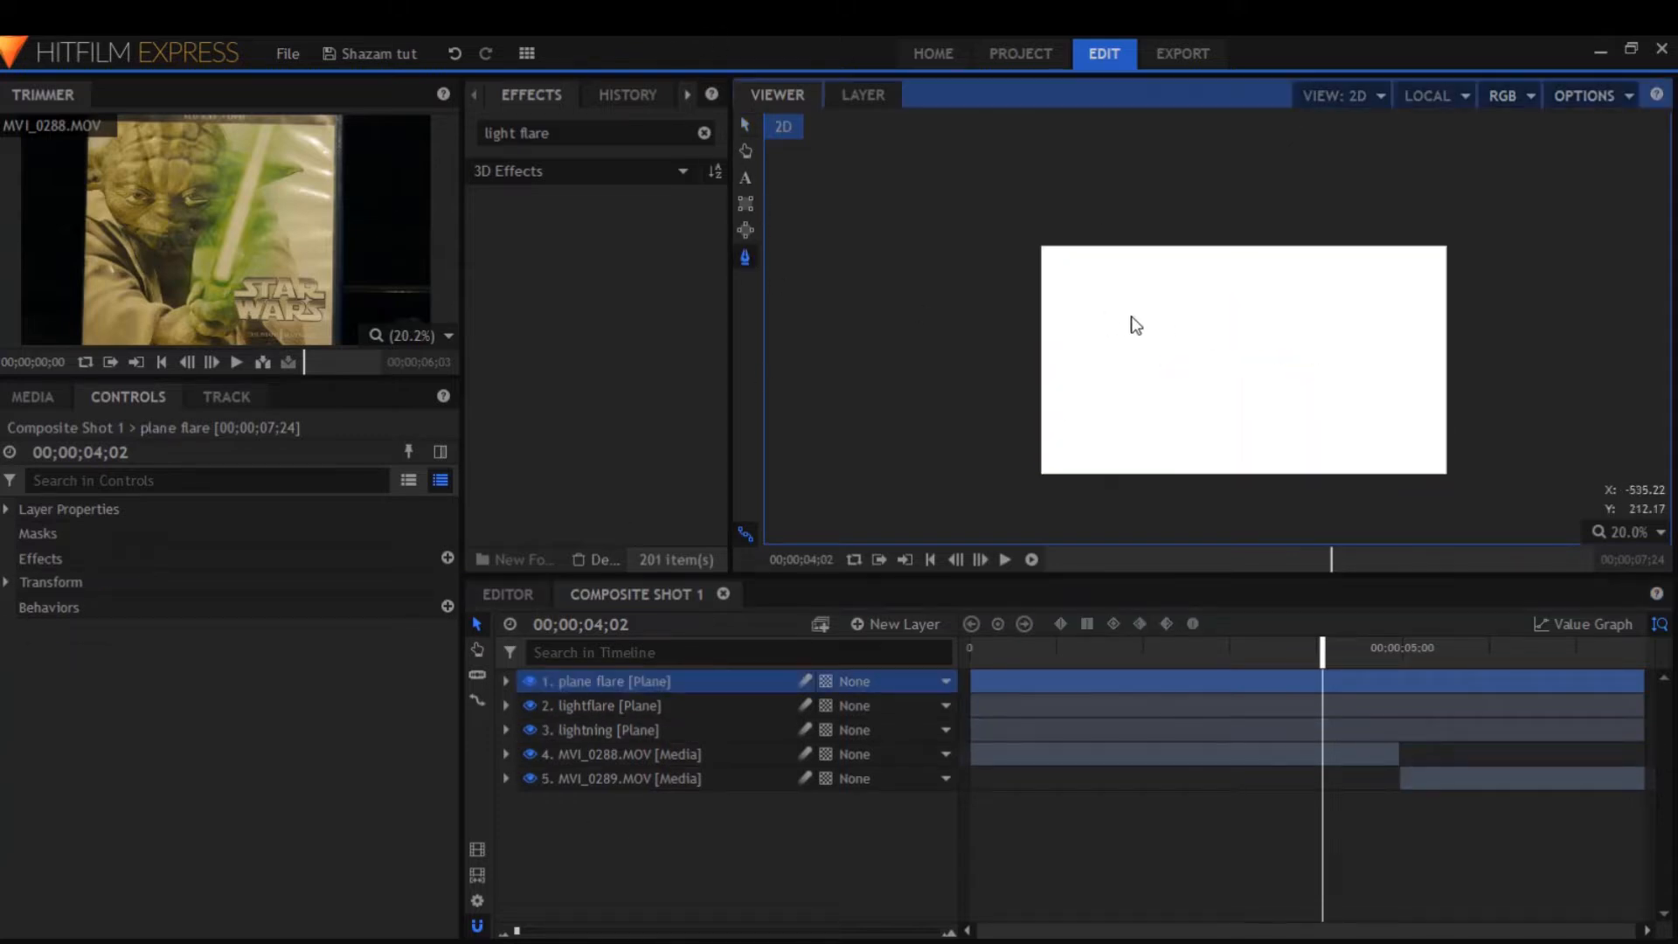
{"action": "left_click", "coordinate": [1073, 276]}
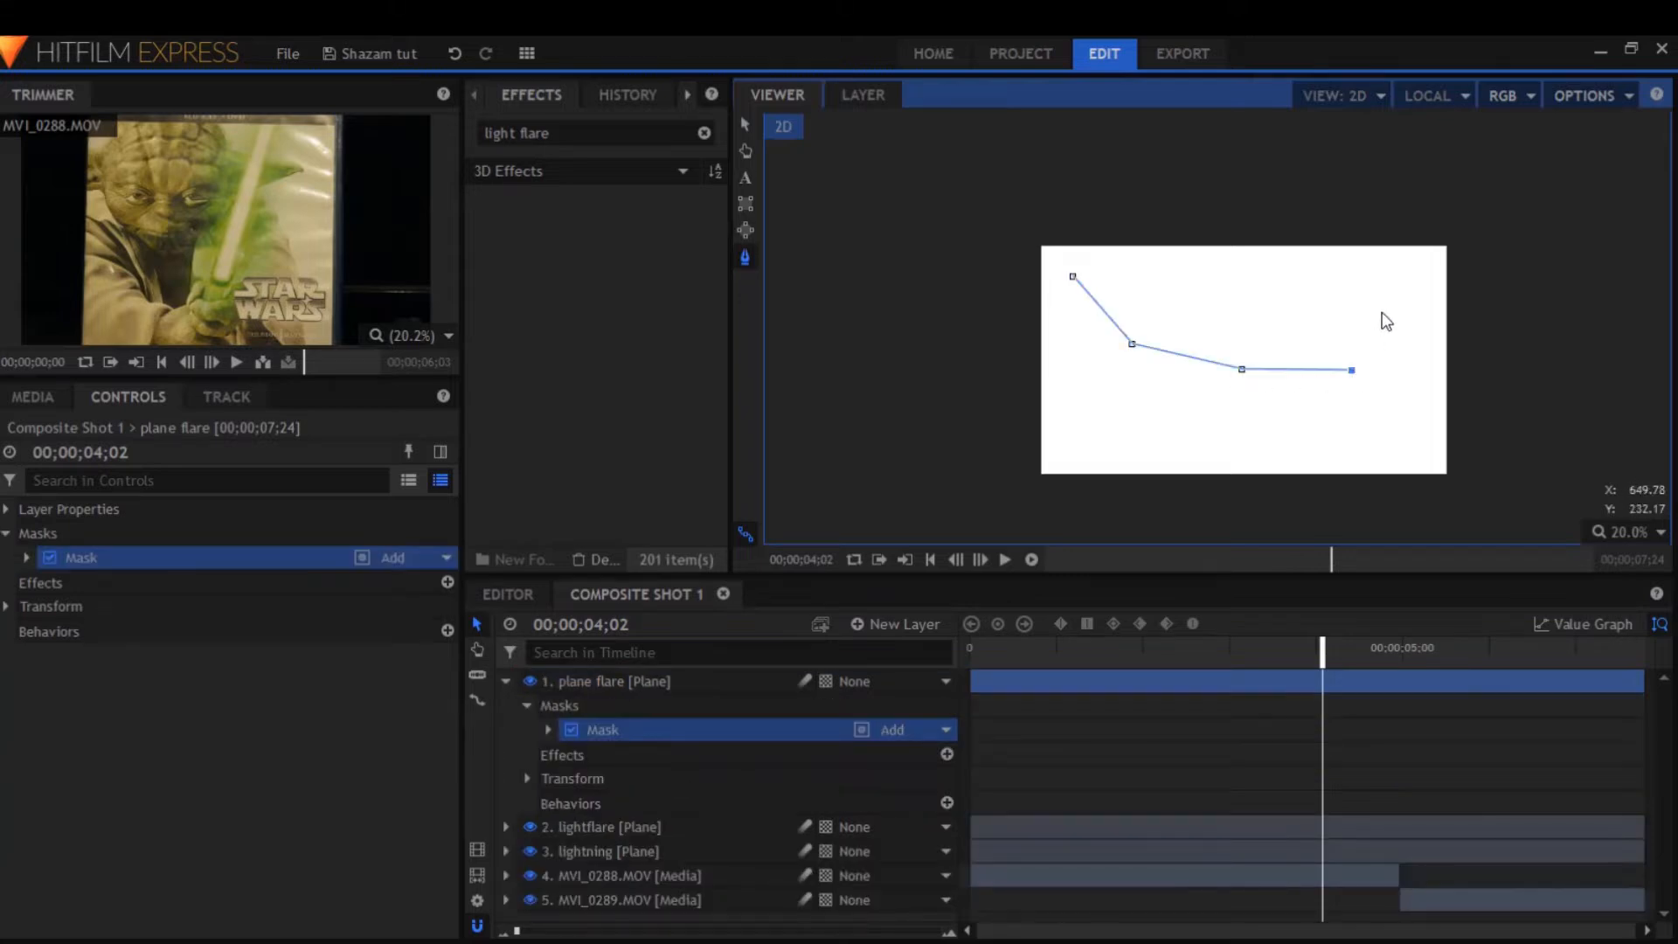
{"action": "left_click", "coordinate": [1073, 276]}
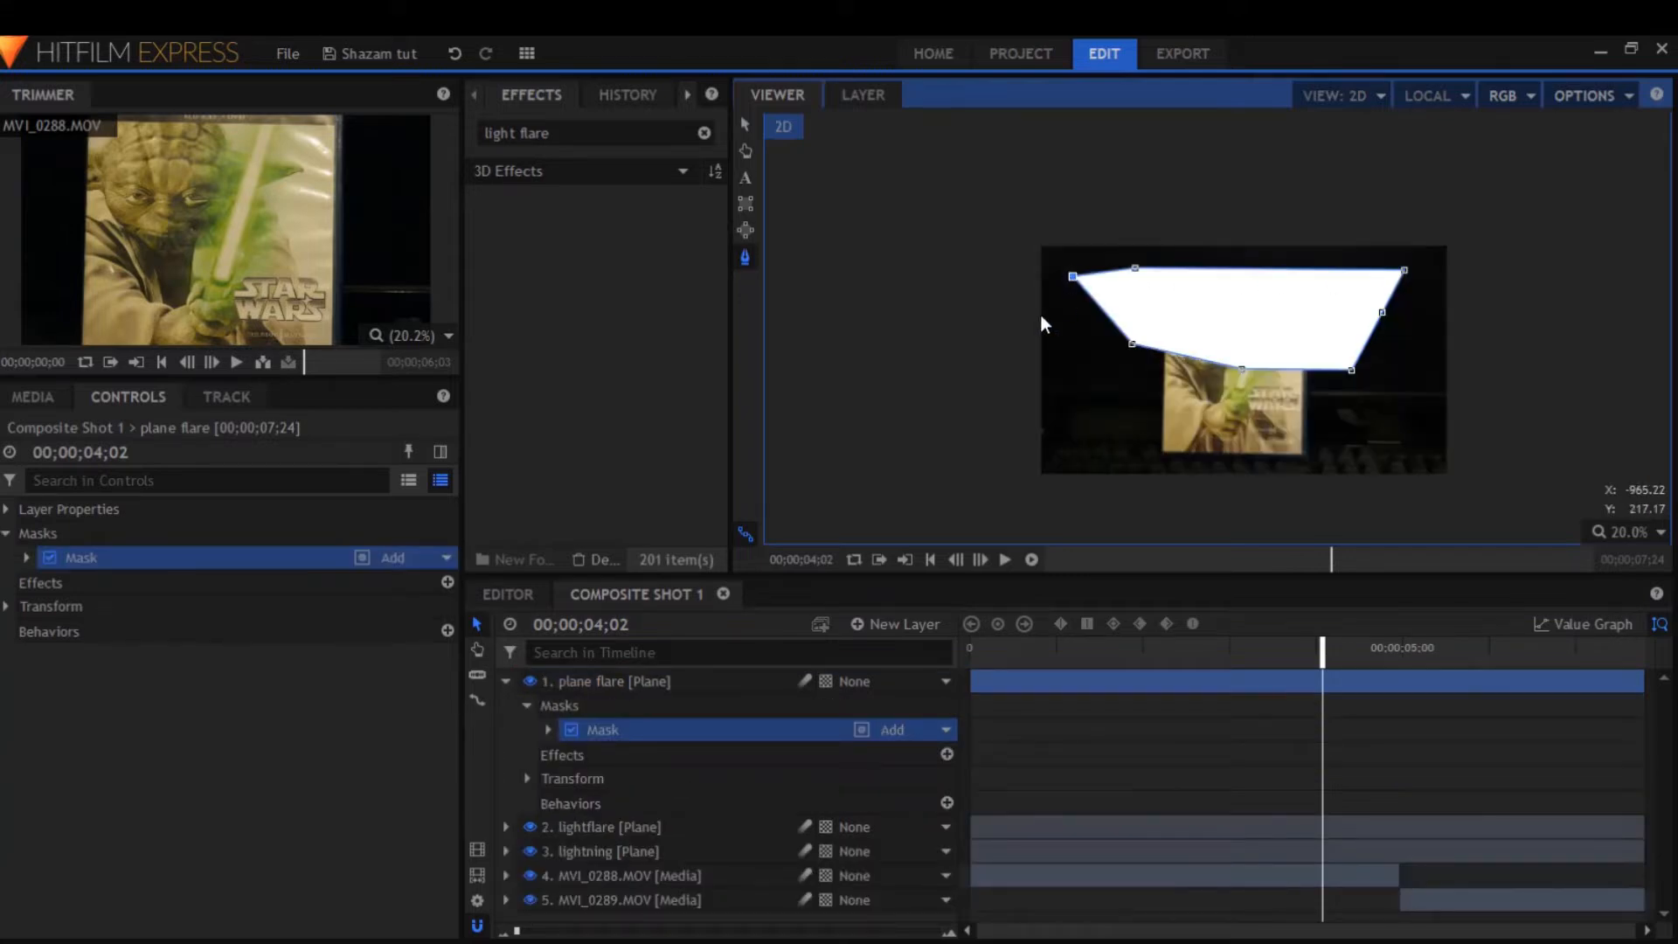
Soften the plane flare mask by setting its Feather Strength to 620 px
{"action": "left_click", "coordinate": [26, 556]}
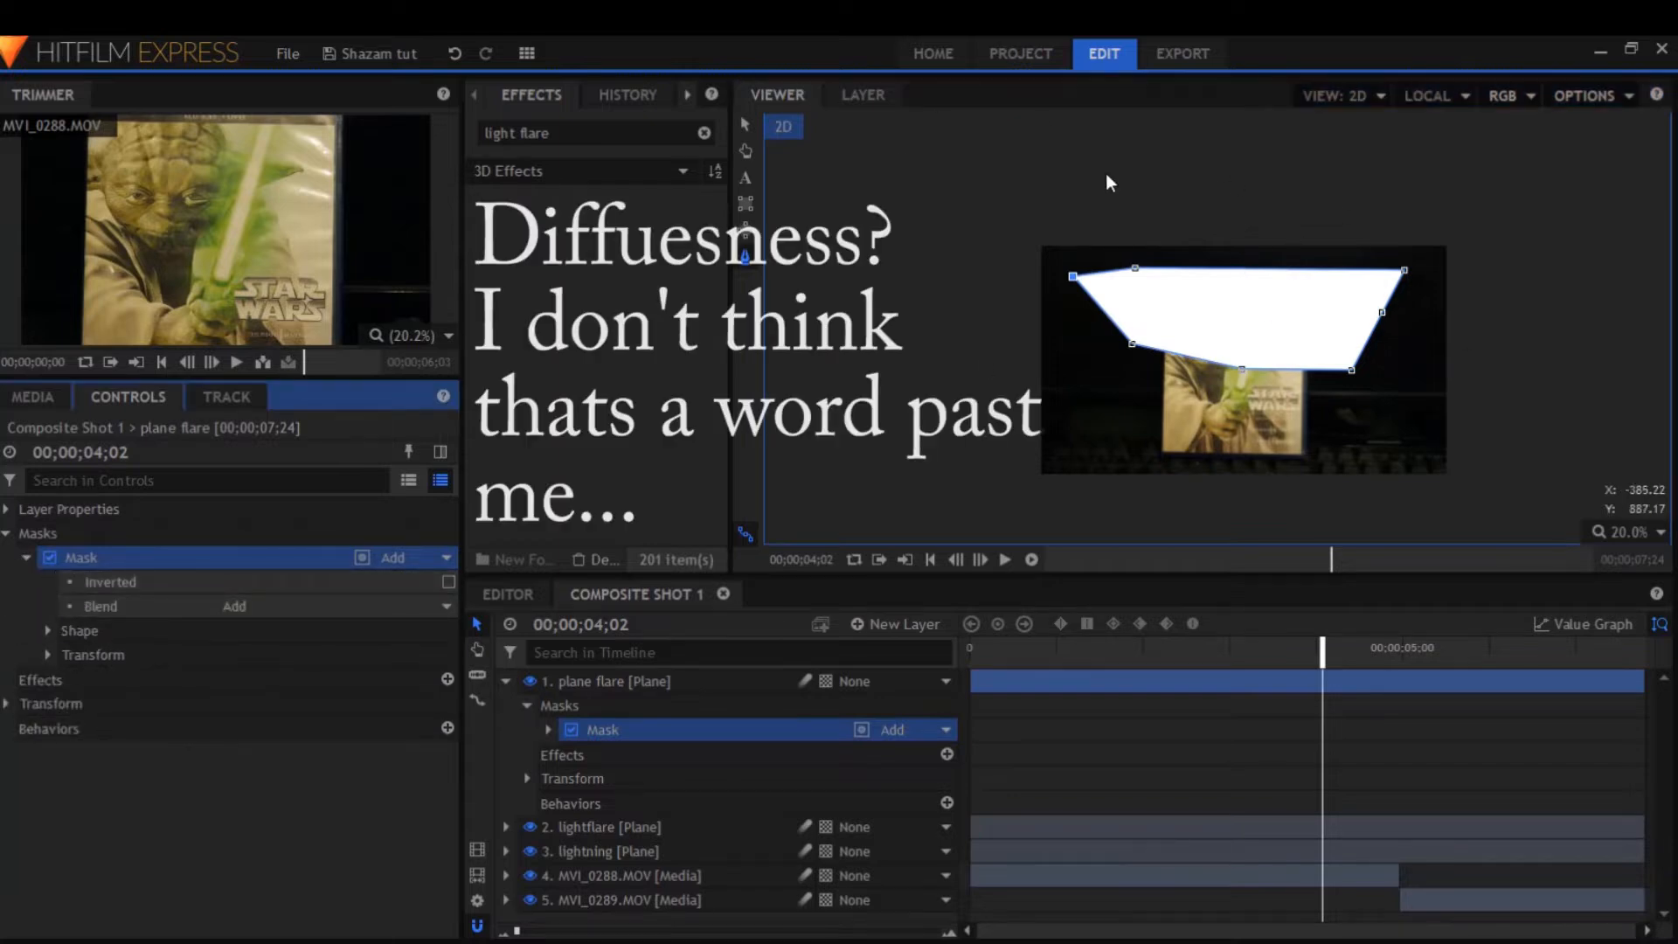
{"action": "left_click", "coordinate": [47, 654]}
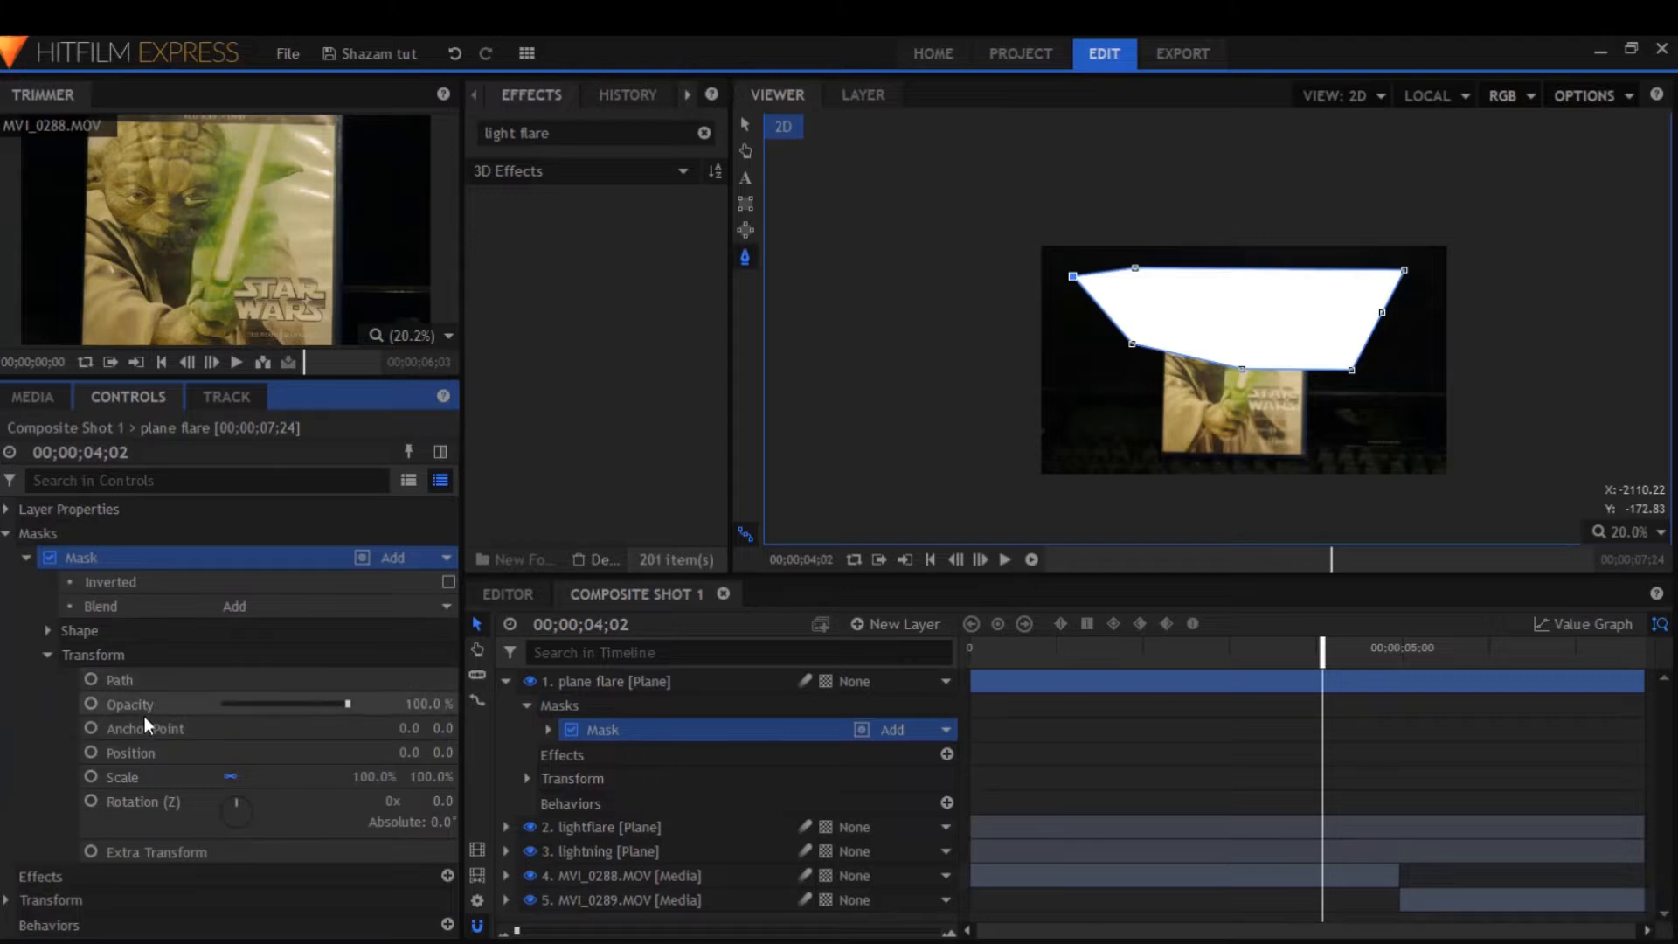
{"action": "left_click", "coordinate": [51, 653]}
{"action": "left_click", "coordinate": [47, 631]}
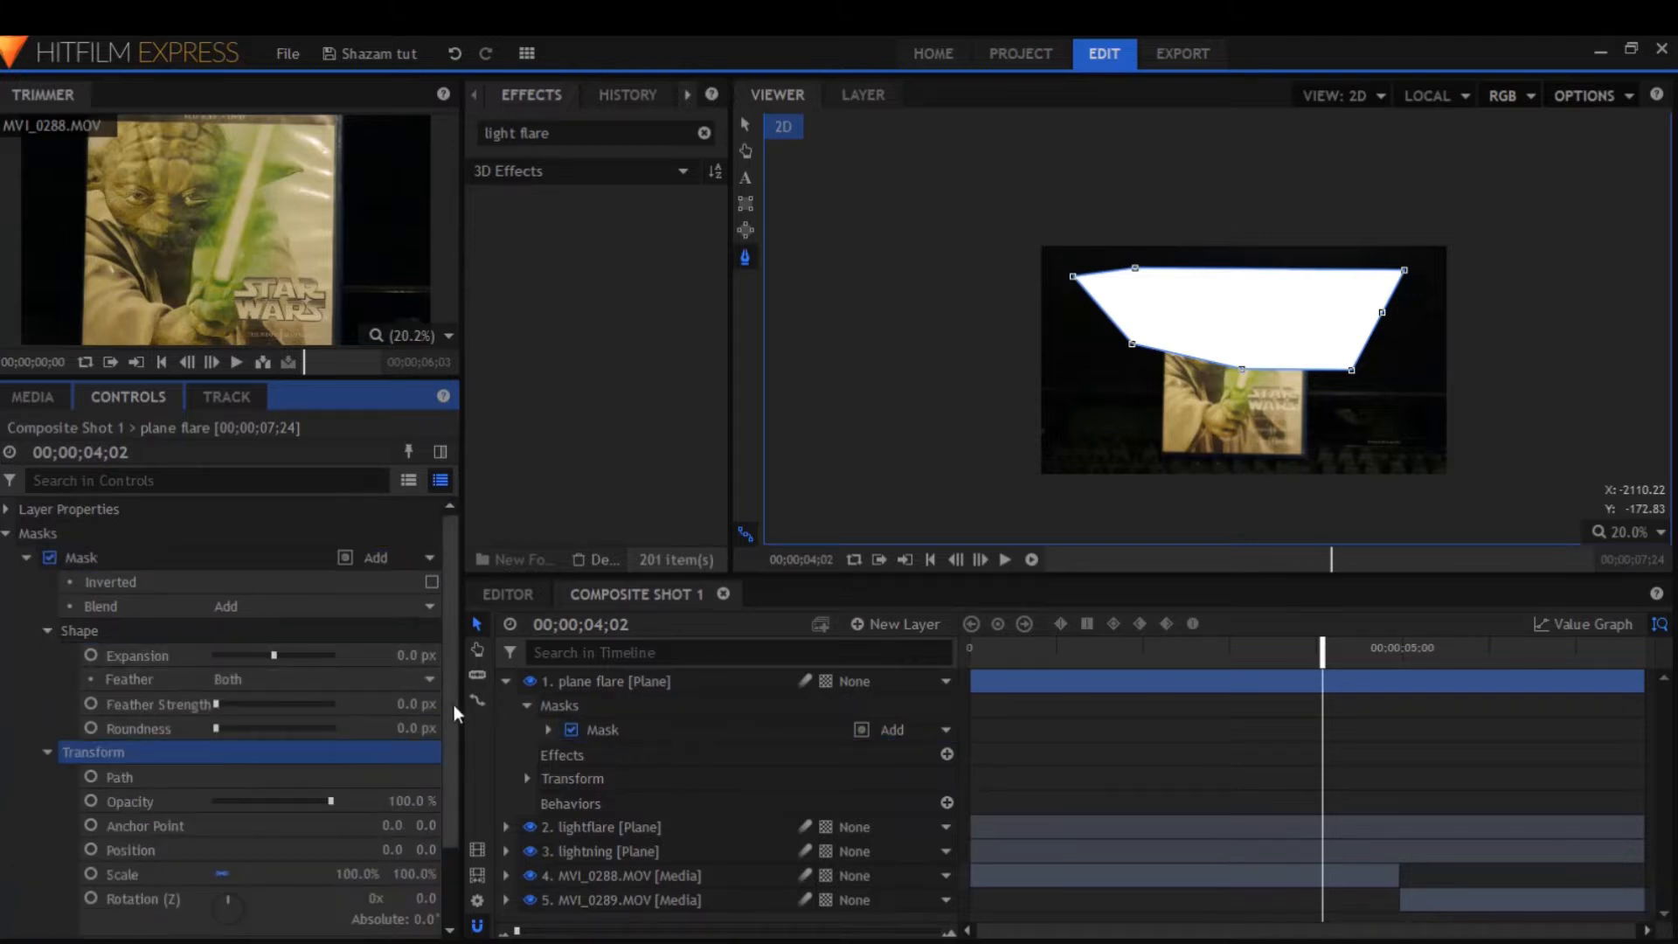
{"action": "left_click_drag", "start_coordinate": [403, 710], "coordinate": [424, 710]}
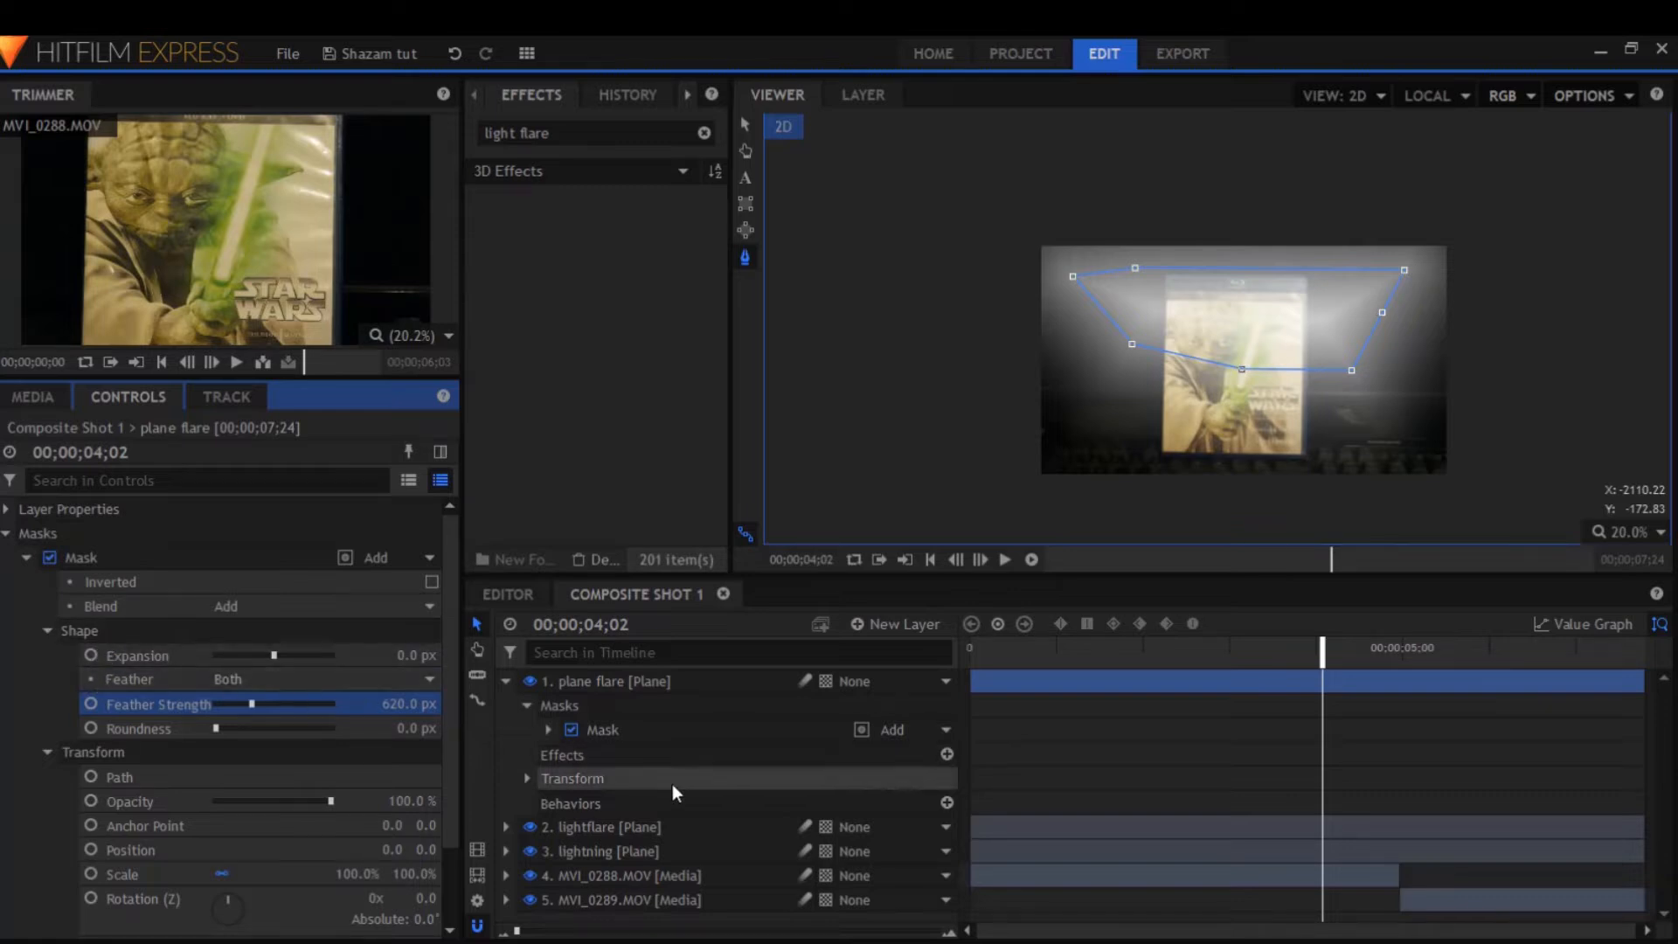
Enable keyframing of the mask's Position at 00;00;04;15 and switch to the selection tool
{"action": "key", "text": "."}
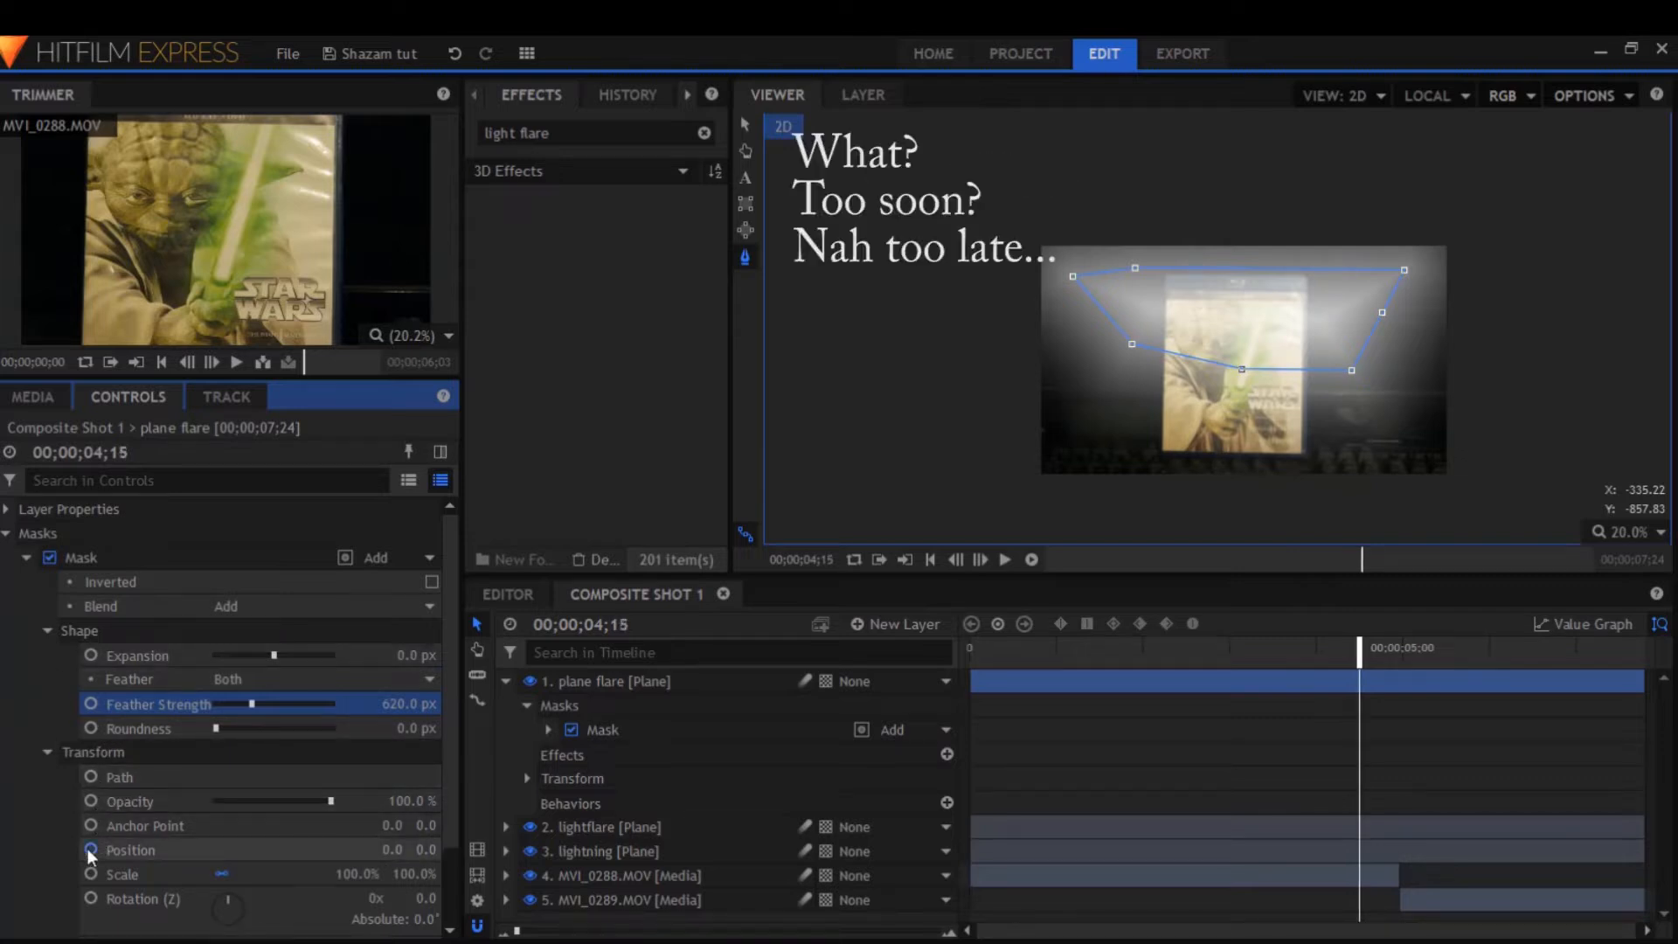
{"action": "left_click", "coordinate": [98, 850]}
{"action": "left_click", "coordinate": [747, 127]}
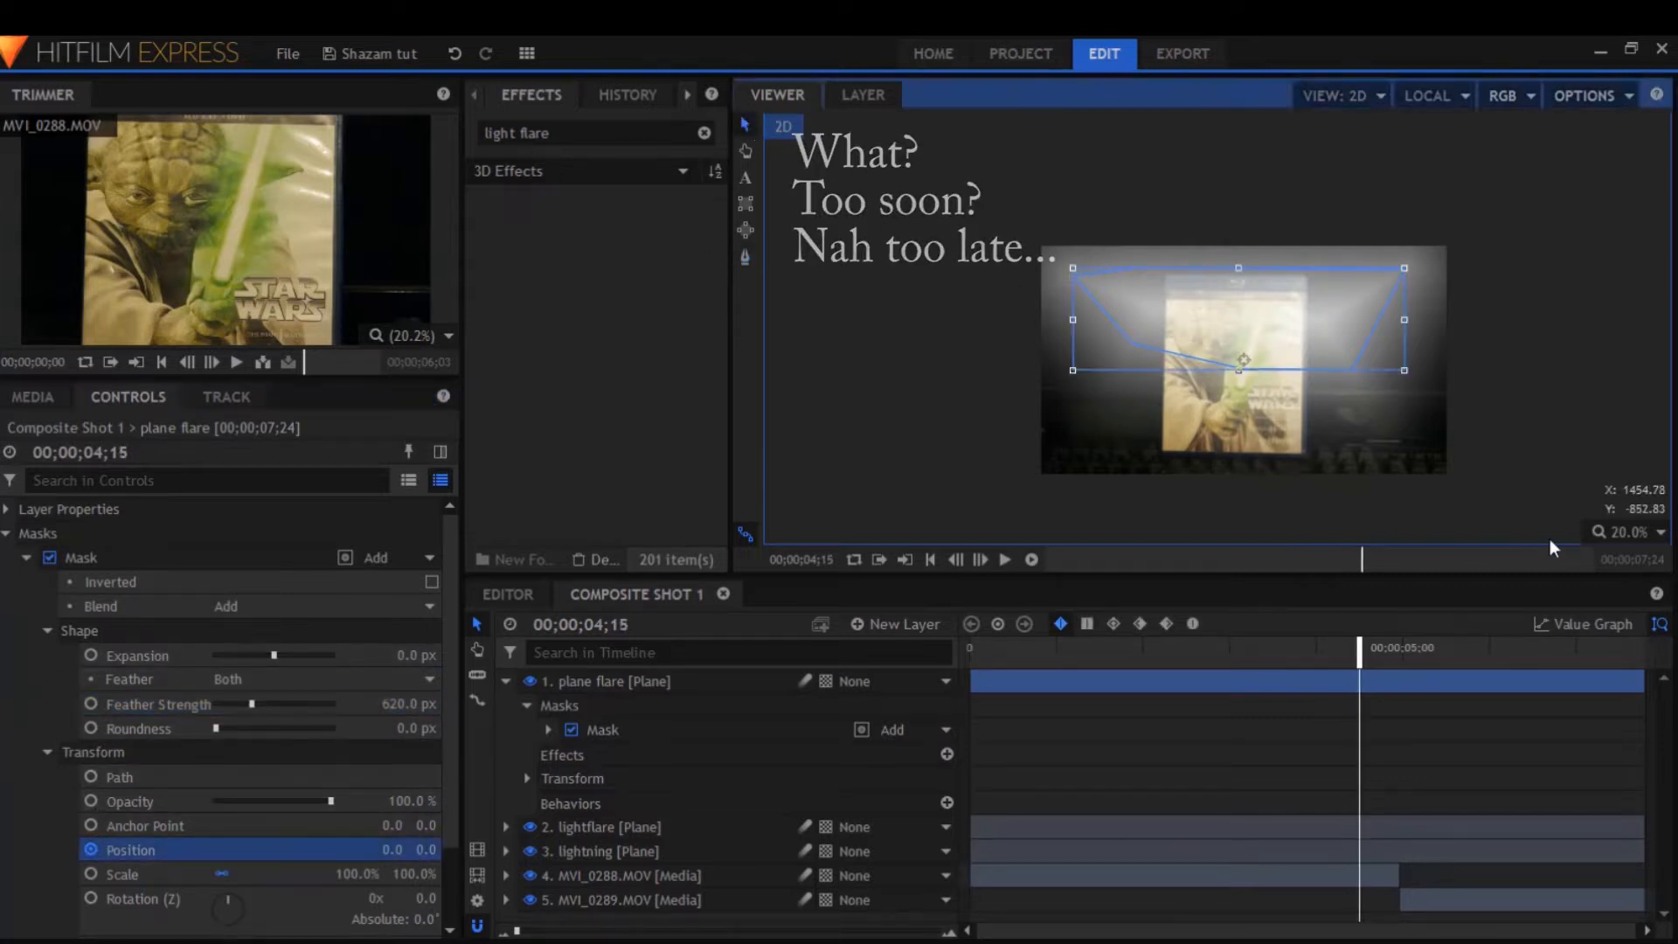
At 00;00;04;24, move the mask to about -35, -110, then enable Expansion keyframing and set it to 715 px
{"action": "key", "text": "period"}
{"action": "key", "text": "period"}
{"action": "key", "text": "period"}
{"action": "key", "text": "period"}
{"action": "key", "text": "period"}
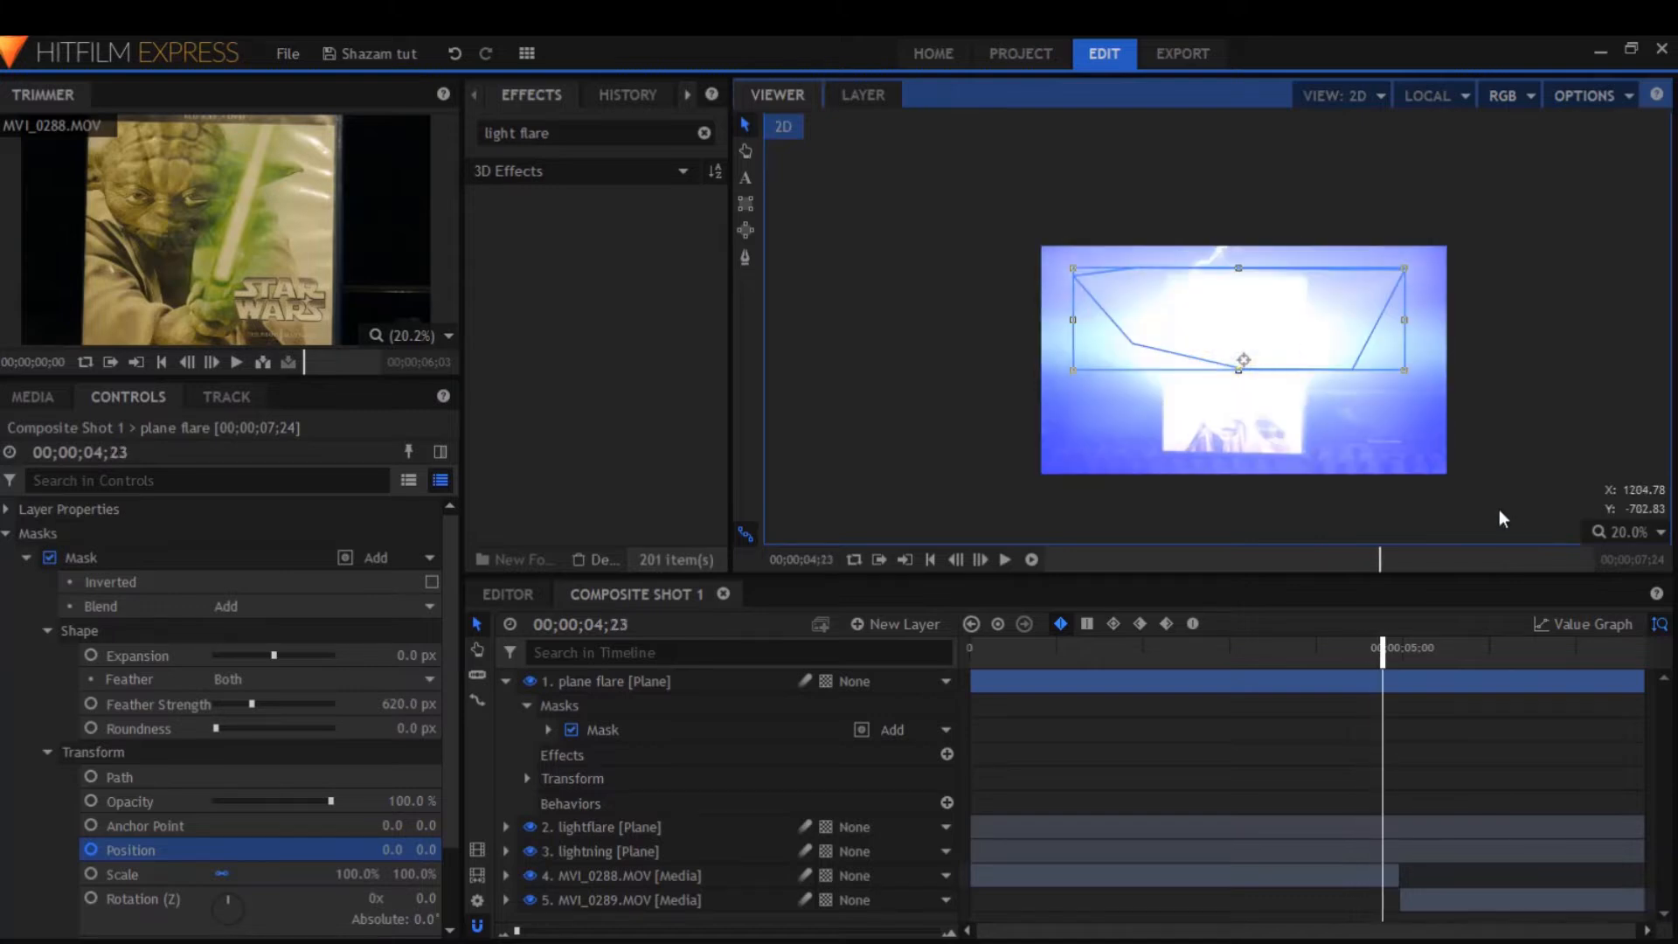
{"action": "left_click_drag", "start_coordinate": [1250, 336], "coordinate": [1243, 359]}
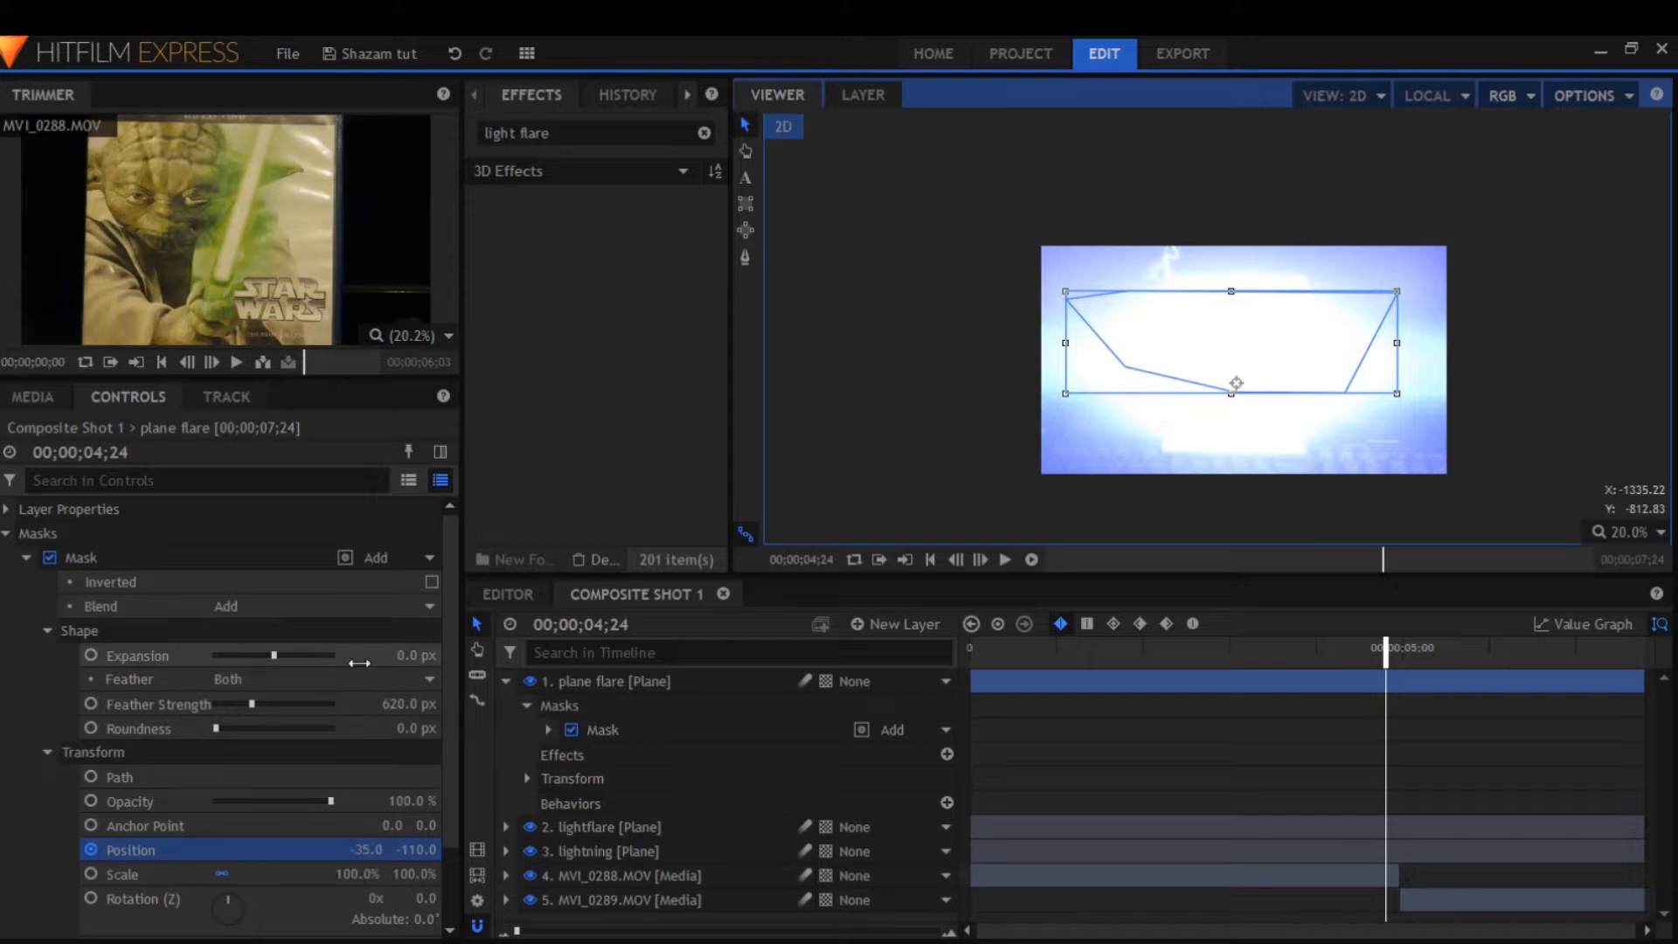
{"action": "left_click", "coordinate": [90, 656]}
{"action": "left_click_drag", "start_coordinate": [414, 655], "coordinate": [539, 656]}
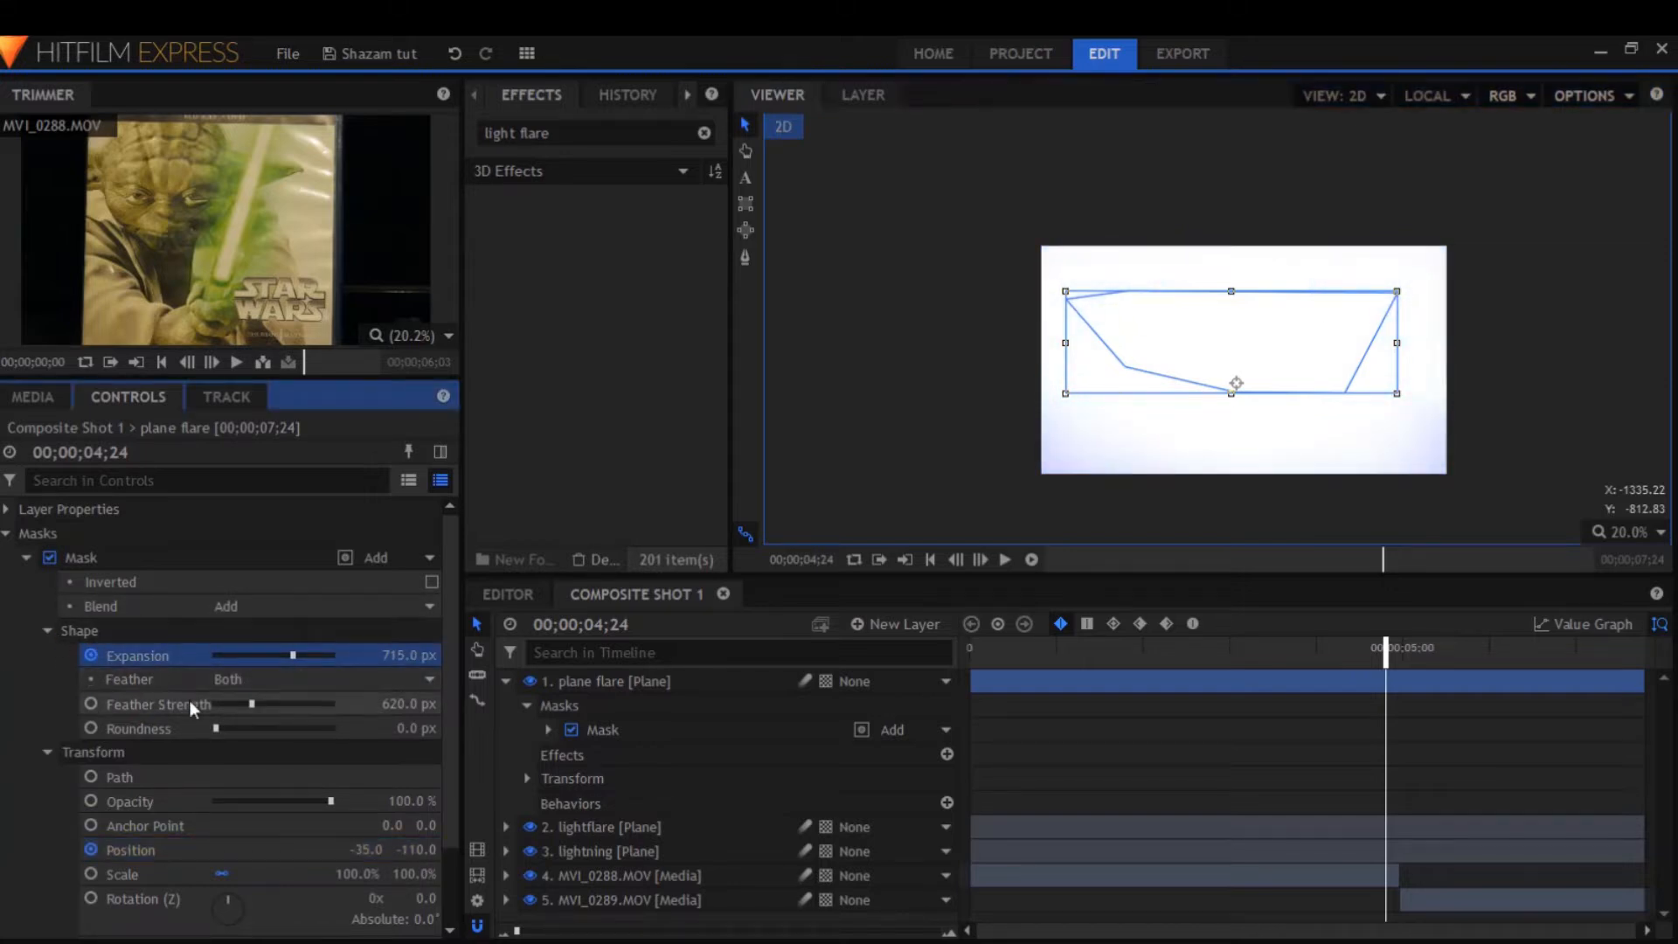
Step back through the frames to 00;00;04;12 and forward again to 00;00;04;24 to examine the mask's animation
{"action": "key", "text": "comma"}
{"action": "key", "text": "comma"}
{"action": "key", "text": "comma"}
{"action": "key", "text": "comma"}
{"action": "key", "text": "comma"}
{"action": "key", "text": "comma"}
{"action": "key", "text": "comma"}
{"action": "key", "text": "comma"}
{"action": "key", "text": "comma"}
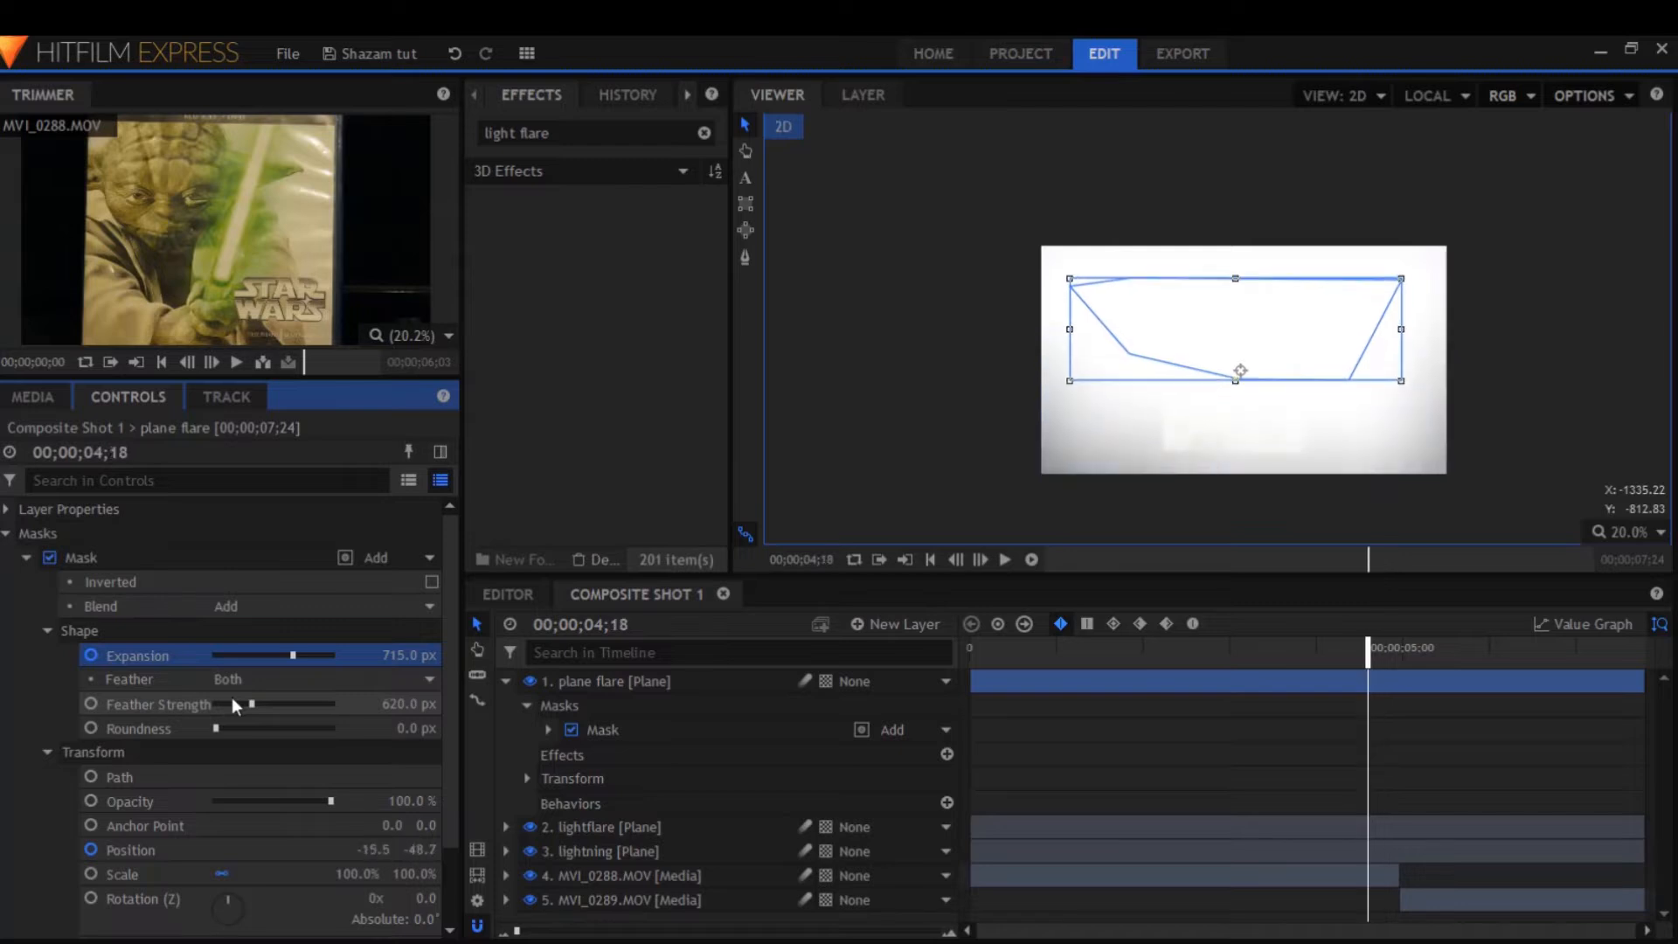
{"action": "key", "text": "comma"}
{"action": "key", "text": "comma"}
{"action": "key", "text": "comma"}
{"action": "key", "text": "comma"}
{"action": "key", "text": "comma"}
{"action": "key", "text": "period"}
{"action": "key", "text": "period"}
{"action": "key", "text": "period"}
{"action": "key", "text": "period"}
{"action": "key", "text": "period"}
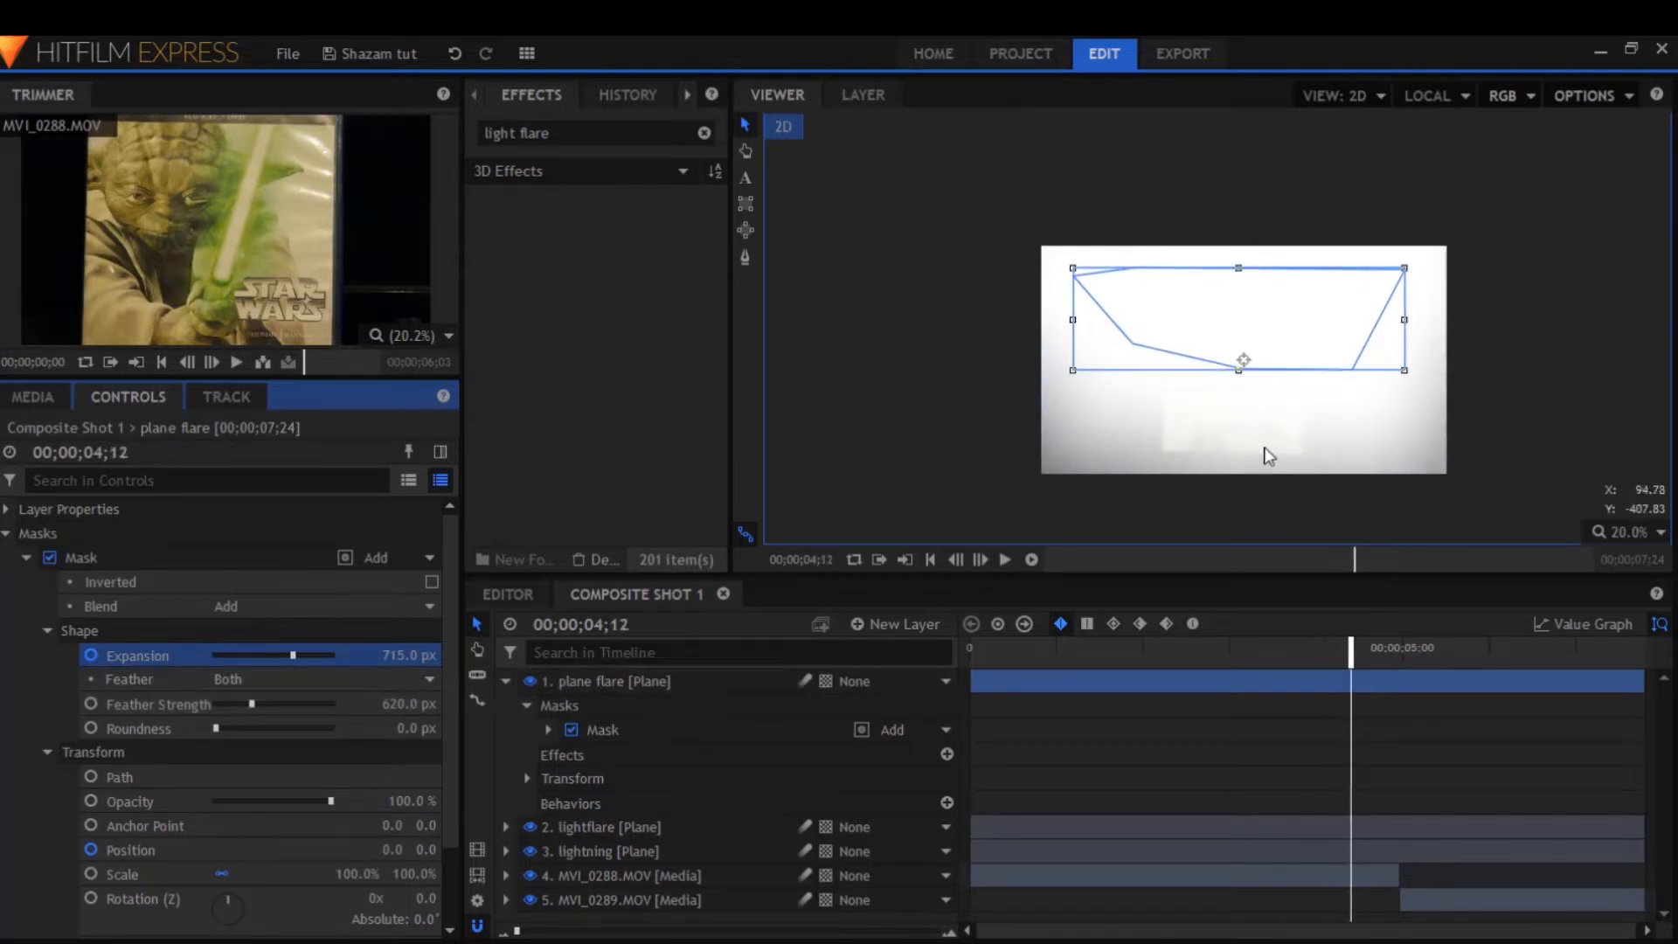
{"action": "key", "text": "period"}
{"action": "key", "text": "period"}
{"action": "key", "text": "period"}
{"action": "key", "text": "period"}
{"action": "key", "text": "period"}
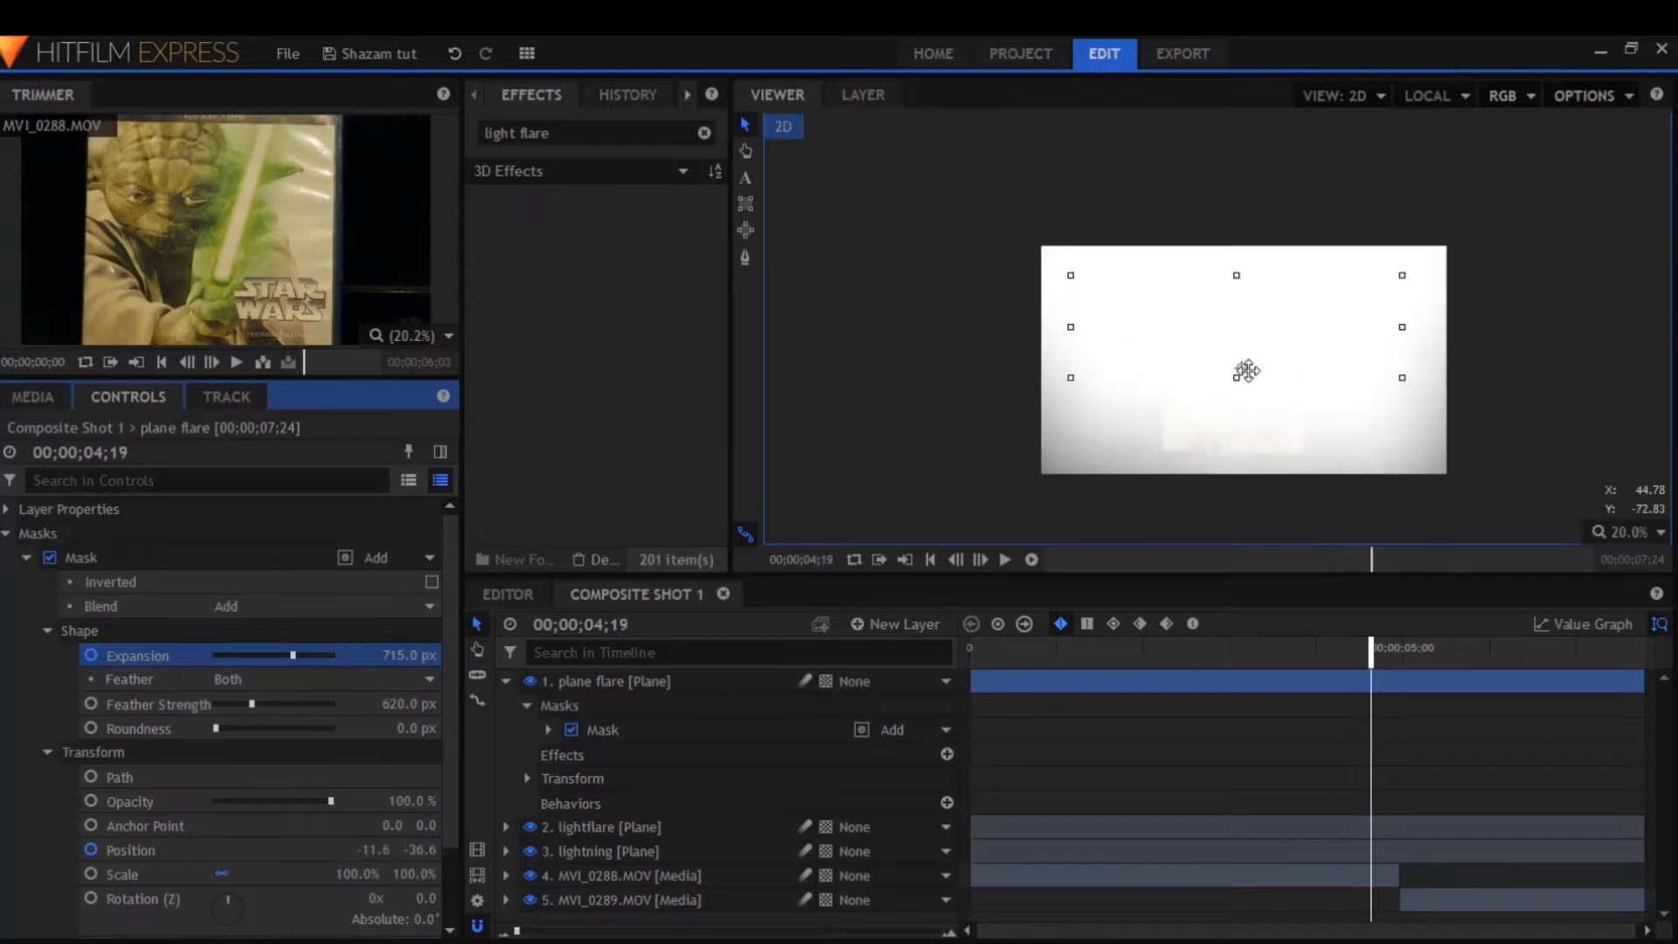
{"action": "key", "text": "period"}
{"action": "key", "text": "period"}
{"action": "key", "text": "period"}
{"action": "key", "text": "period"}
{"action": "key", "text": "period"}
{"action": "key", "text": "period"}
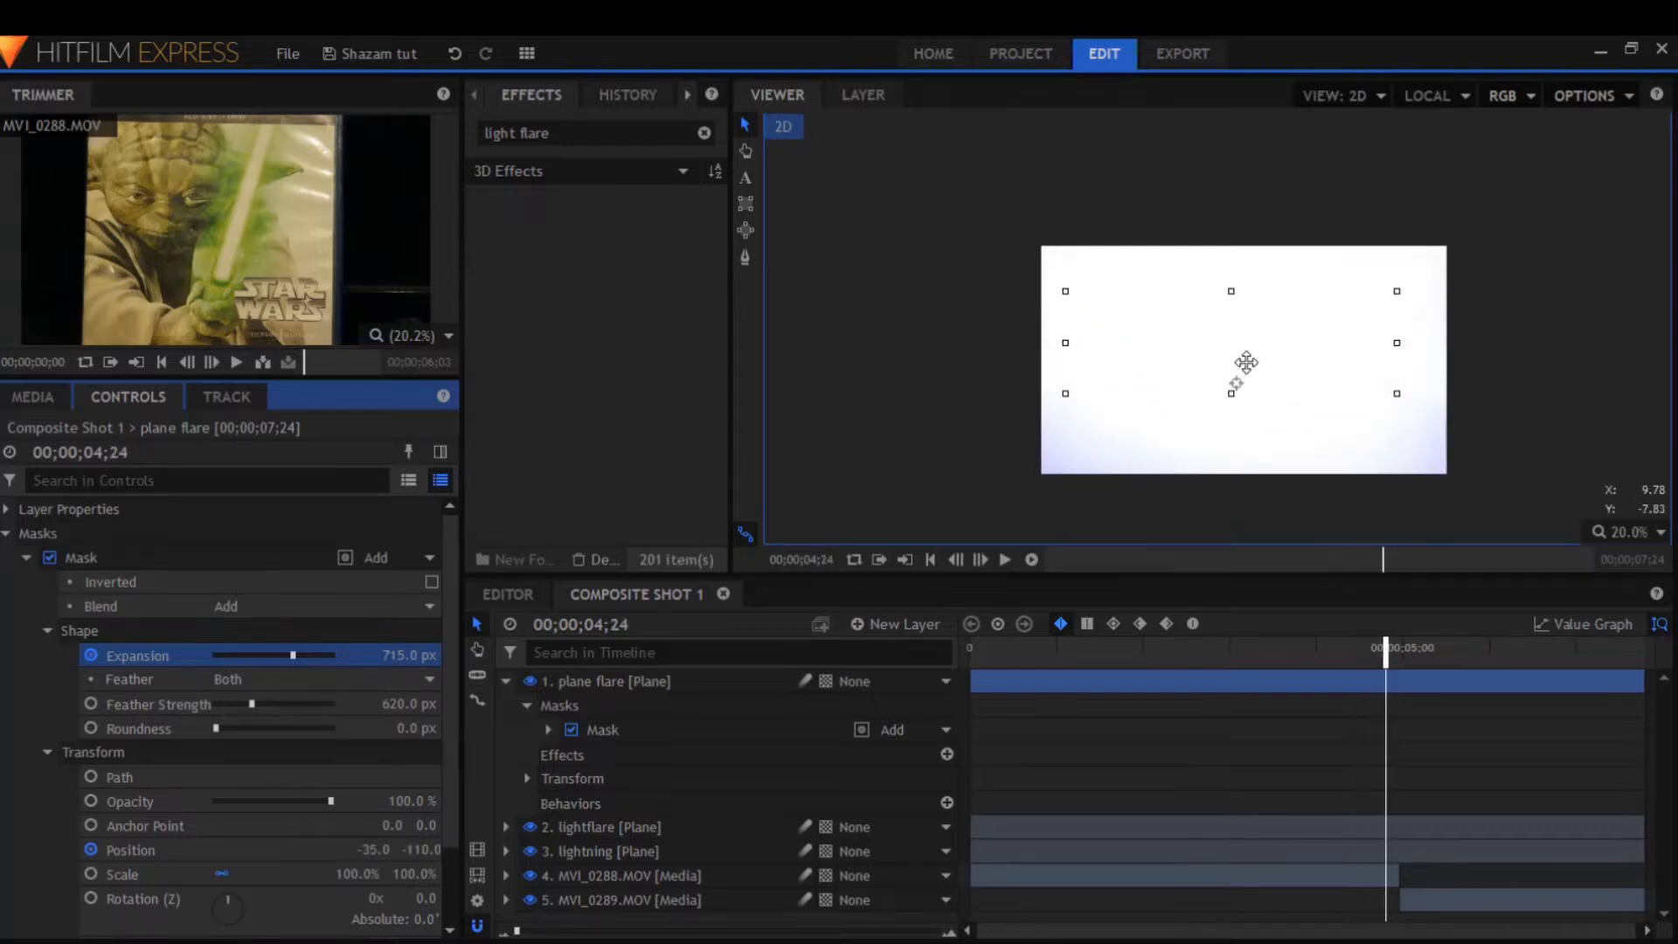
Step back a few frames from 00;00;04;24 and move the plane flare mask up until it sits above the picture
{"action": "key", "text": "comma"}
{"action": "key", "text": "comma"}
{"action": "left_click", "coordinate": [1276, 310]}
{"action": "left_click_drag", "start_coordinate": [1275, 310], "coordinate": [1271, 76]}
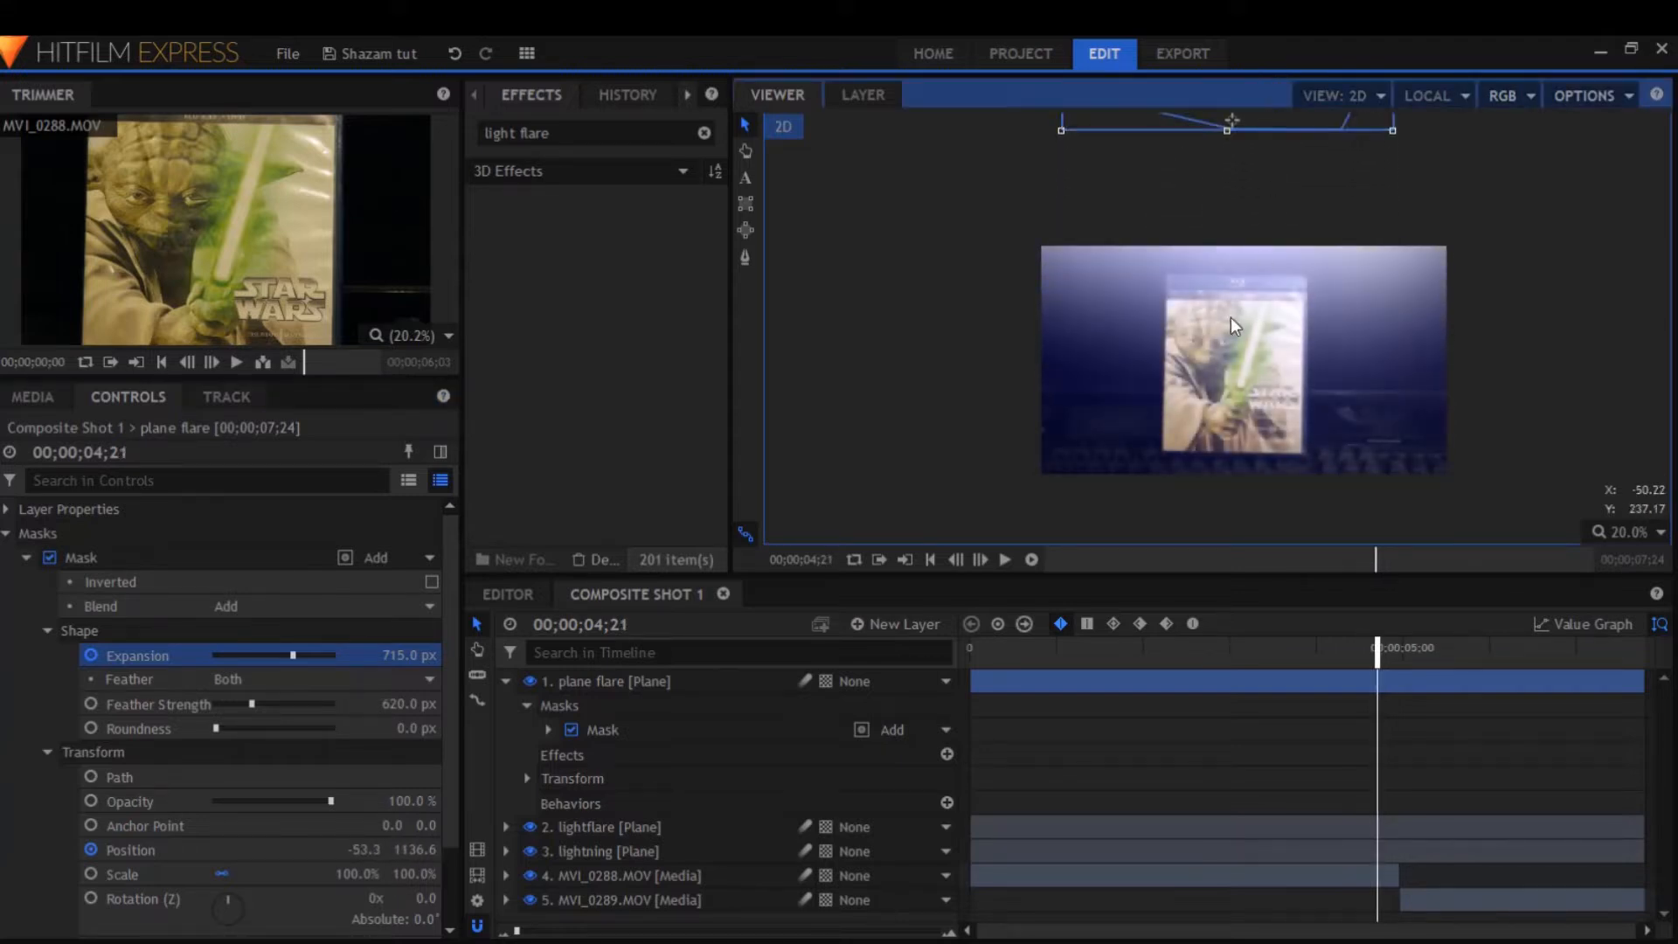
Reduce the mask's Expansion ahead of the strike so the white glow covers less of the picture, and step back to 00;00;04;17
{"action": "left_click_drag", "start_coordinate": [425, 654], "coordinate": [358, 654]}
{"action": "key", "text": "comma"}
{"action": "key", "text": "comma"}
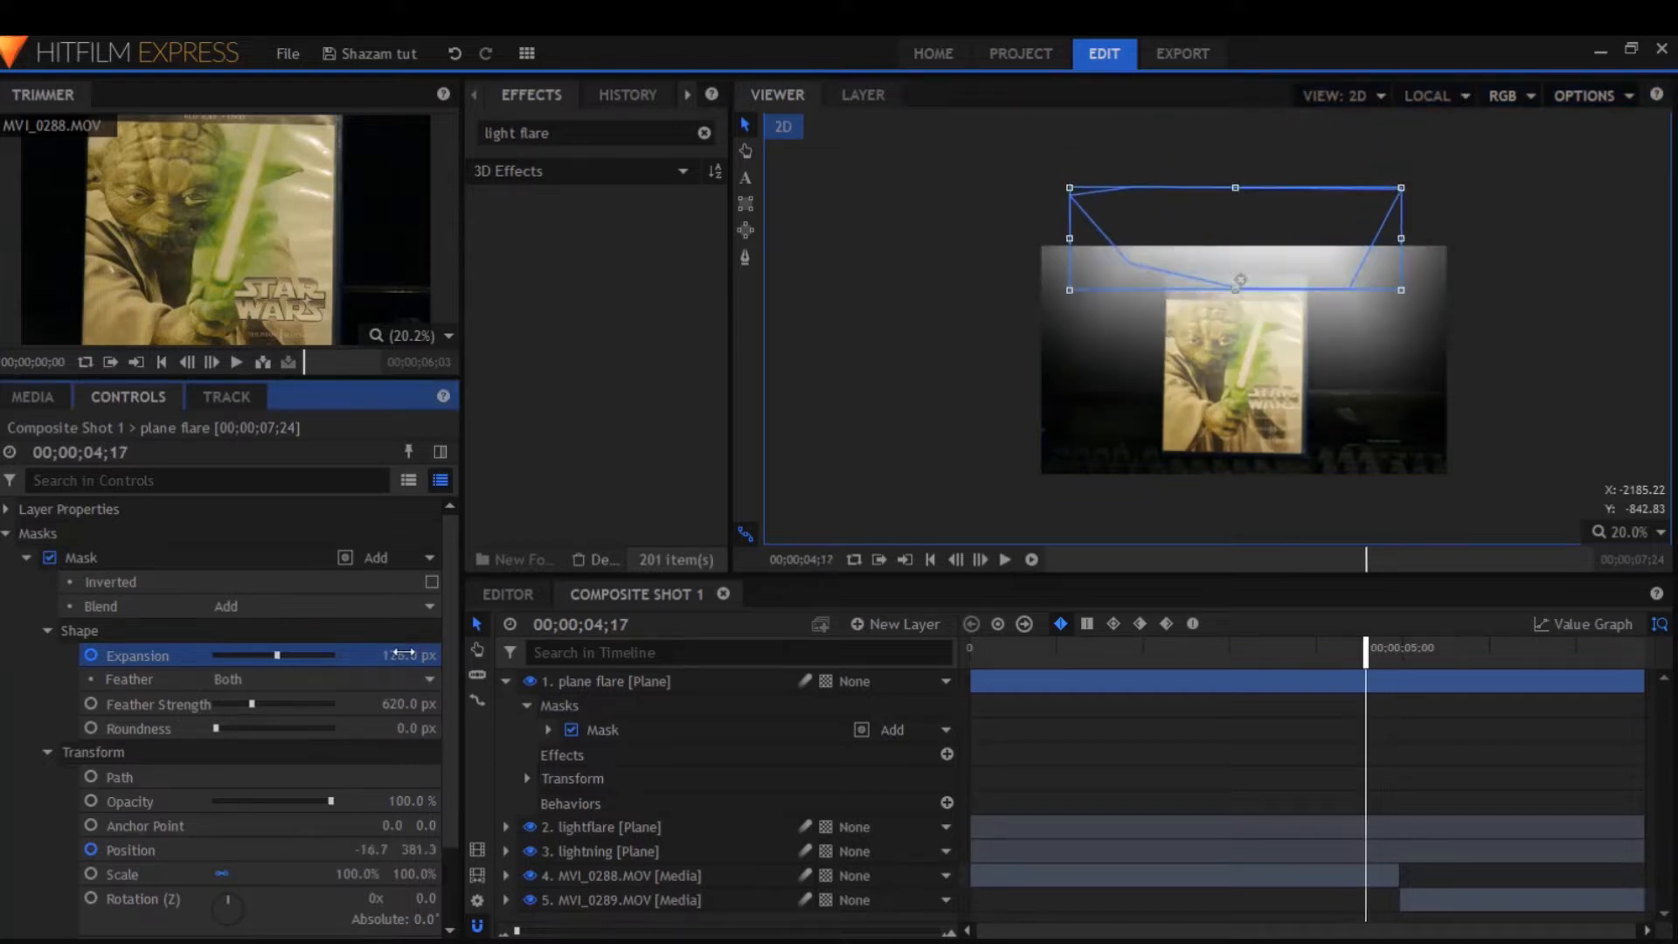
At 00;00;04;18, set the plane flare mask's Expansion to -2000 px and move the mask above the picture to about -39, 709
{"action": "key", "text": "period"}
{"action": "left_click_drag", "start_coordinate": [277, 654], "coordinate": [236, 654]}
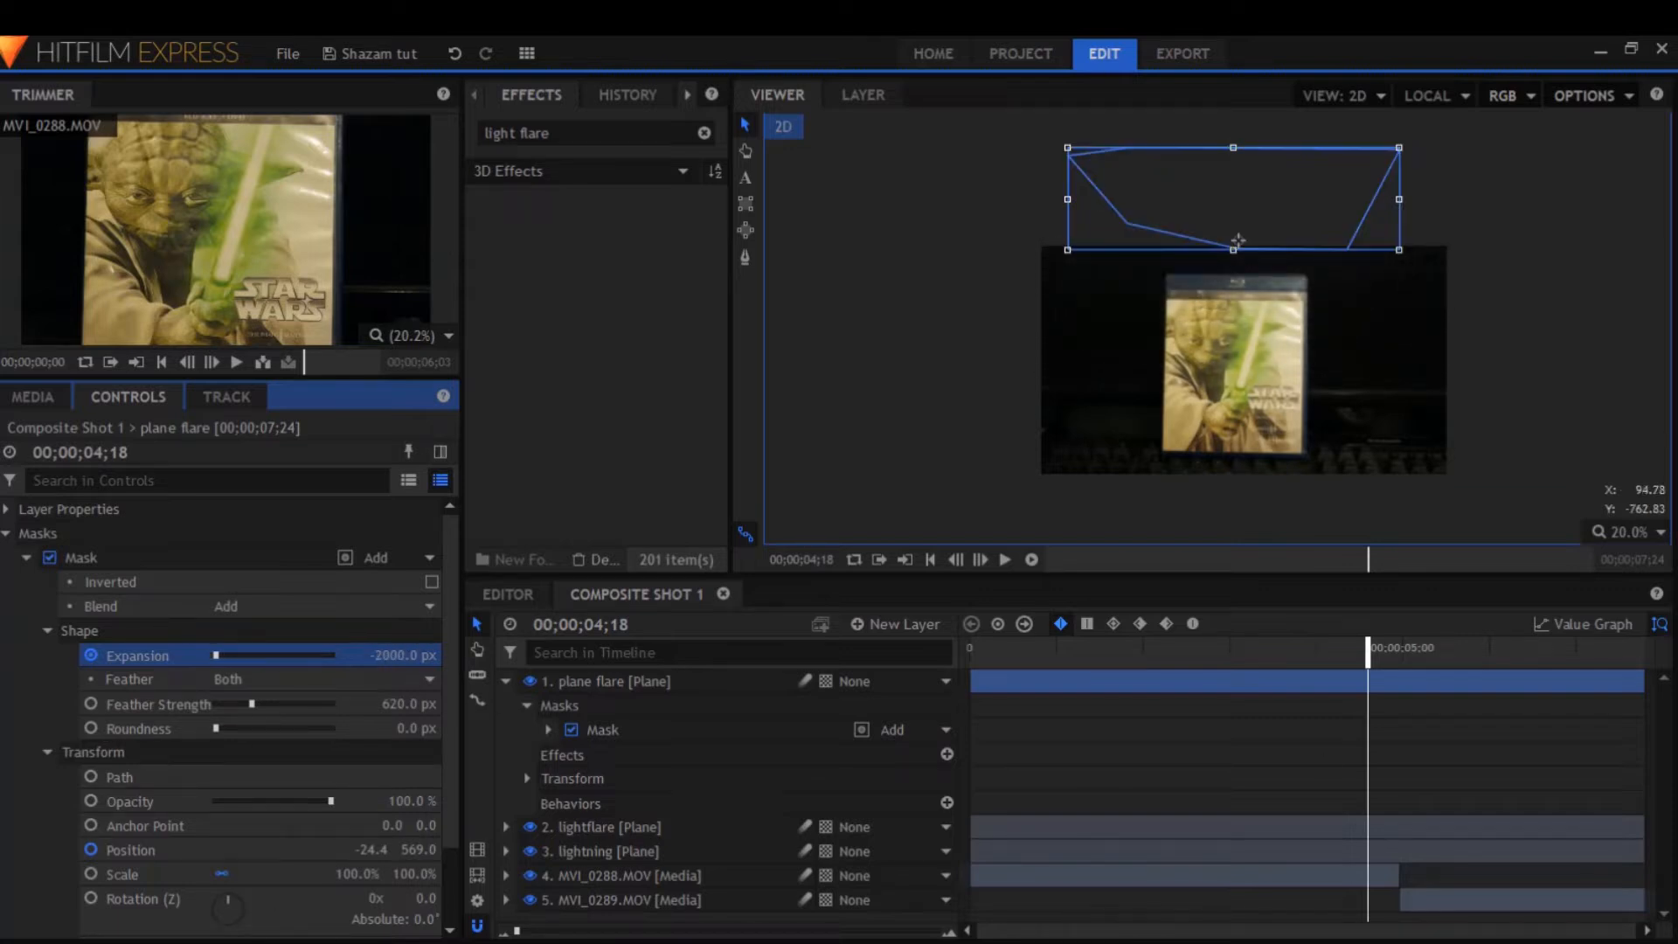
{"action": "left_click_drag", "start_coordinate": [1251, 195], "coordinate": [1244, 165]}
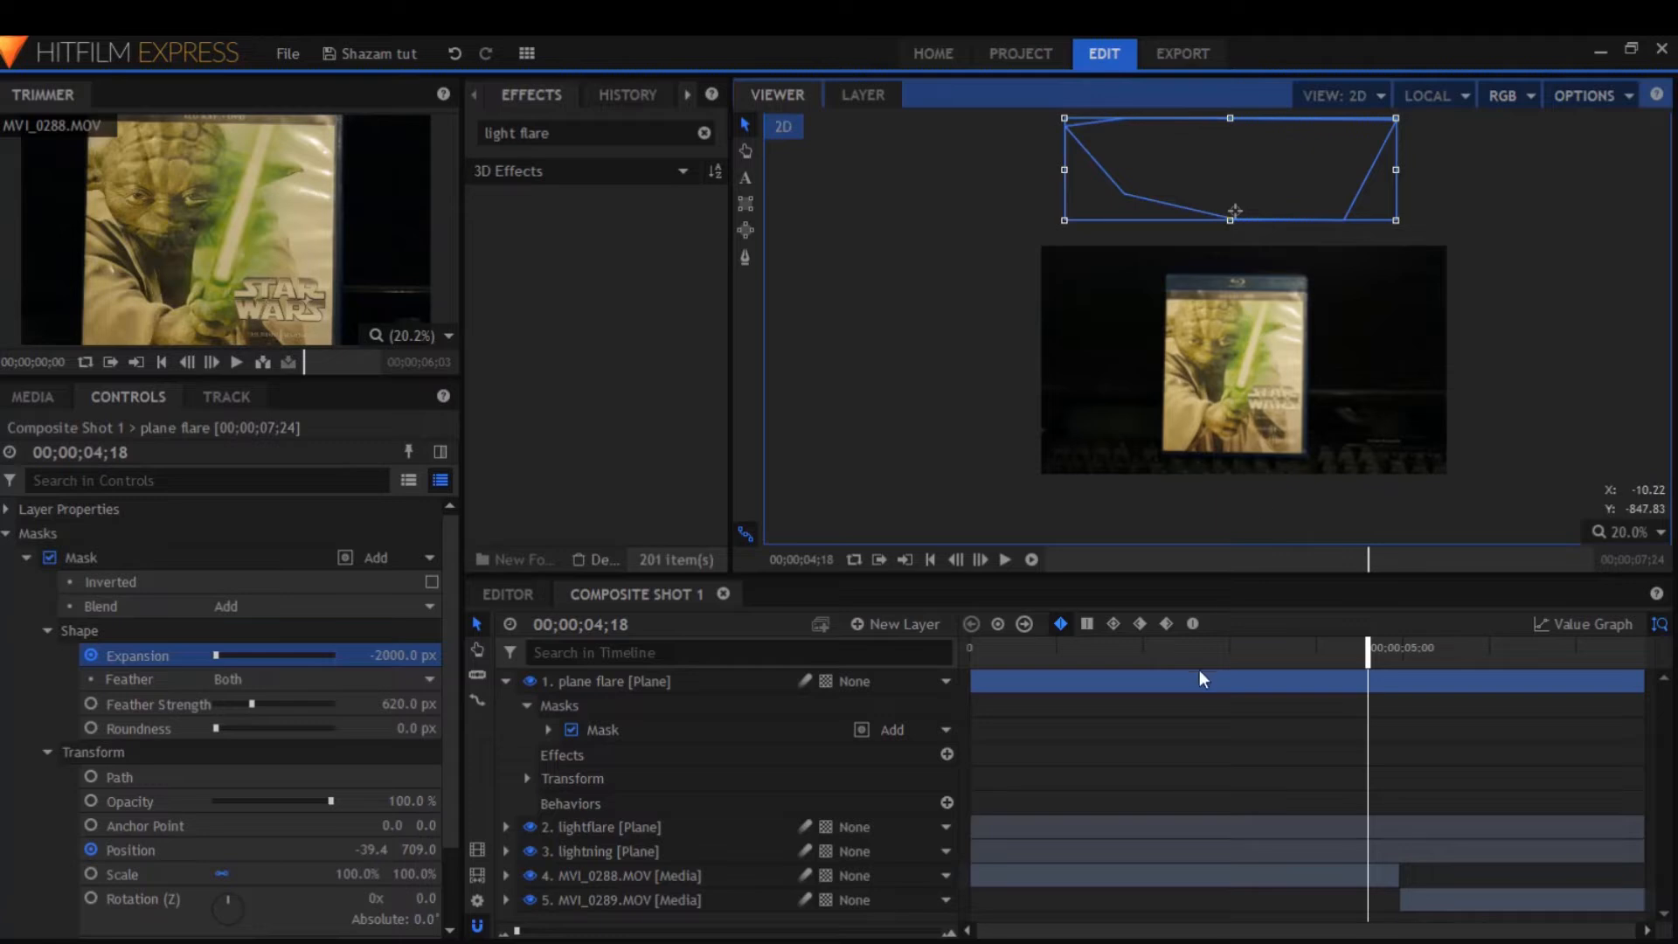
Collapse and deselect the plane flare layer, and play the shot from before the strike to review the flash
{"action": "left_click", "coordinate": [506, 681]}
{"action": "left_click", "coordinate": [678, 838]}
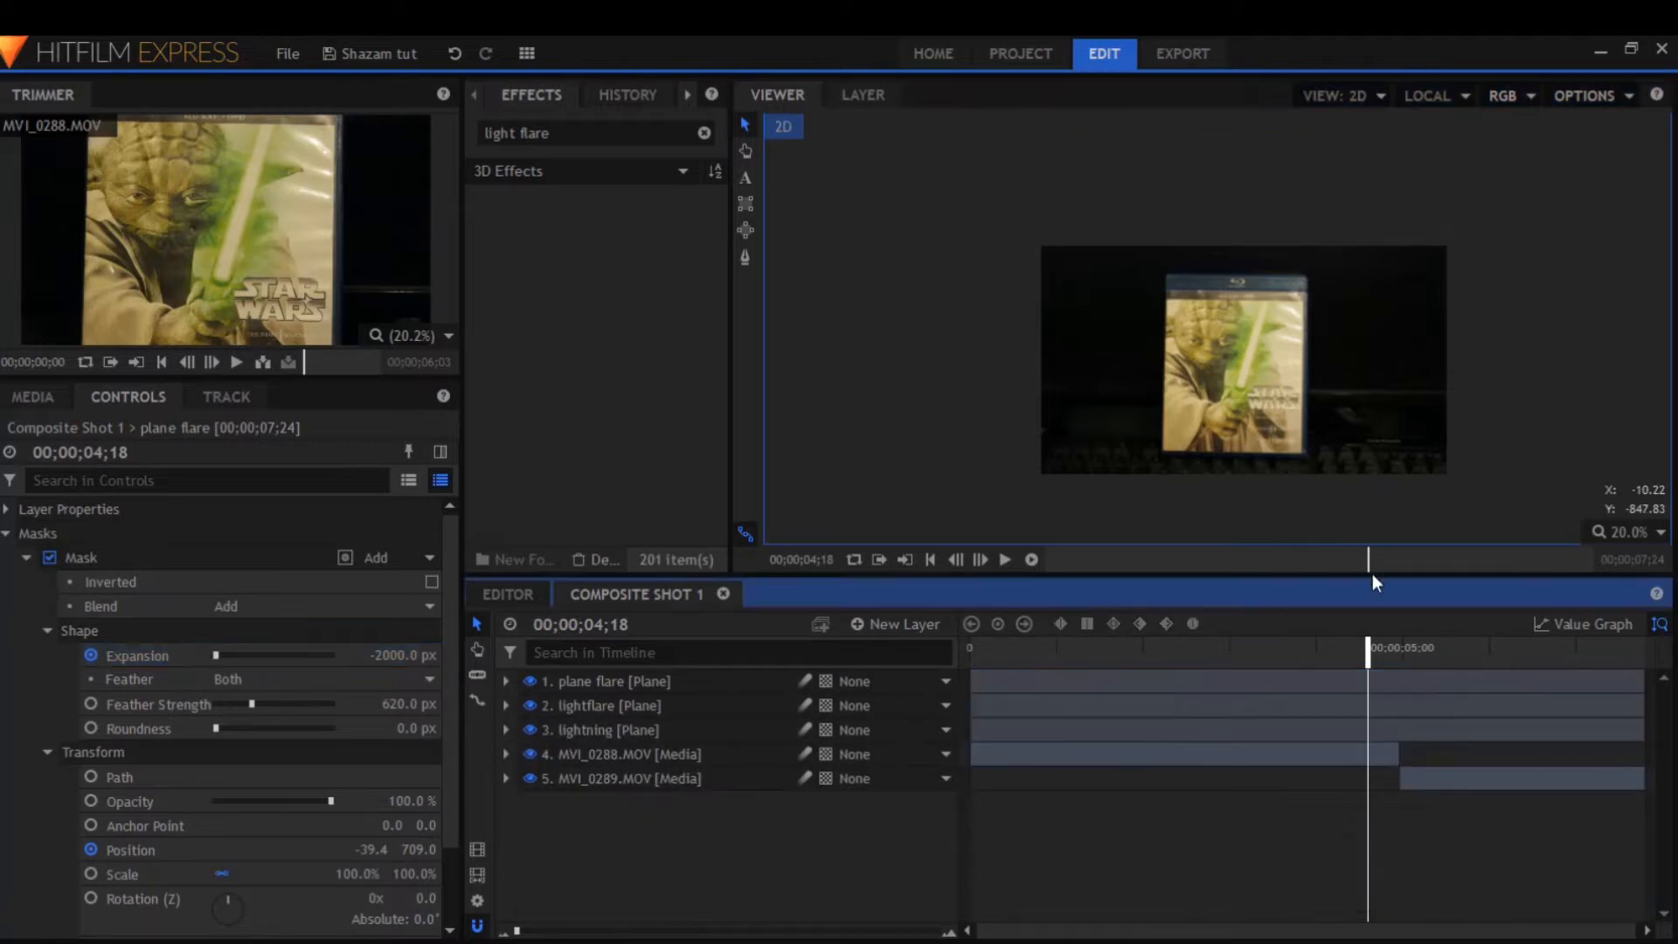
{"action": "left_click", "coordinate": [1287, 646]}
{"action": "key", "text": "space"}
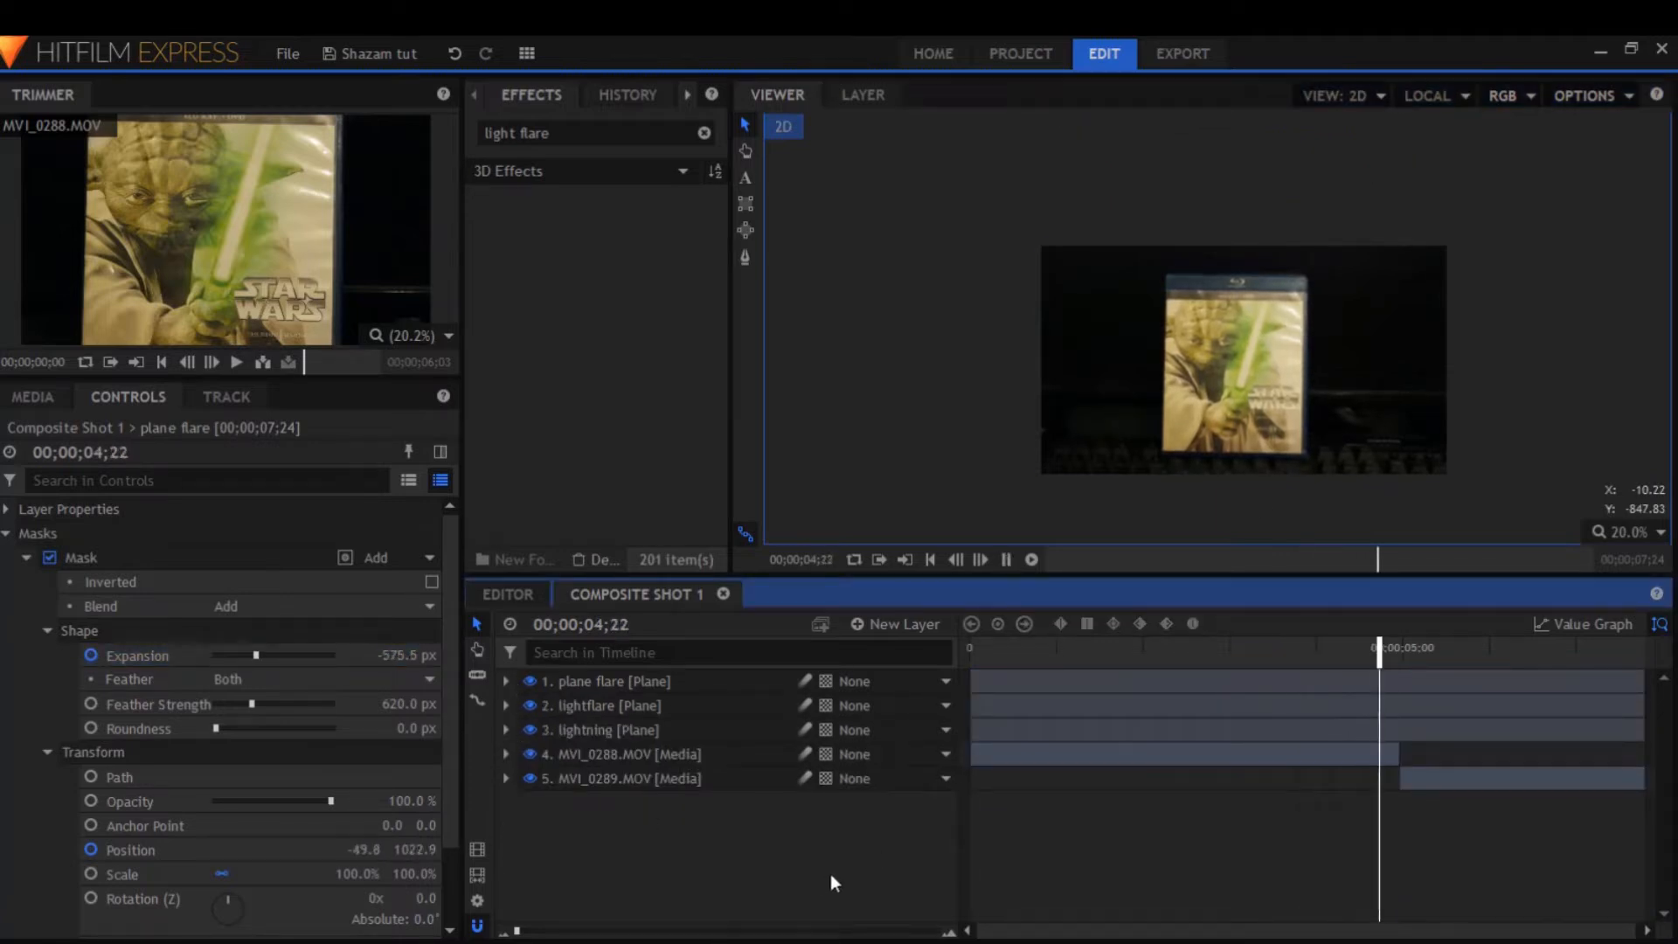
{"action": "key", "text": "space"}
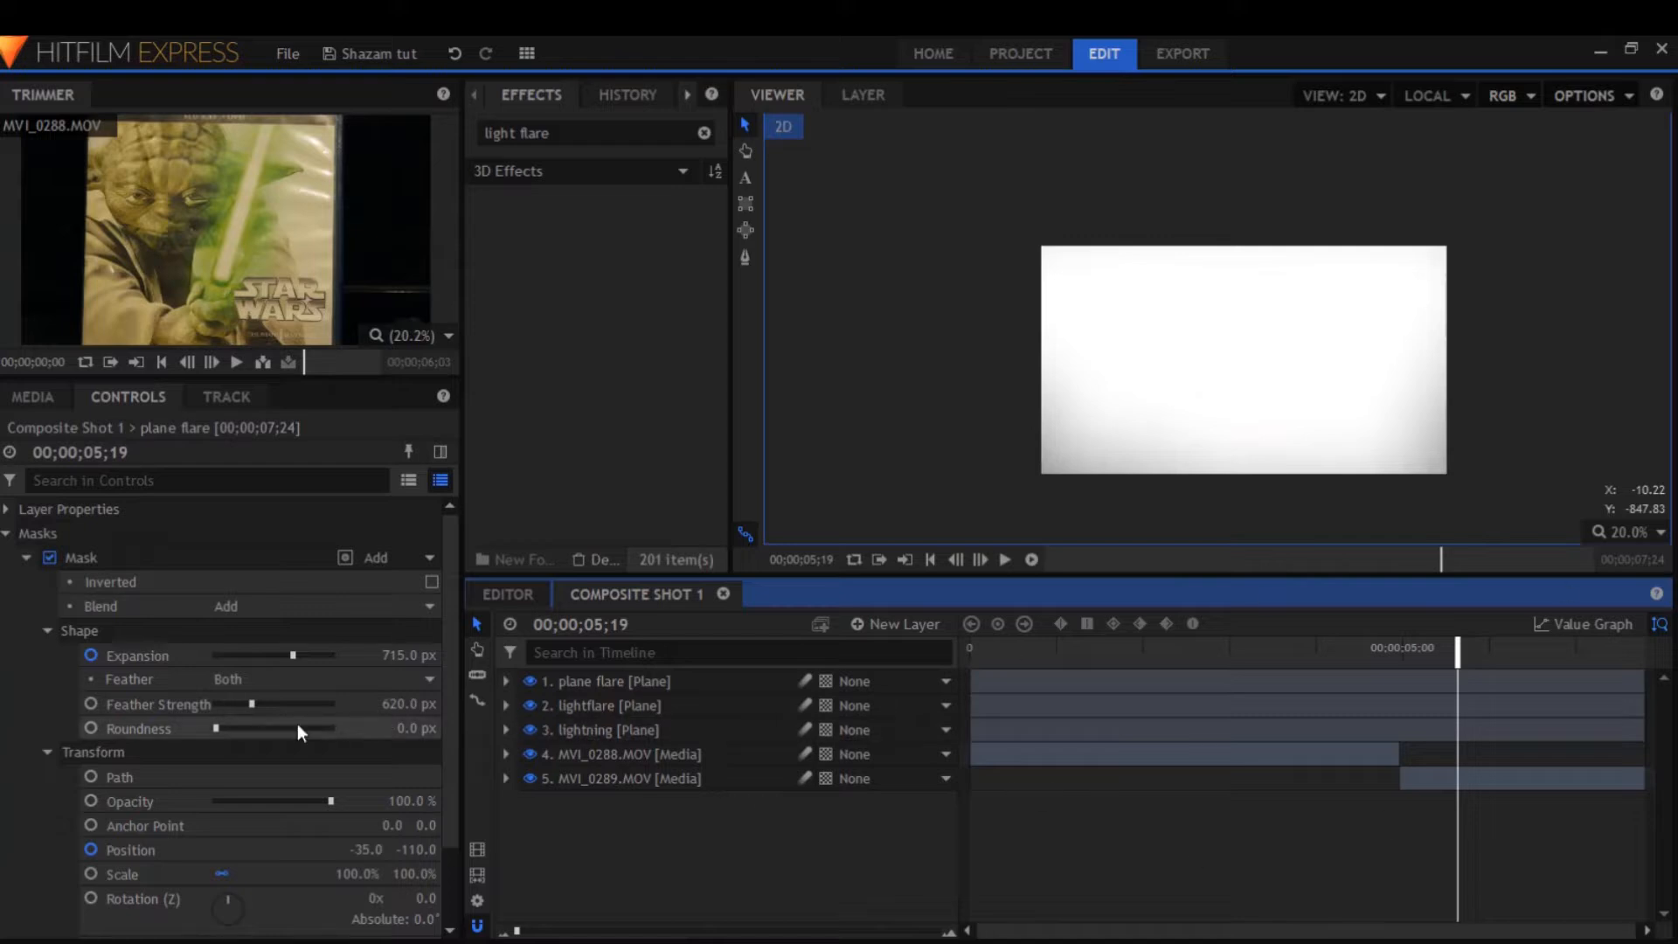
Hide the plane flare layer and step back through the frames after the strike to examine where the light flare ends
{"action": "key", "text": "Left"}
{"action": "key", "text": "Left"}
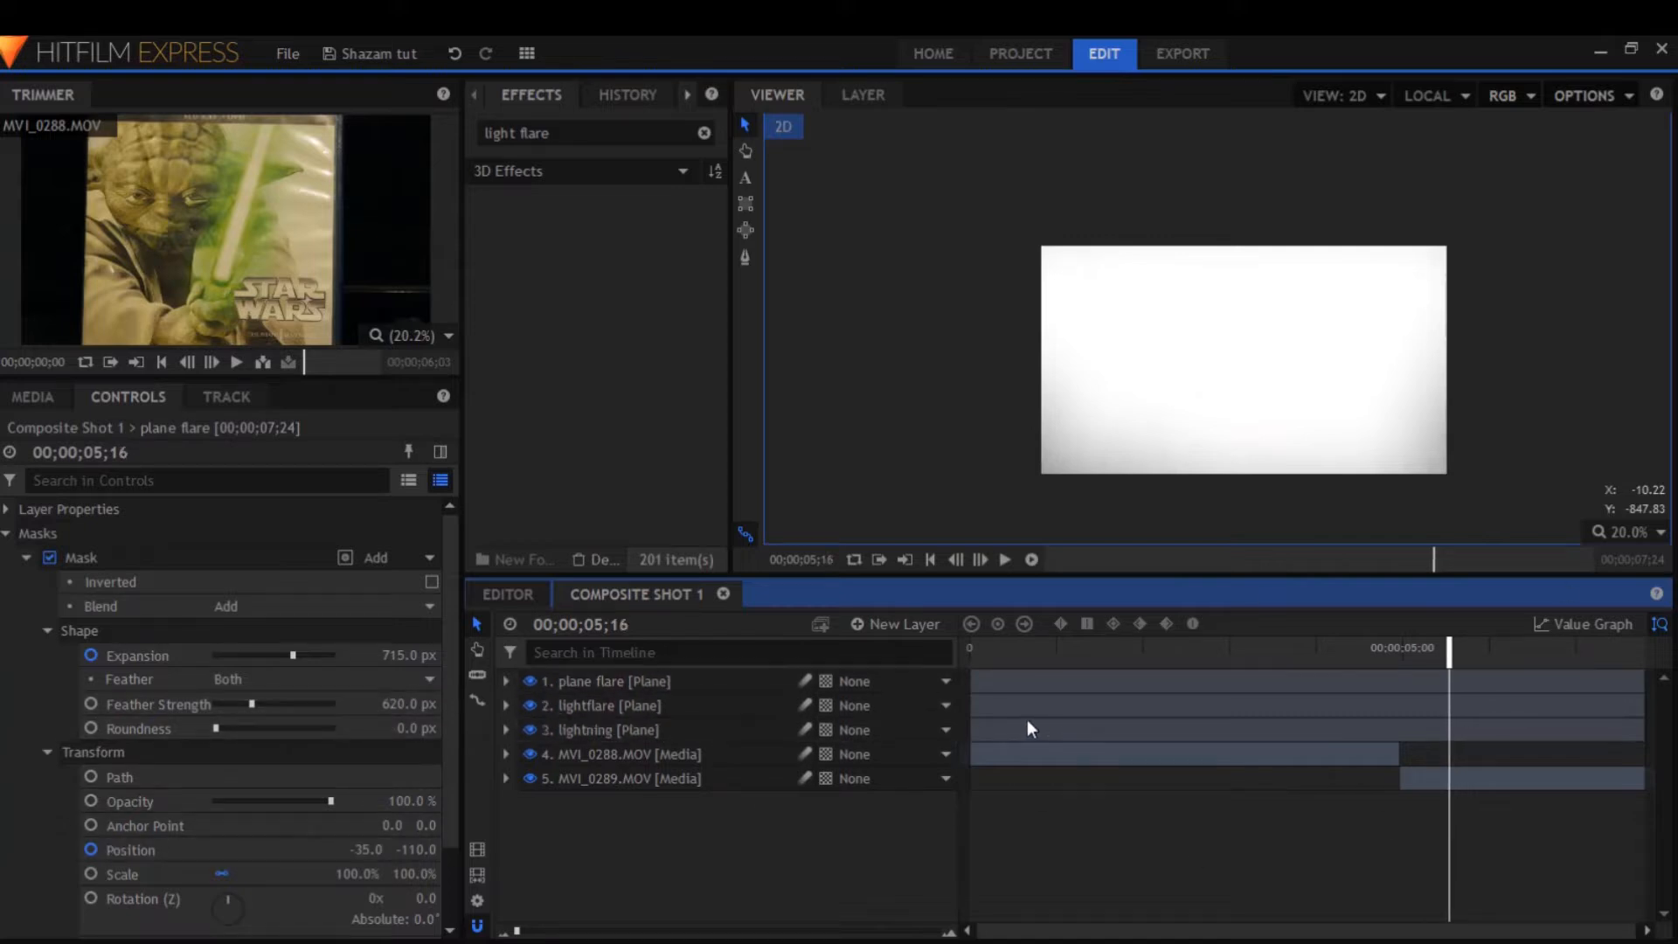
{"action": "left_click", "coordinate": [528, 680]}
{"action": "key", "text": "Right"}
{"action": "key", "text": "Left"}
{"action": "key", "text": "Left"}
{"action": "key", "text": "Left"}
{"action": "key", "text": "Left"}
{"action": "key", "text": "Left"}
{"action": "key", "text": "Left"}
{"action": "key", "text": "Left"}
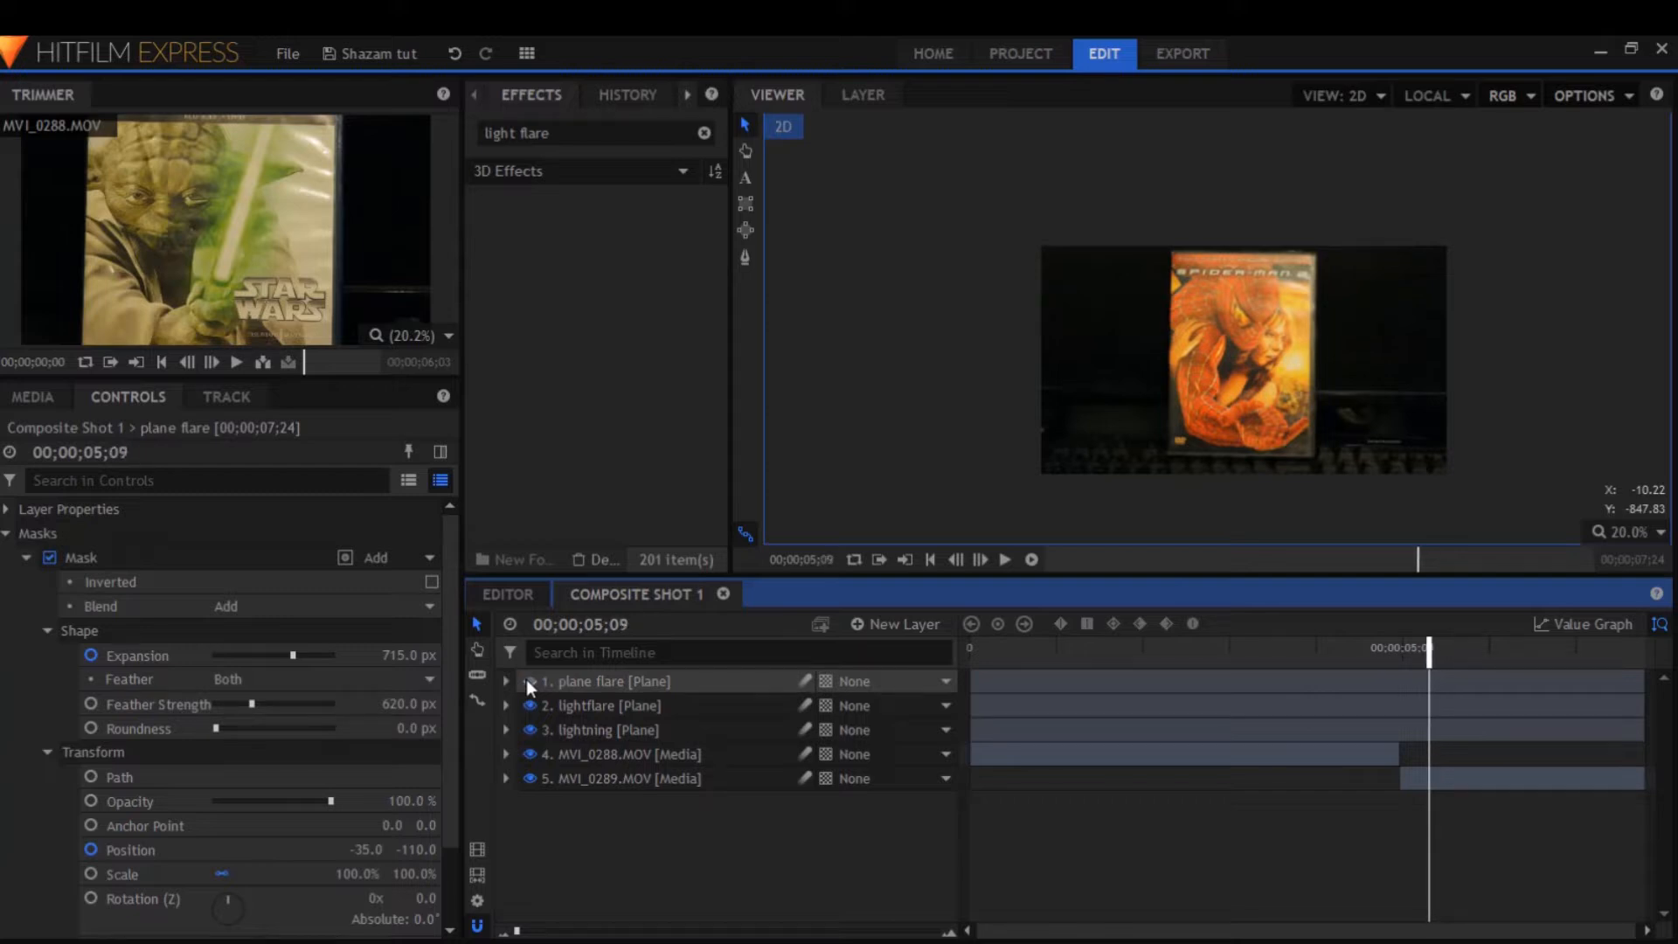
{"action": "key", "text": "Left"}
{"action": "key", "text": "Left"}
{"action": "key", "text": "Left"}
{"action": "key", "text": "Left"}
At 00;00;05;06, show the plane flare layer again and set its mask Expansion to -2000 px
{"action": "key", "text": "Right"}
{"action": "key", "text": "Right"}
{"action": "key", "text": "Right"}
{"action": "key", "text": "Right"}
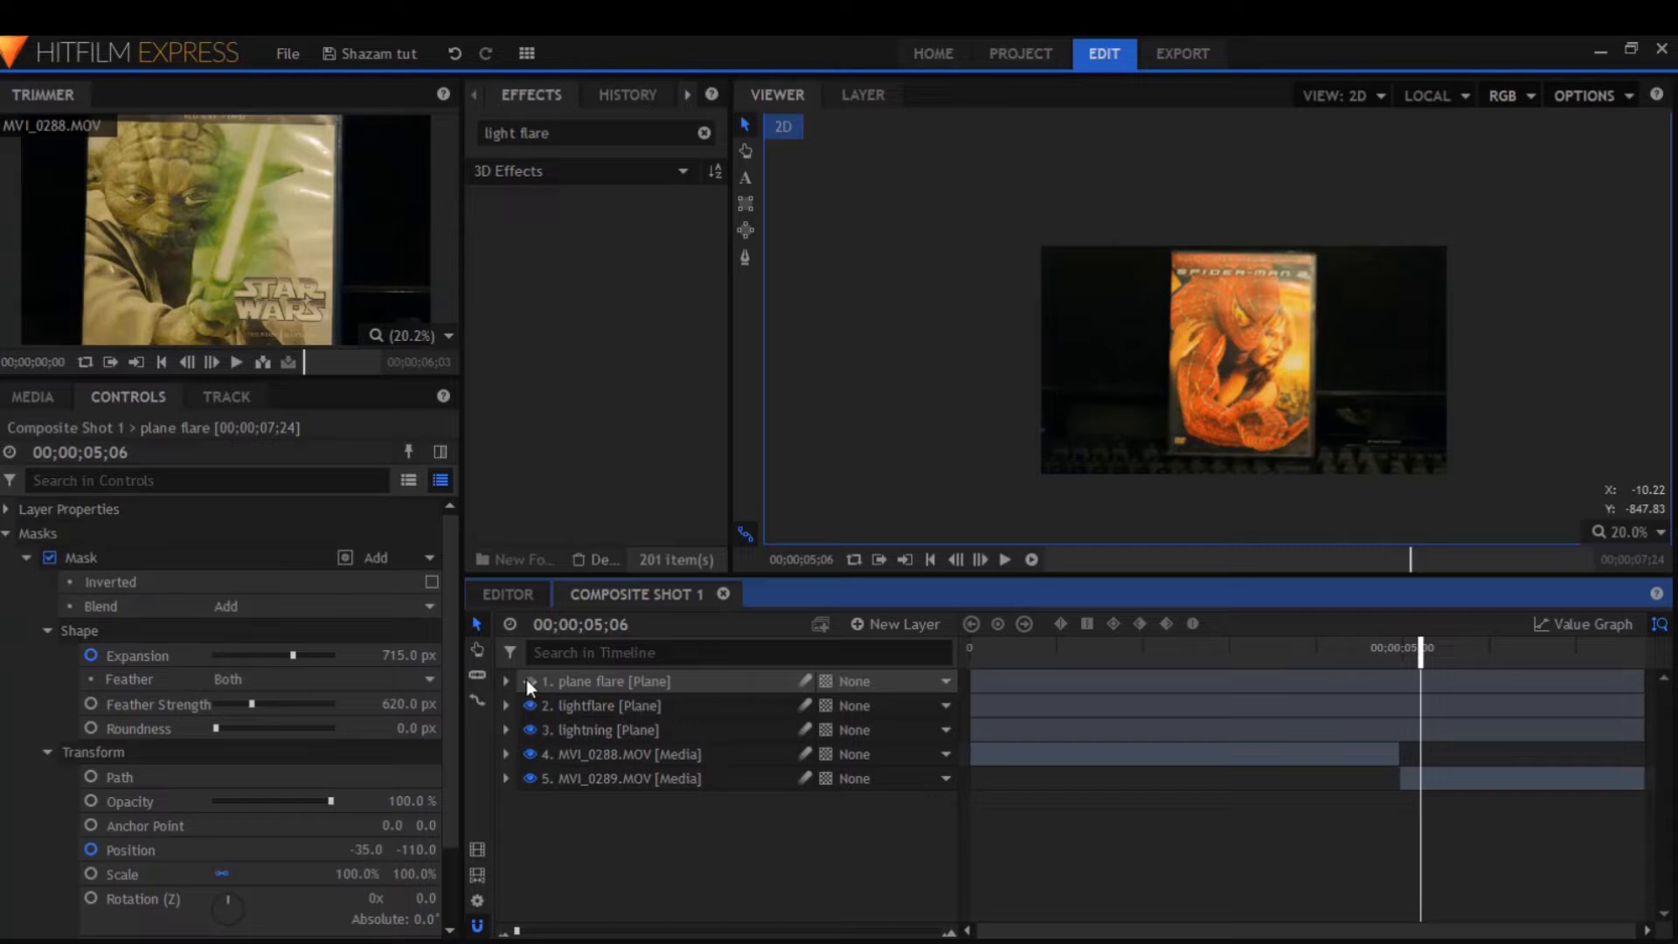
{"action": "left_click", "coordinate": [529, 681]}
{"action": "left_click_drag", "start_coordinate": [409, 655], "coordinate": [214, 655]}
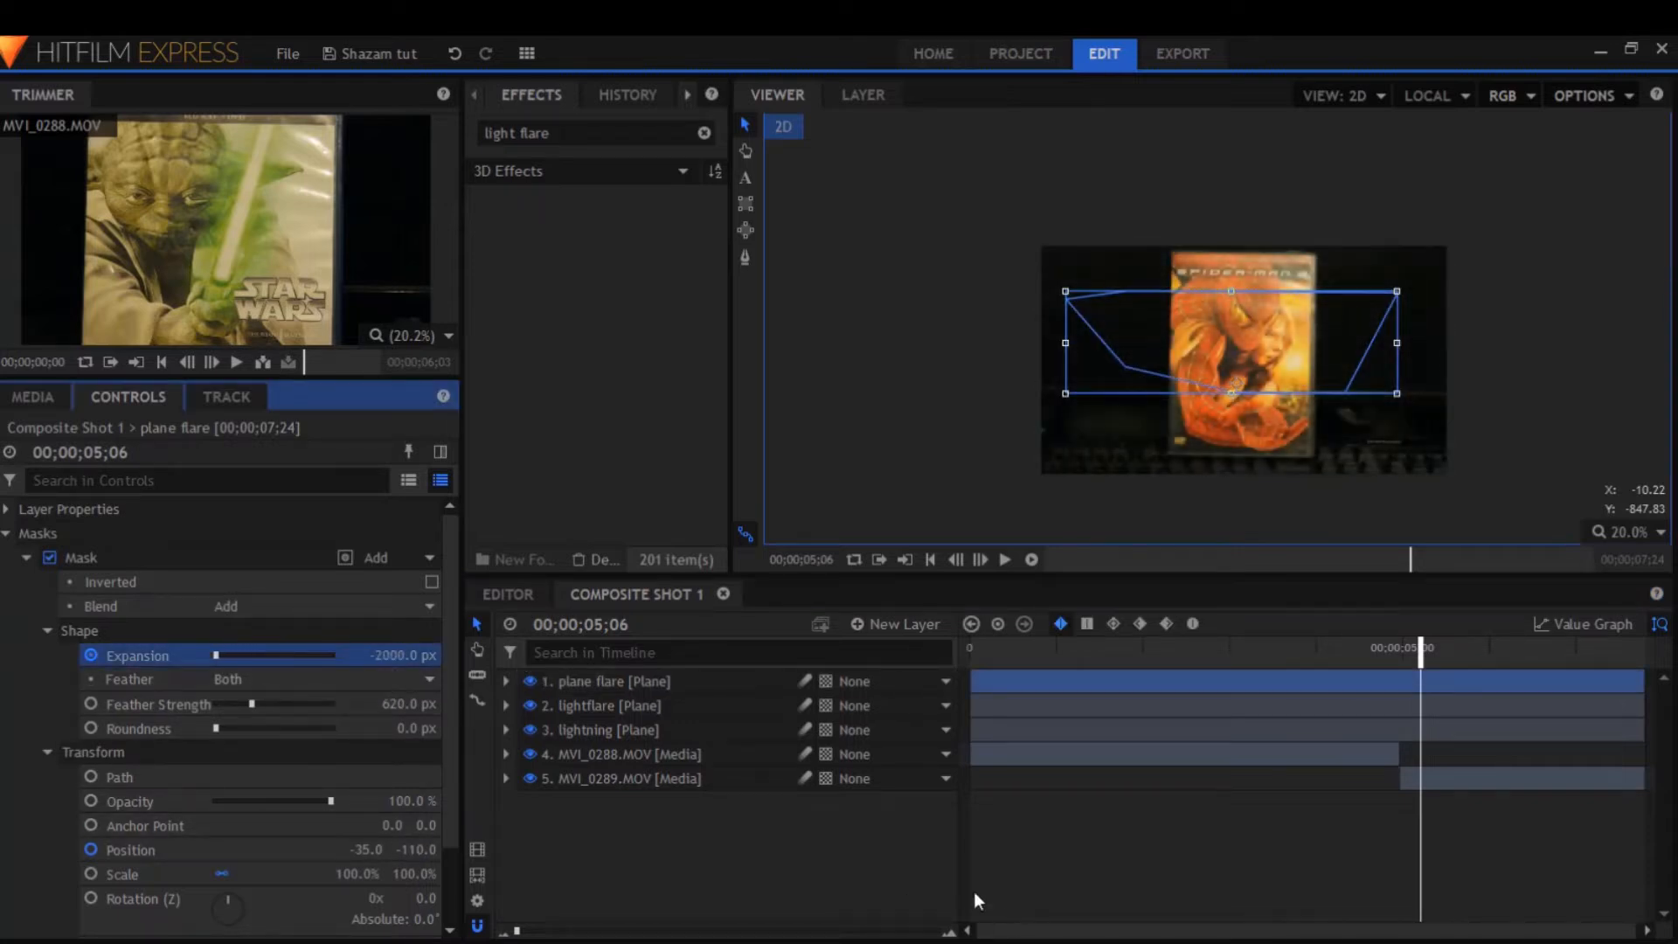
Deselect the layer and play the shot from before the strike to review how the flash appears and fades
{"action": "left_click", "coordinate": [817, 842]}
{"action": "left_click_drag", "start_coordinate": [1214, 656], "coordinate": [977, 828]}
{"action": "key", "text": "space"}
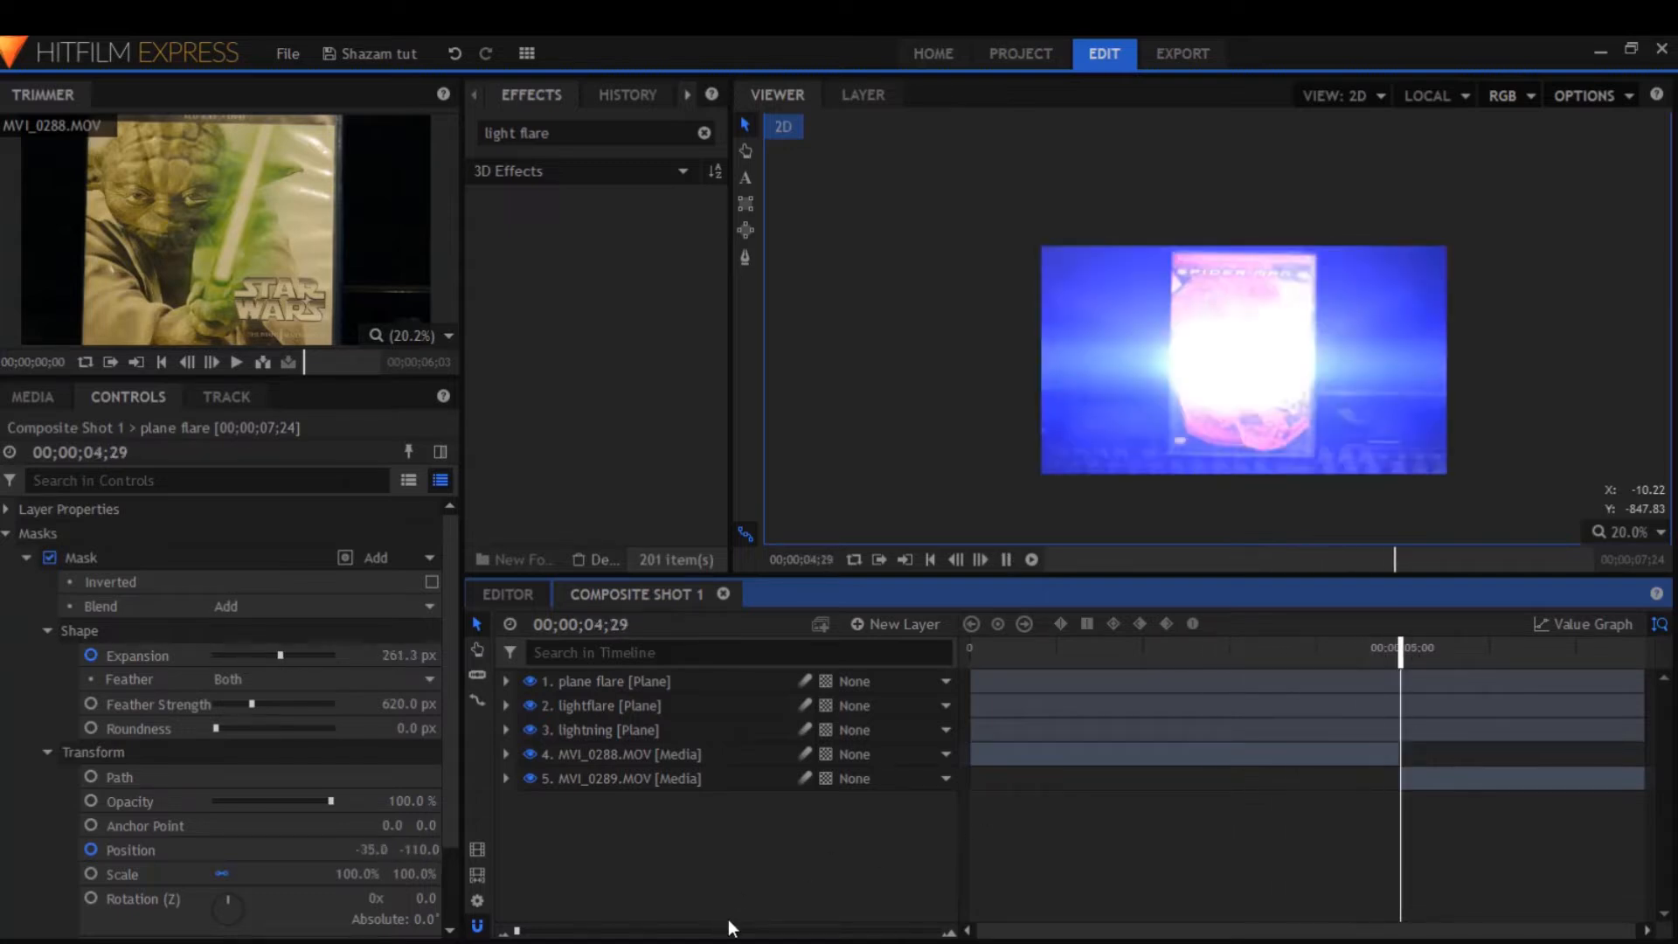
{"action": "key", "text": "space"}
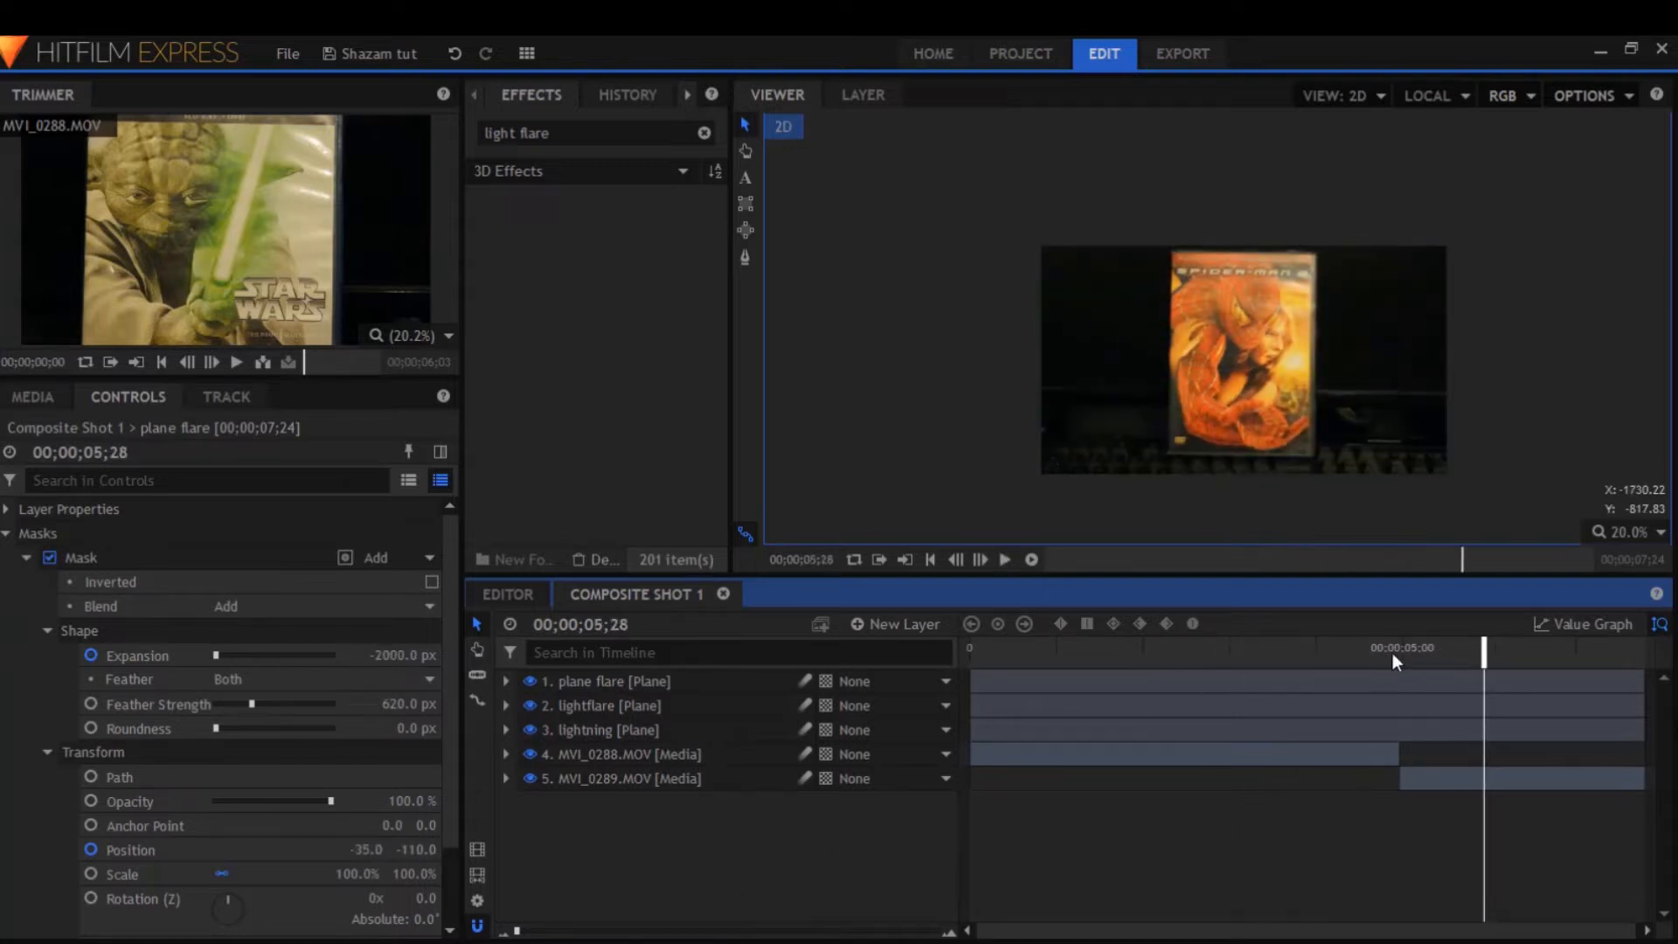
Replay the strike from 00;00;04;19 with plane flare selected, and step back frame by frame to 00;00;04;23 to examine the flash
{"action": "left_click_drag", "start_coordinate": [1393, 661], "coordinate": [1370, 655]}
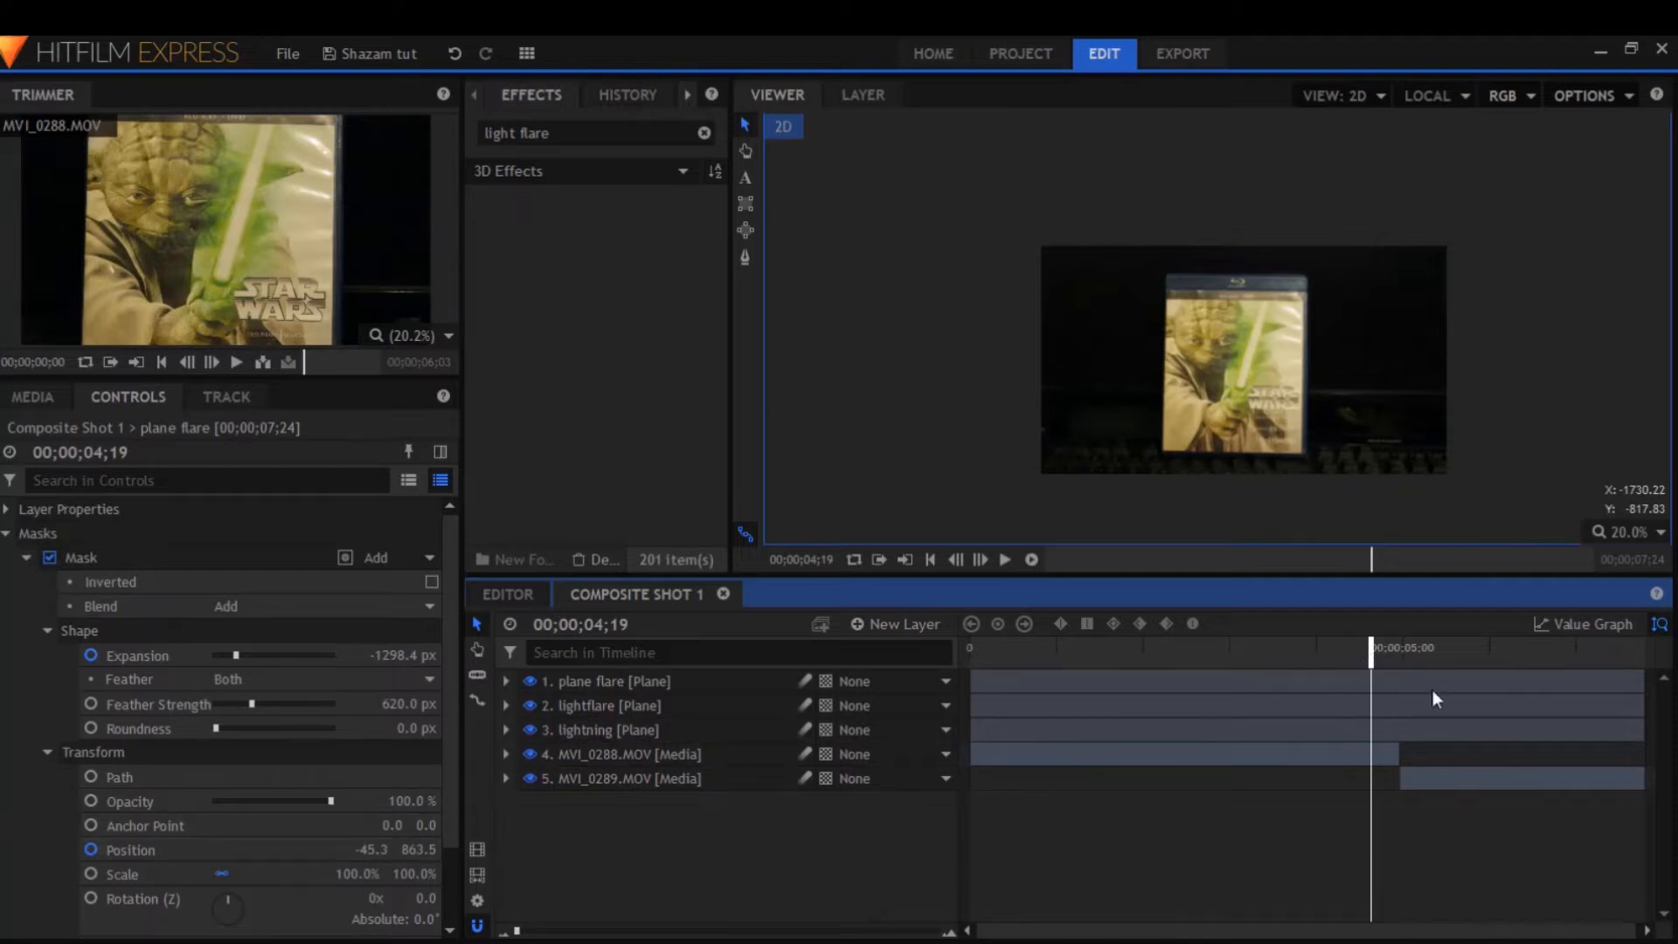
{"action": "left_click", "coordinate": [612, 683]}
{"action": "key", "text": "space"}
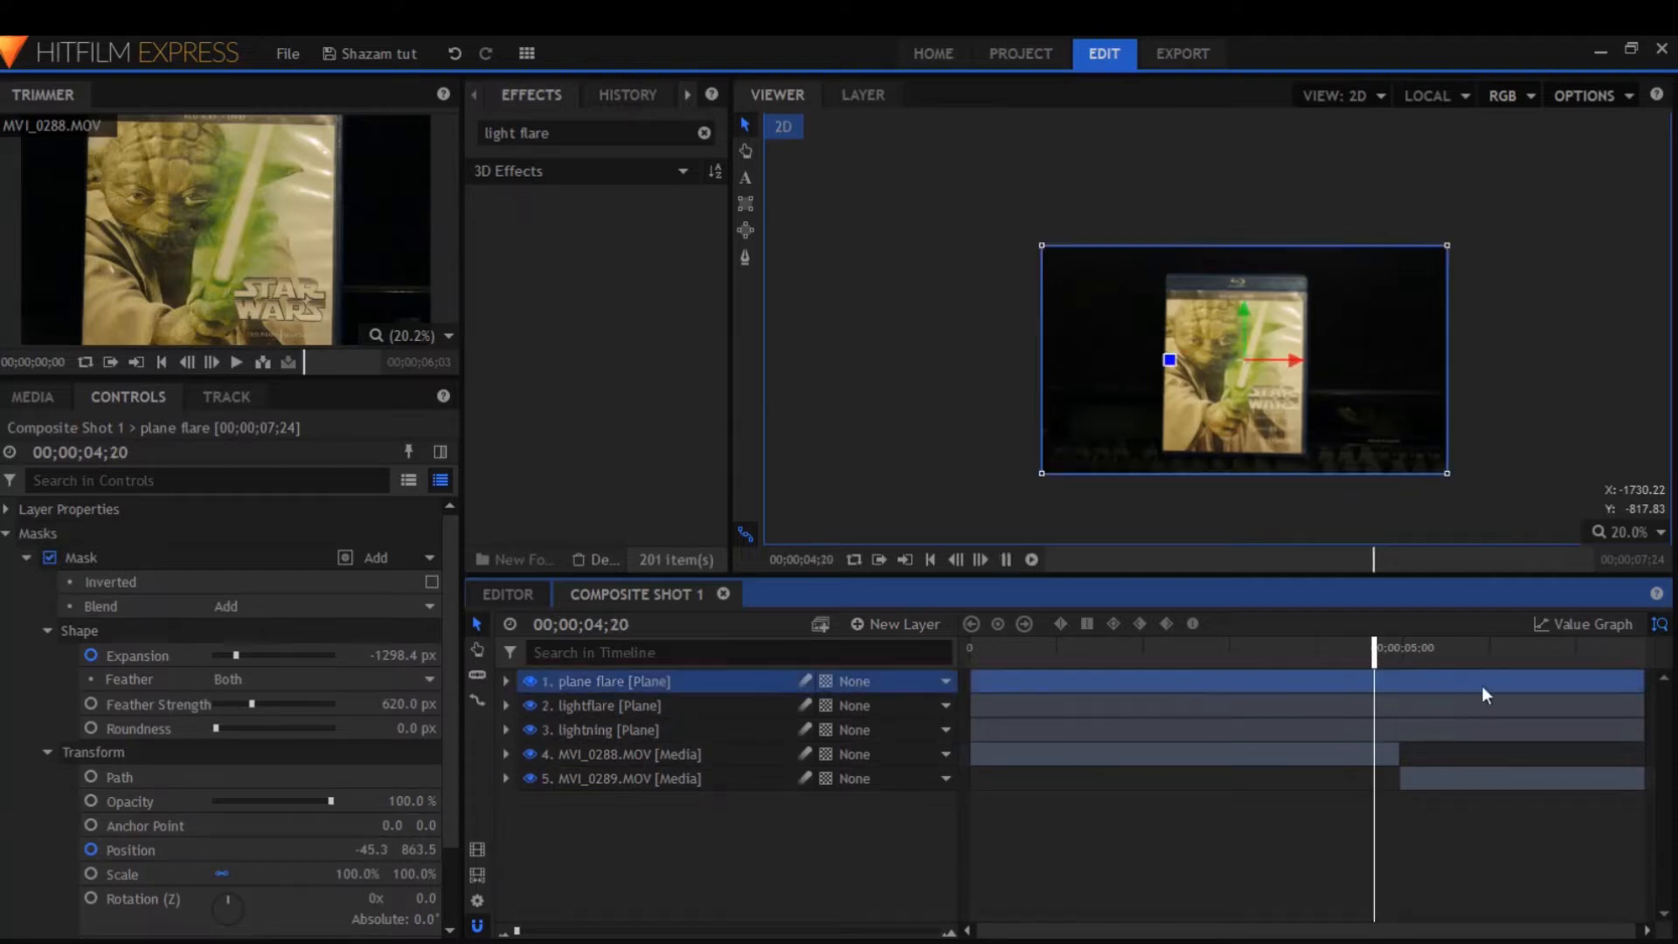
{"action": "key", "text": "comma"}
{"action": "key", "text": "comma"}
{"action": "key", "text": "comma"}
{"action": "key", "text": "comma"}
{"action": "key", "text": "comma"}
{"action": "key", "text": "comma"}
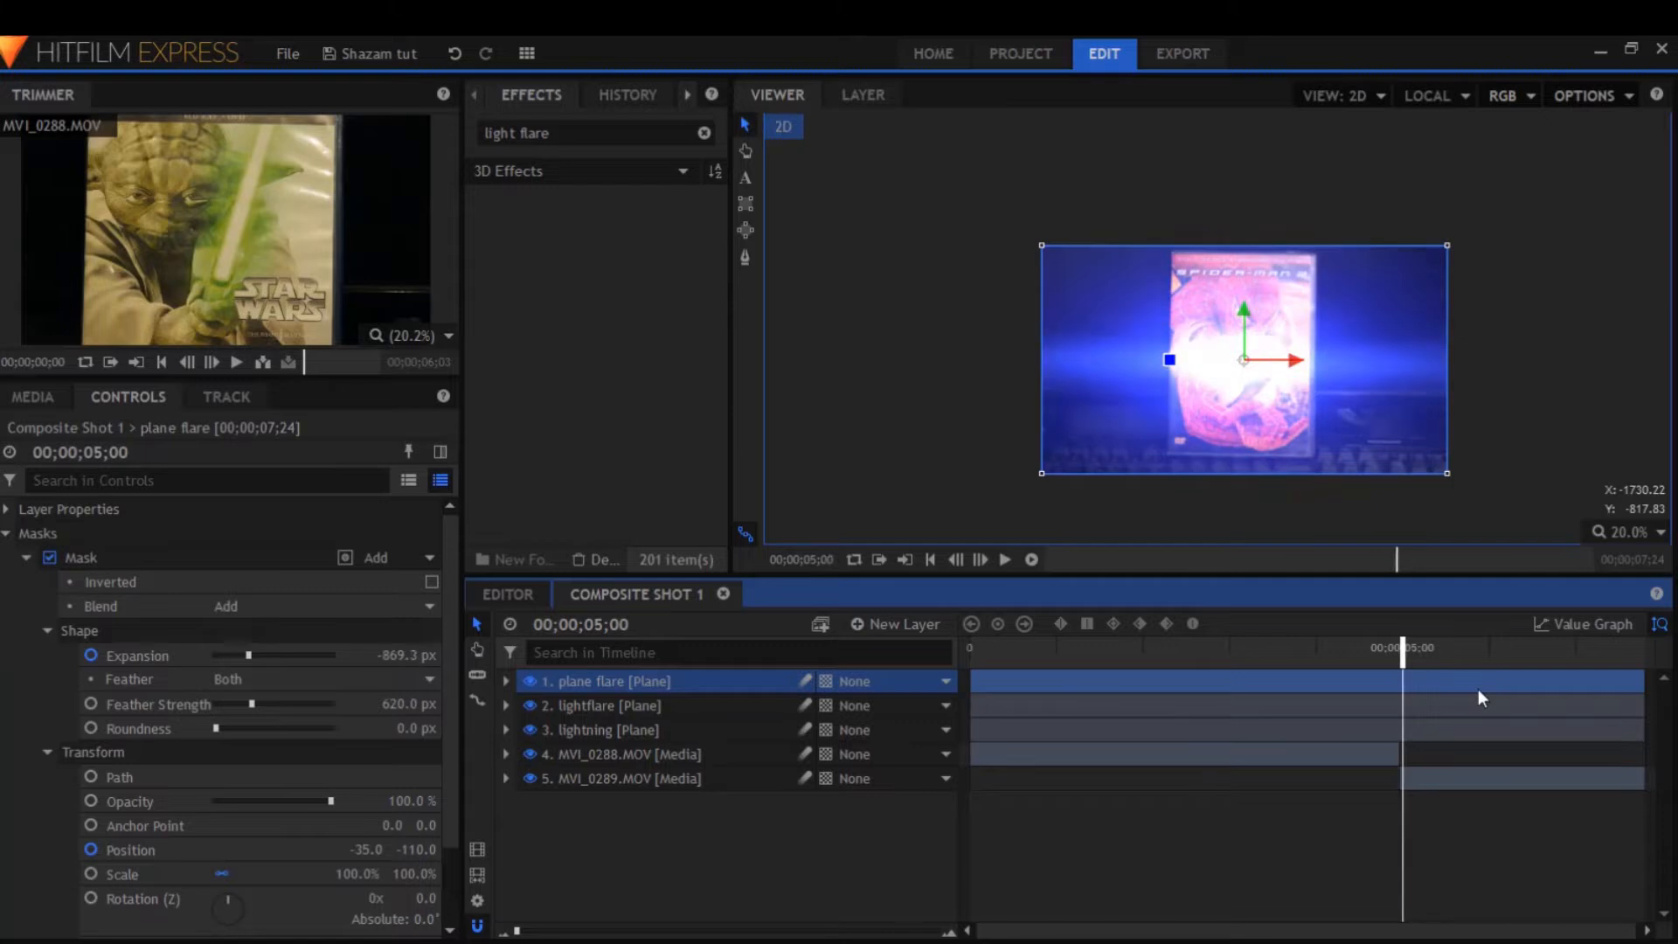
{"action": "key", "text": "comma"}
{"action": "key", "text": "comma"}
{"action": "key", "text": "comma"}
{"action": "key", "text": "comma"}
{"action": "key", "text": "comma"}
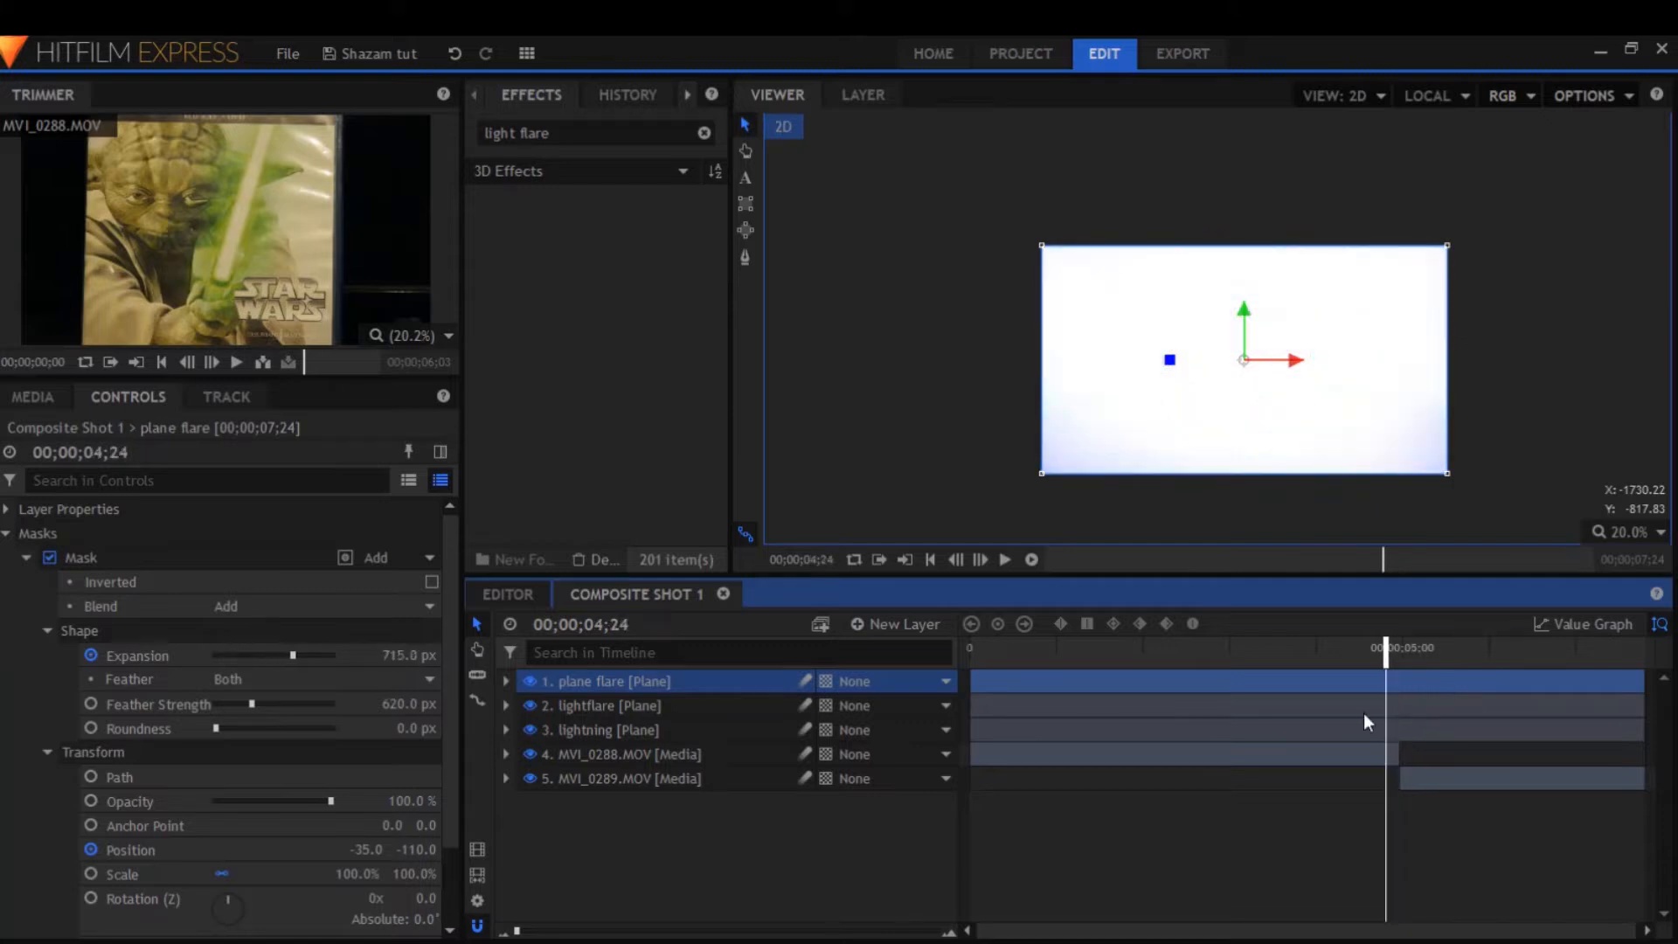
Hide the lightflare layer and clear the effects search
{"action": "left_click", "coordinate": [531, 706]}
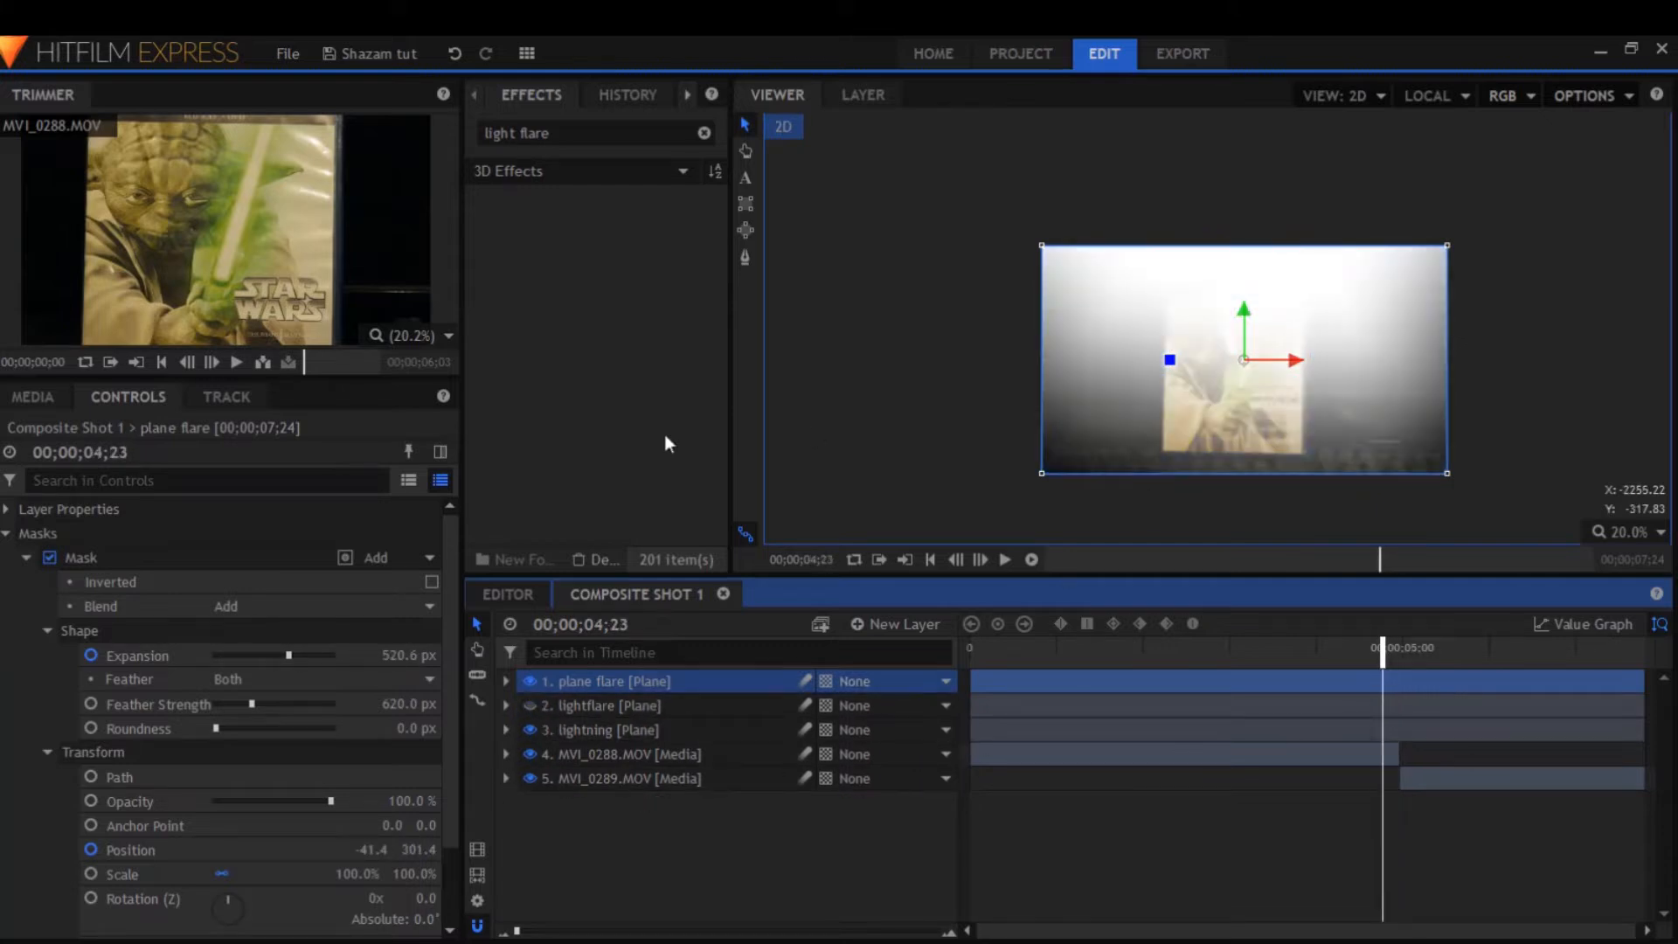
{"action": "double_click", "coordinate": [614, 124]}
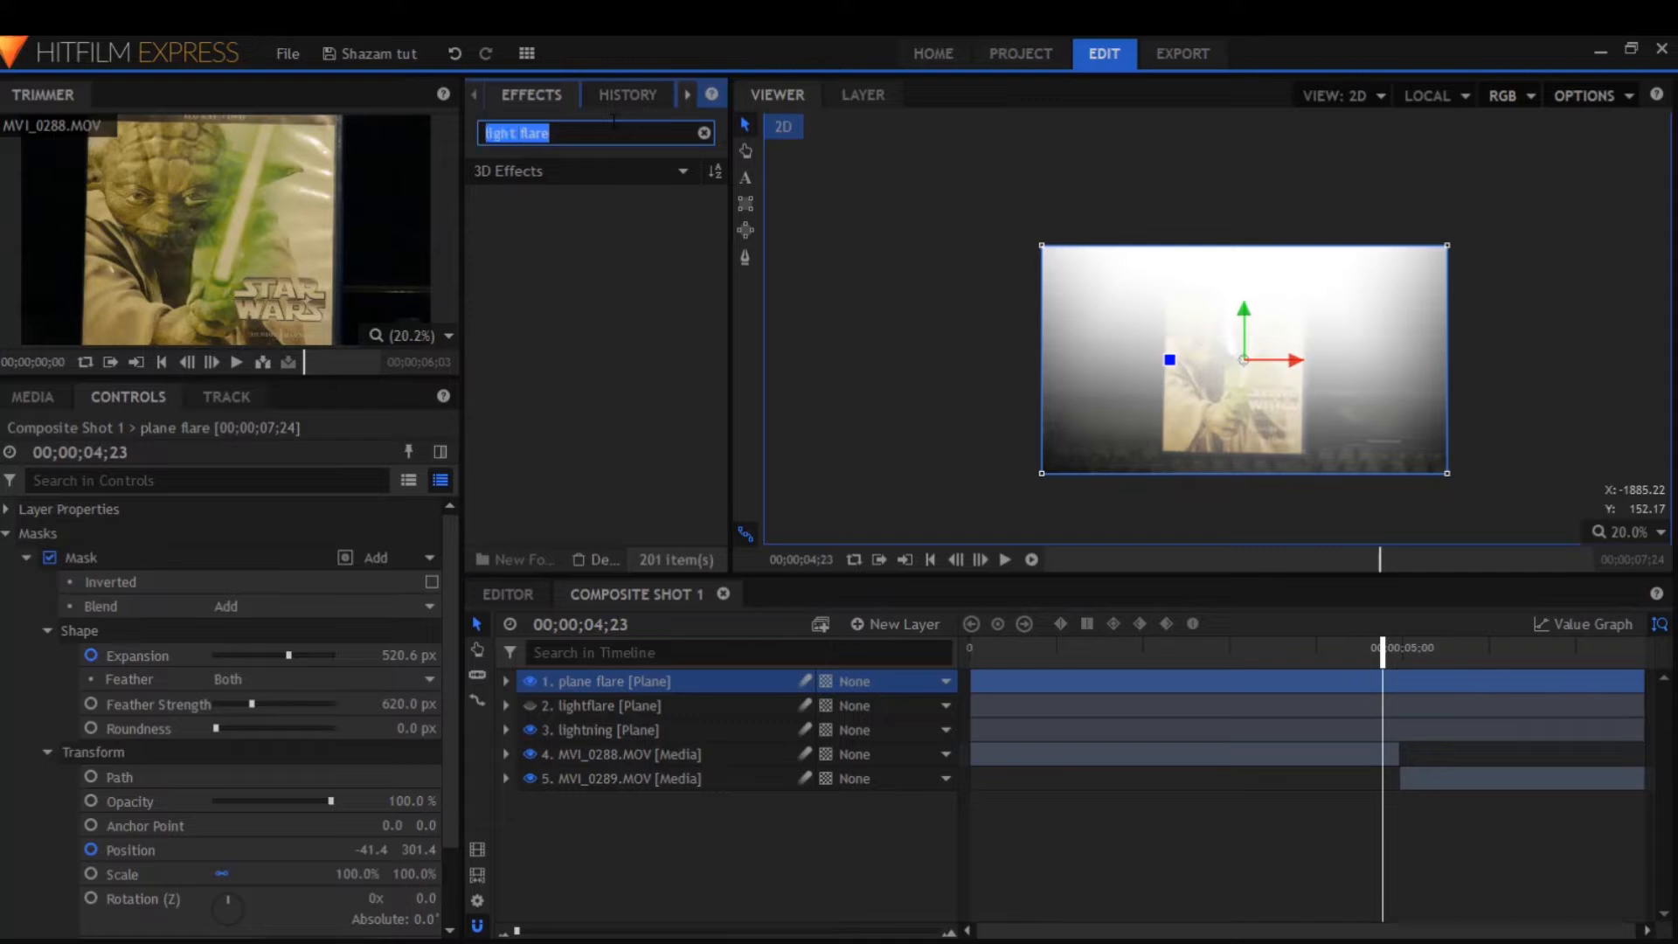
{"action": "type", "text": "co"}
{"action": "key", "text": "BackSpace"}
{"action": "key", "text": "BackSpace"}
{"action": "key", "text": "BackSpace"}
{"action": "key", "text": "BackSpace"}
{"action": "key", "text": "BackSpace"}
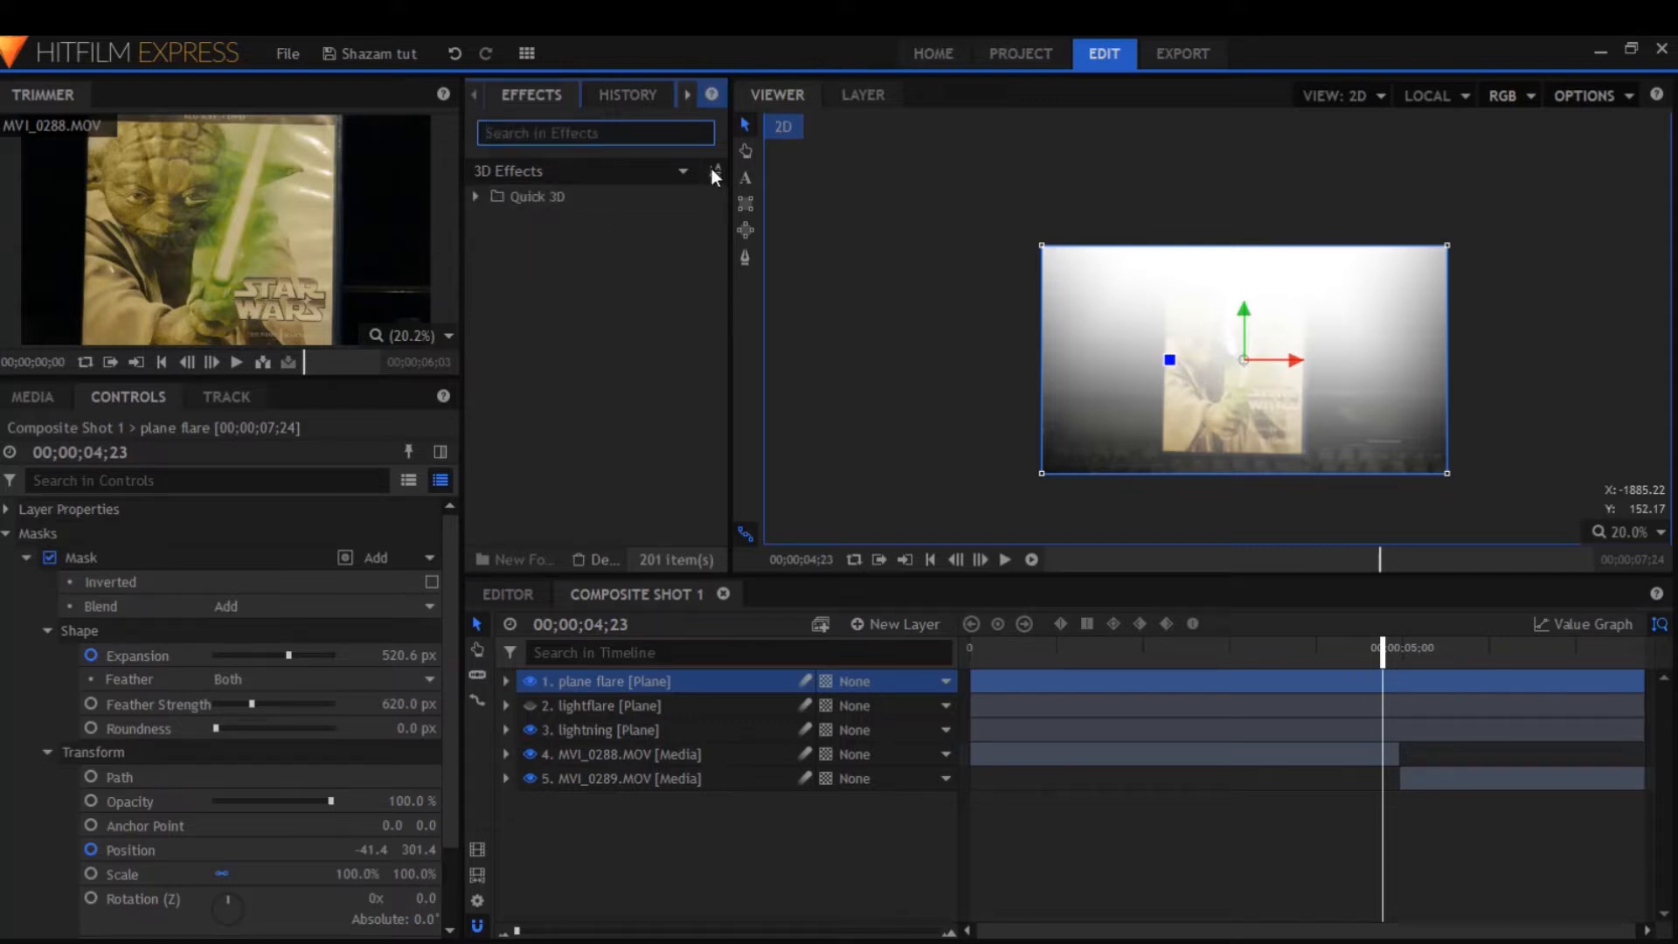
Show all effect categories, search for "color cyc" and apply Color Cycle to the plane flare layer
{"action": "left_click", "coordinate": [684, 169]}
{"action": "left_click", "coordinate": [632, 195]}
{"action": "type", "text": "color cyc"}
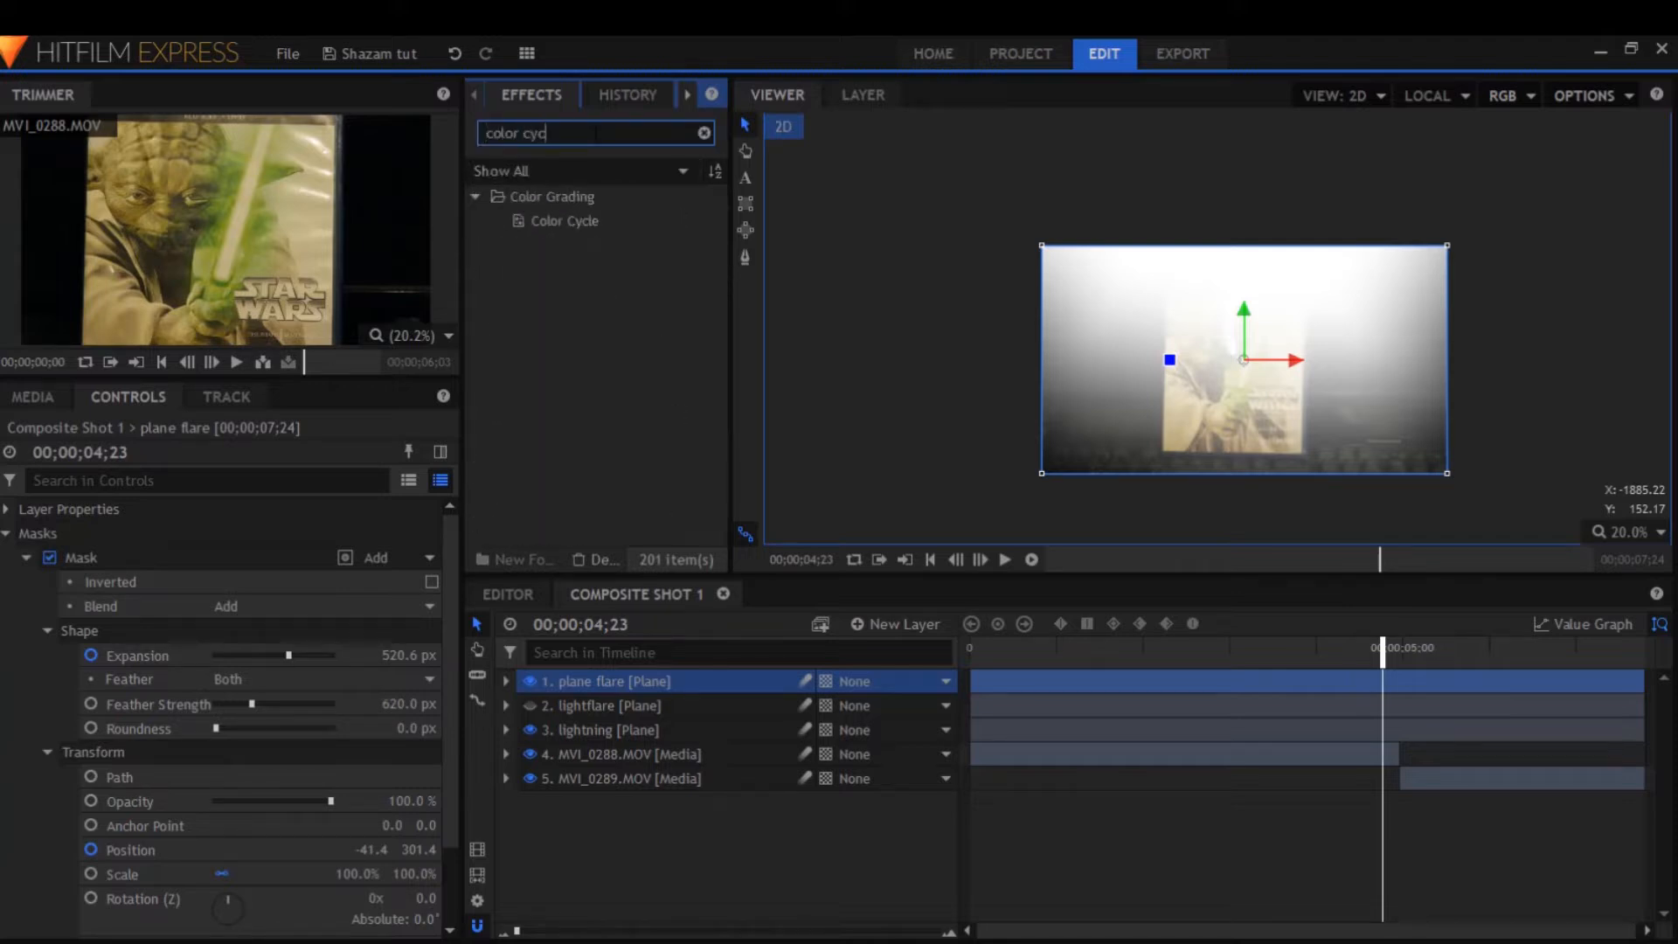
{"action": "scroll", "coordinate": [65, 643], "scroll_direction": "up", "scroll_amount": 1}
{"action": "left_click", "coordinate": [6, 509]}
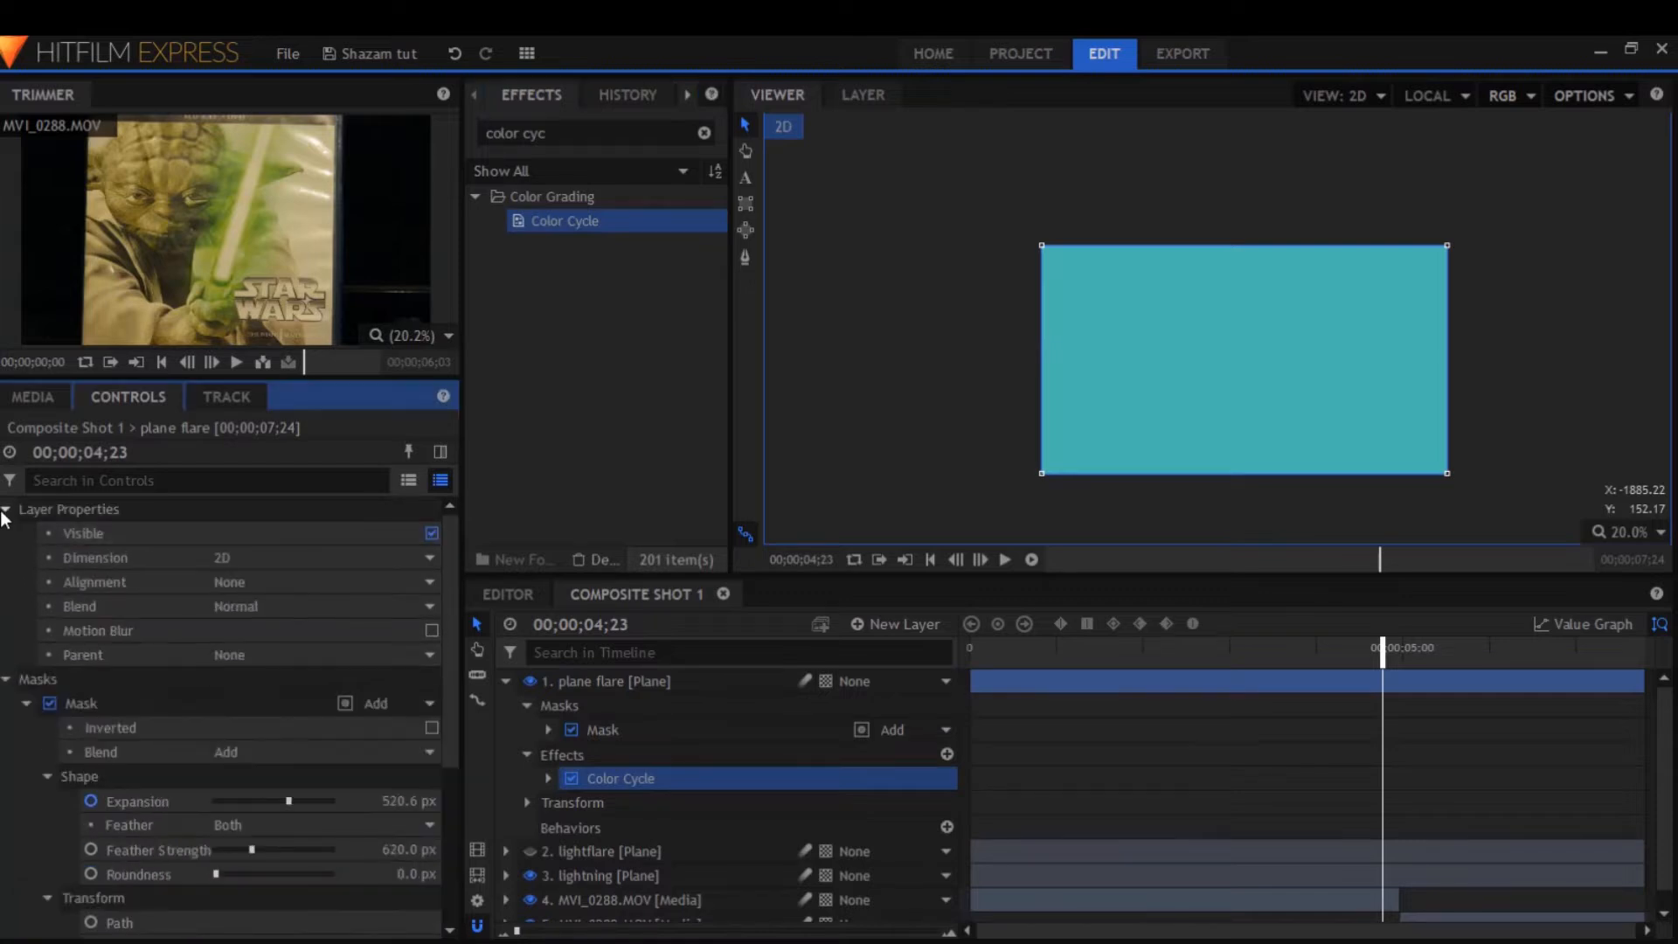
{"action": "left_click", "coordinate": [14, 683]}
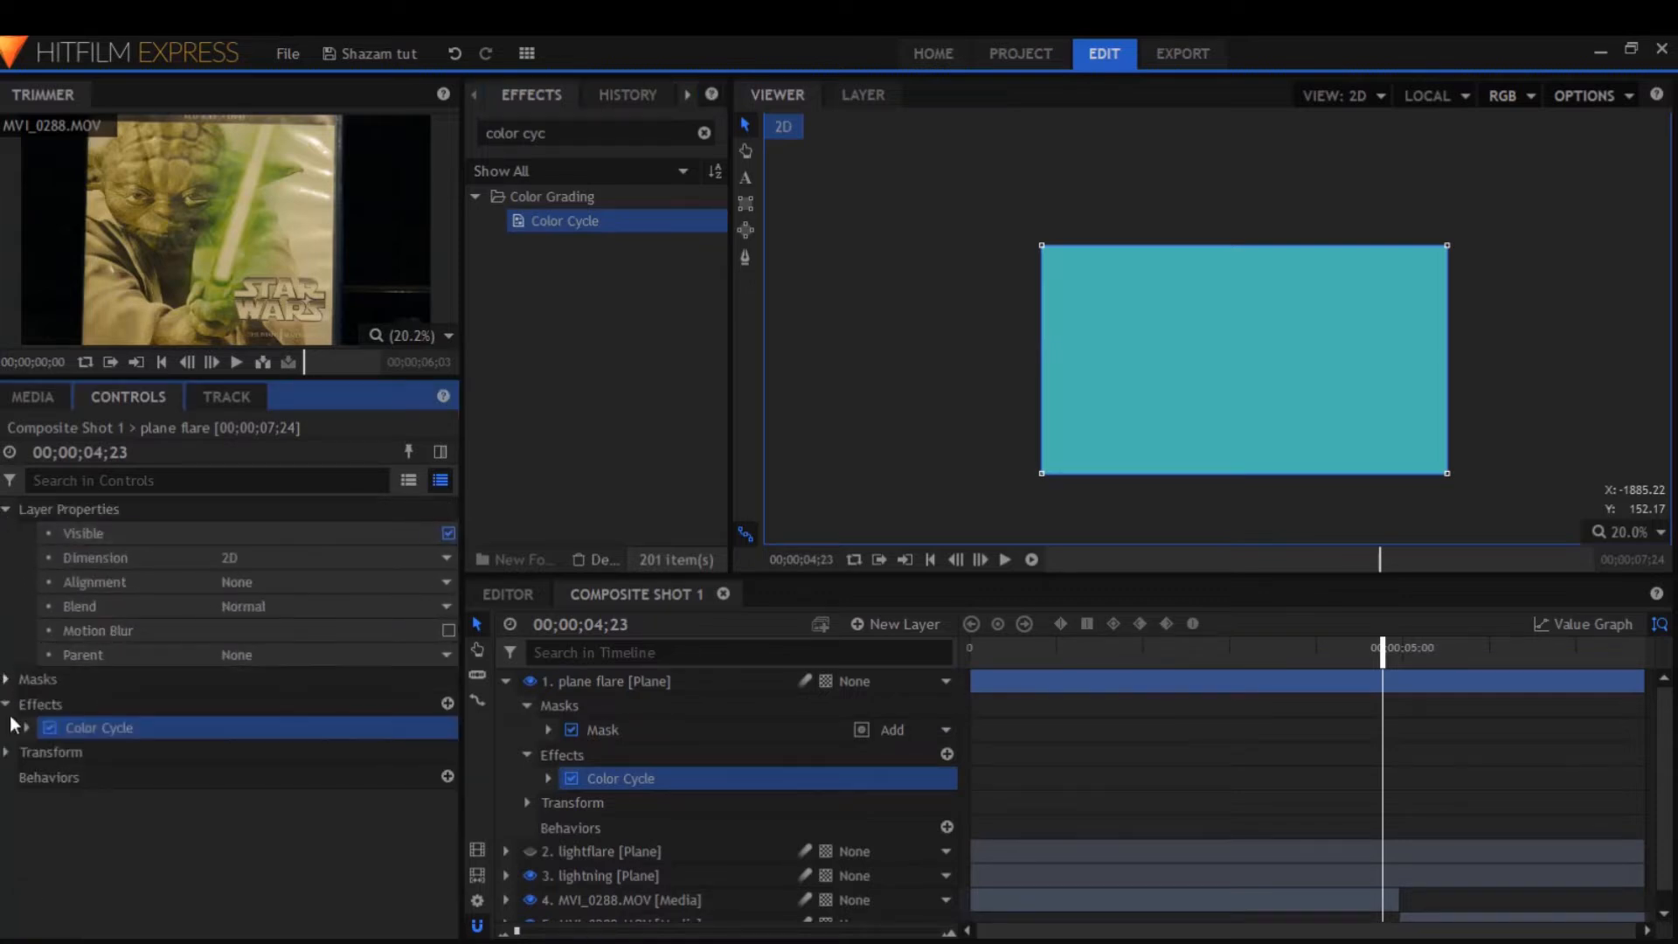
Expand the Color Cycle effect's Cycle settings and set Number Colors to 1
{"action": "left_click", "coordinate": [7, 510]}
{"action": "left_click", "coordinate": [26, 581]}
{"action": "left_click", "coordinate": [48, 606]}
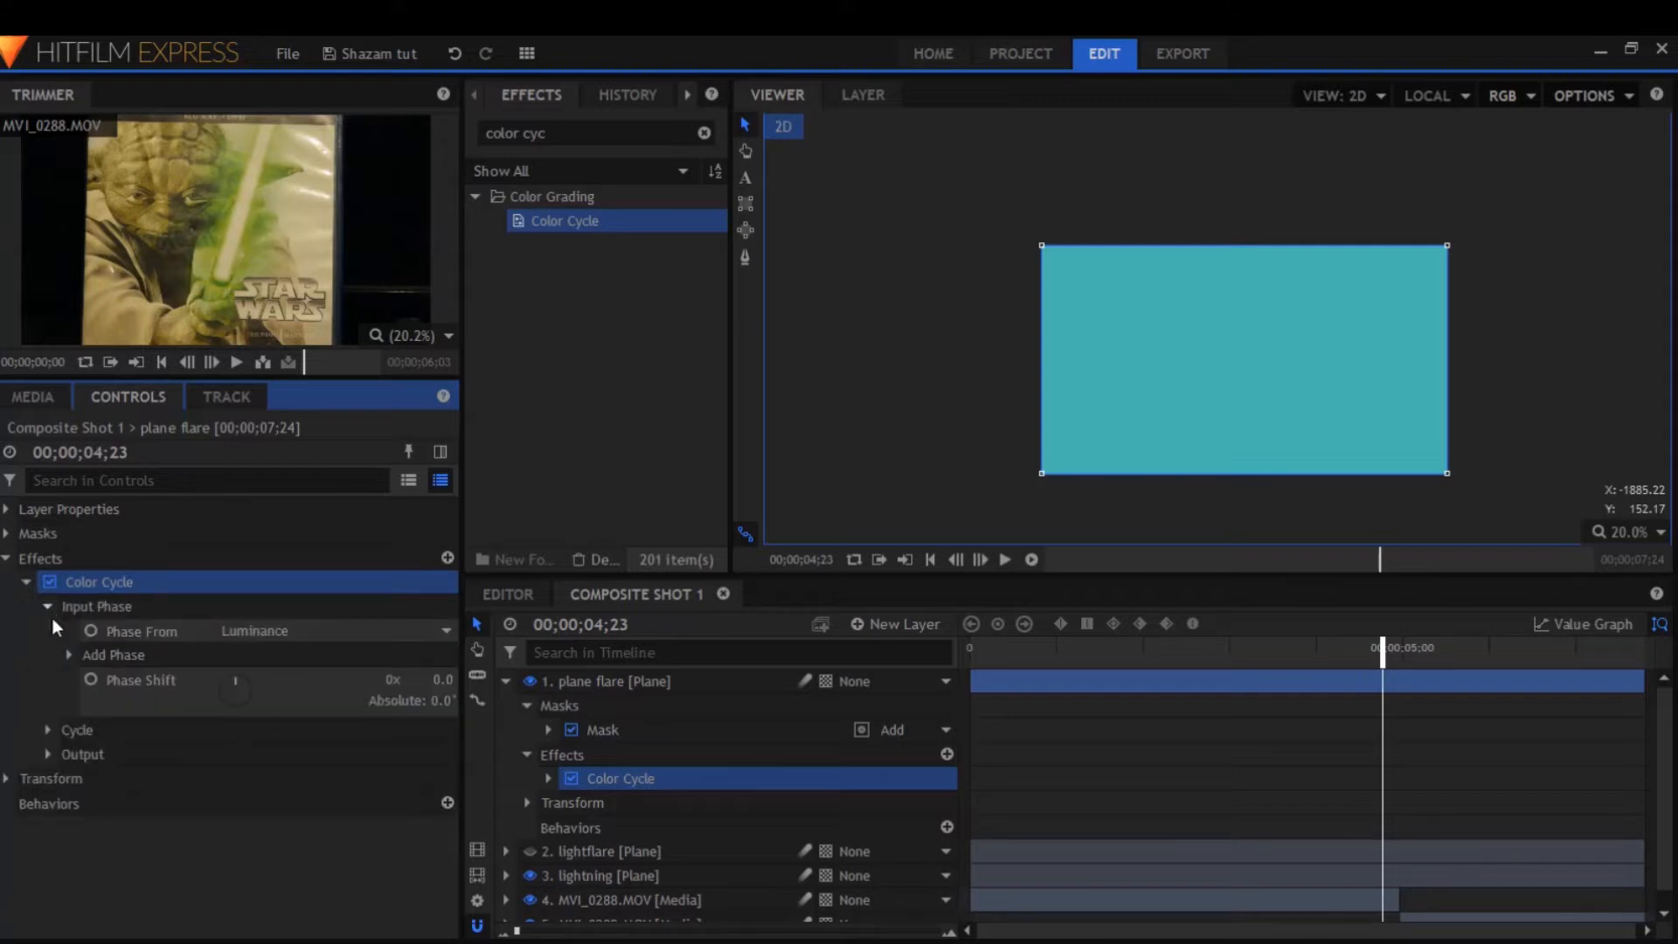
{"action": "left_click", "coordinate": [49, 606]}
{"action": "left_click", "coordinate": [48, 631]}
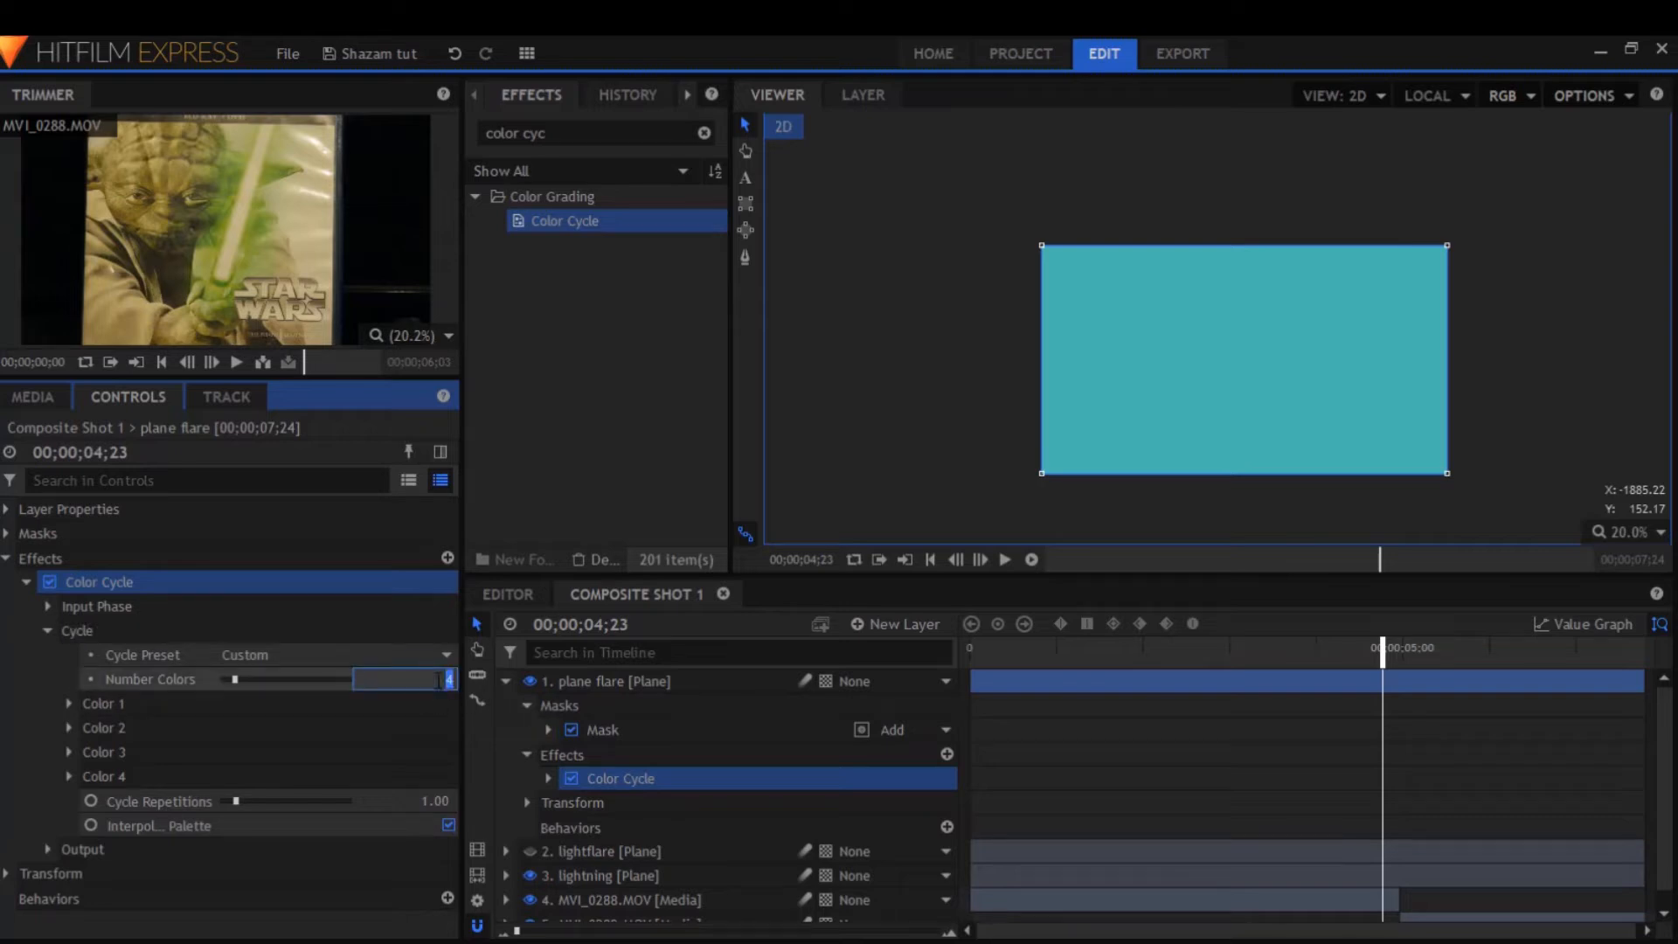
{"action": "type", "text": "1"}
{"action": "key", "text": "Return"}
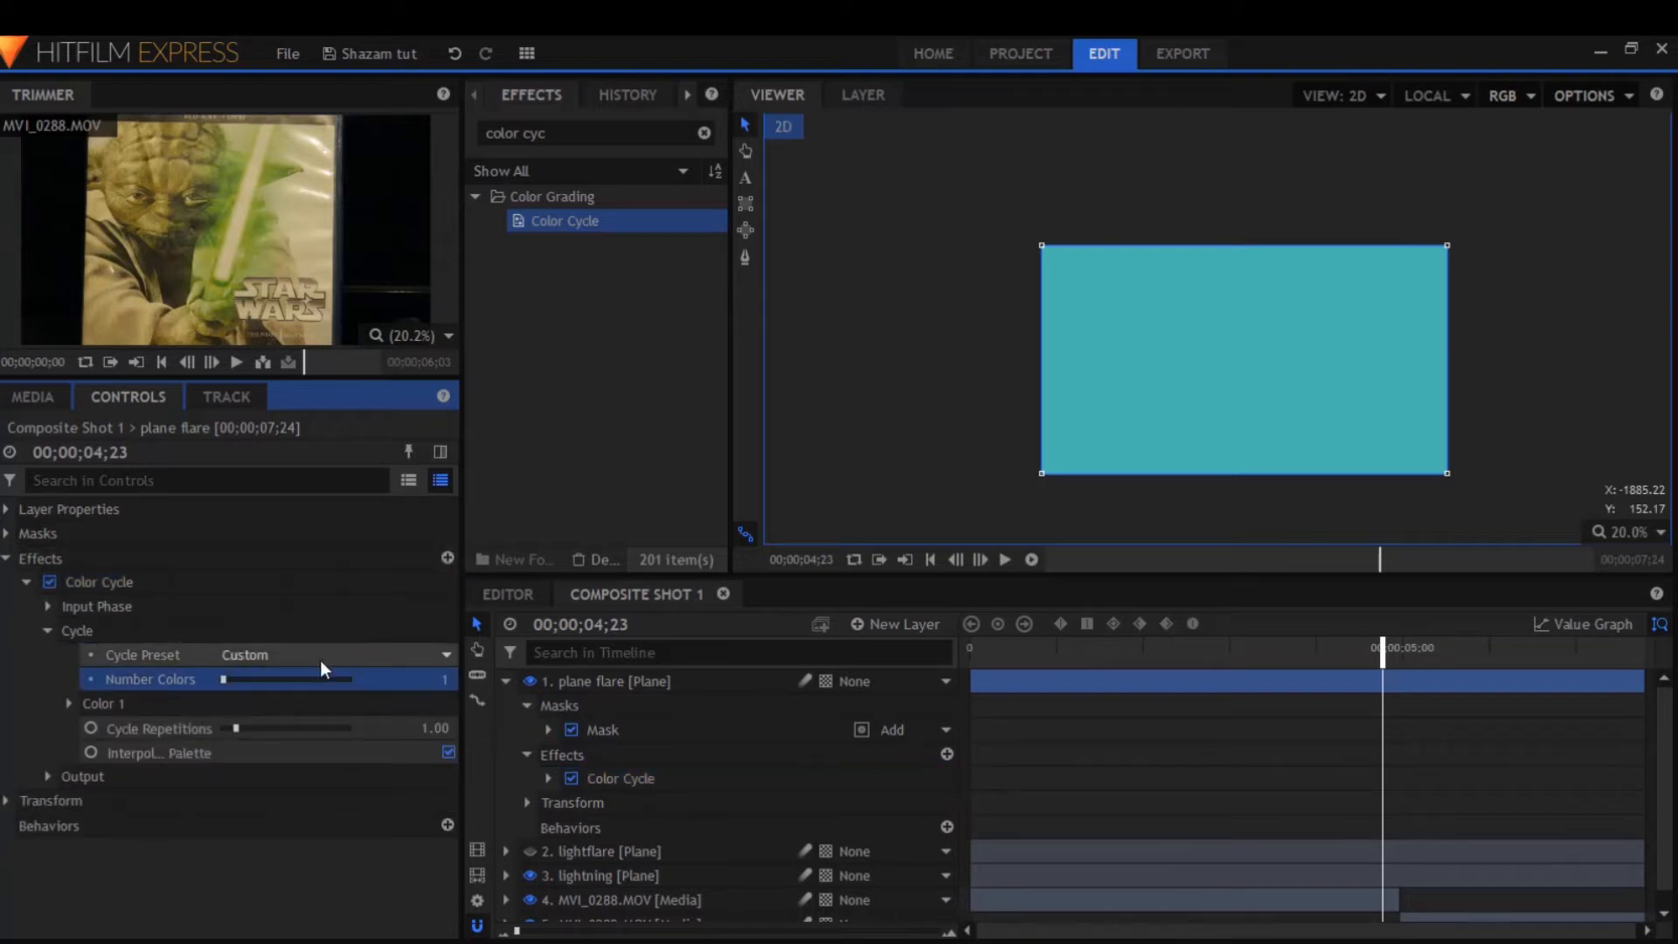
Set Color Cycle's Cycle Repetitions to 0.00 and raise its blend with the original until the clip shows through the tint
{"action": "left_click_drag", "start_coordinate": [414, 728], "coordinate": [463, 728]}
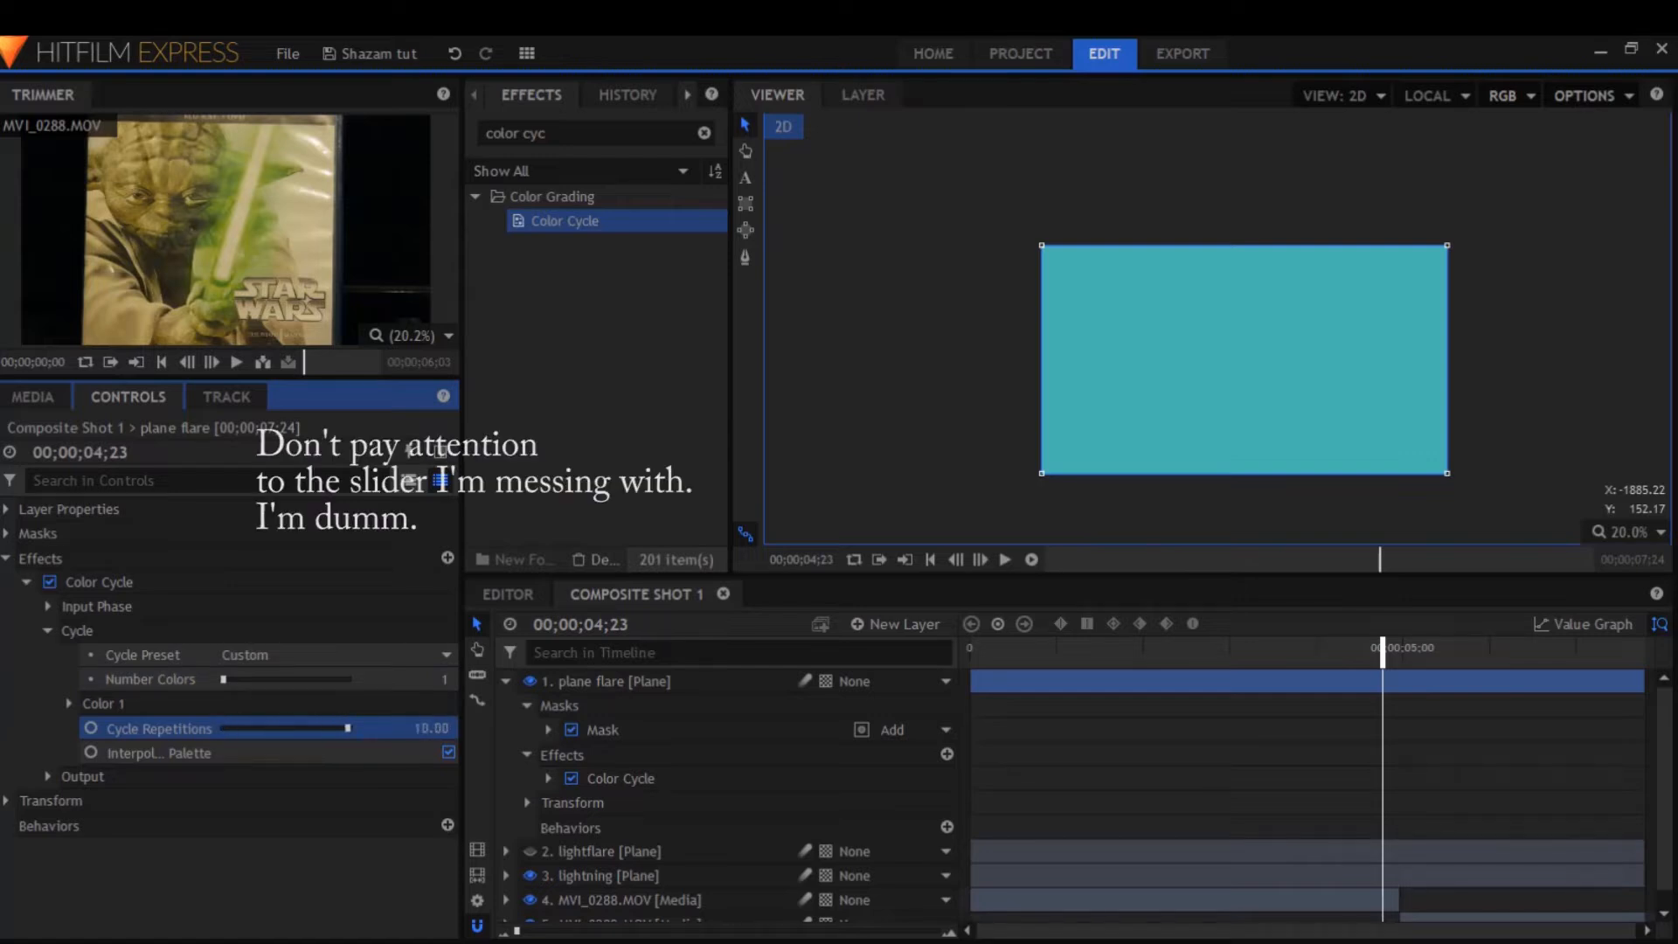
{"action": "left_click", "coordinate": [47, 777]}
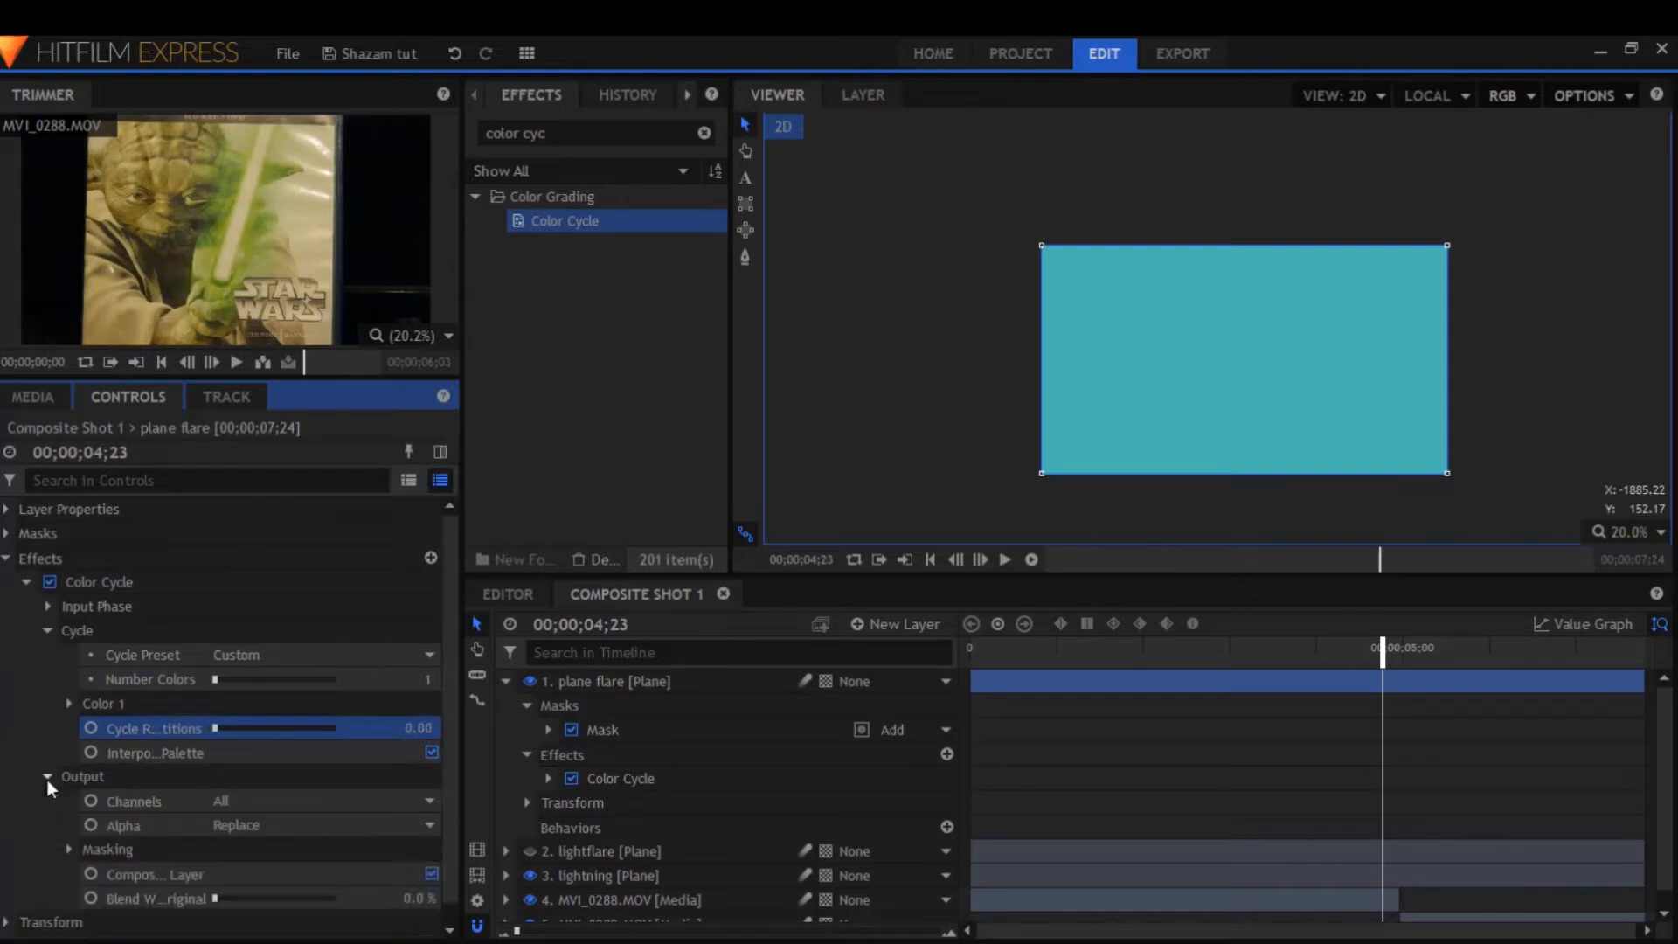
{"action": "left_click_drag", "start_coordinate": [406, 898], "coordinate": [463, 898]}
{"action": "left_click", "coordinate": [48, 630]}
{"action": "left_click", "coordinate": [24, 581]}
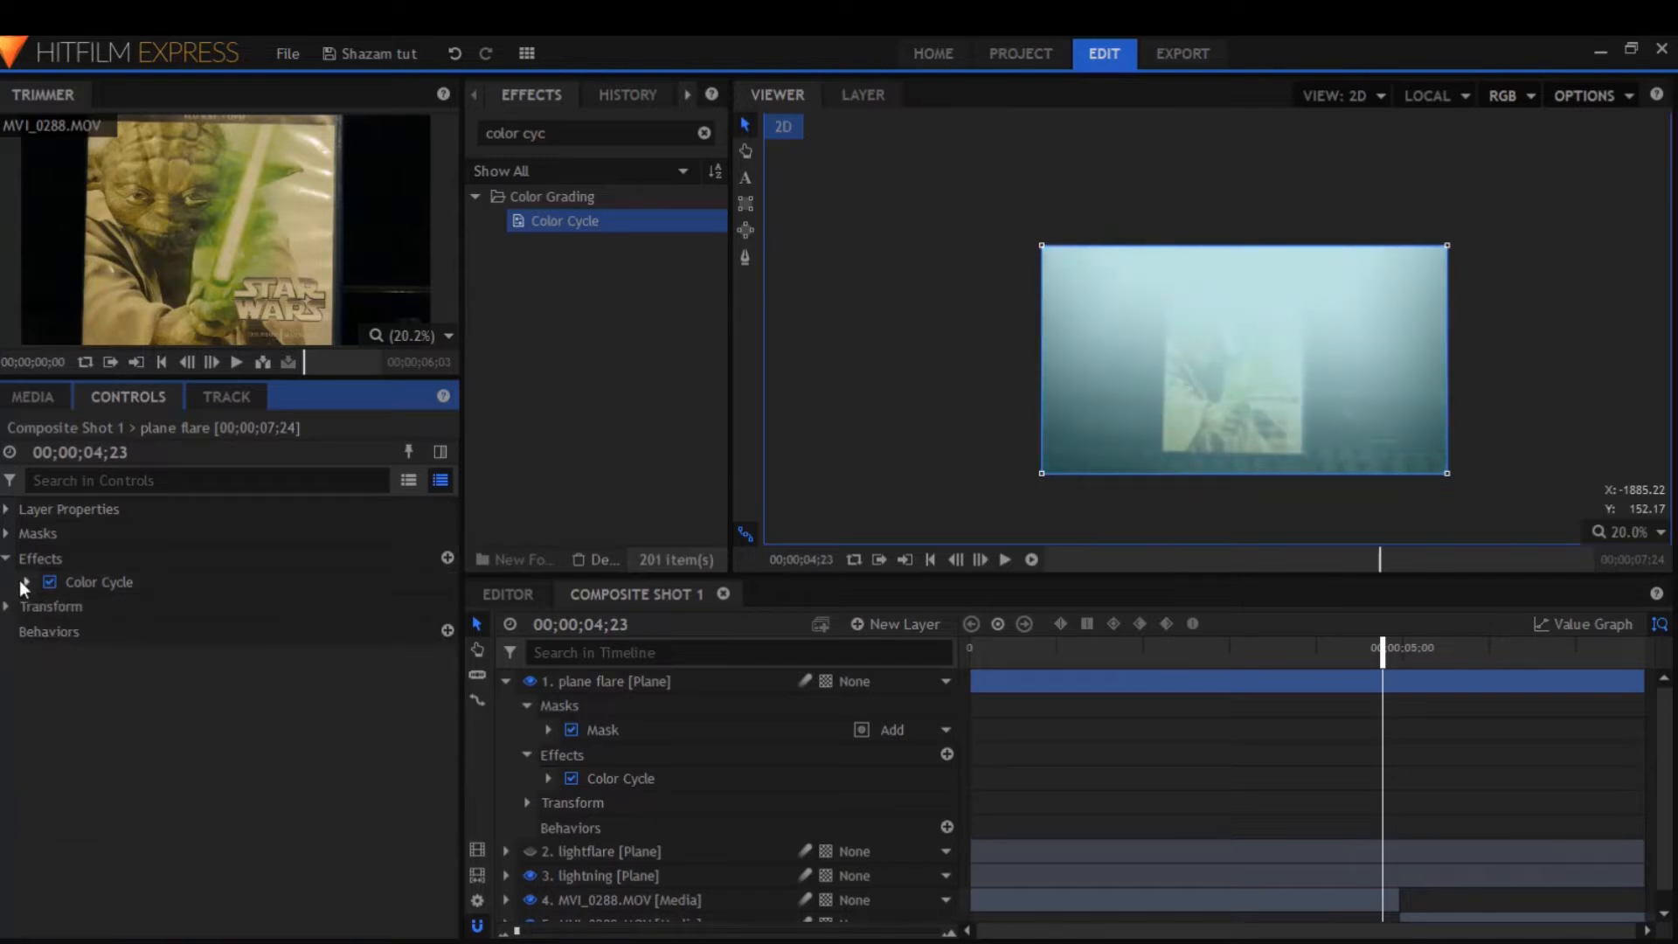
{"action": "left_click", "coordinate": [6, 558]}
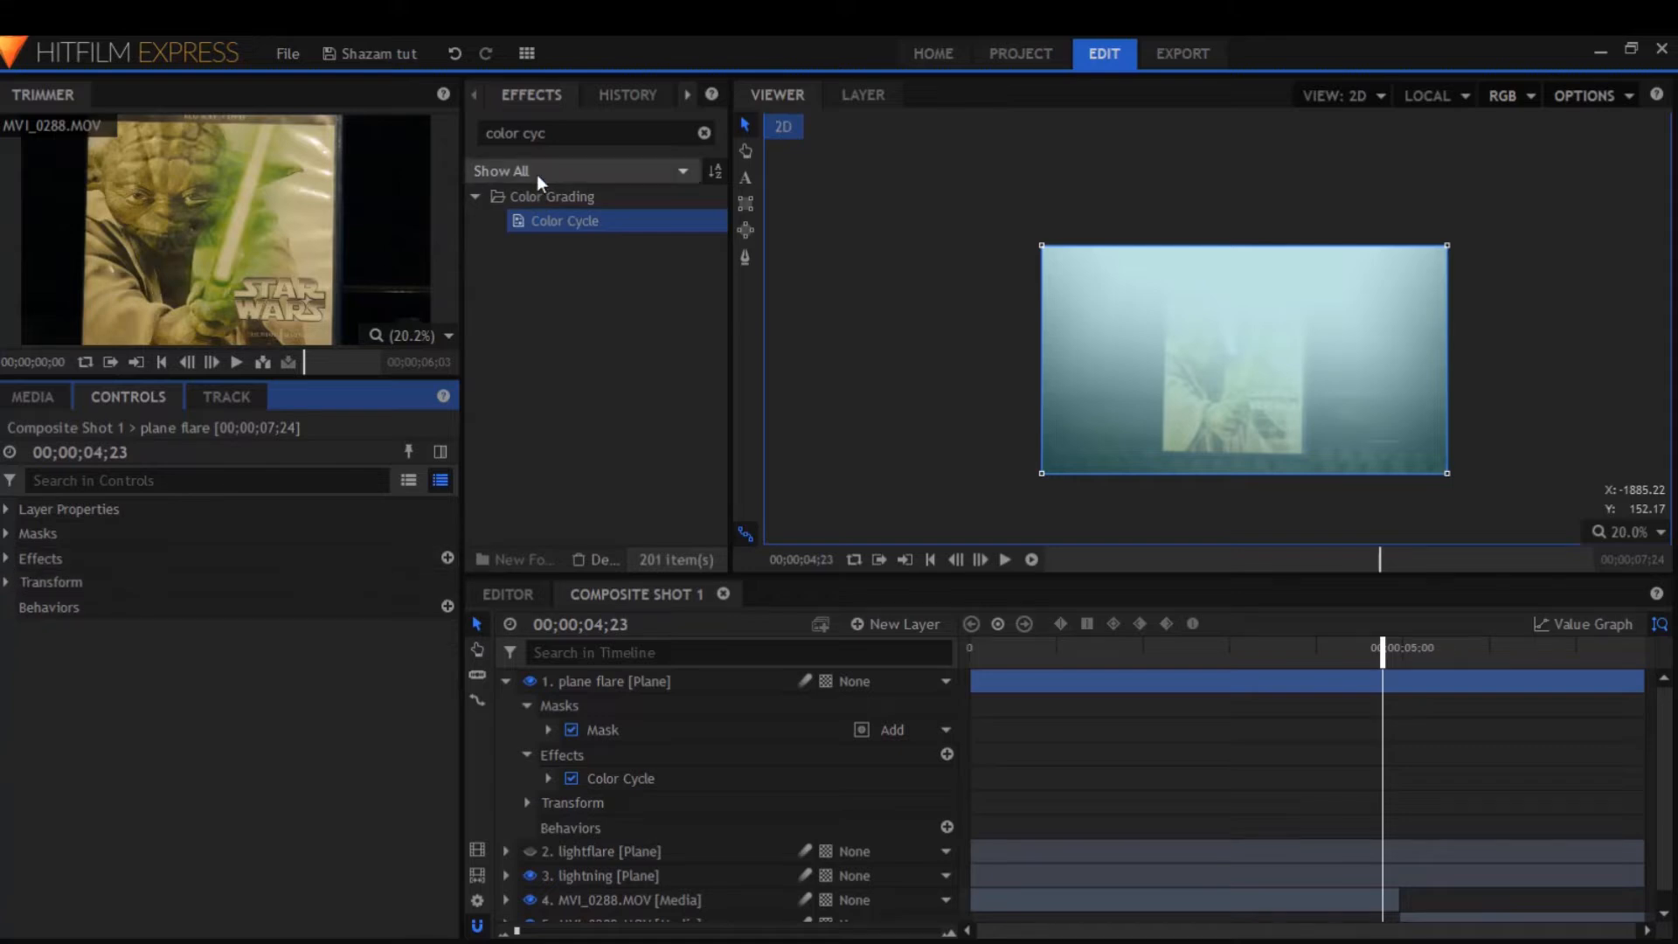
Search the effects for "curve" and apply Curves to the plane flare layer
{"action": "double_click", "coordinate": [534, 133]}
{"action": "key", "text": "BackSpace"}
{"action": "type", "text": "cycle"}
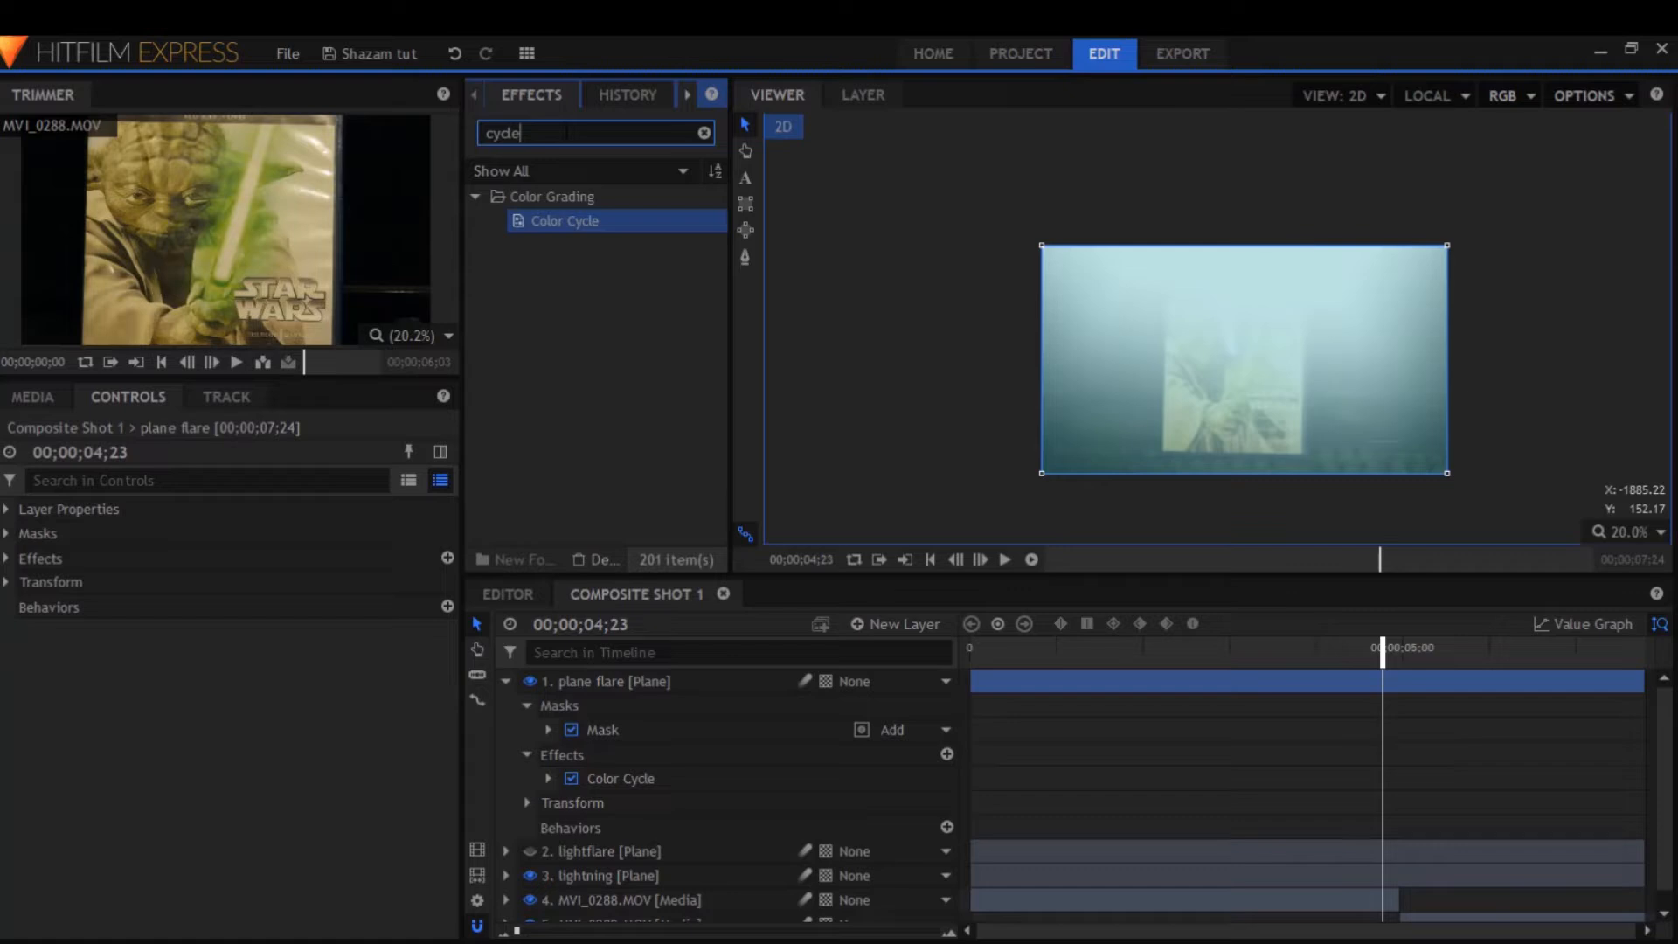
{"action": "key", "text": "BackSpace"}
{"action": "key", "text": "BackSpace"}
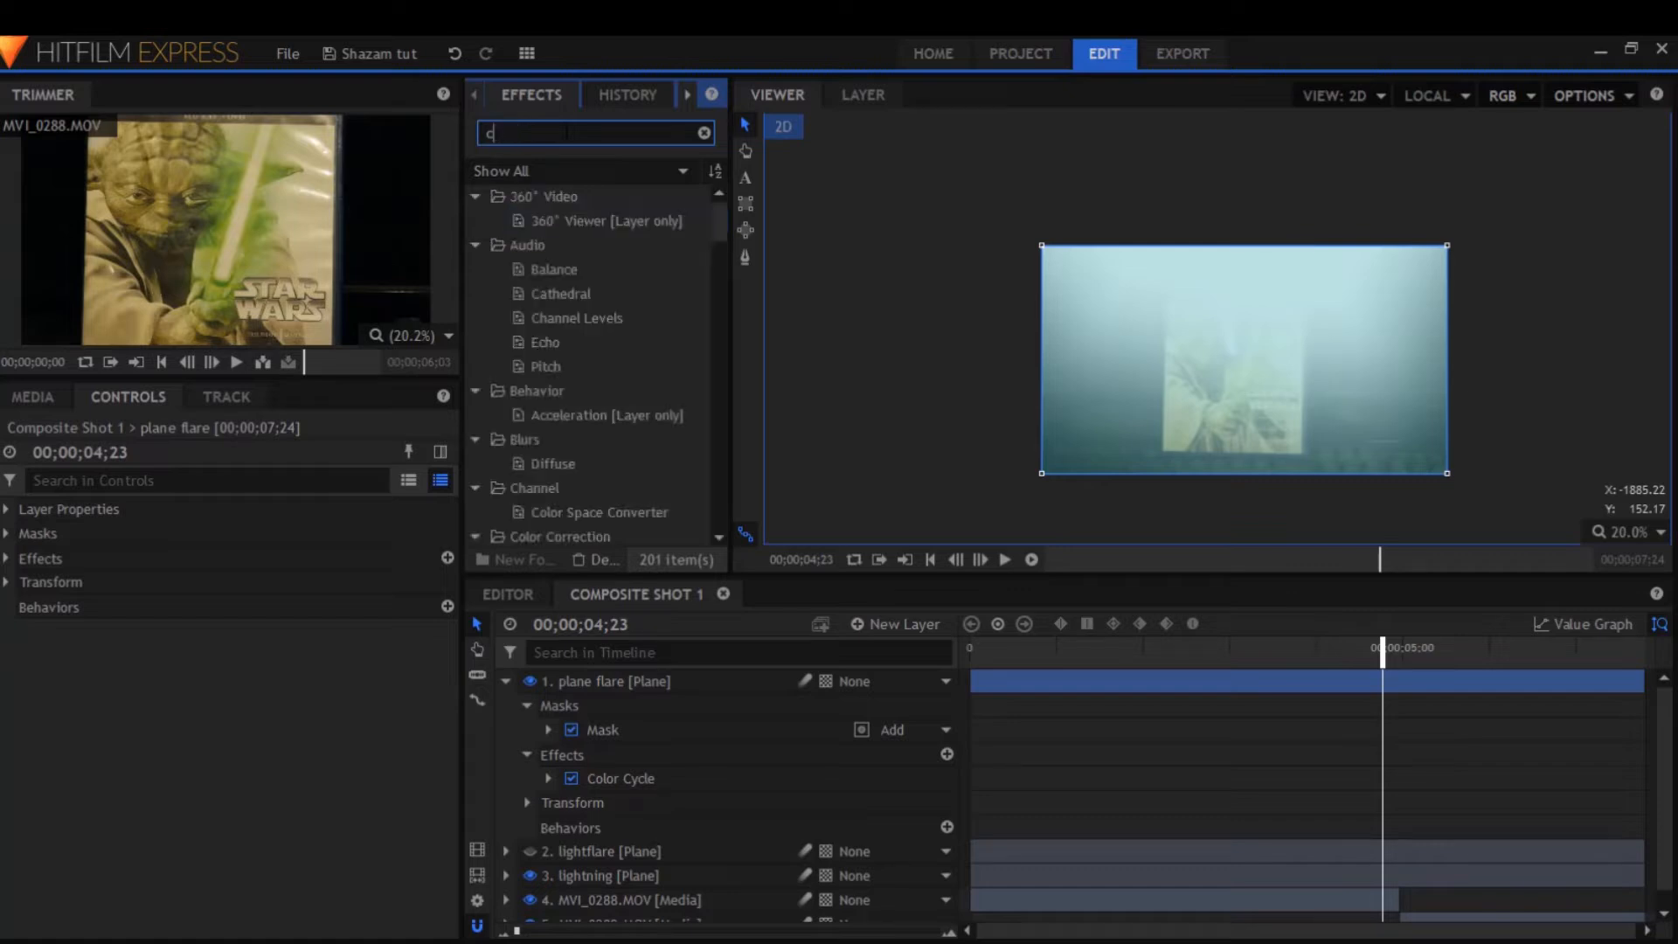
{"action": "type", "text": "curve"}
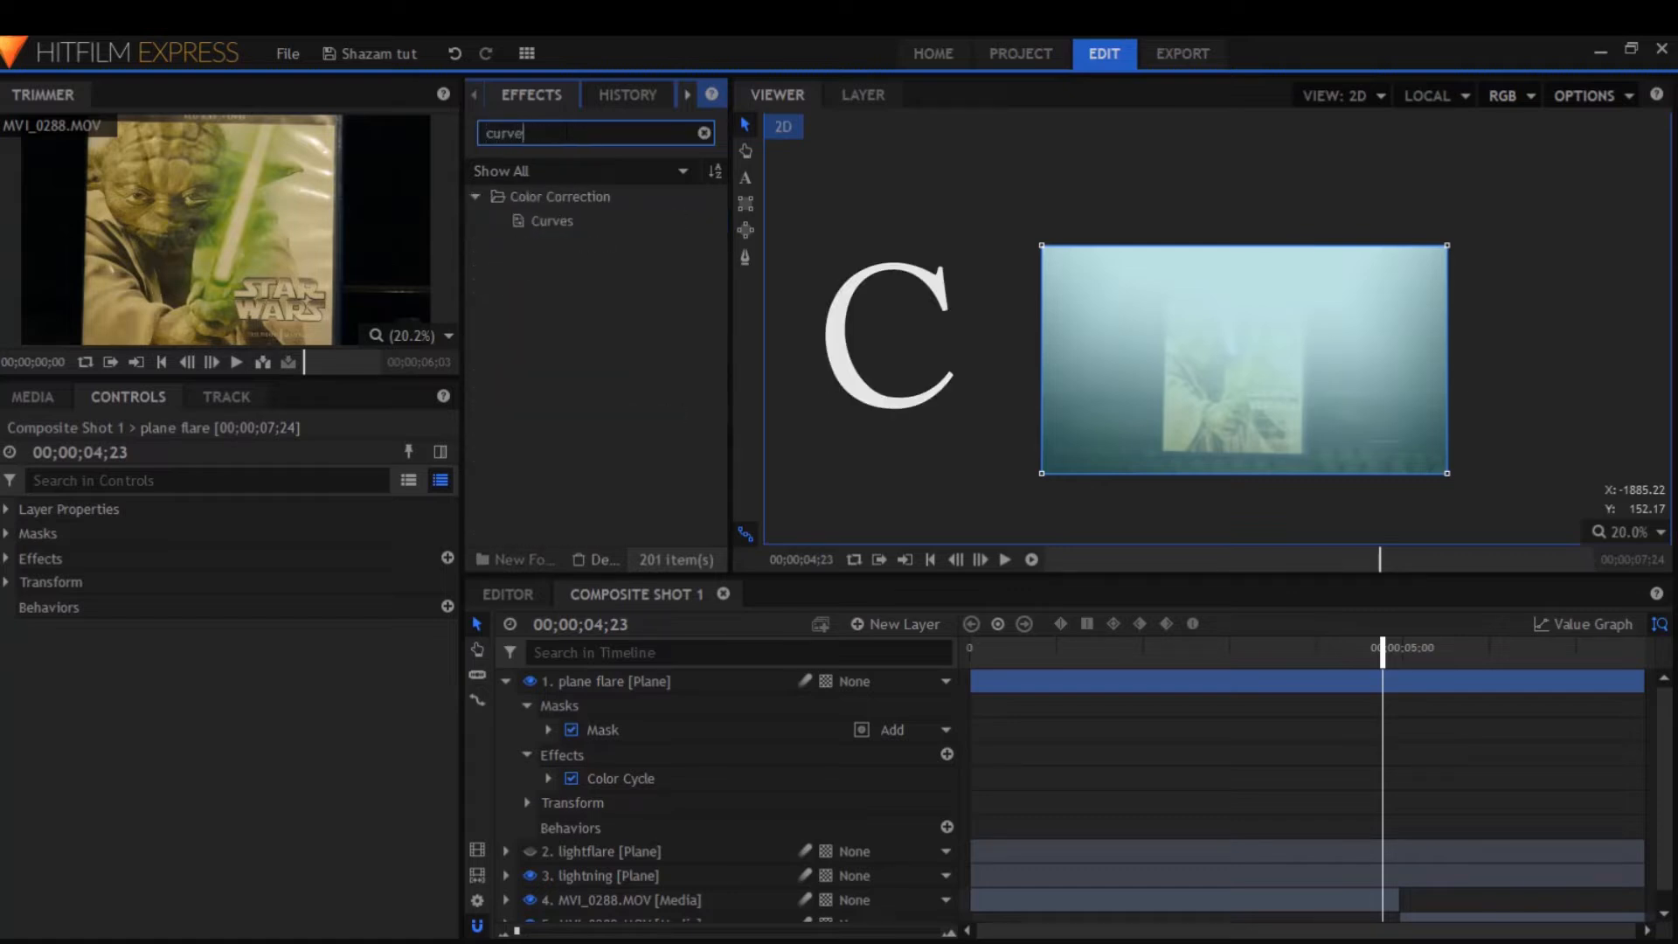
{"action": "left_click", "coordinate": [585, 221]}
{"action": "left_click_drag", "start_coordinate": [196, 607], "coordinate": [196, 606]}
Bend the Blue channel of the Curves effect upward to tint the flash blue, and show the lightflare layer again
{"action": "left_click", "coordinate": [27, 605]}
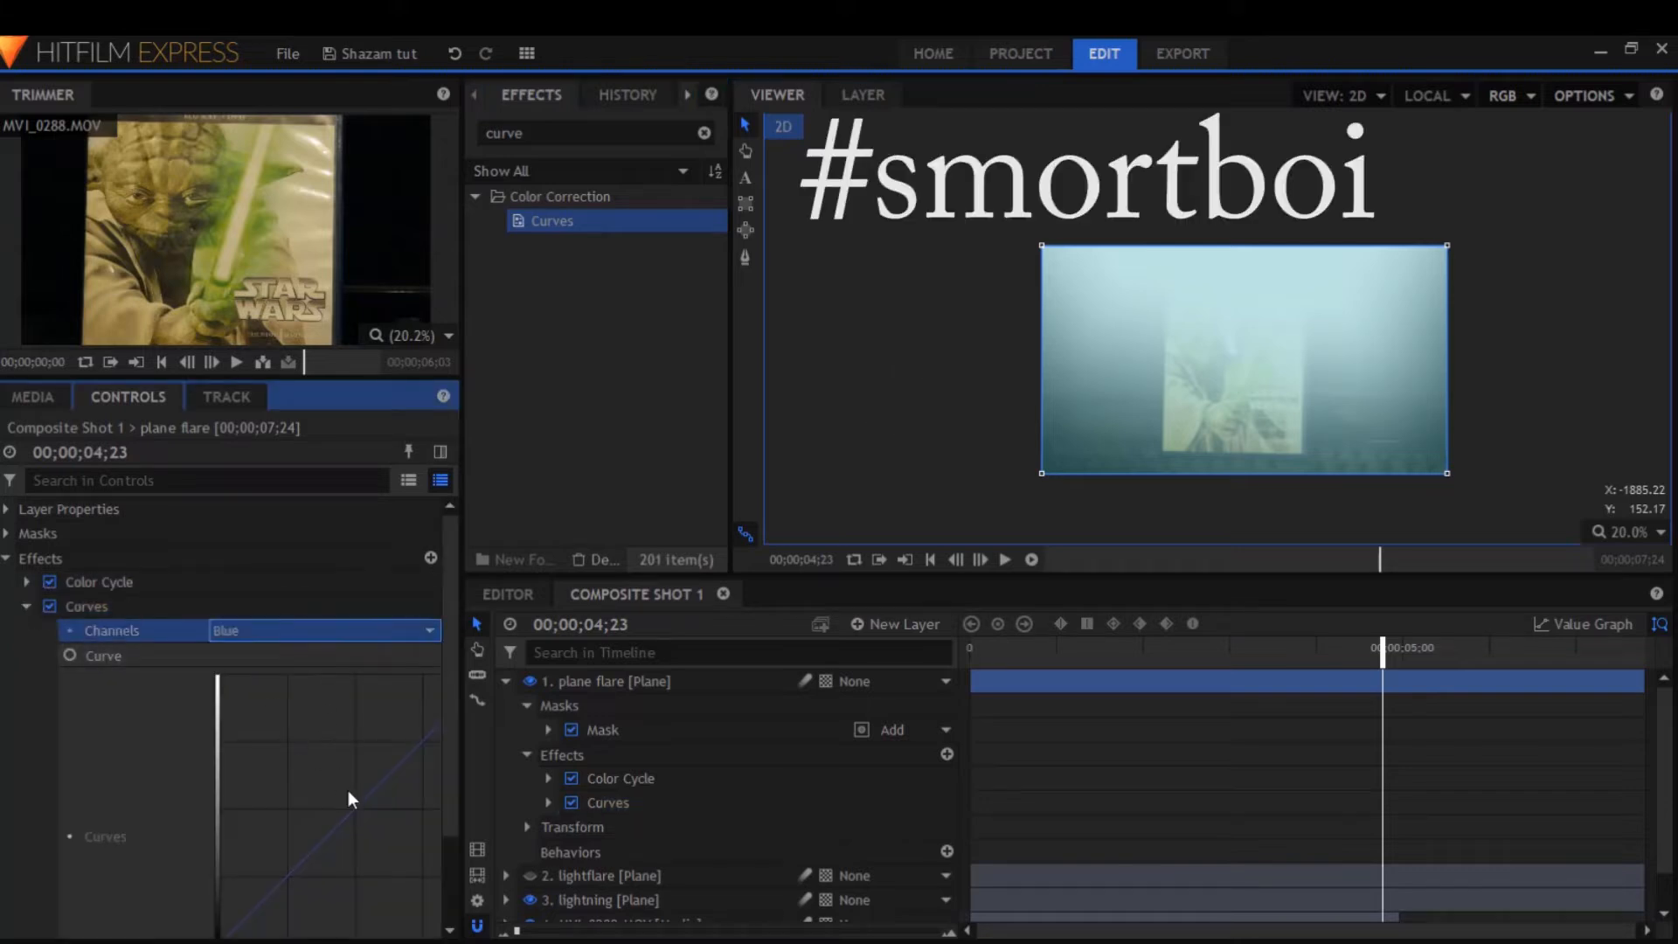
{"action": "left_click", "coordinate": [338, 819]}
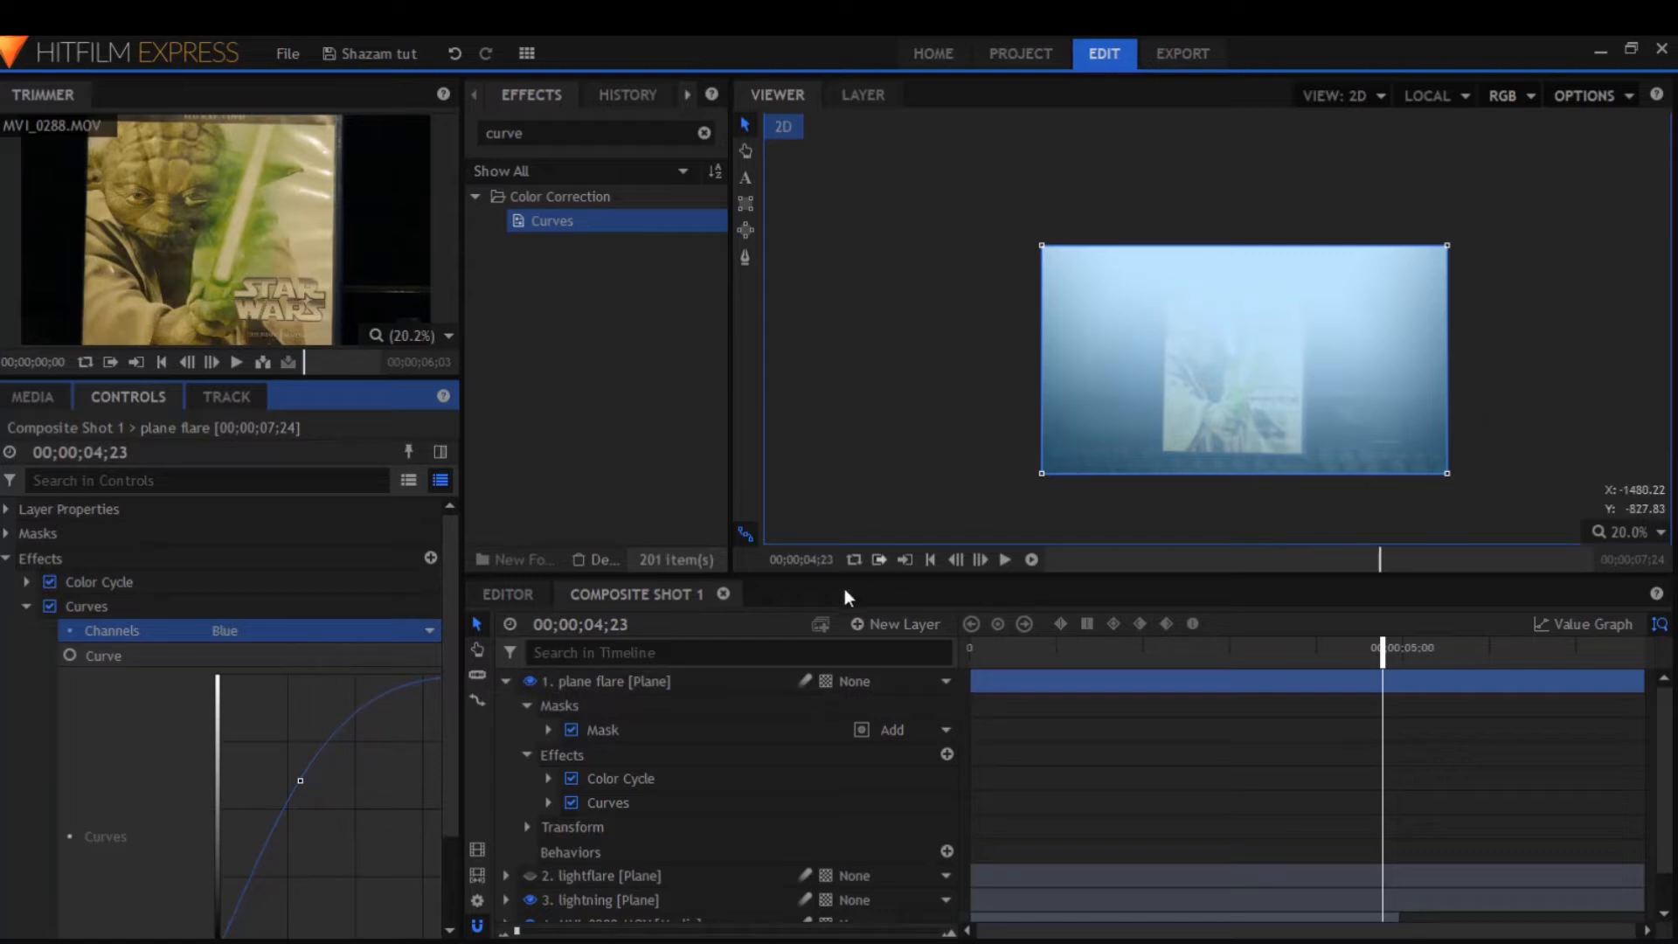
{"action": "left_click", "coordinate": [506, 682]}
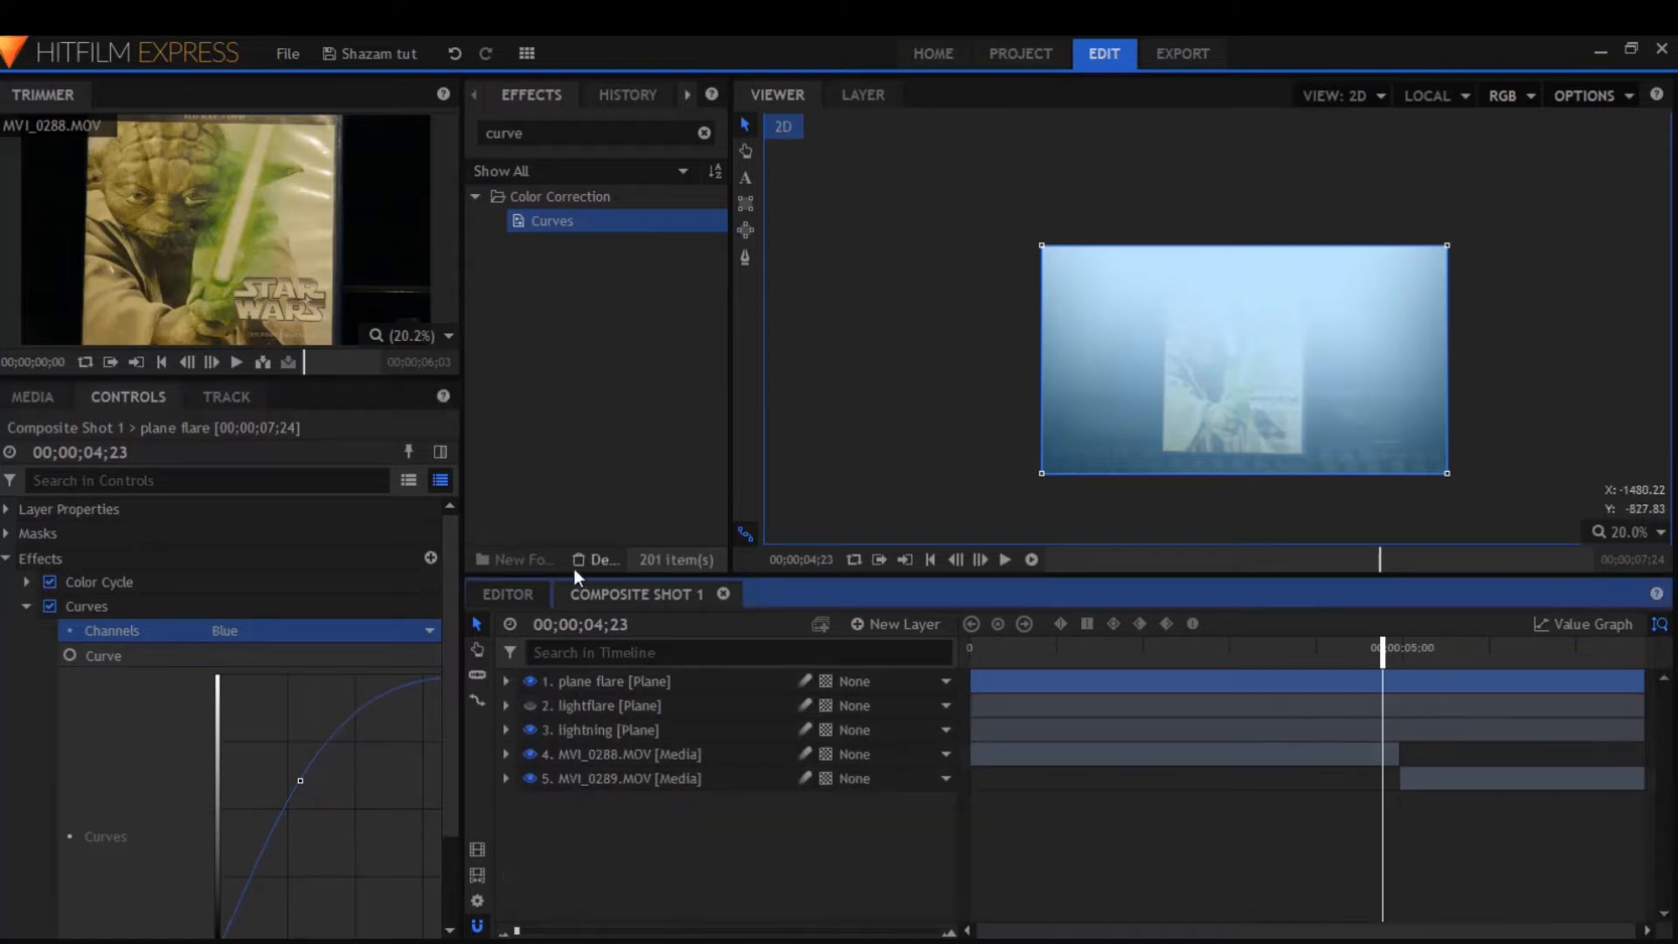
{"action": "left_click", "coordinate": [530, 705]}
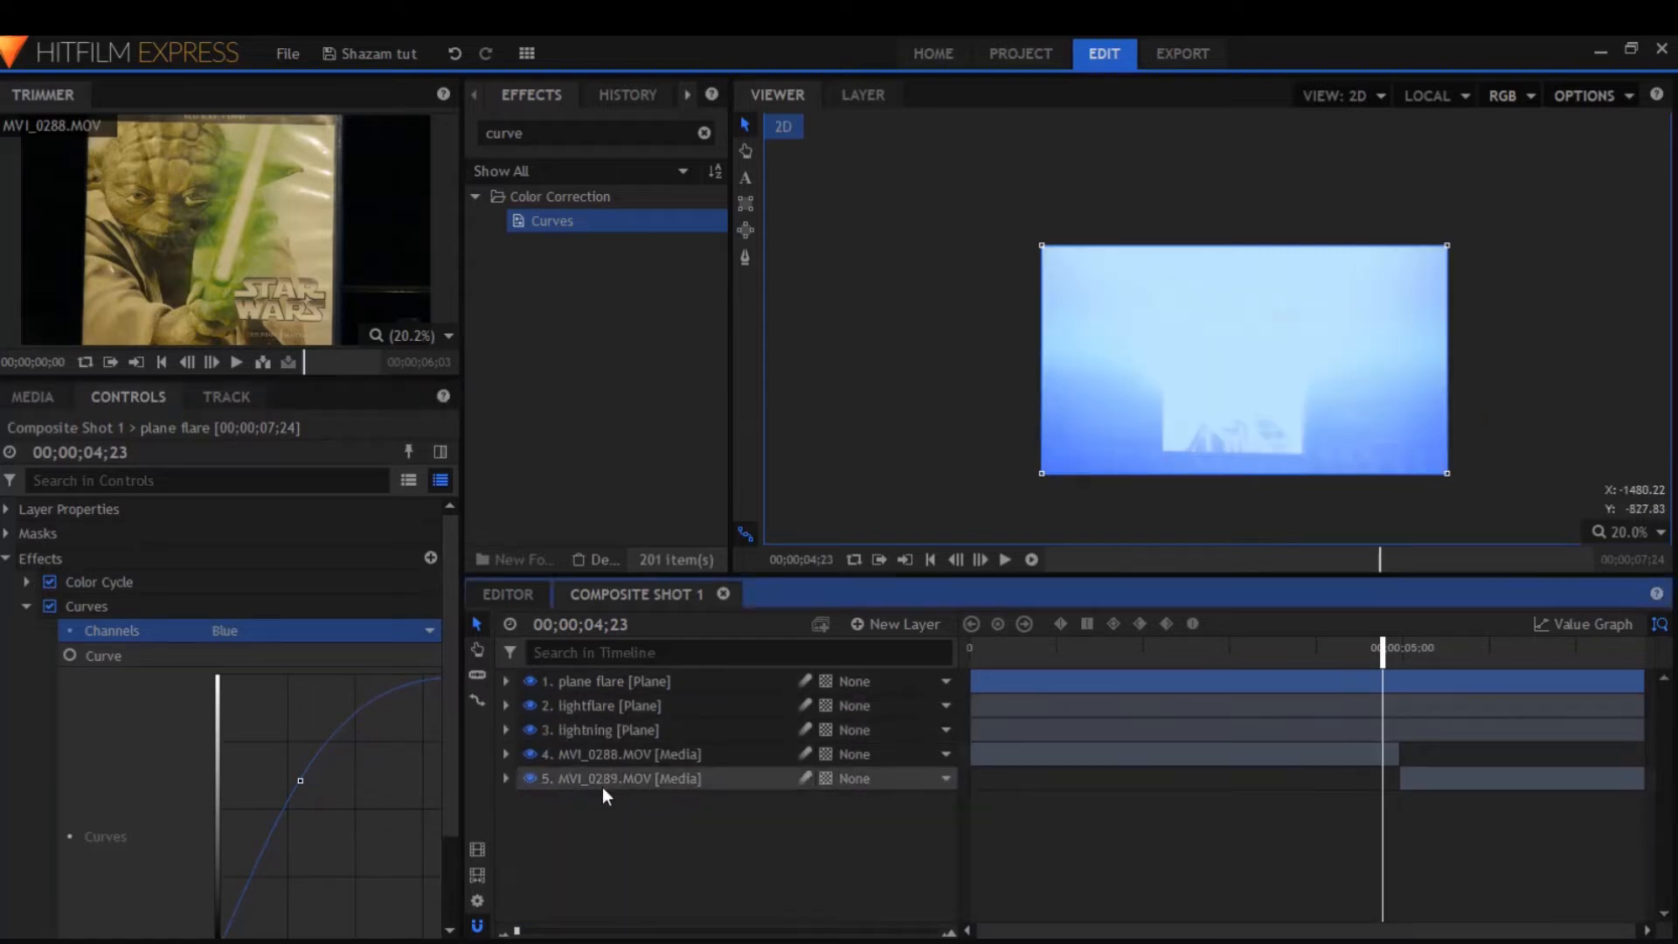
Keyframe the plane flare layer's Opacity at 0% at 00;00;04;07
{"action": "left_click", "coordinate": [1262, 661]}
{"action": "key", "text": "space"}
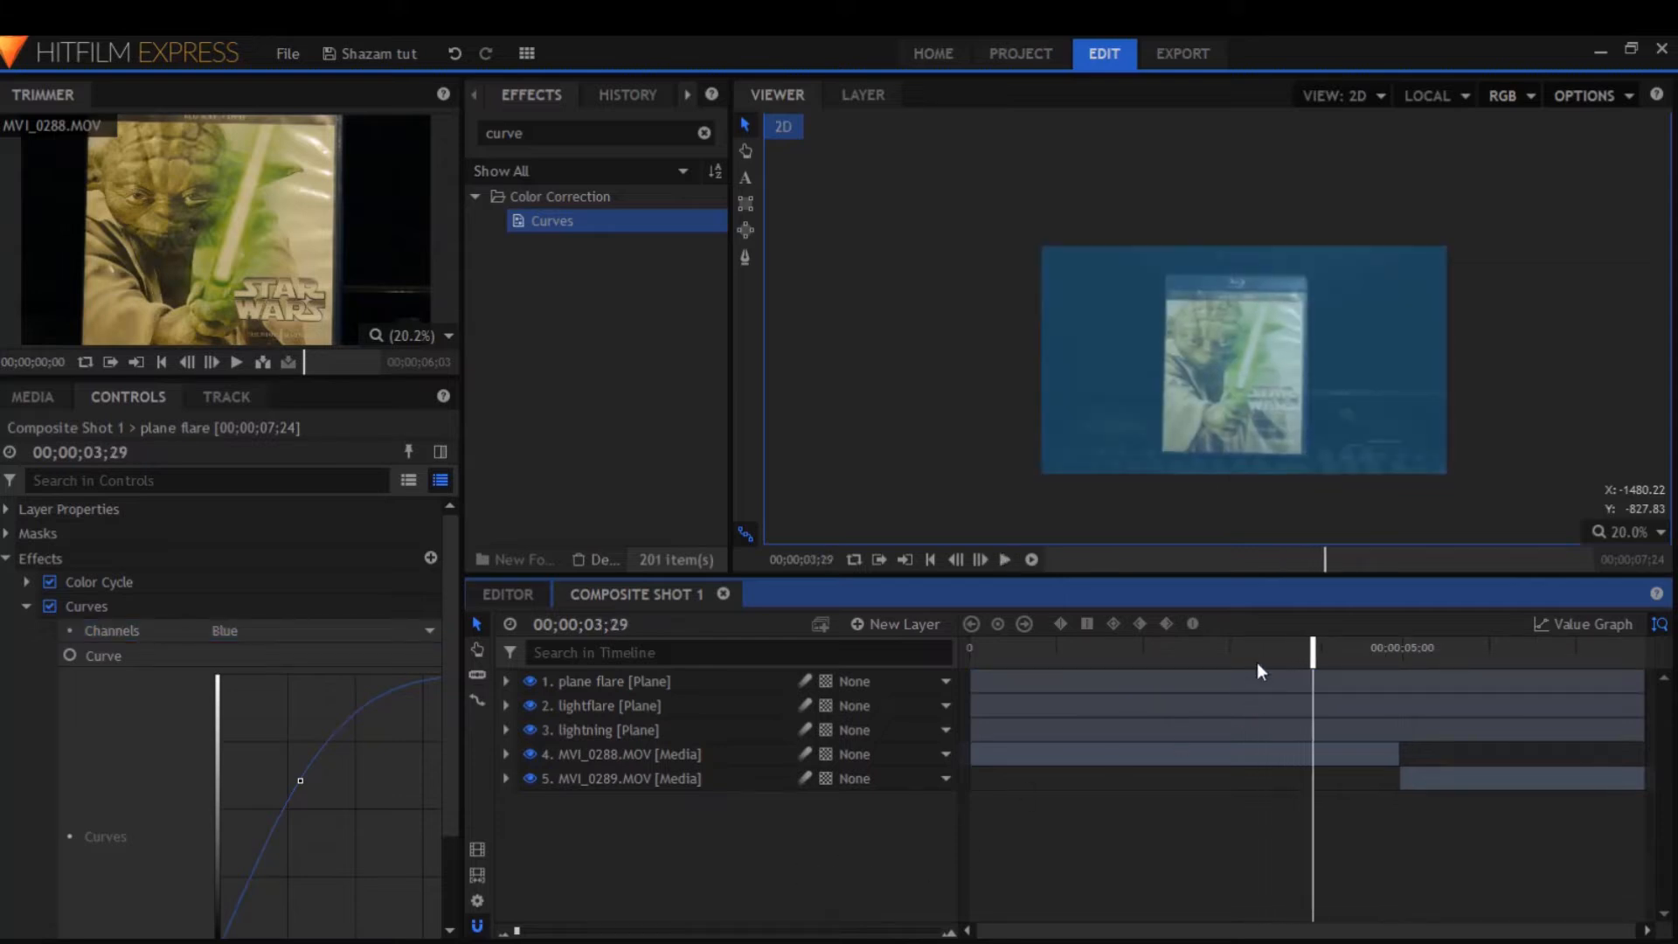
{"action": "mouse_move", "coordinate": [1325, 645]}
{"action": "left_mouse_down"}
{"action": "mouse_move", "coordinate": [1423, 644]}
{"action": "mouse_move", "coordinate": [1336, 644]}
{"action": "left_mouse_up"}
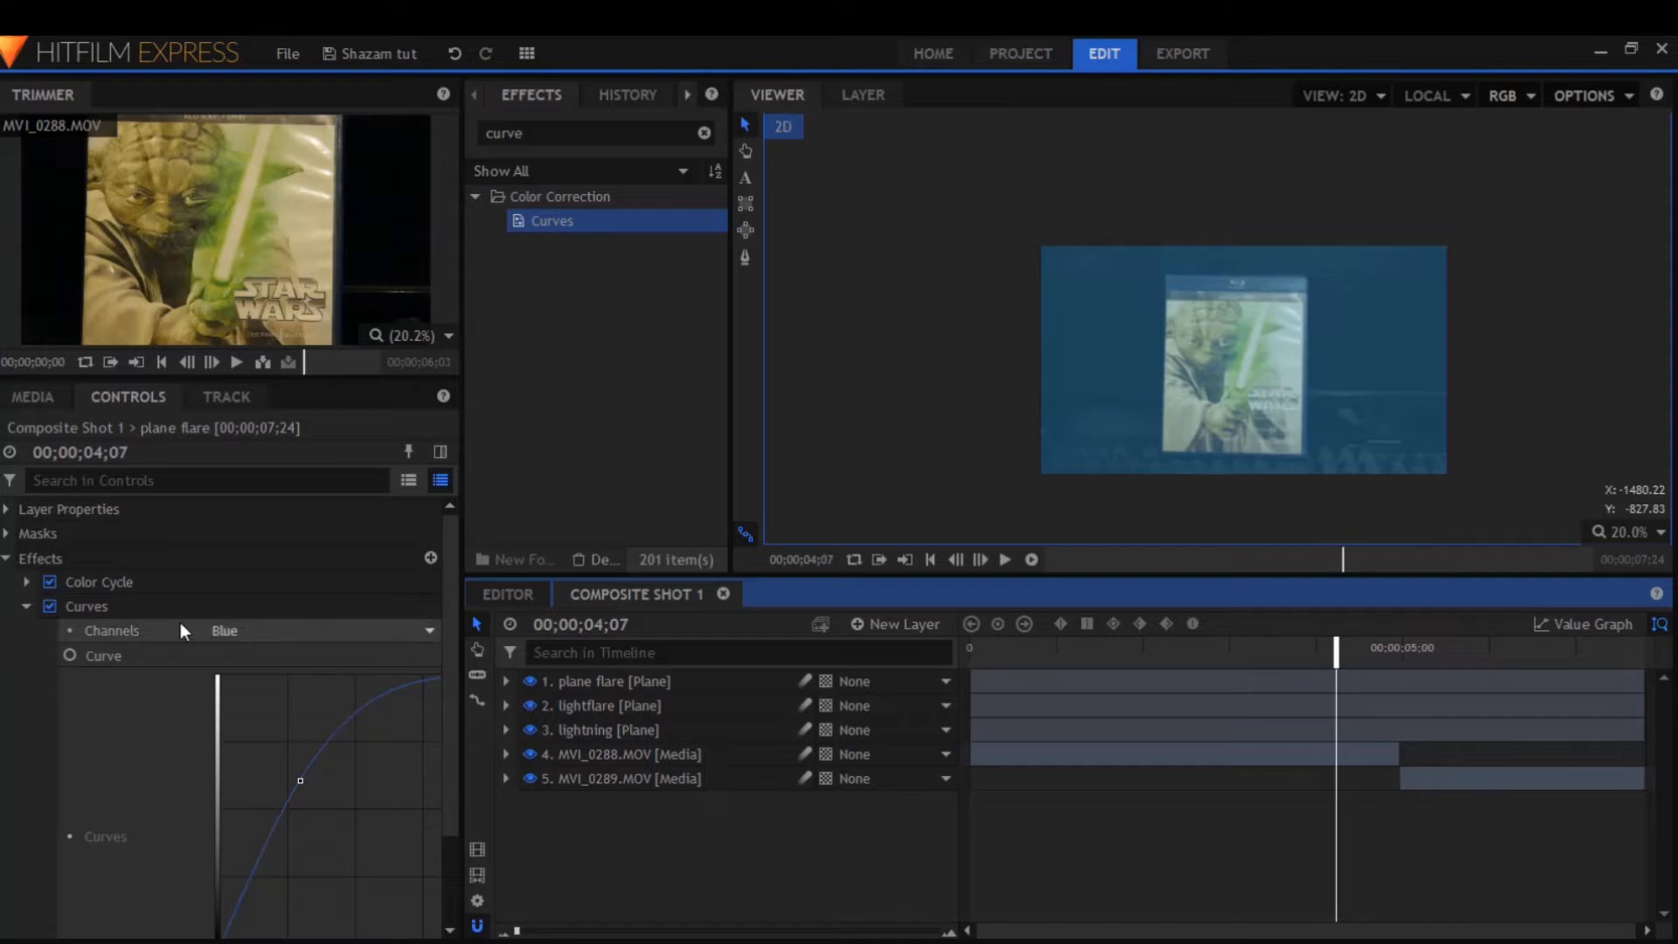
{"action": "left_click", "coordinate": [21, 603]}
{"action": "left_click", "coordinate": [6, 557]}
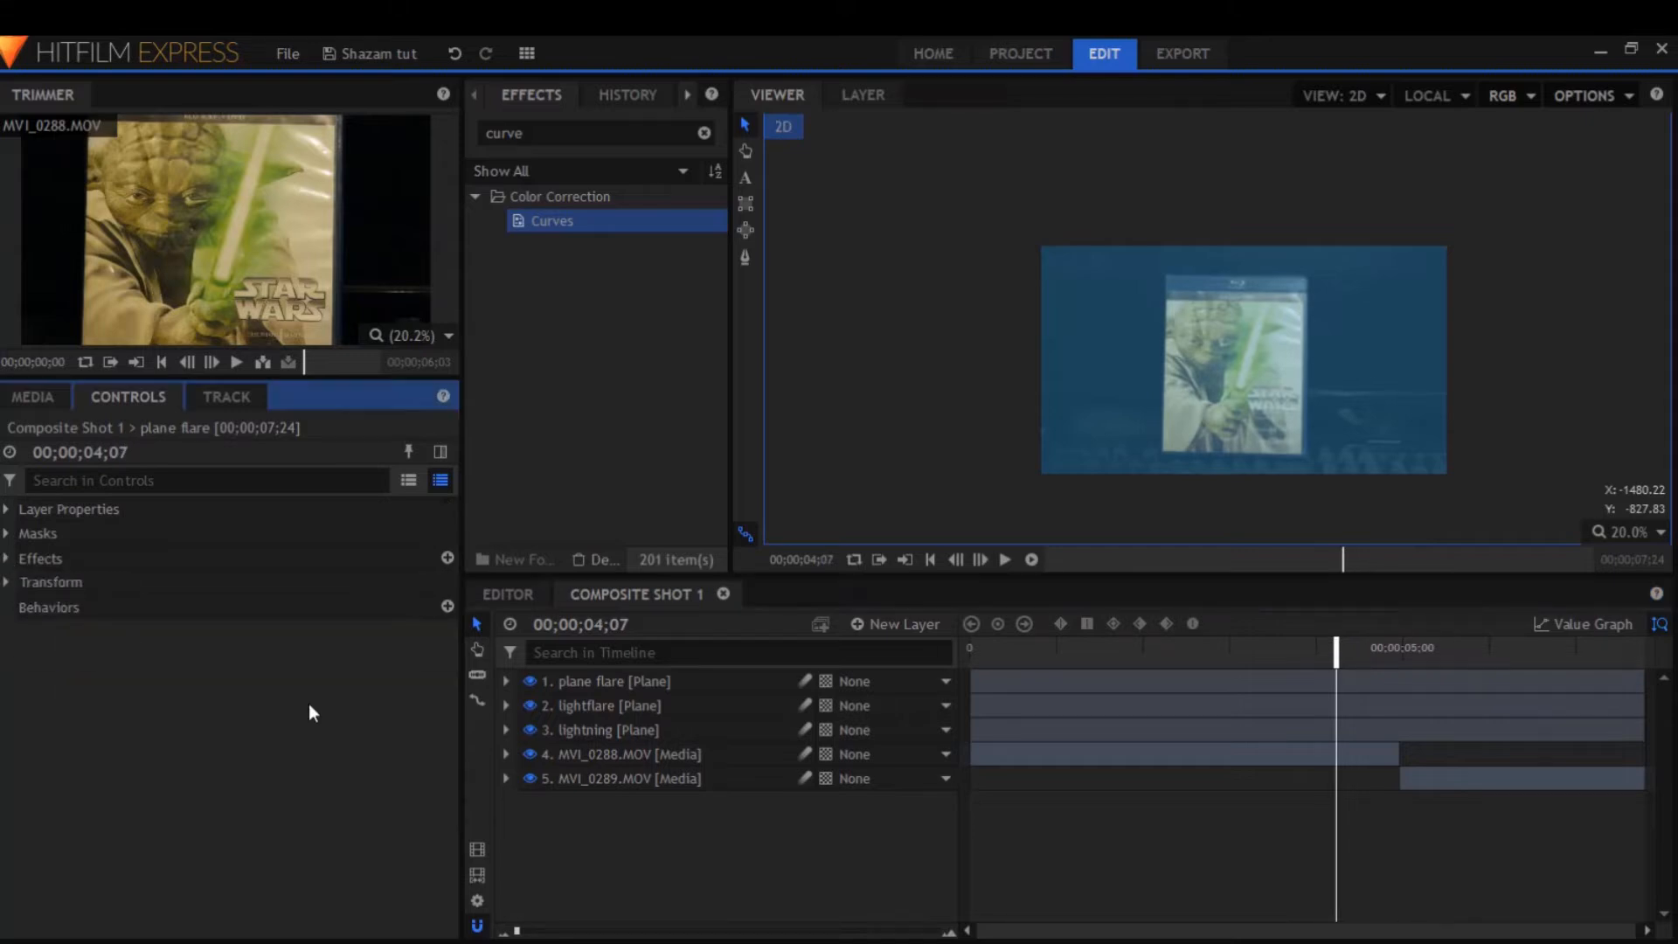
{"action": "left_click", "coordinate": [506, 681]}
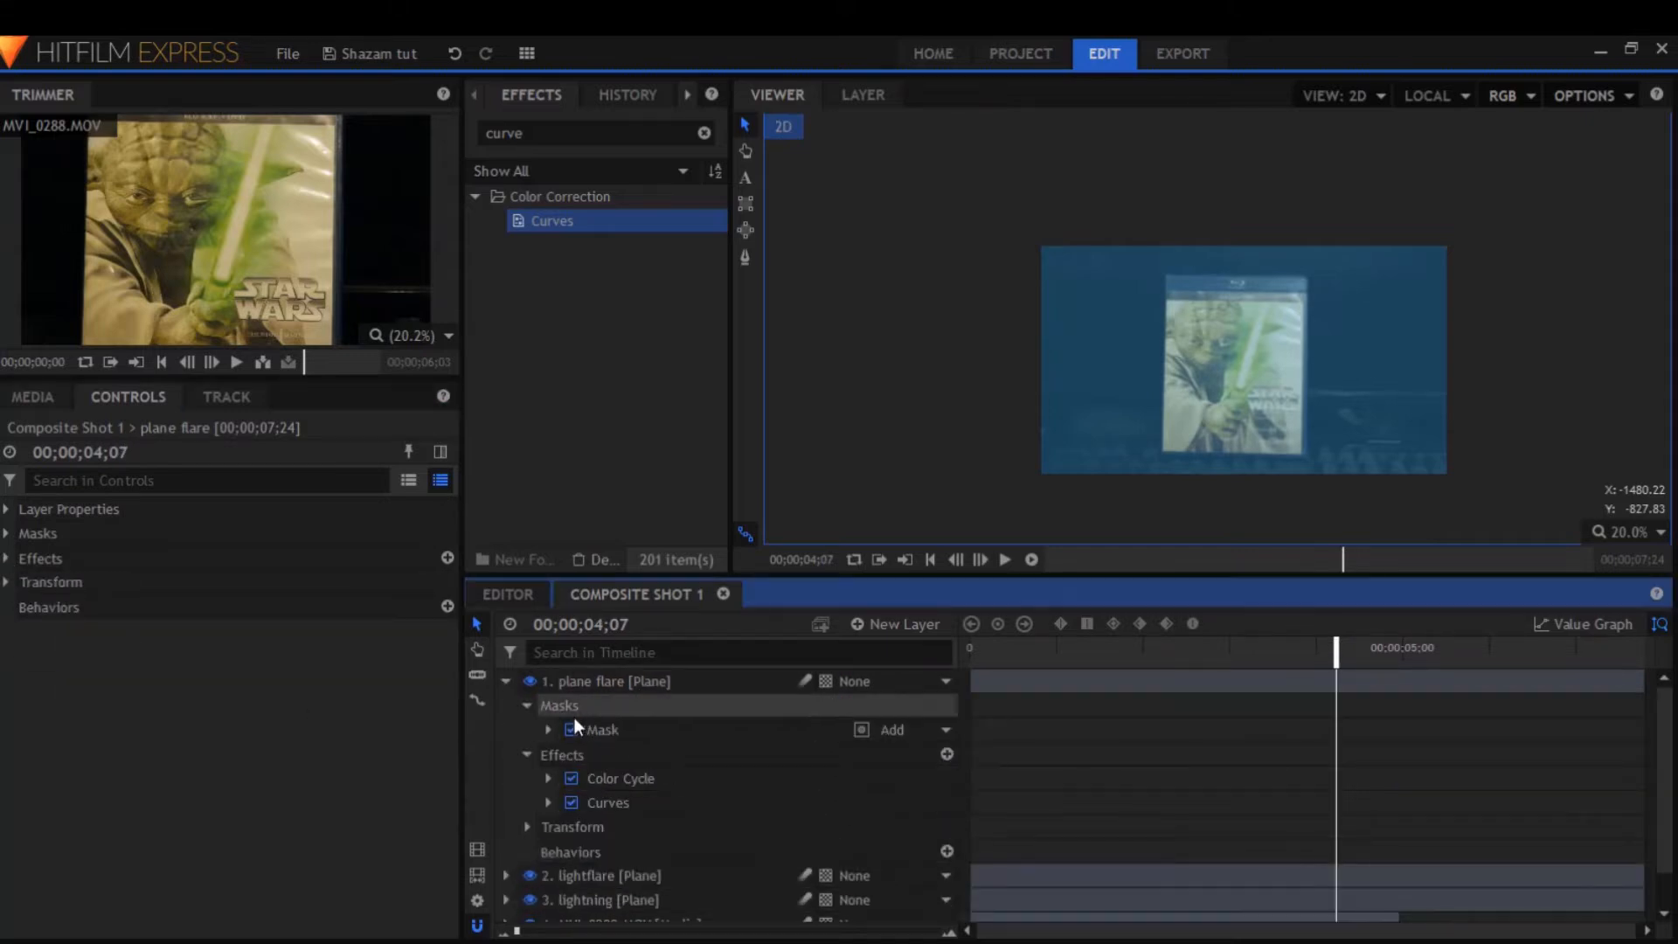
{"action": "left_click", "coordinate": [552, 826]}
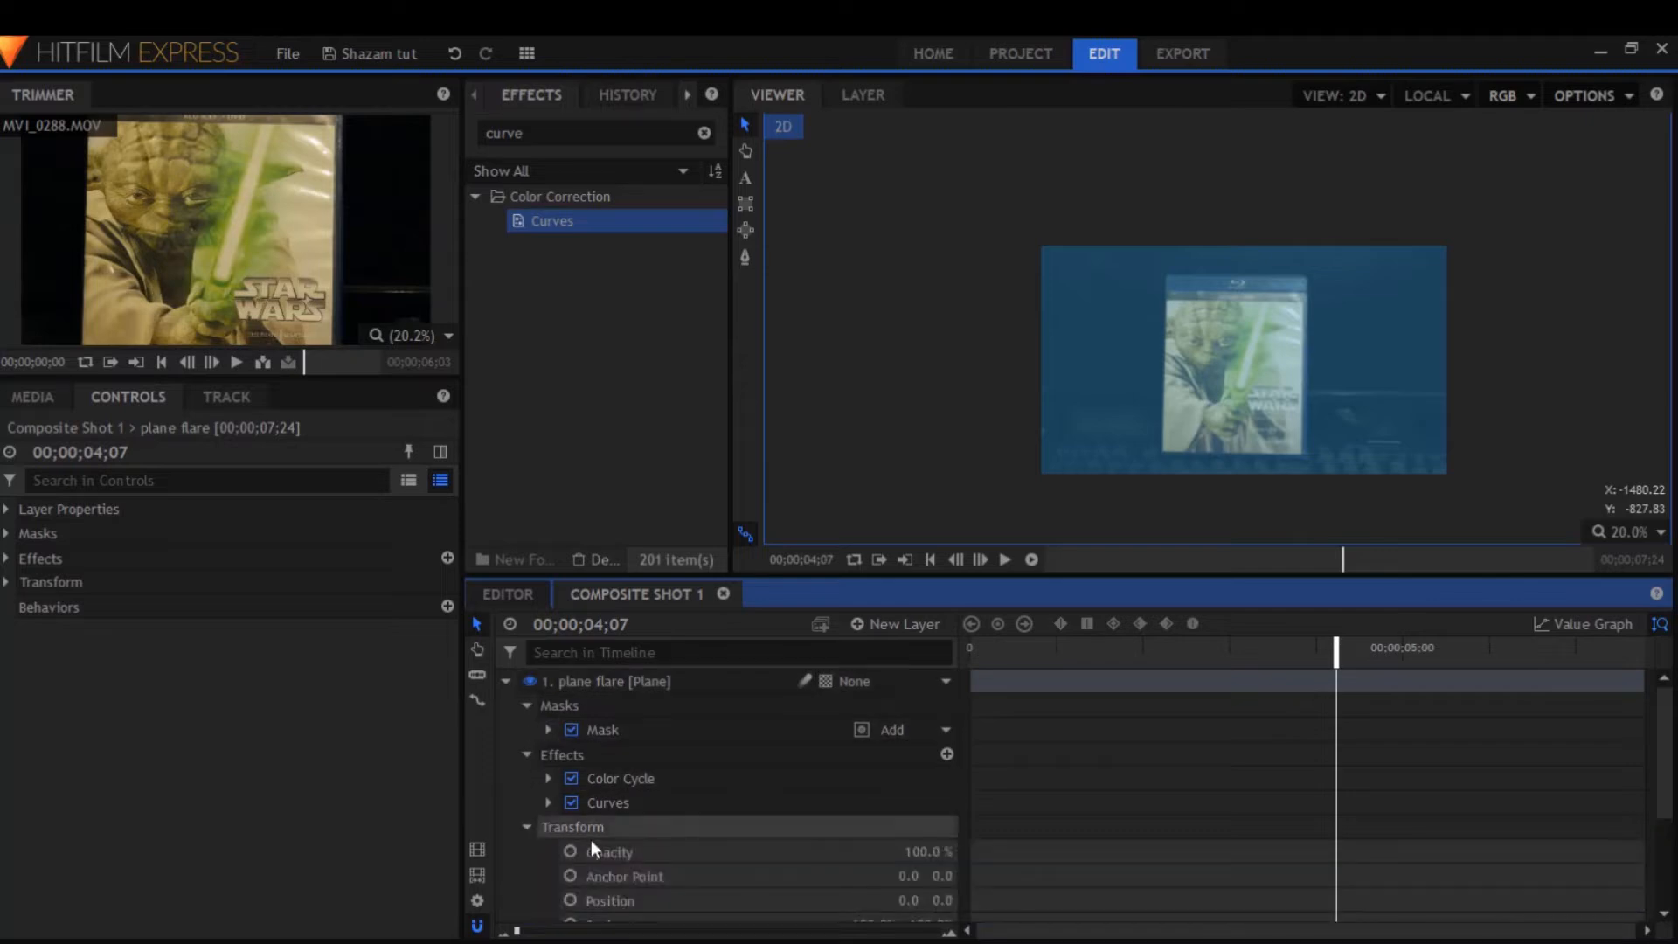
{"action": "left_click", "coordinate": [577, 852]}
{"action": "left_click_drag", "start_coordinate": [931, 852], "coordinate": [844, 852]}
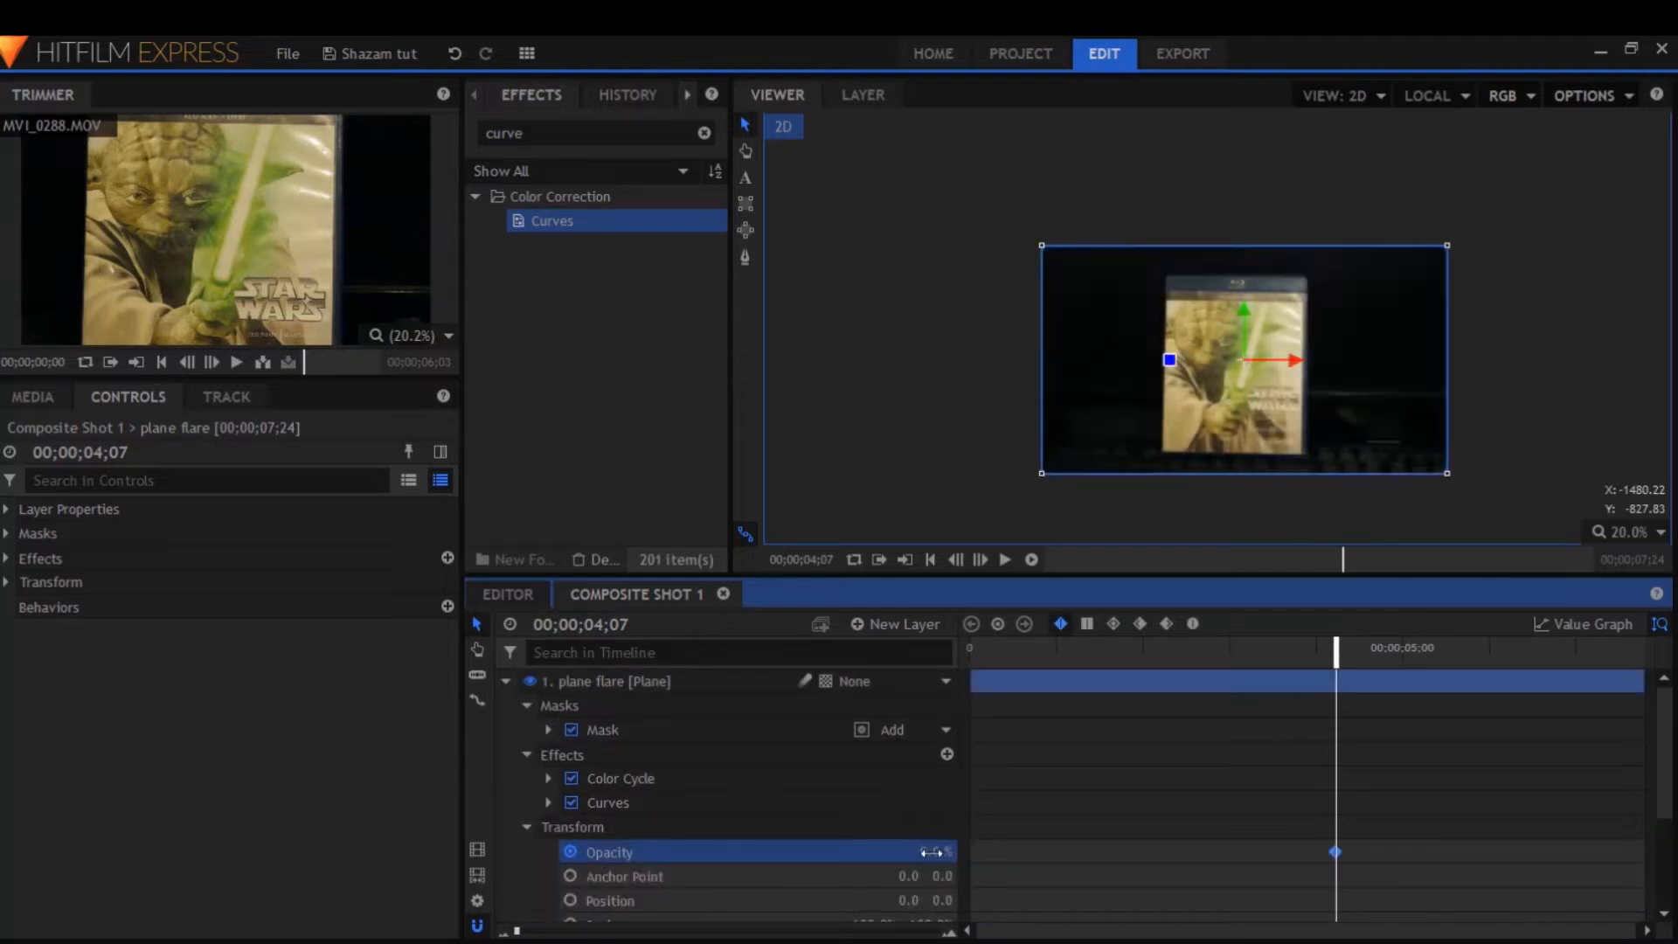
Add an Opacity keyframe of 22% to the plane flare layer near 00;00;04;20
{"action": "key", "text": "."}
{"action": "key", "text": "."}
{"action": "key", "text": "."}
{"action": "key", "text": "."}
{"action": "key", "text": "."}
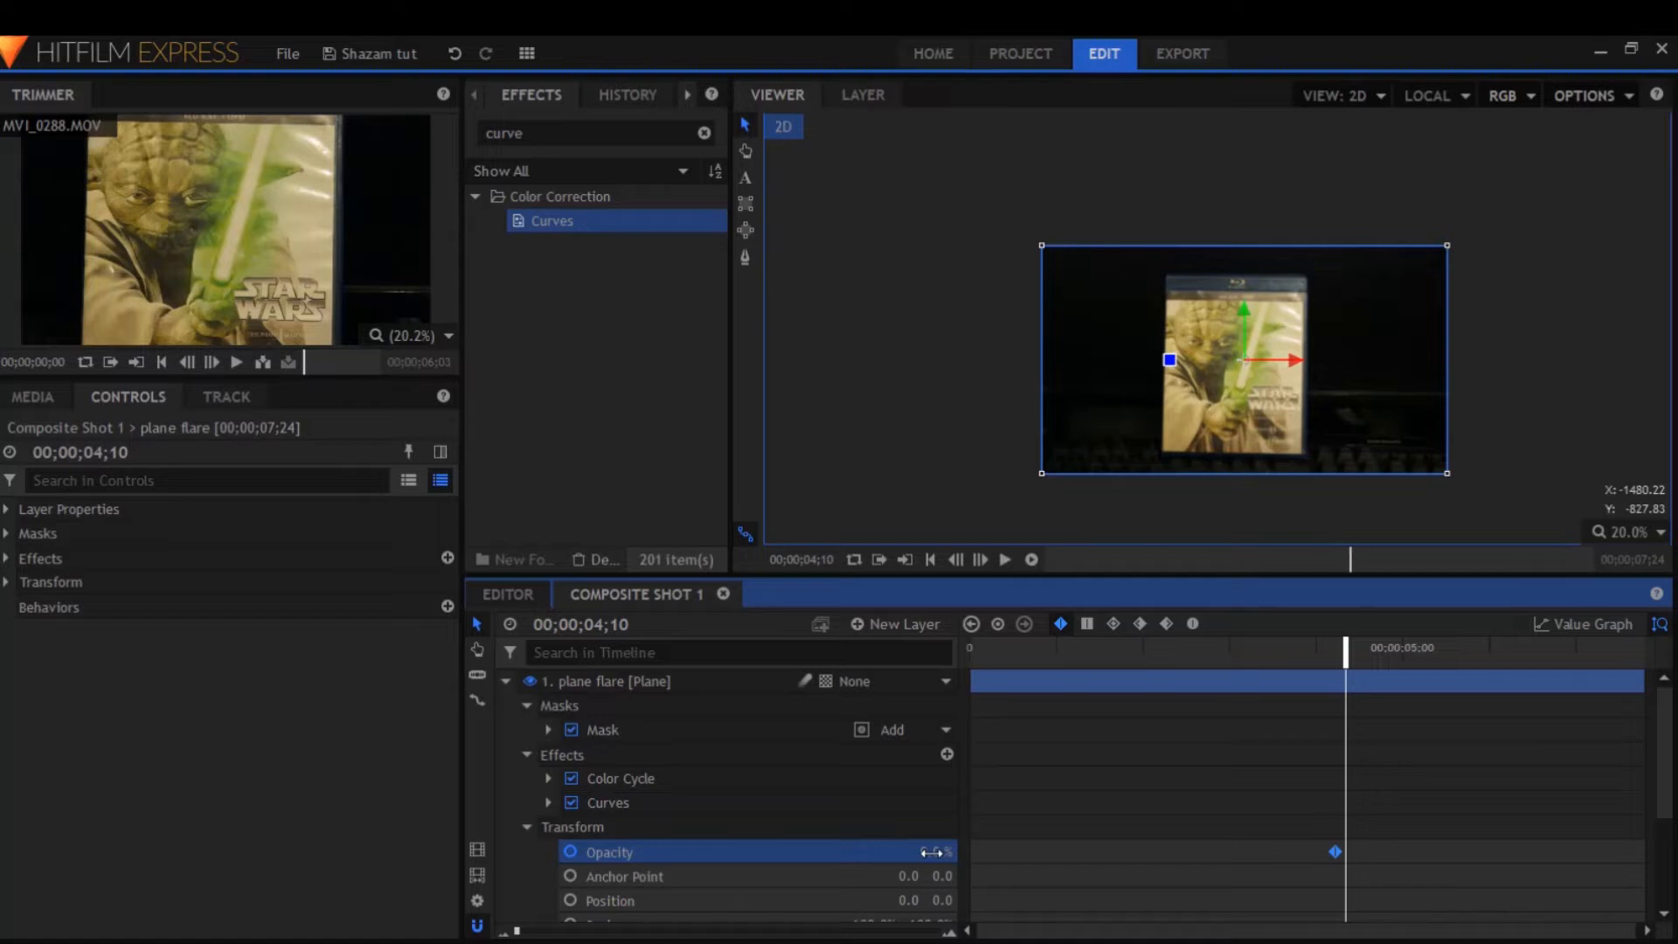
{"action": "key", "text": "."}
{"action": "key", "text": "."}
{"action": "key", "text": "."}
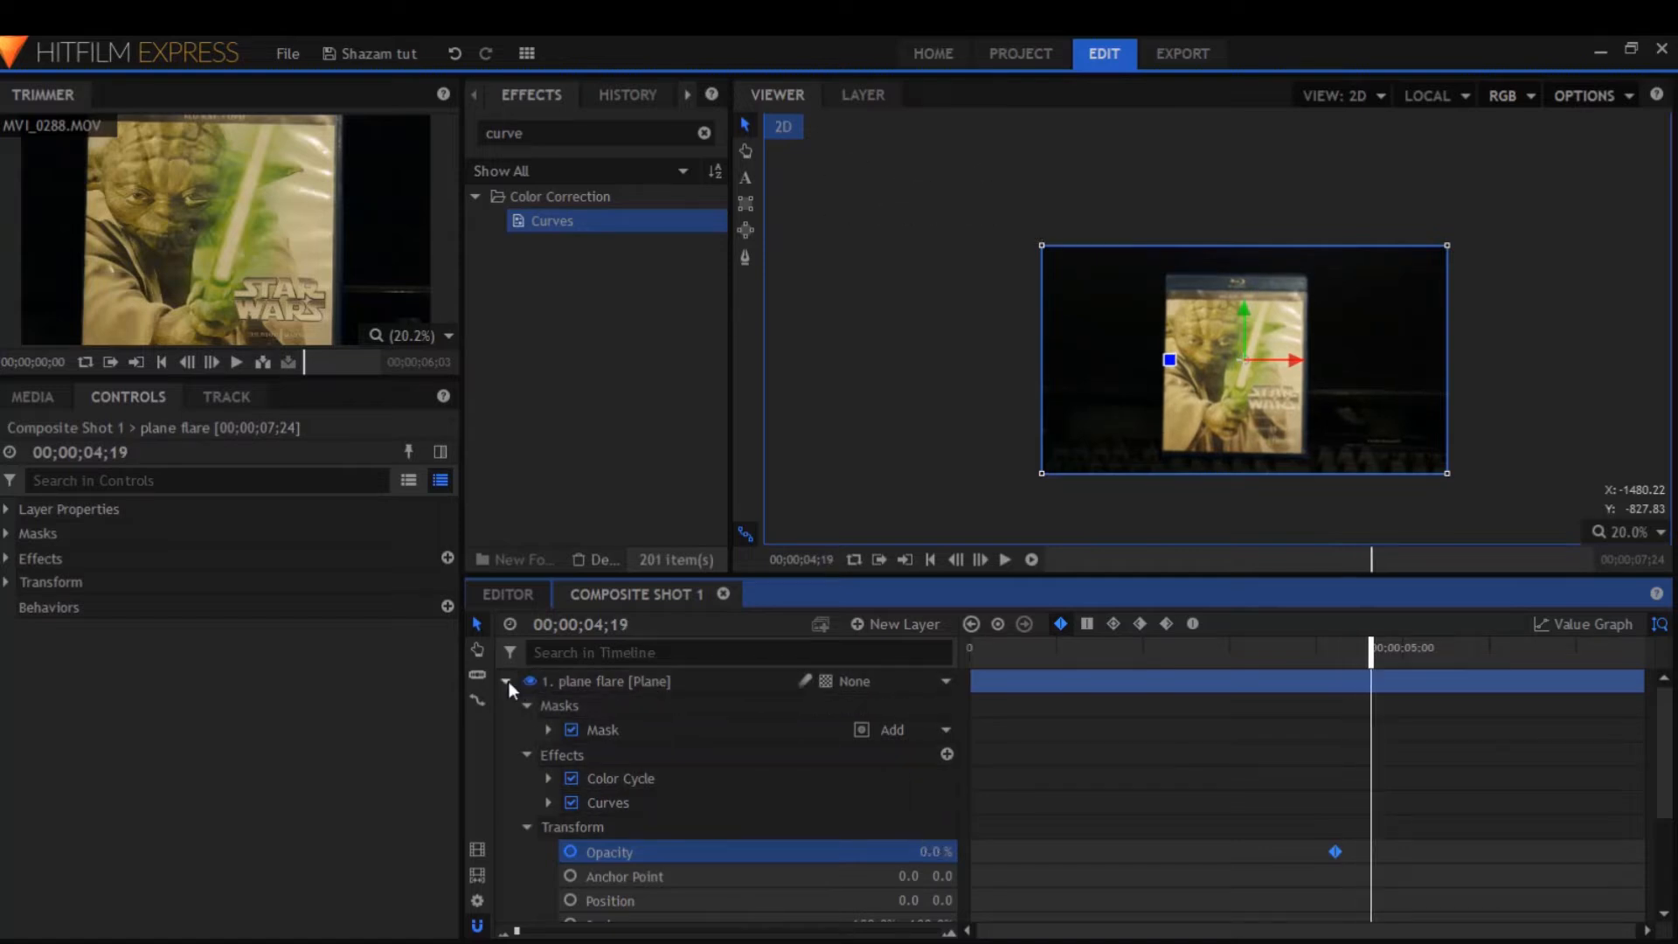
{"action": "left_click", "coordinate": [506, 681]}
{"action": "key", "text": "."}
{"action": "key", "text": "."}
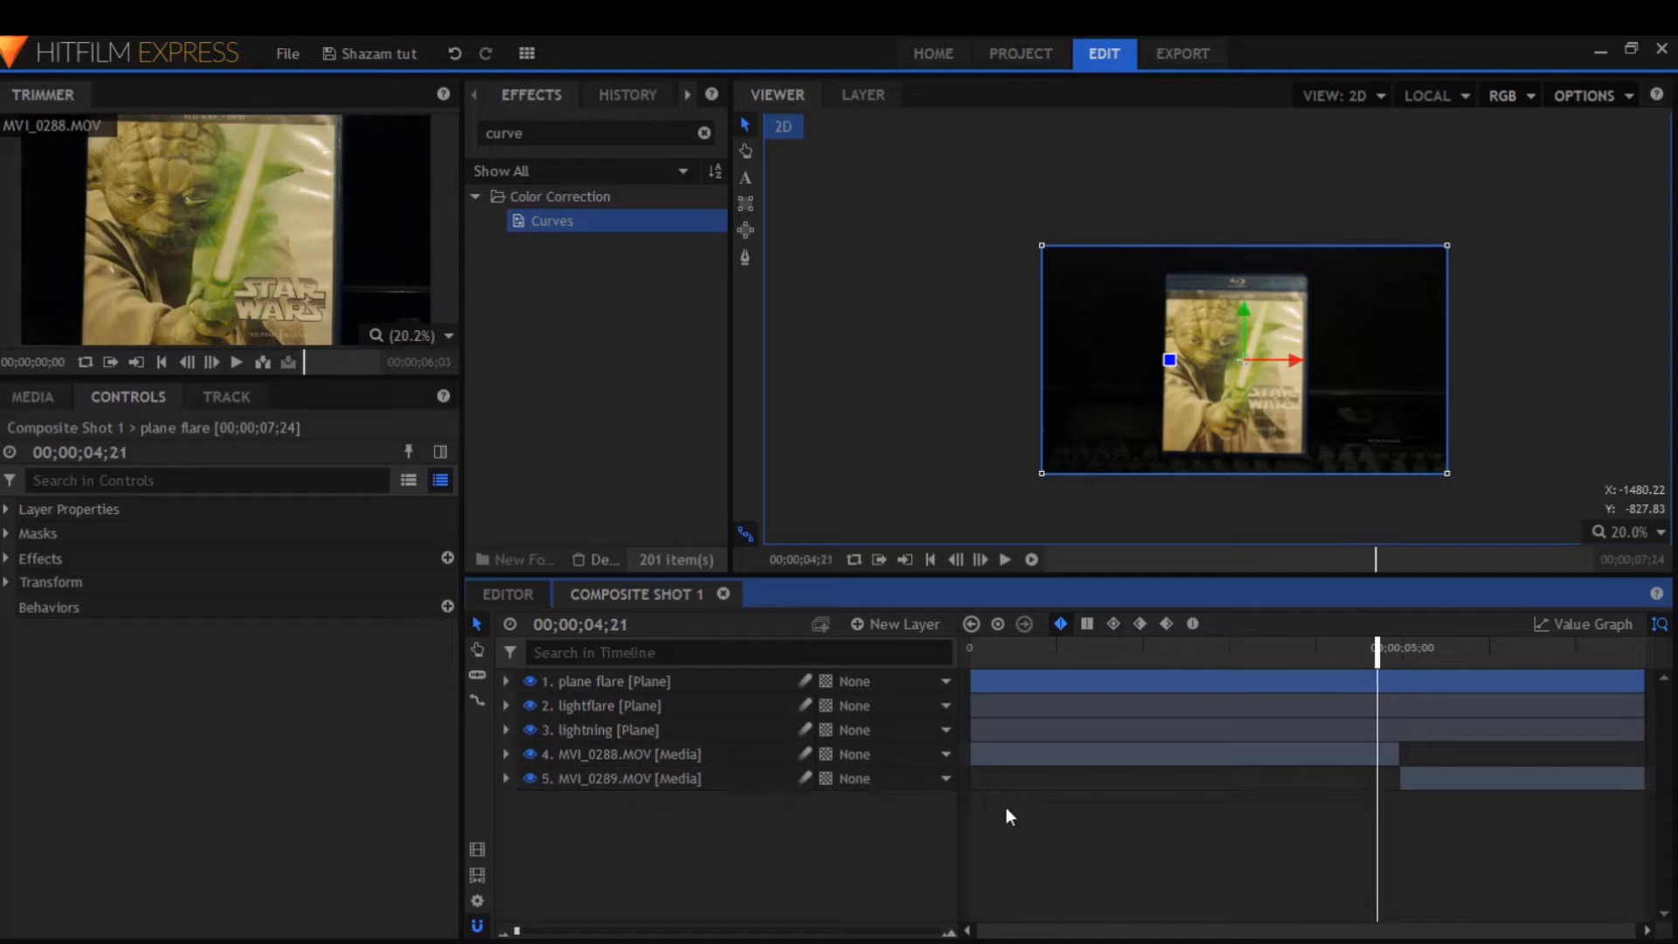
{"action": "key", "text": "comma"}
{"action": "key", "text": "comma"}
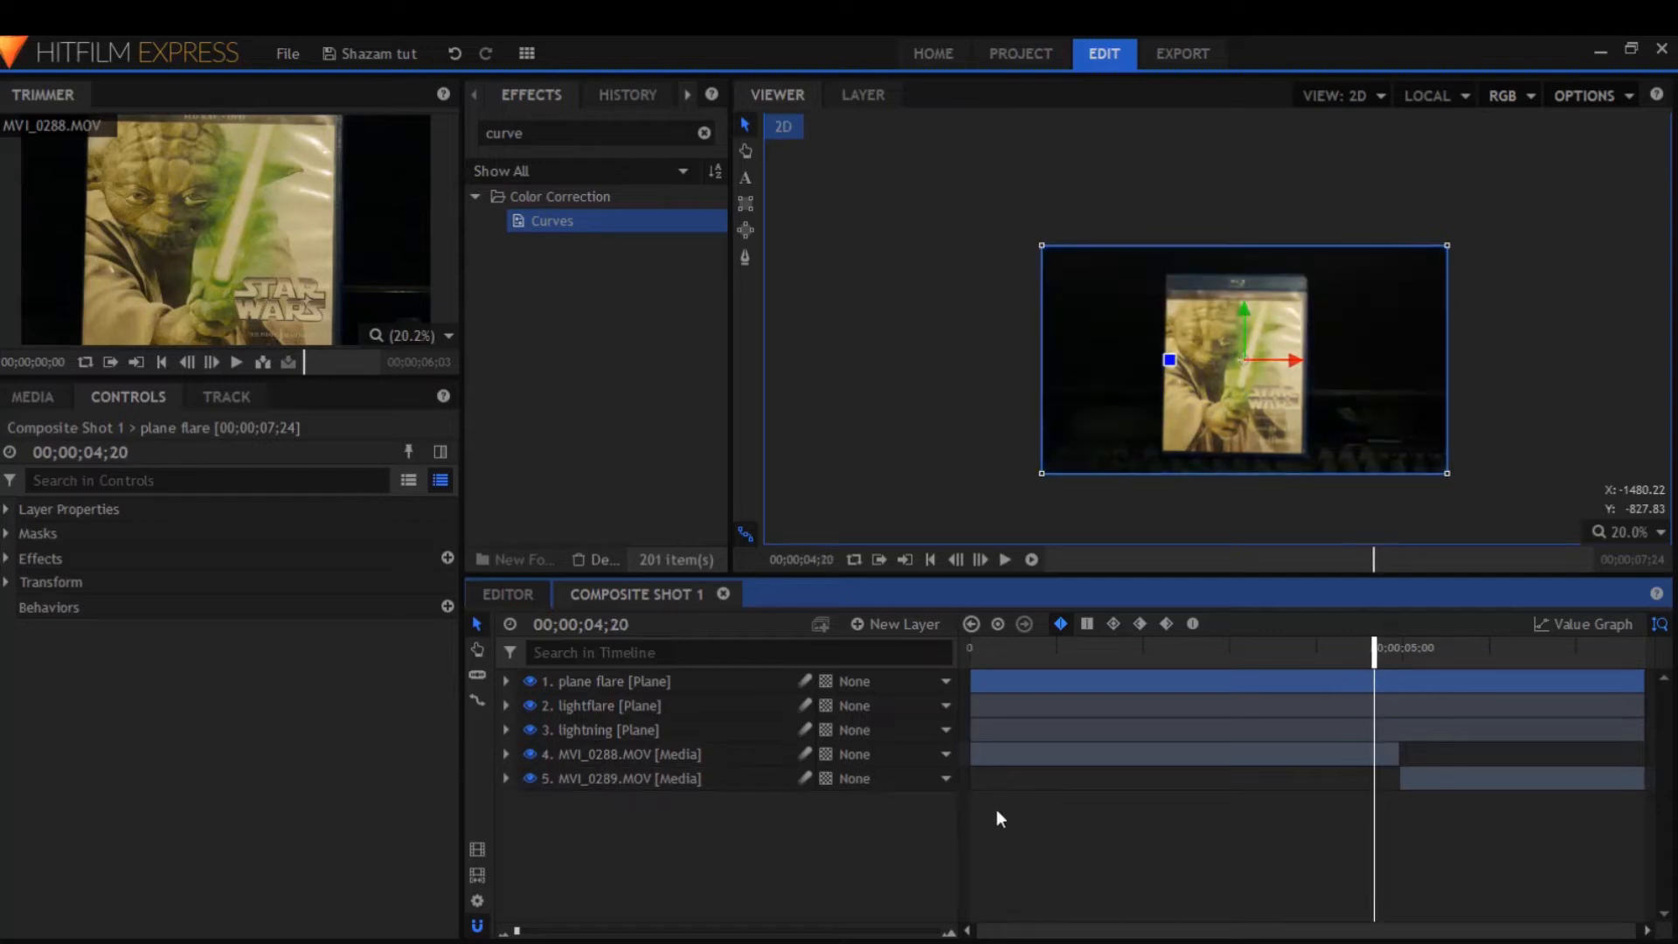
{"action": "left_click", "coordinate": [7, 582]}
{"action": "left_click_drag", "start_coordinate": [444, 610], "coordinate": [481, 609]}
Keyframe the plane flare's Opacity at 100% a few frames further on and back to 0% at 00;00;05;06
{"action": "key", "text": "period"}
{"action": "key", "text": "period"}
{"action": "key", "text": "period"}
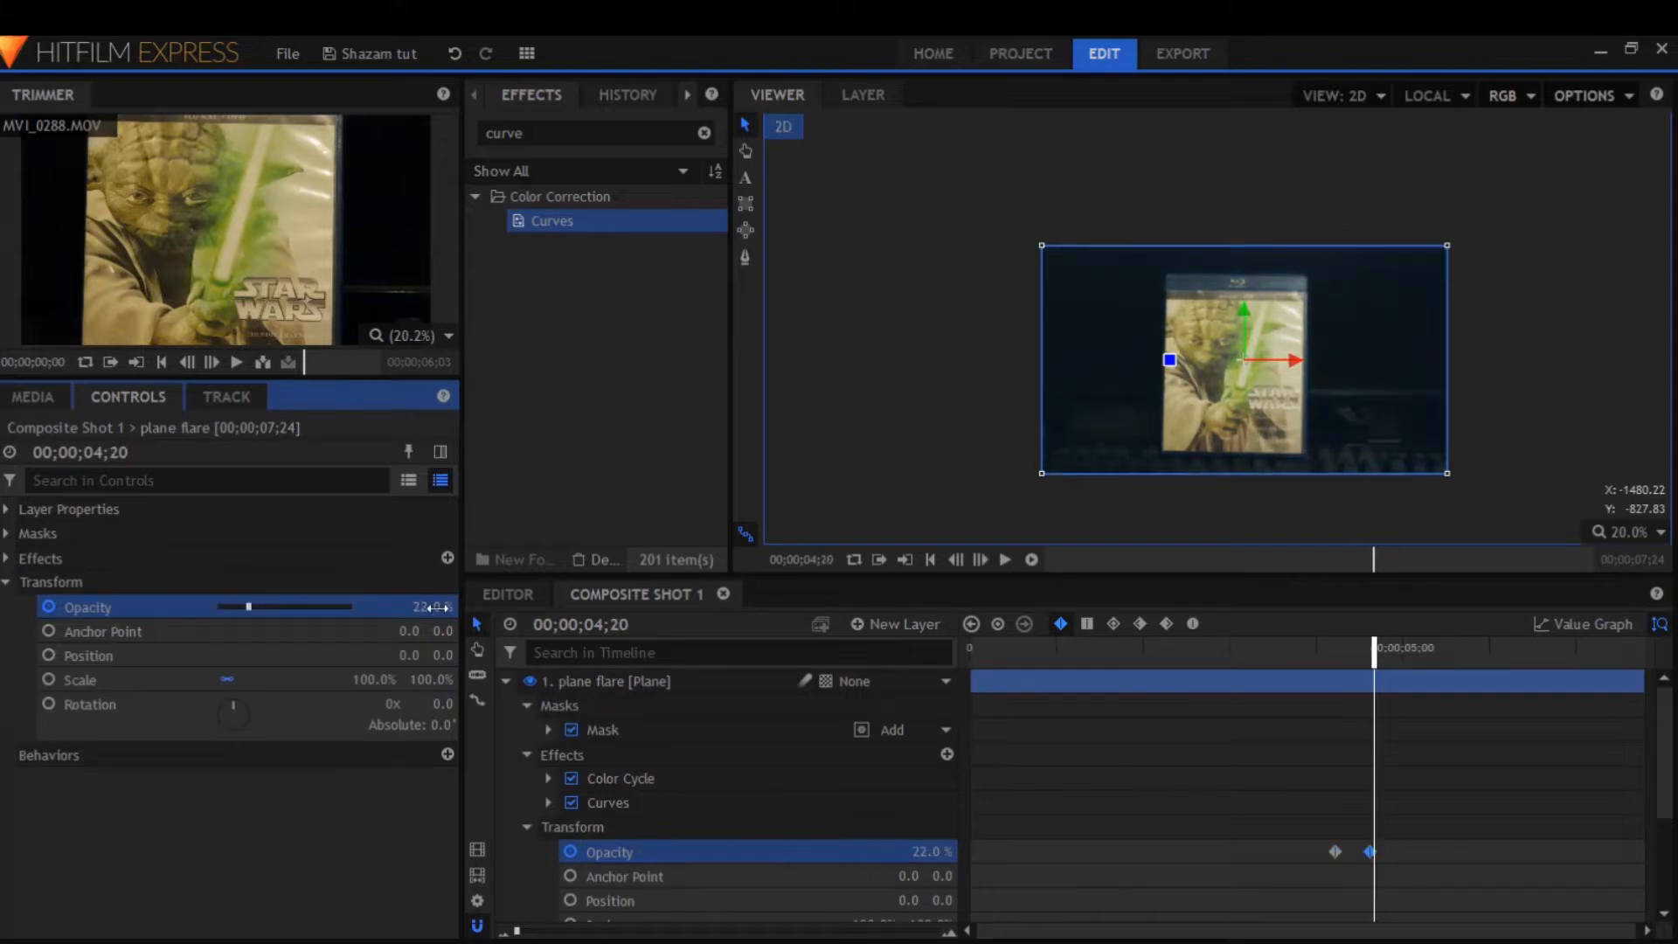
{"action": "left_click_drag", "start_coordinate": [248, 607], "coordinate": [361, 616]}
{"action": "key", "text": "space"}
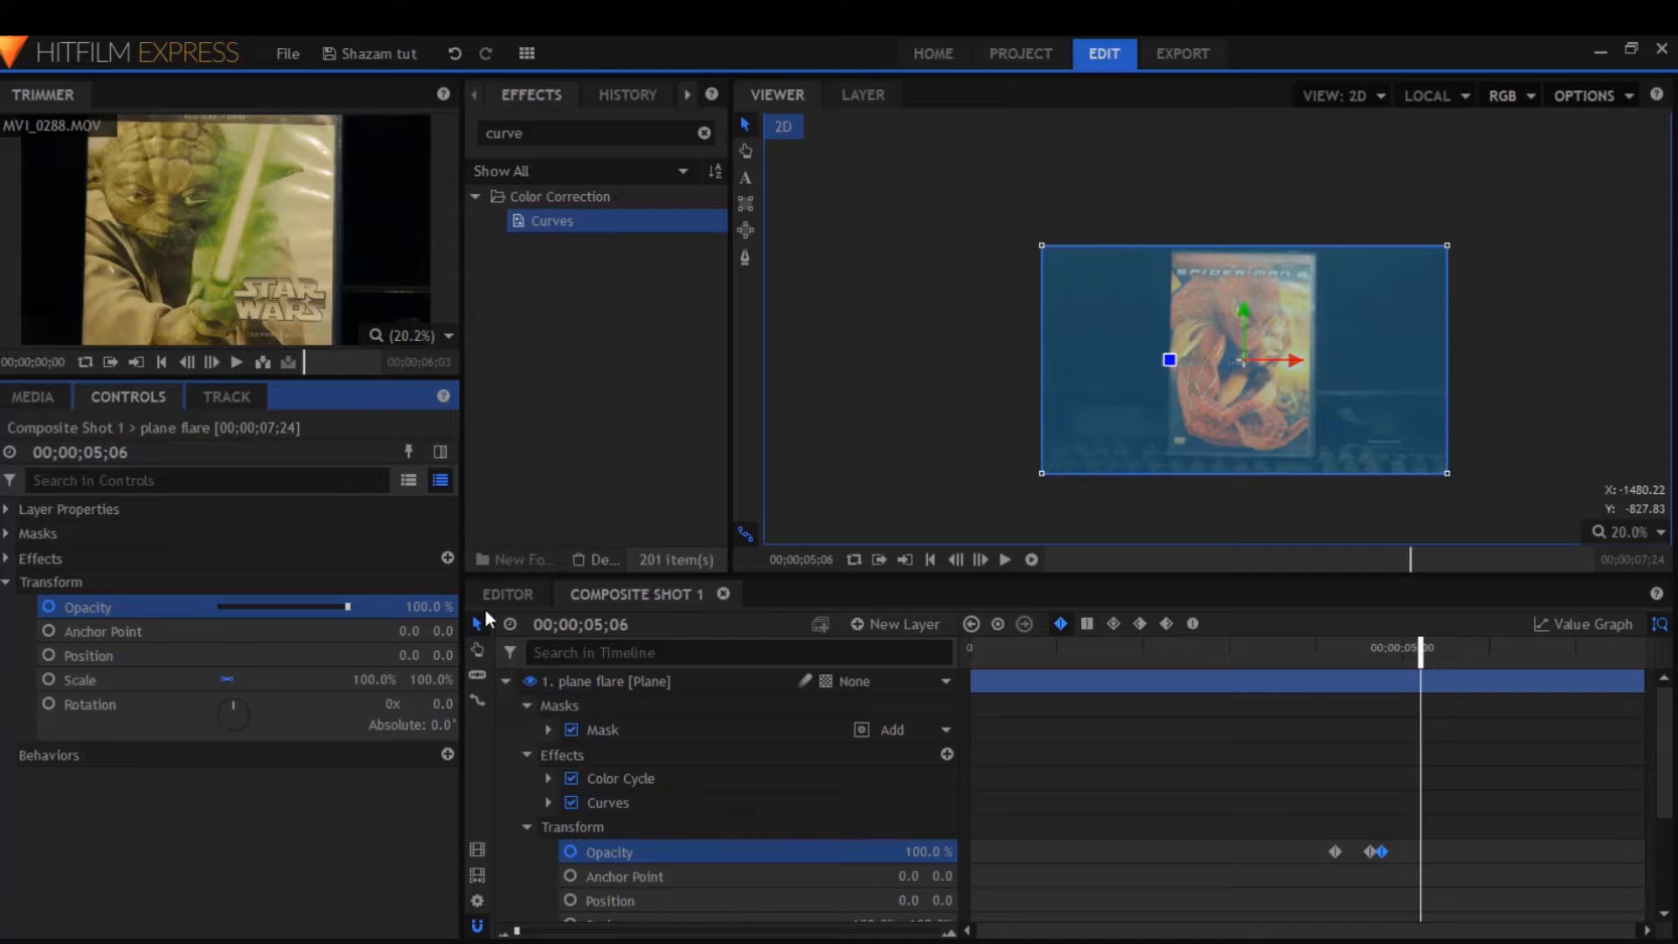
{"action": "left_click_drag", "start_coordinate": [348, 606], "coordinate": [219, 610]}
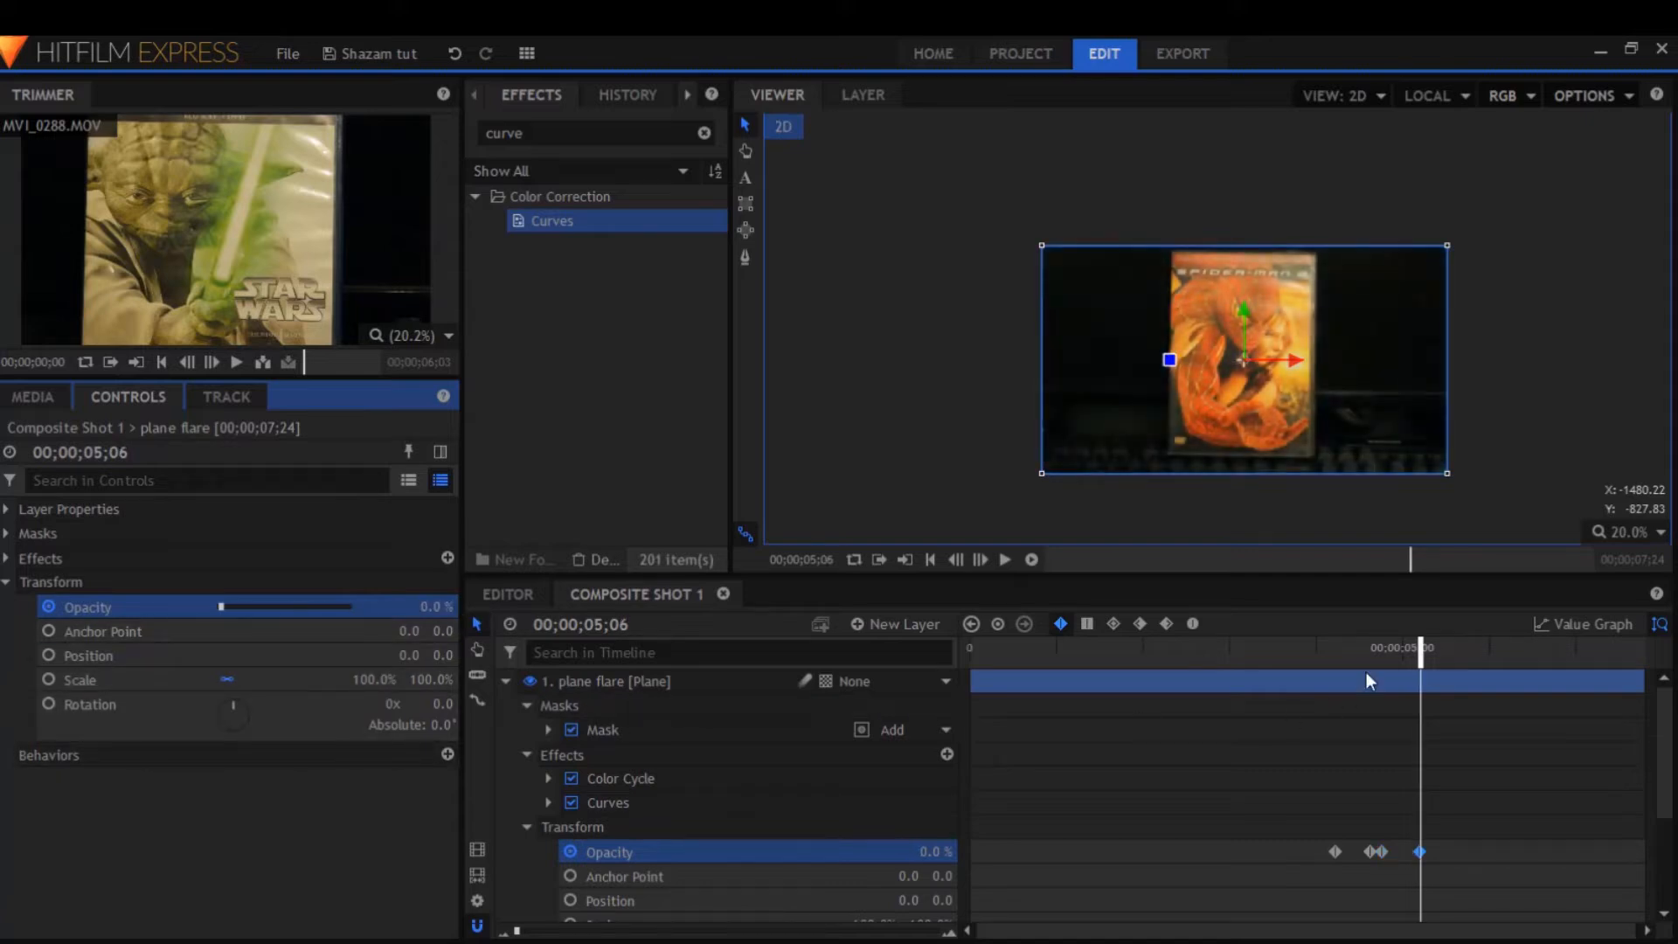
Collapse the plane flare layer and play through the transition to check how the blue flash fades in and out
{"action": "left_click", "coordinate": [1188, 645]}
{"action": "left_click", "coordinate": [505, 681]}
{"action": "left_click", "coordinate": [573, 841]}
{"action": "key", "text": "space"}
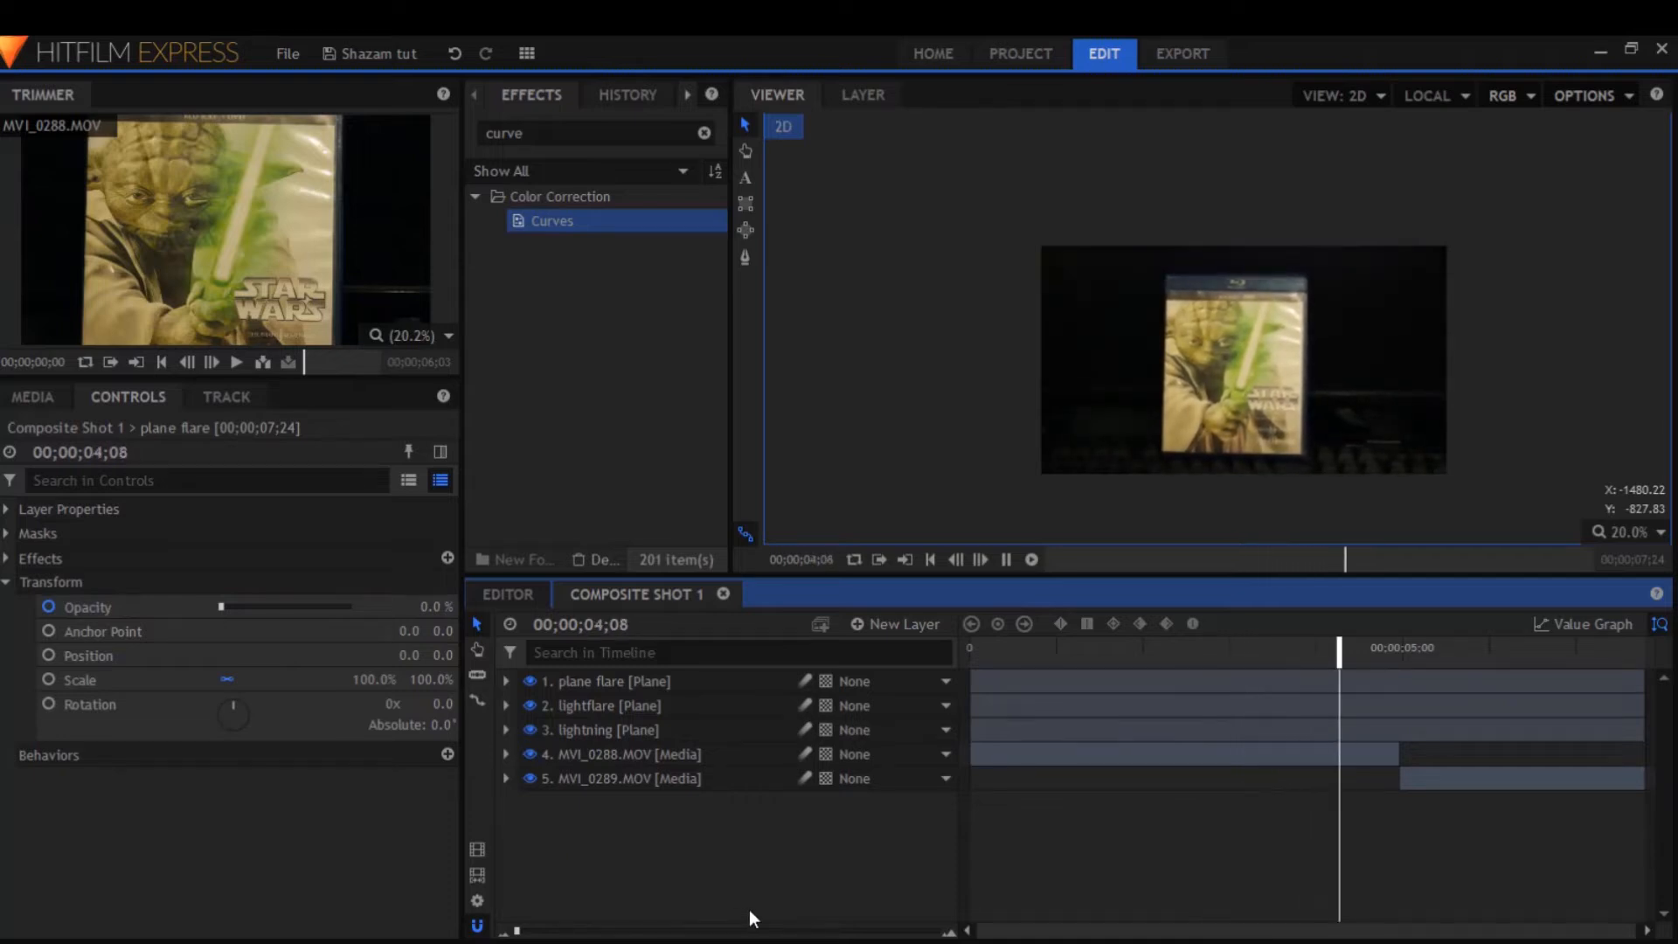
{"action": "key", "text": "space"}
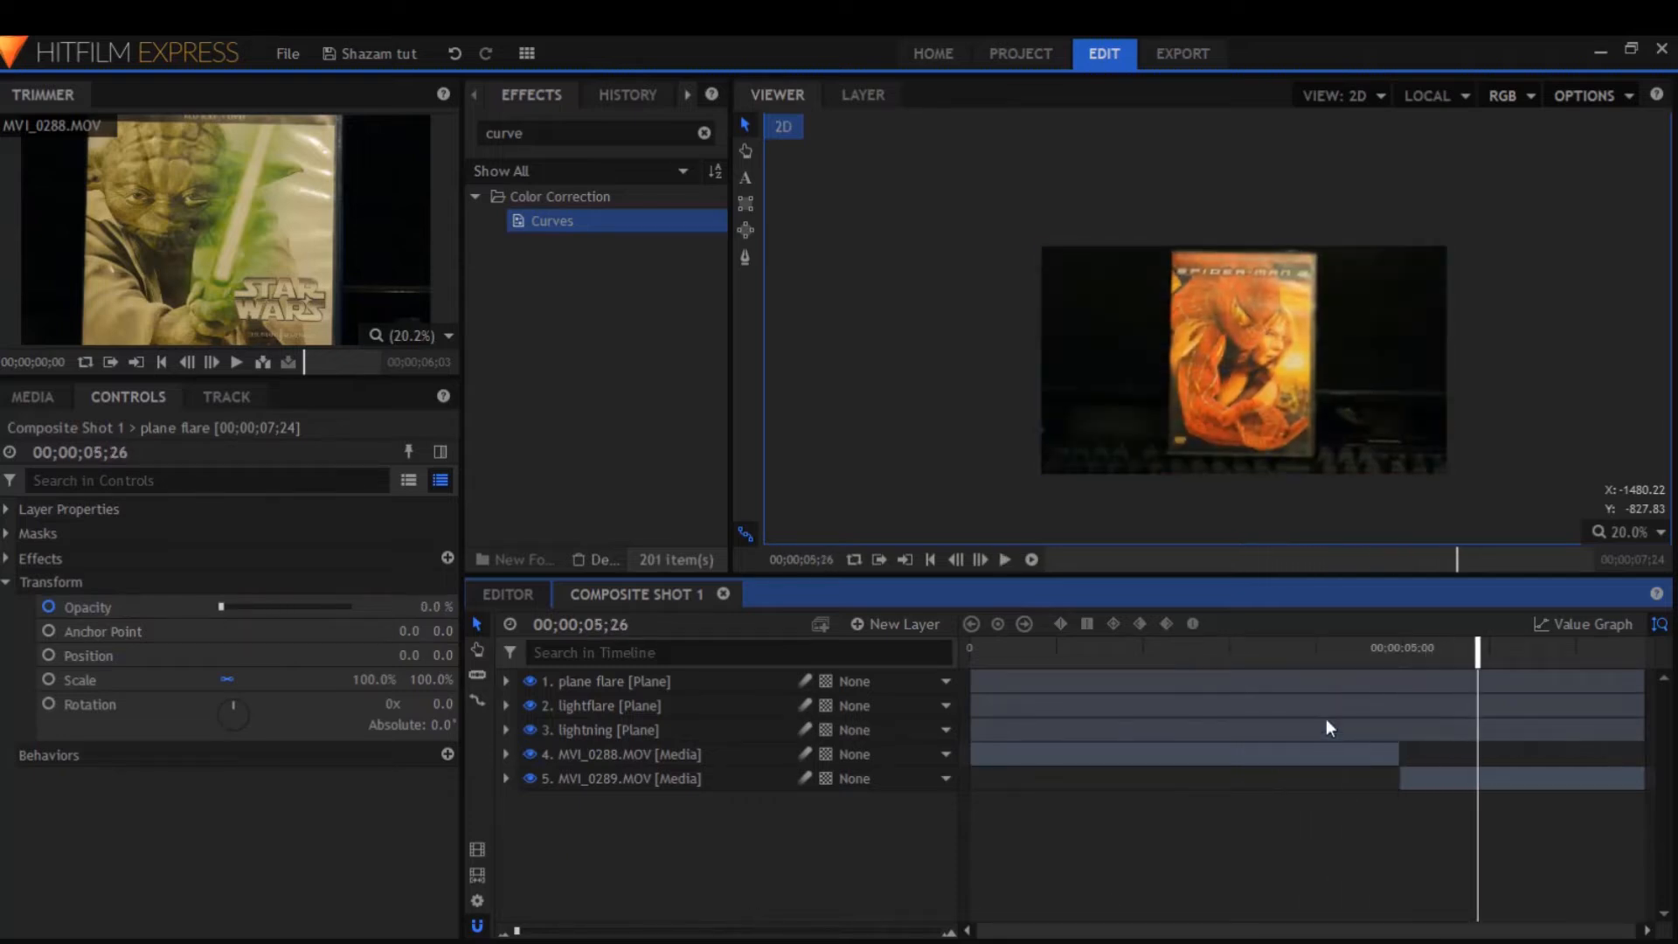
{"action": "mouse_move", "coordinate": [1366, 648]}
{"action": "left_mouse_down"}
{"action": "mouse_move", "coordinate": [1320, 648]}
{"action": "mouse_move", "coordinate": [1350, 648]}
{"action": "left_mouse_up"}
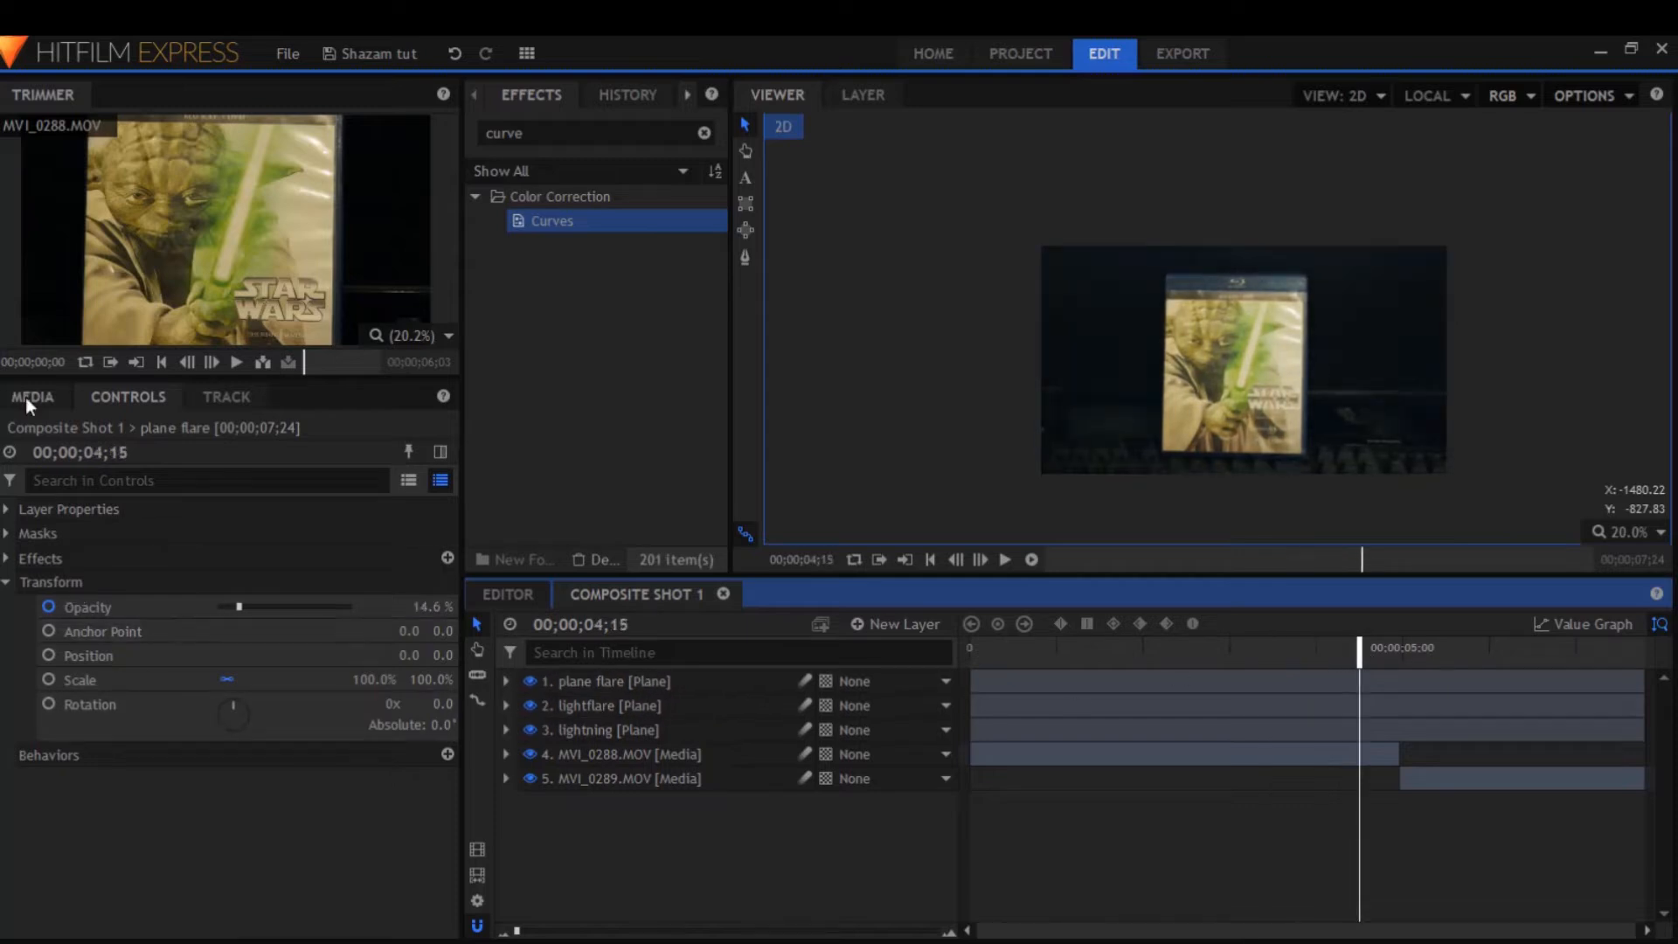
Load the Hit3Front.mov and Hit9Side.mov smoke clips from the project media into an enlarged trimmer and play them
{"action": "left_click", "coordinate": [33, 396]}
{"action": "left_click", "coordinate": [252, 629]}
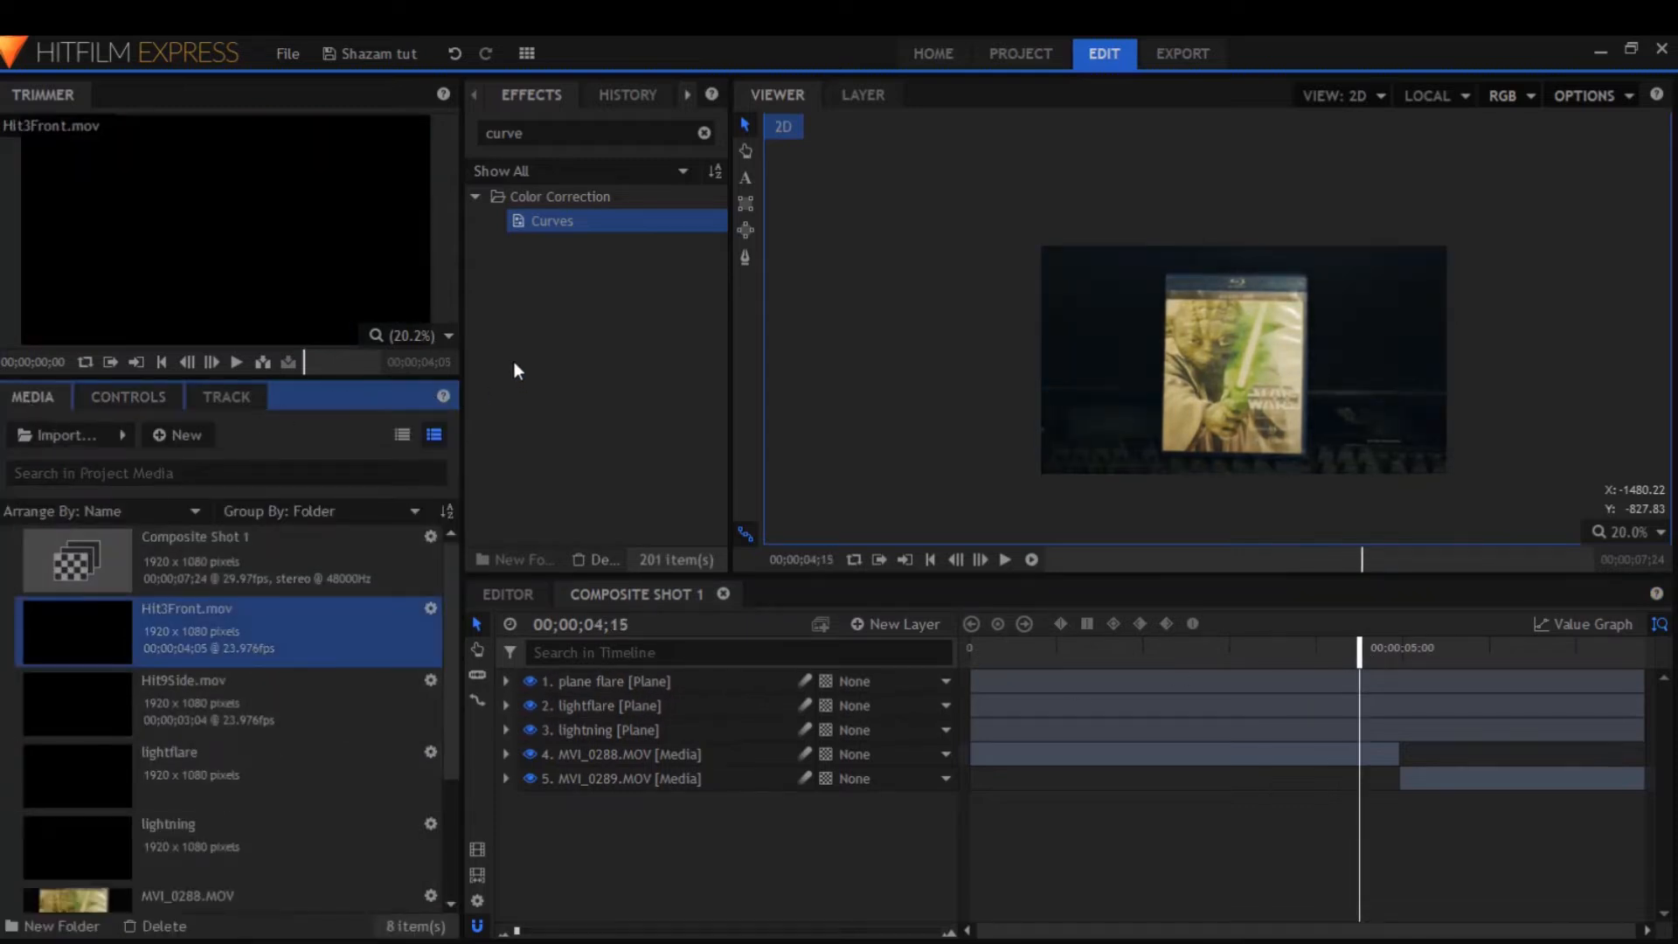
{"action": "left_click_drag", "start_coordinate": [464, 306], "coordinate": [638, 543]}
{"action": "left_click", "coordinate": [597, 493]}
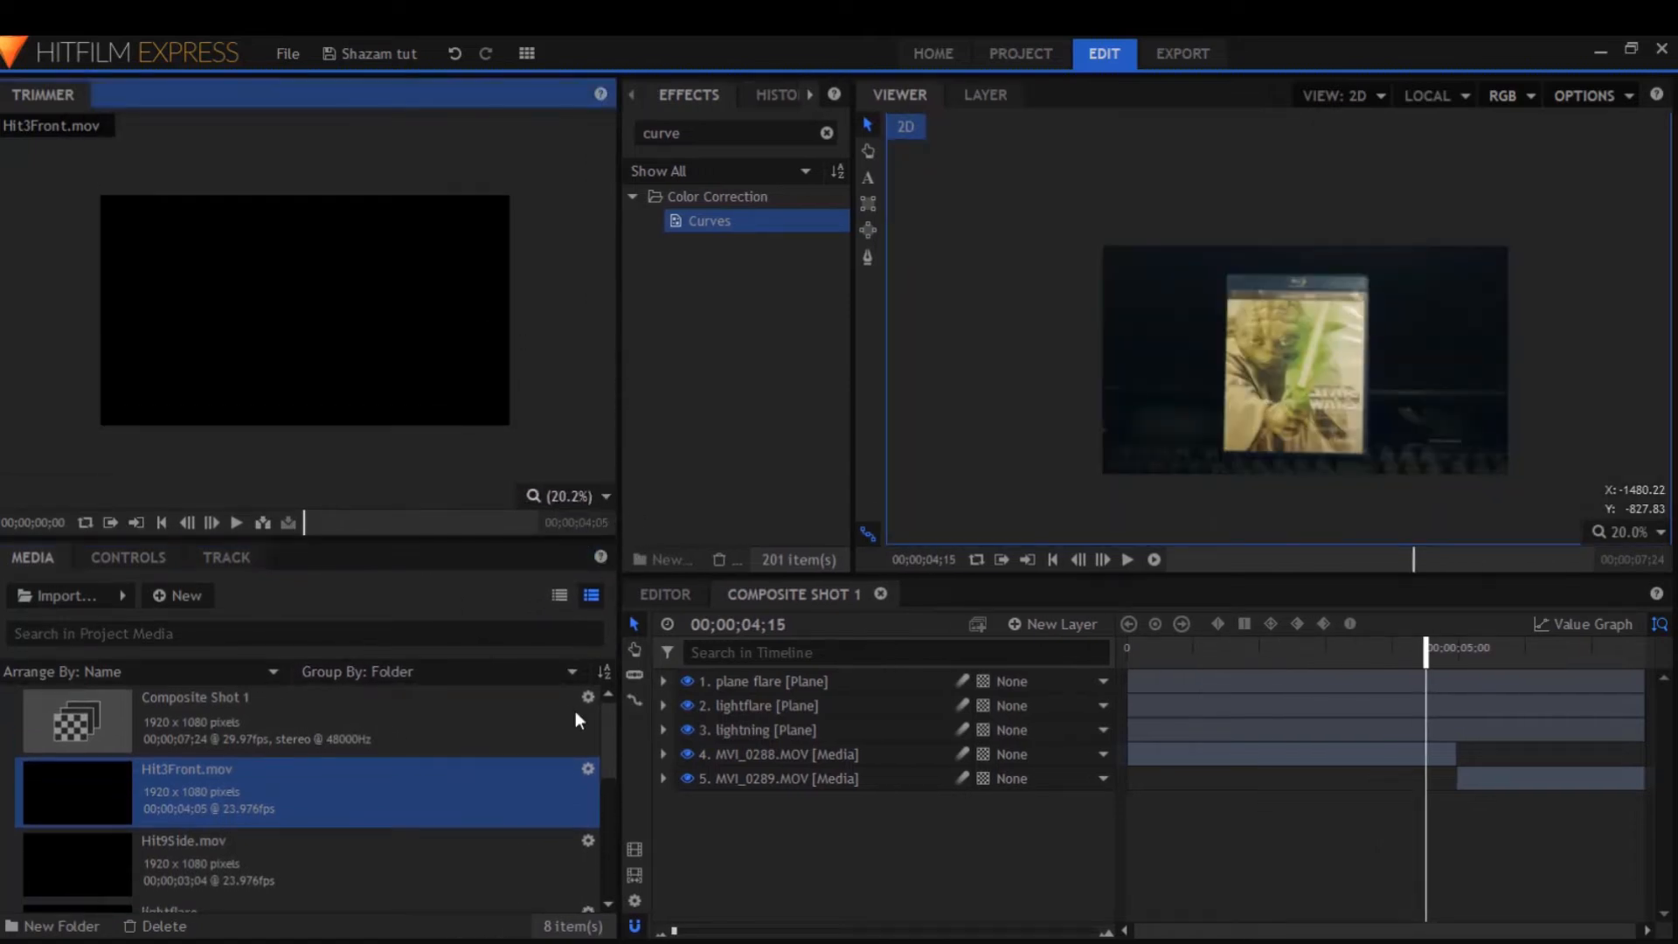
{"action": "left_click", "coordinate": [236, 522]}
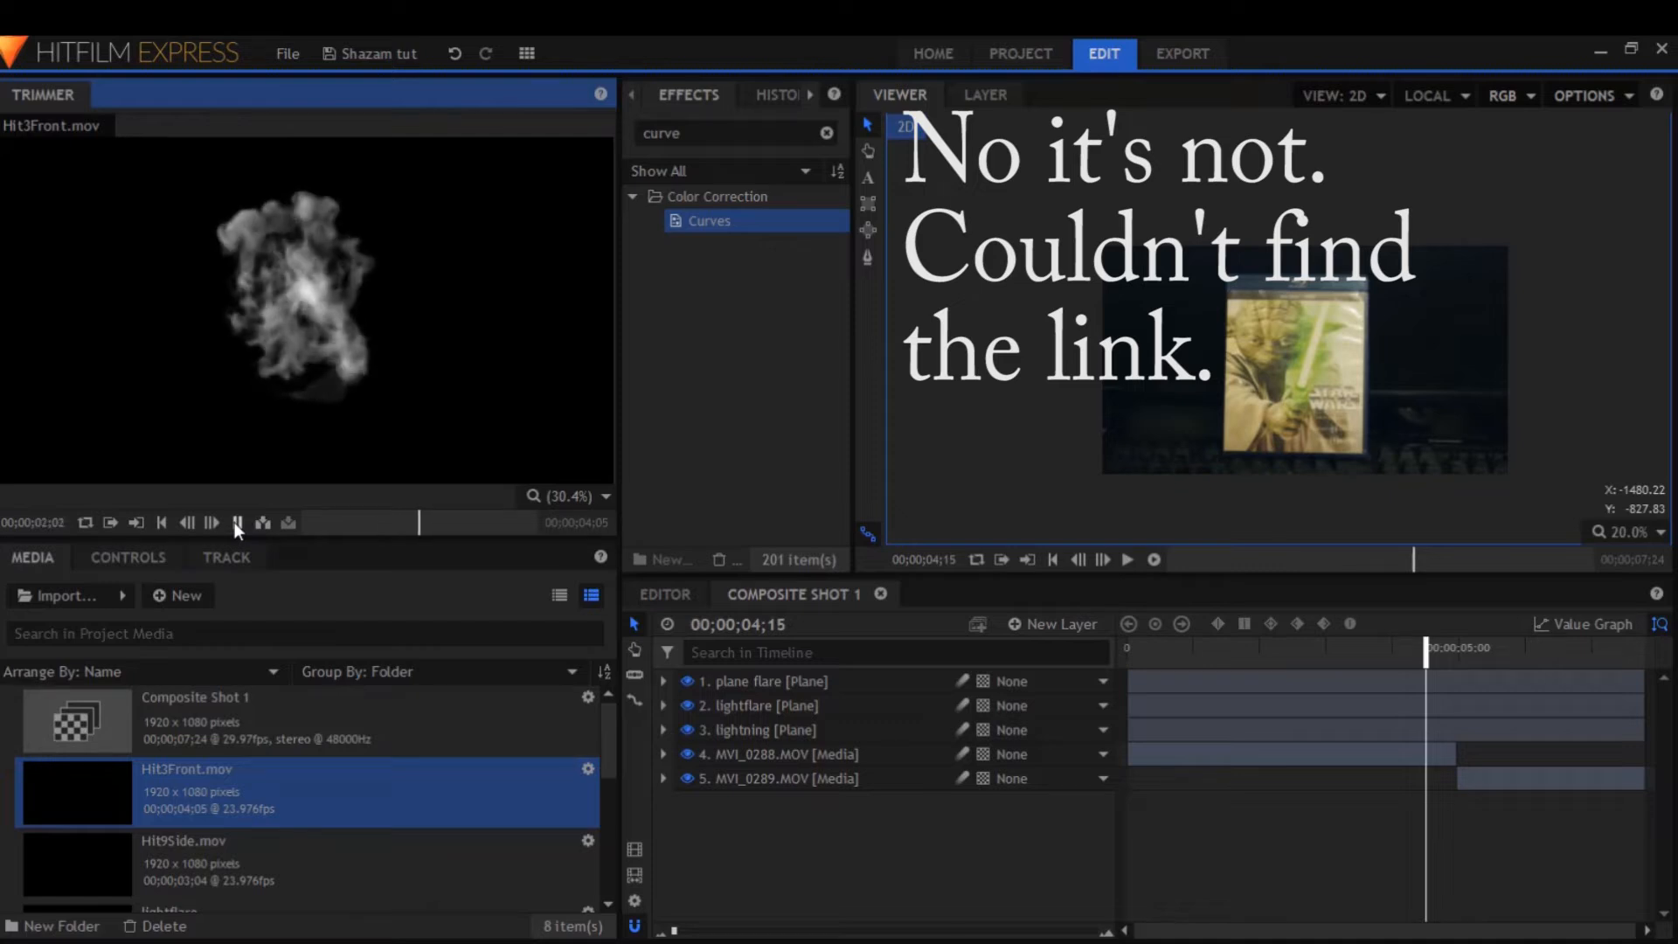
{"action": "left_click", "coordinate": [198, 869]}
{"action": "left_click", "coordinate": [234, 522]}
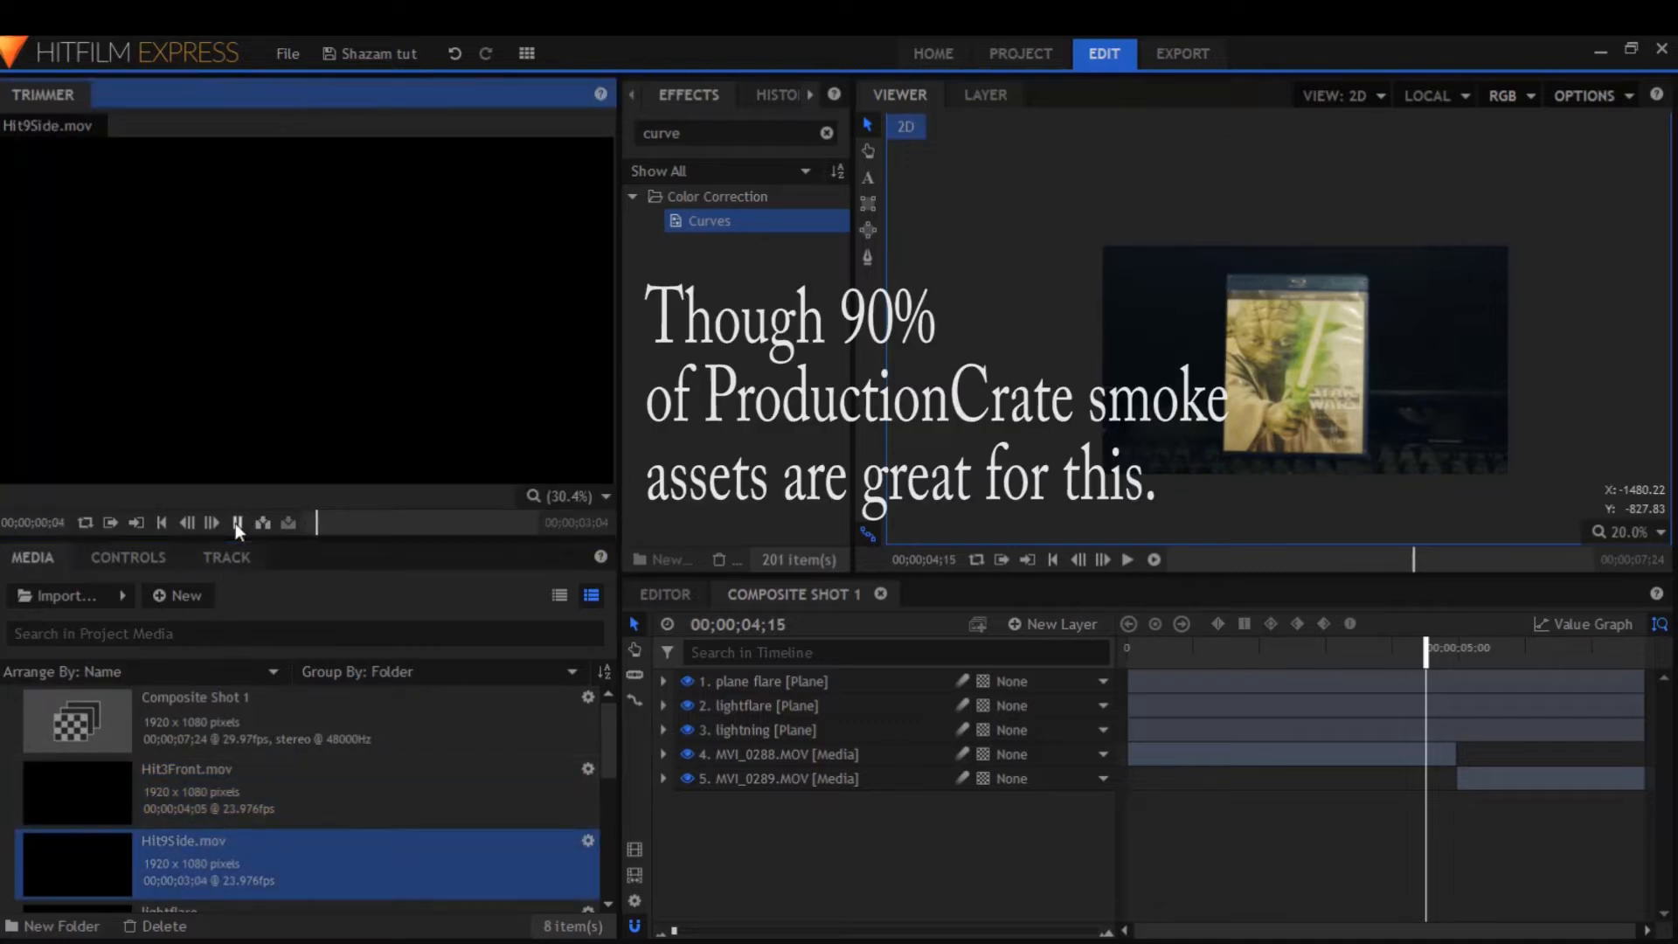
{"action": "left_click", "coordinate": [236, 523]}
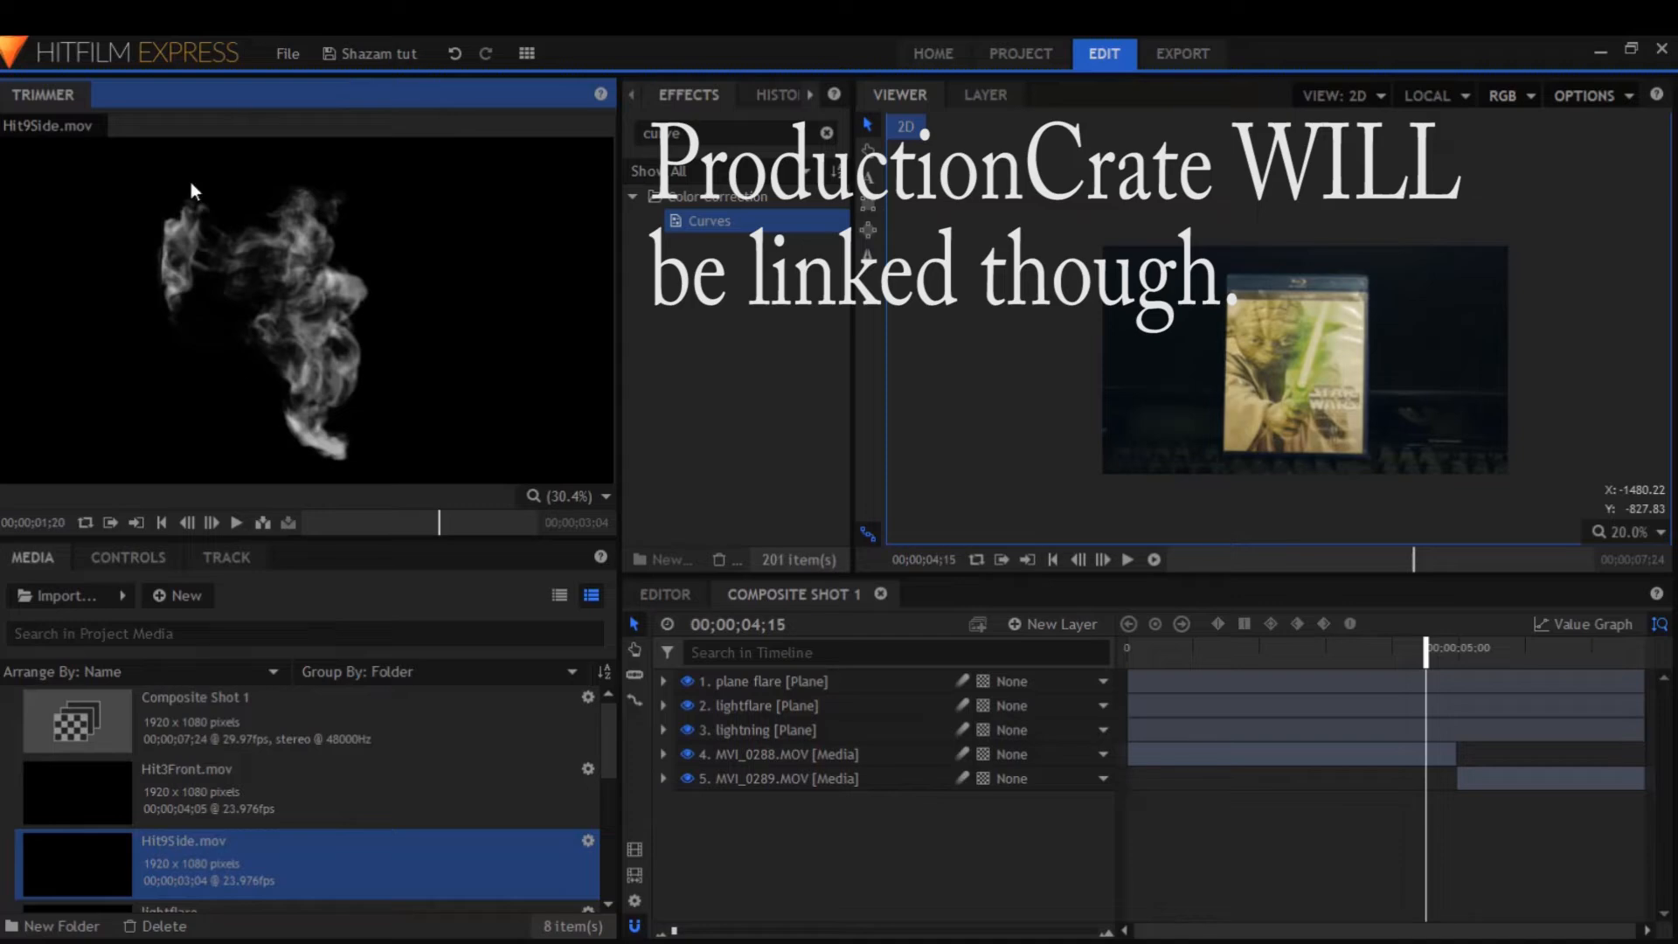
Add Hit3Front.mov to the timeline directly above MVI_0288.MOV, starting at 00;00;04;26
{"action": "left_click_drag", "start_coordinate": [231, 816], "coordinate": [286, 793]}
{"action": "key", "text": "period"}
{"action": "key", "text": "period"}
{"action": "key", "text": "period"}
{"action": "key", "text": "period"}
{"action": "left_click", "coordinate": [978, 850]}
{"action": "key", "text": "period"}
{"action": "key", "text": "period"}
{"action": "key", "text": "period"}
{"action": "key", "text": "period"}
{"action": "key", "text": "period"}
{"action": "key", "text": "period"}
{"action": "key", "text": "period"}
{"action": "key", "text": "period"}
{"action": "key", "text": "period"}
{"action": "key", "text": "period"}
{"action": "key", "text": "period"}
{"action": "key", "text": "period"}
{"action": "key", "text": "period"}
{"action": "key", "text": "period"}
{"action": "key", "text": "period"}
{"action": "key", "text": "comma"}
{"action": "key", "text": "comma"}
{"action": "key", "text": "comma"}
{"action": "key", "text": "comma"}
{"action": "key", "text": "comma"}
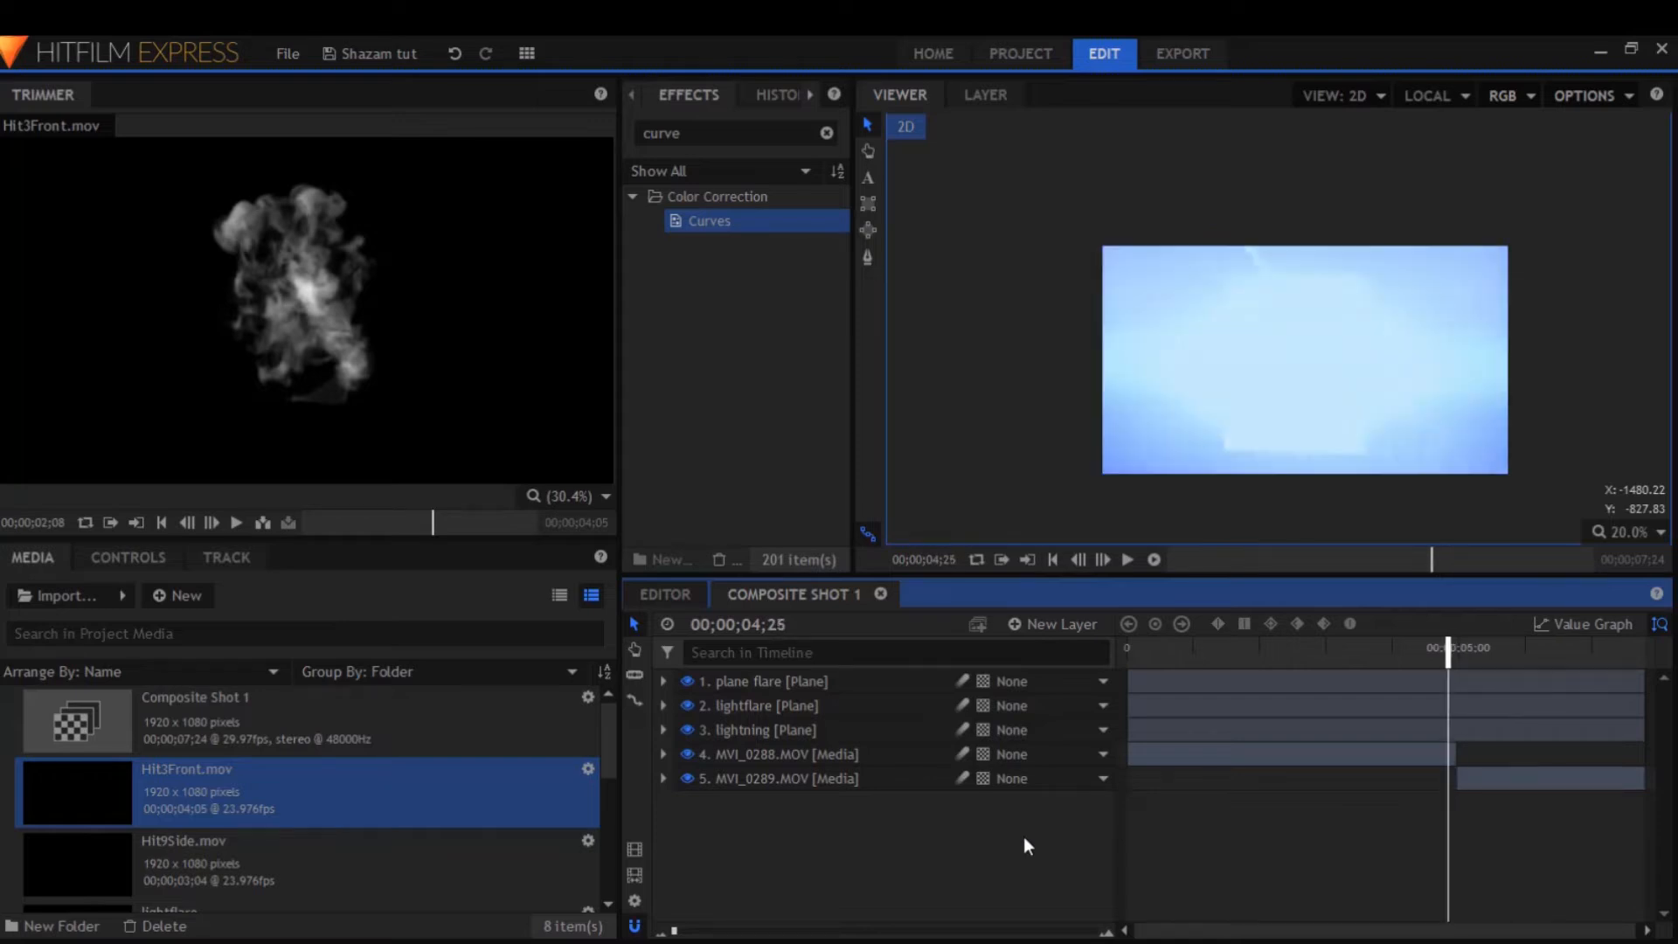
{"action": "key", "text": "period"}
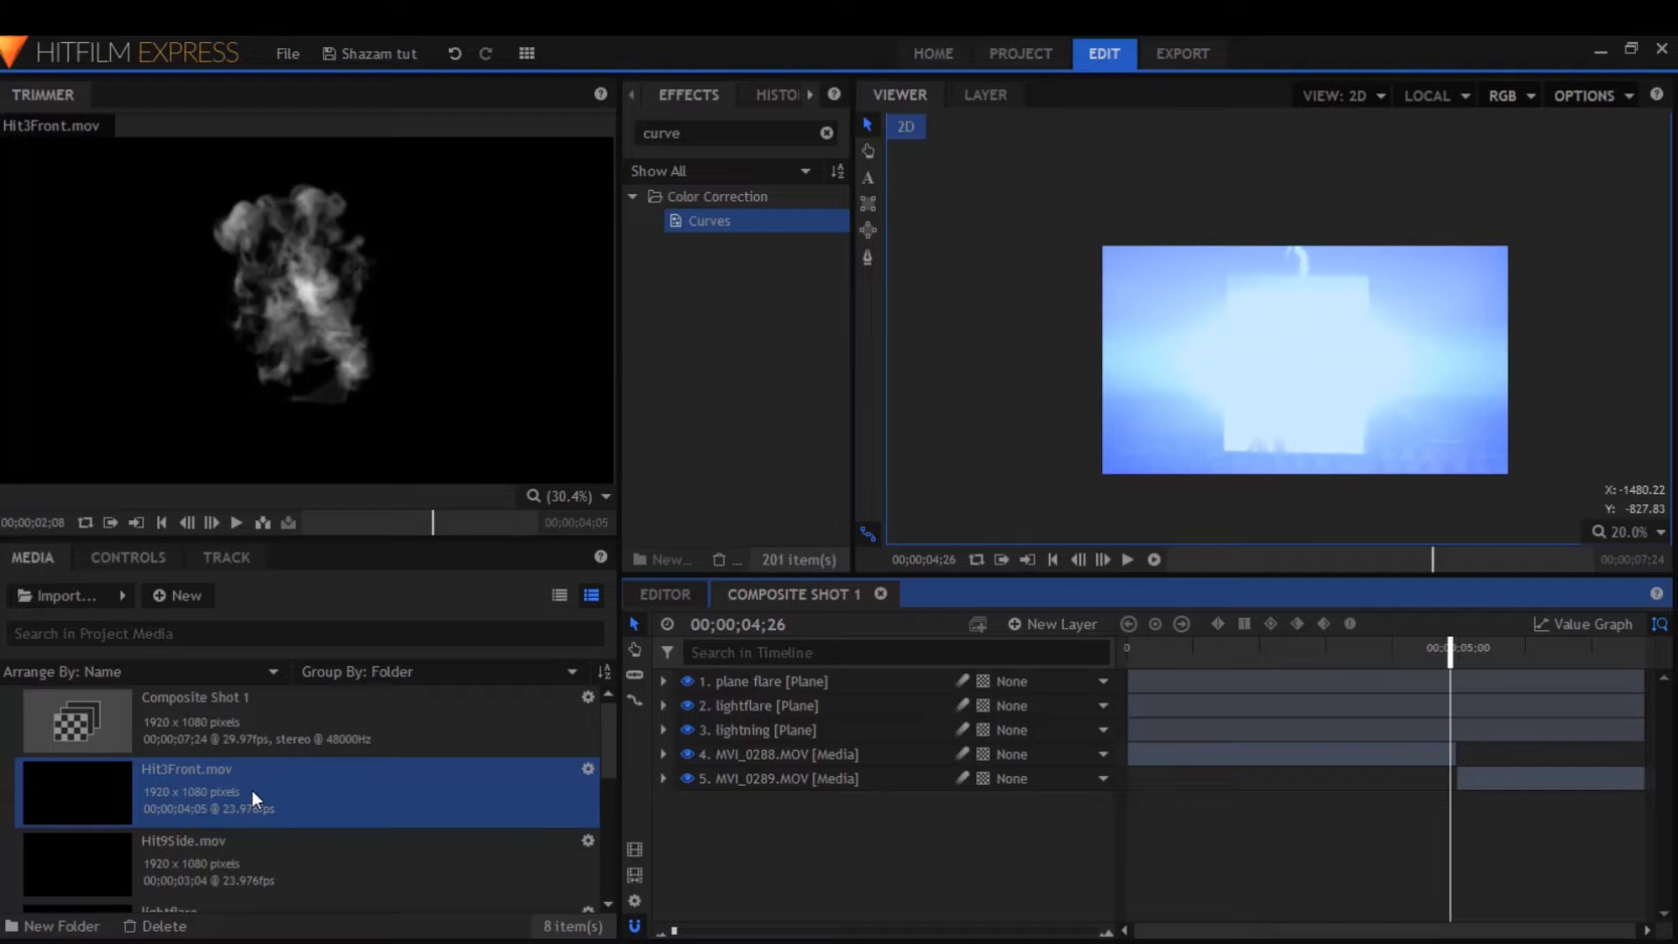
{"action": "left_click_drag", "start_coordinate": [251, 790], "coordinate": [1451, 752]}
Blend the Hit3Front.mov smoke over the footage and trim its beginning so it starts at the cut to MVI_0289.MOV
{"action": "key", "text": "space"}
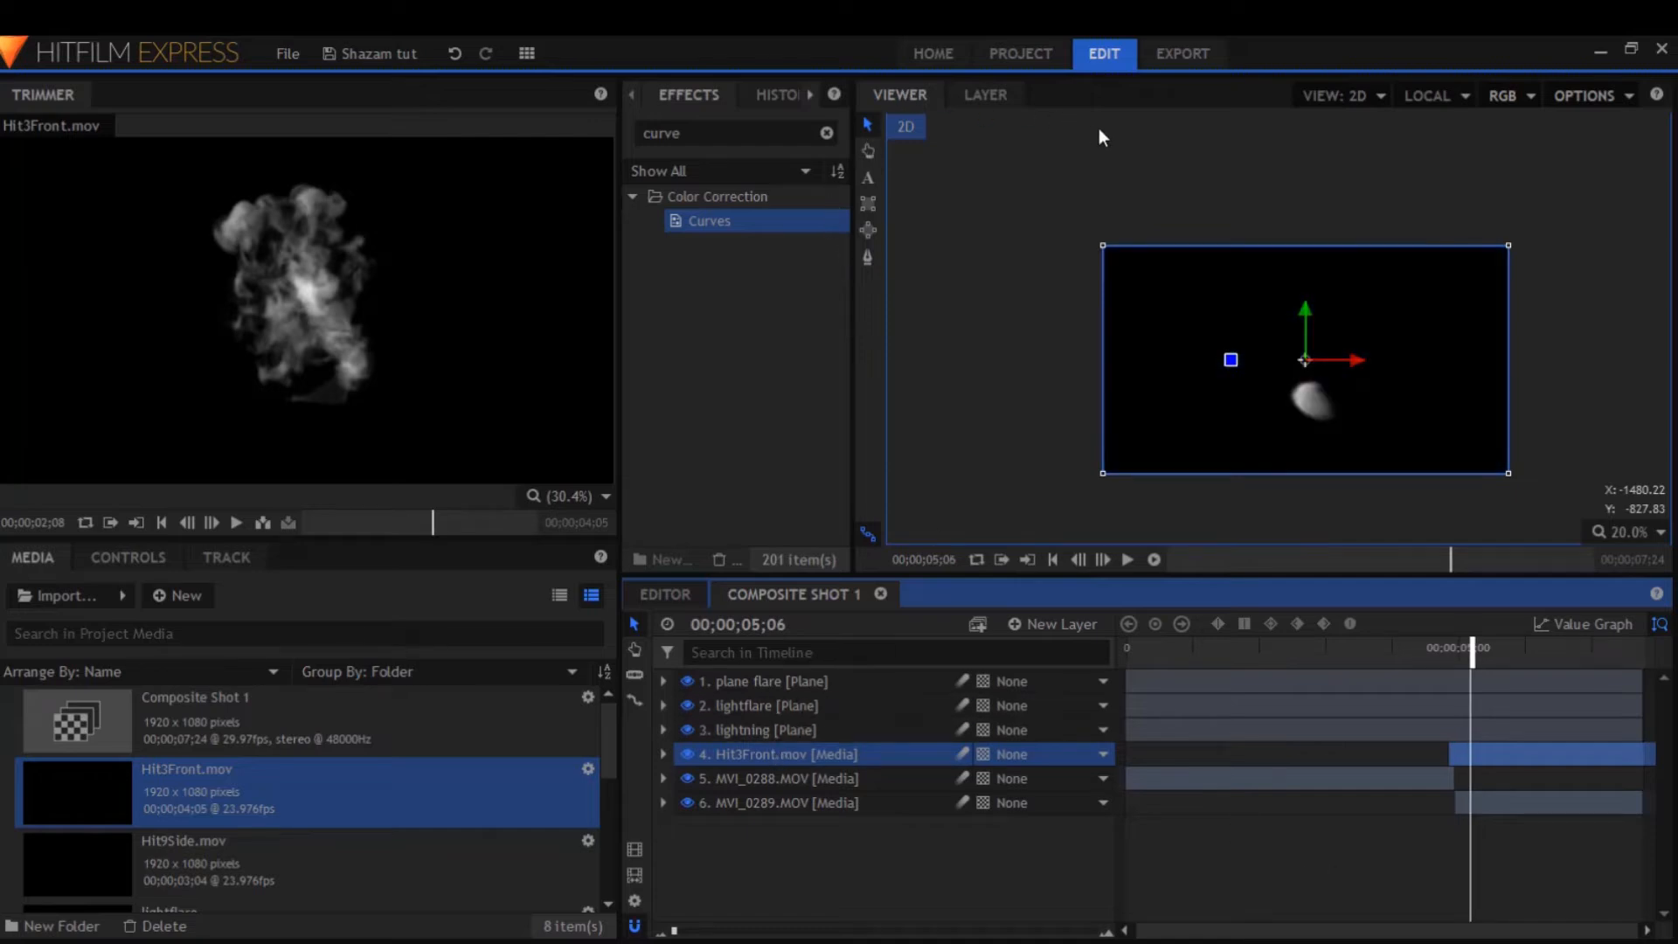
{"action": "mouse_move", "coordinate": [1488, 750]}
{"action": "left_mouse_down"}
{"action": "mouse_move", "coordinate": [1362, 746]}
{"action": "mouse_move", "coordinate": [1455, 753]}
{"action": "left_mouse_up"}
{"action": "left_click", "coordinate": [1426, 655]}
{"action": "key", "text": "space"}
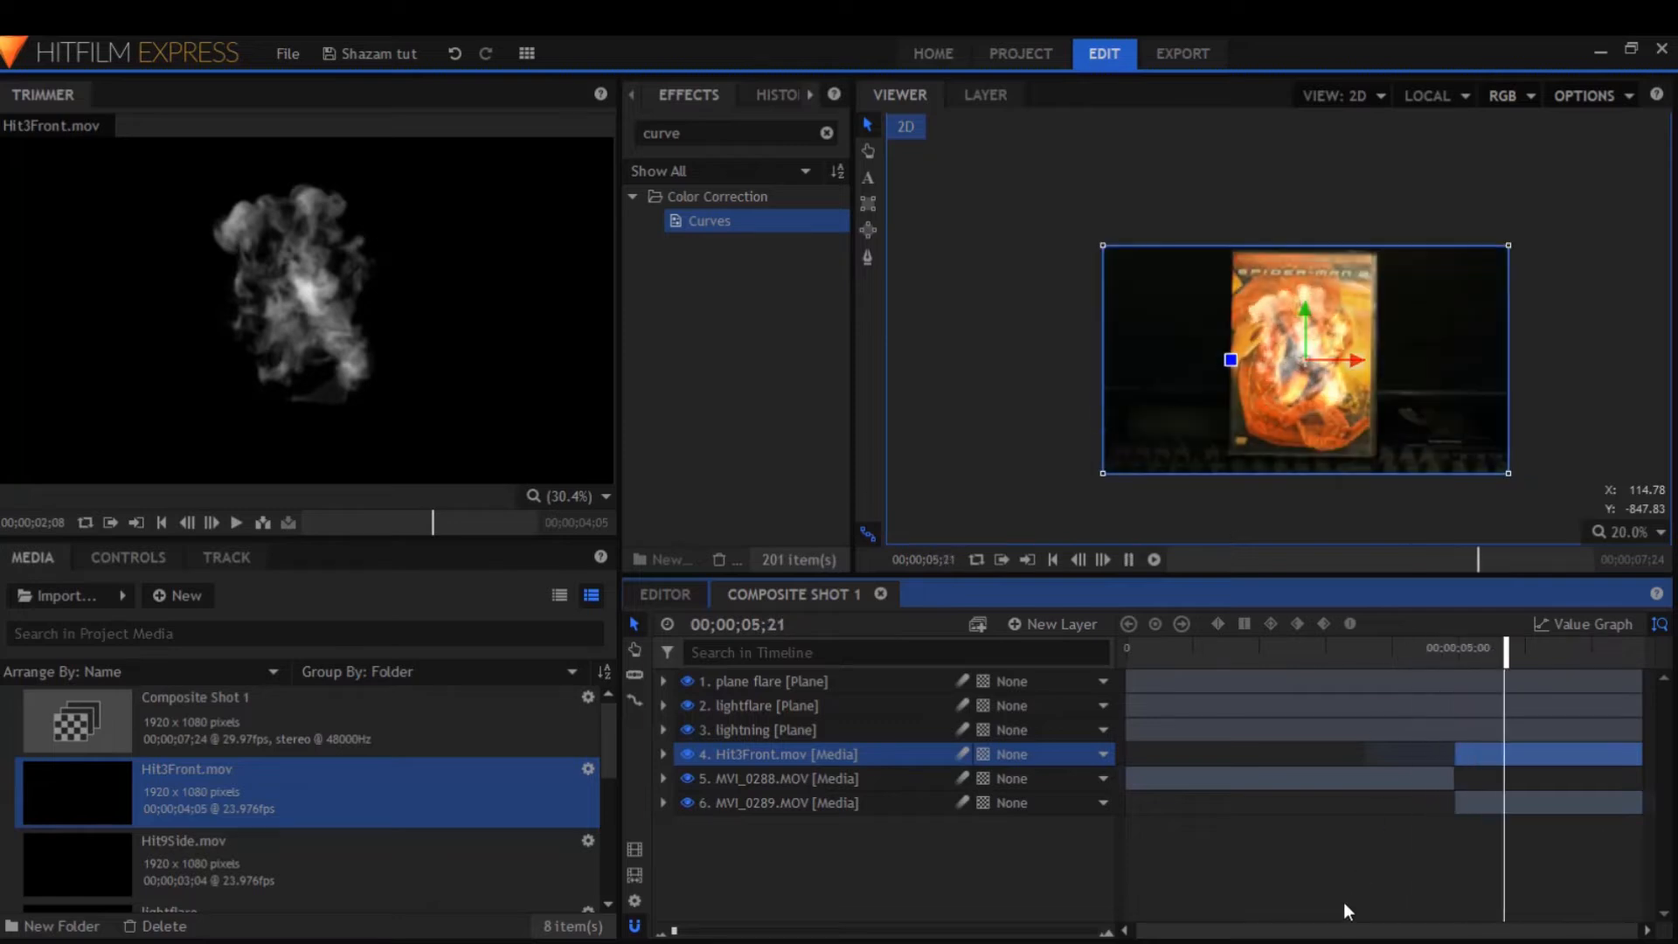
{"action": "key", "text": "space"}
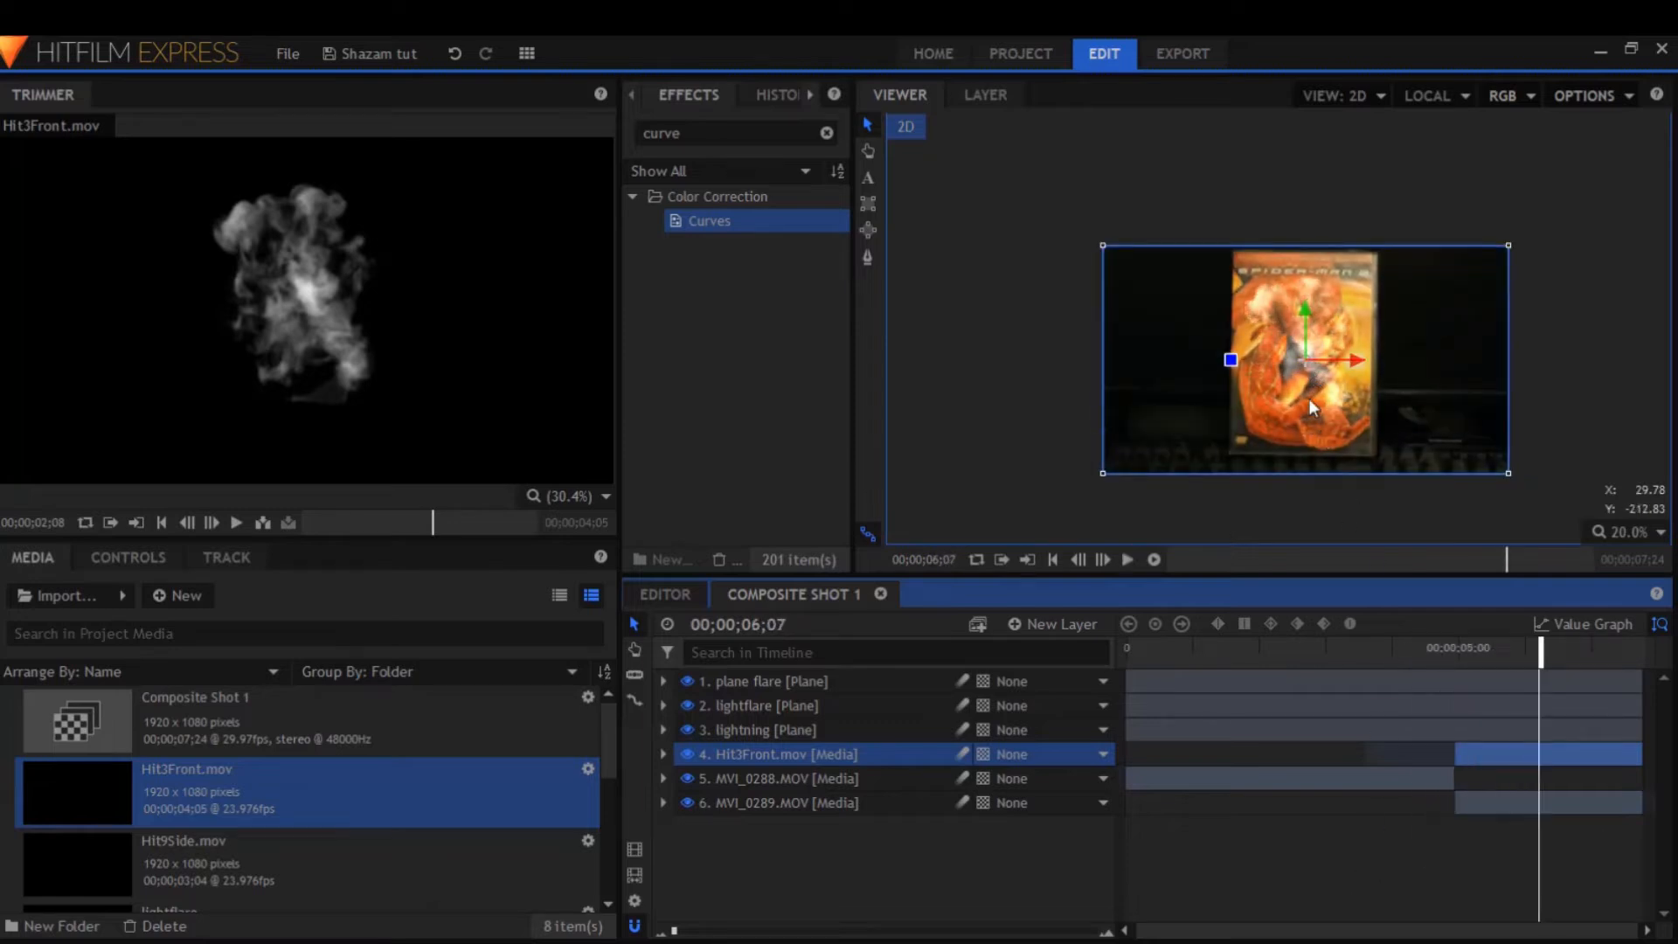
Scale Hit3Front.mov to 158% and move the smoke beside the Spider-Man case at position -560, -325
{"action": "left_click_drag", "start_coordinate": [1311, 365], "coordinate": [1213, 405]}
{"action": "left_click", "coordinate": [128, 557]}
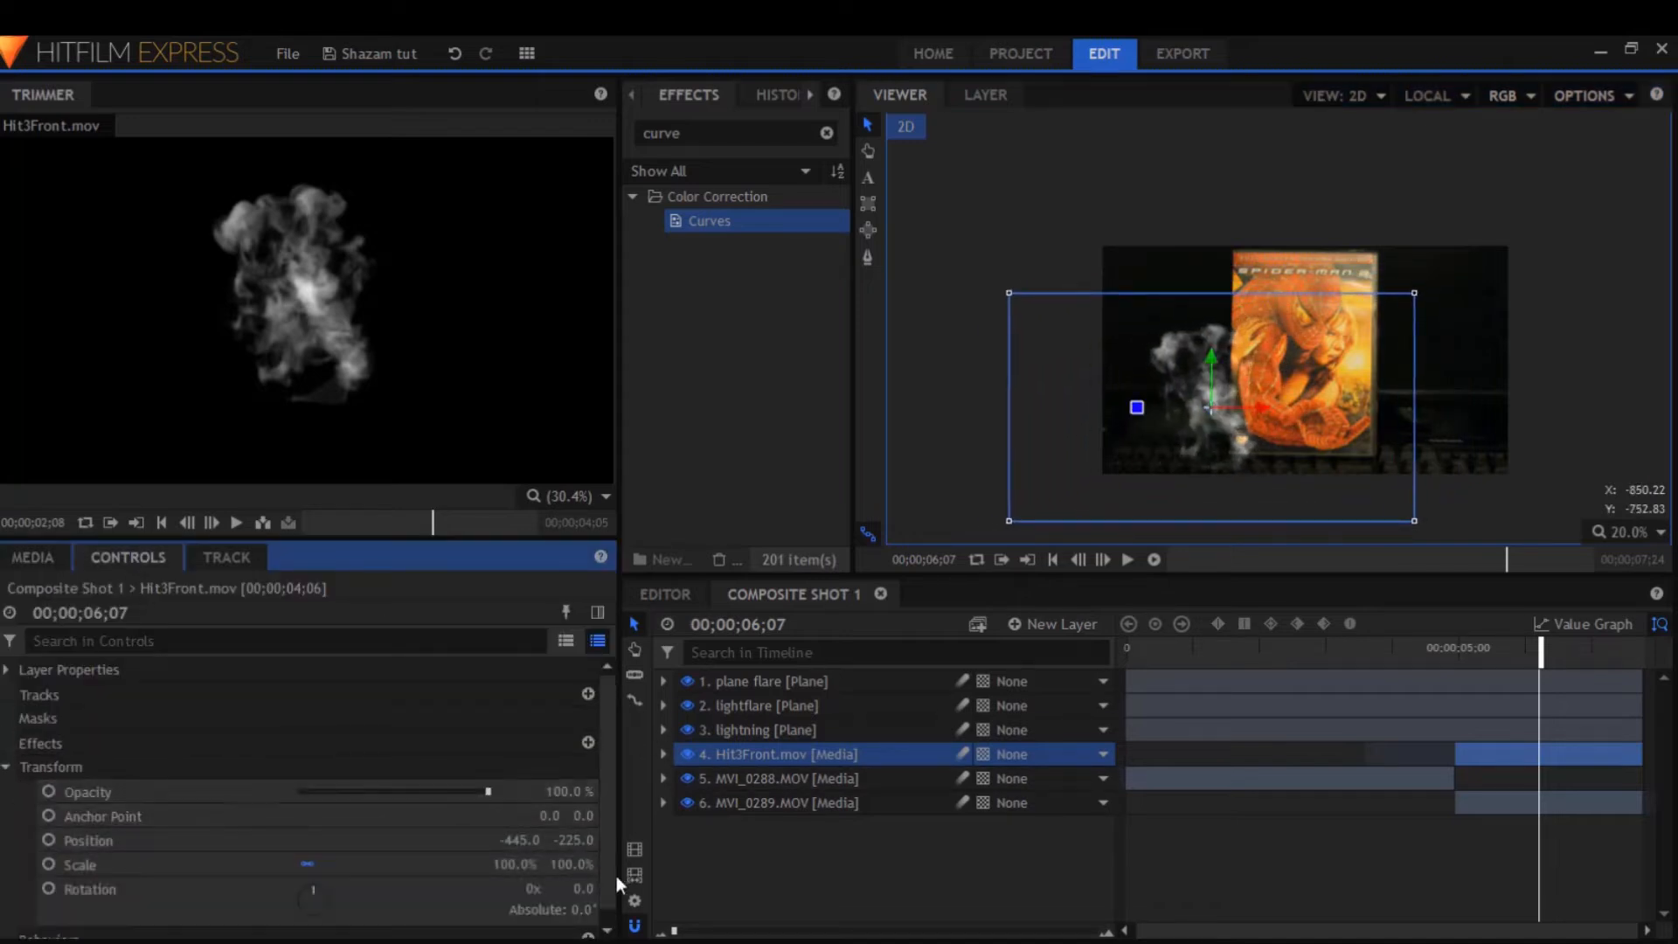
{"action": "left_click_drag", "start_coordinate": [577, 864], "coordinate": [942, 699]}
{"action": "left_click_drag", "start_coordinate": [1210, 409], "coordinate": [1185, 430]}
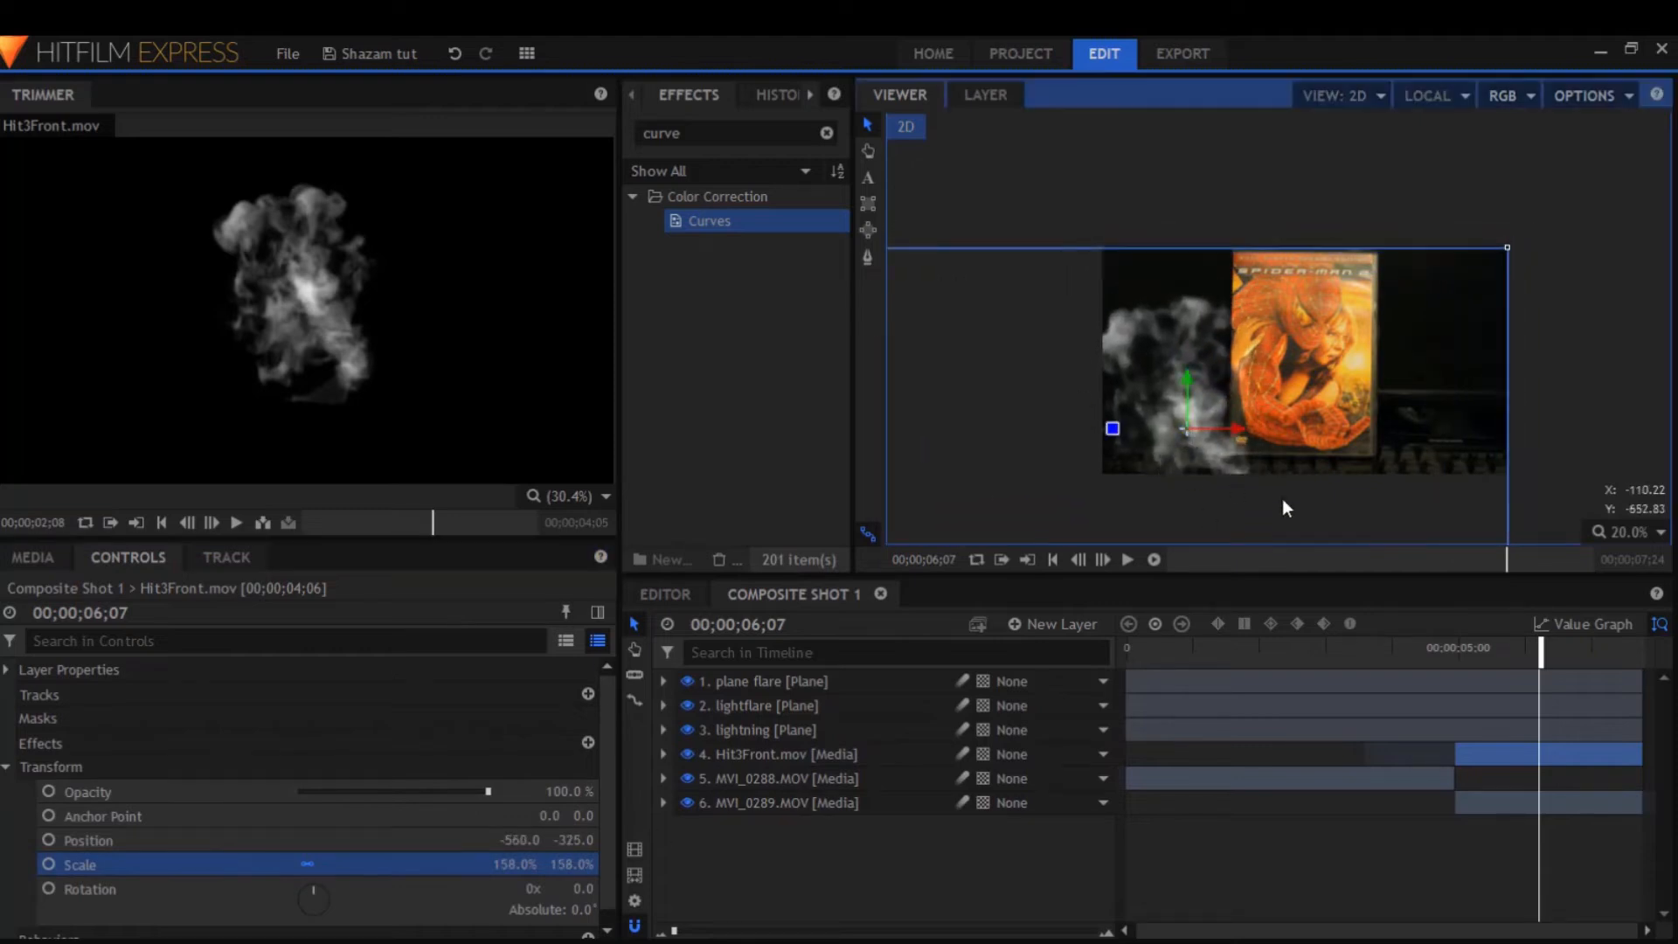
{"action": "left_click", "coordinate": [6, 767]}
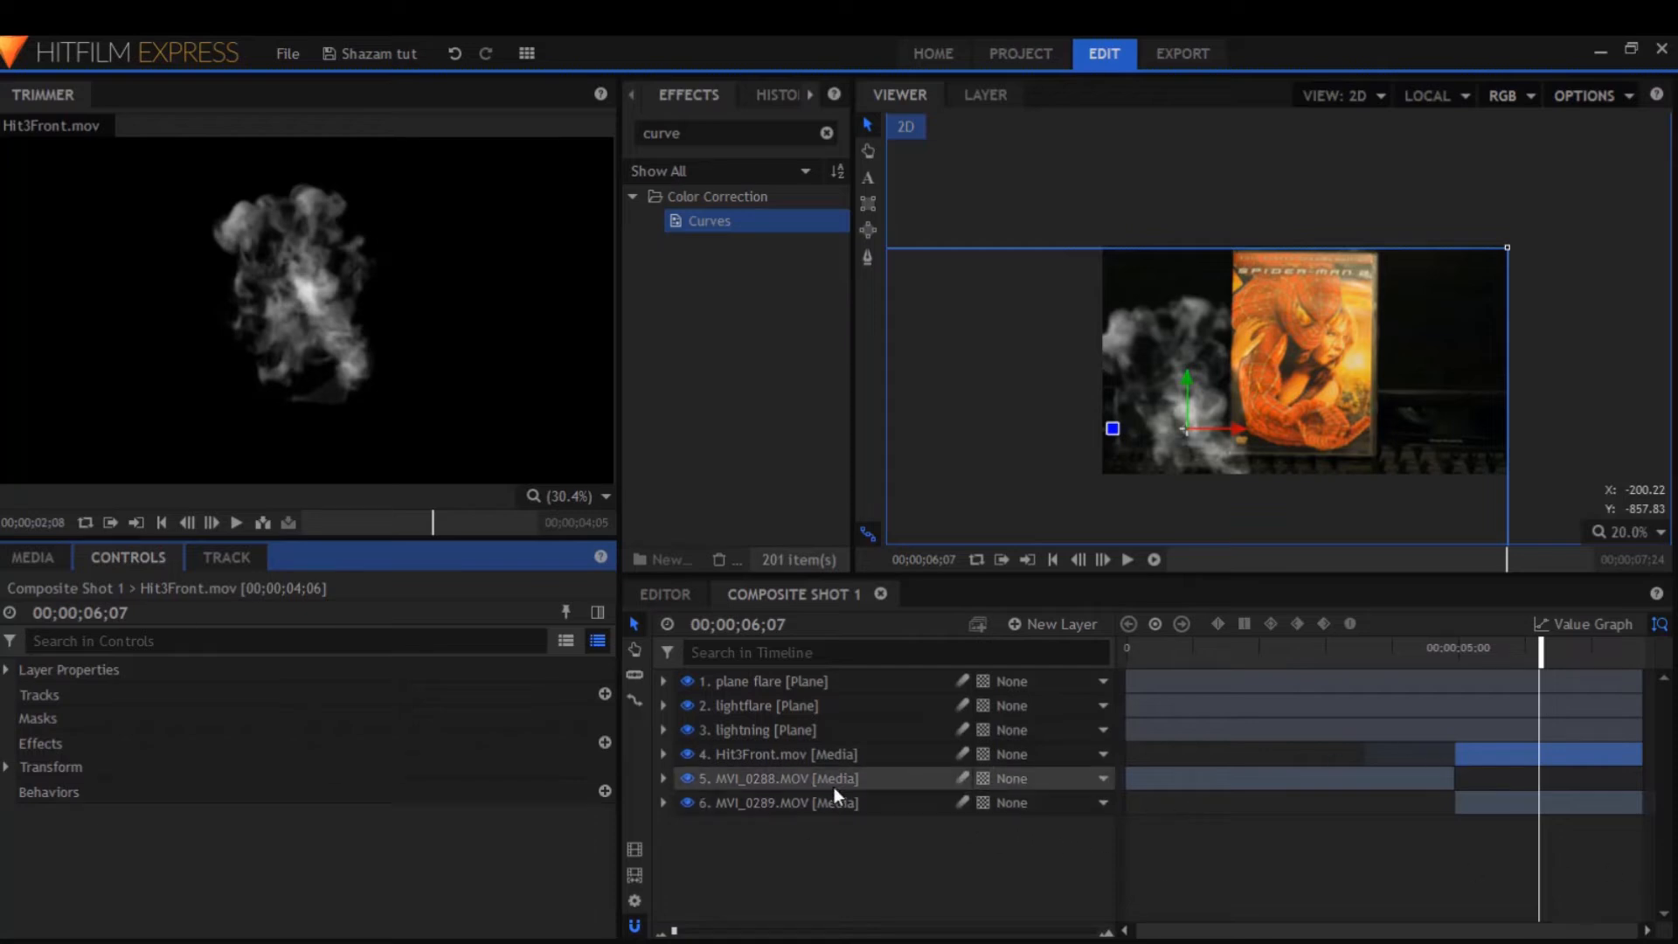
Duplicate the Hit3Front.mov layer and move the copy down so its smoke rises at the base of the Spider-Man case
{"action": "left_click", "coordinate": [831, 757]}
{"action": "key", "text": "ctrl+d"}
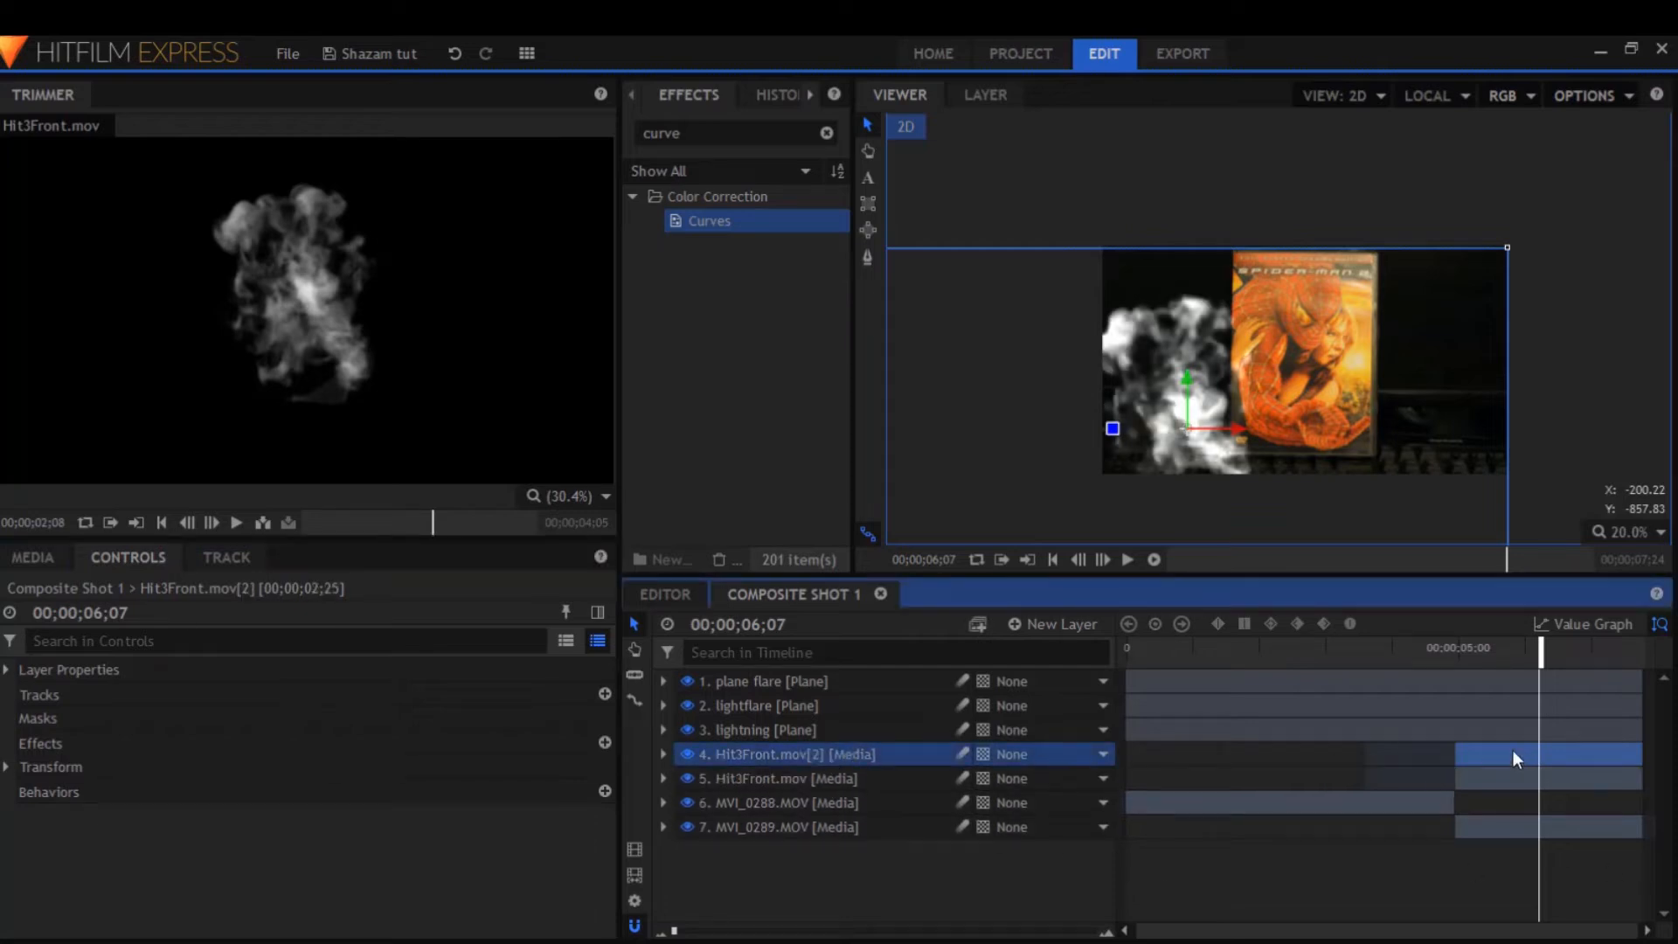
{"action": "left_click_drag", "start_coordinate": [1185, 428], "coordinate": [1315, 506]}
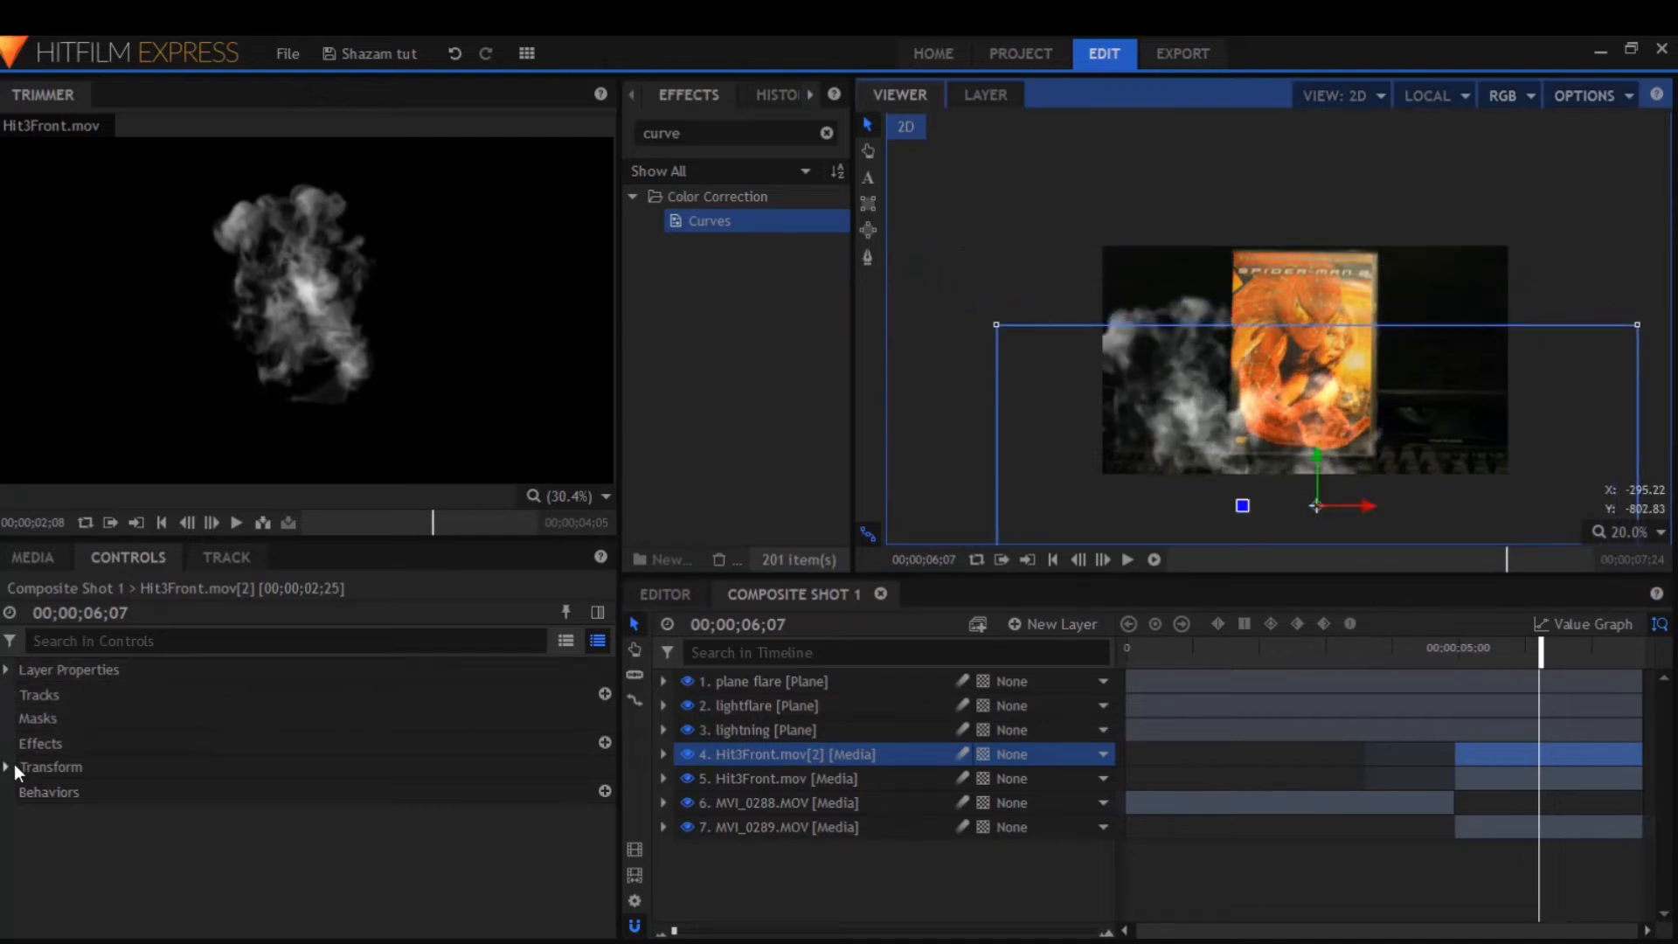
Add Hit9Side.mov as a layer above both Hit3Front.mov layers, starting shortly before the cut, and play the result
{"action": "left_click", "coordinate": [33, 557]}
{"action": "left_click_drag", "start_coordinate": [246, 875], "coordinate": [1404, 752]}
{"action": "left_click", "coordinate": [1383, 648]}
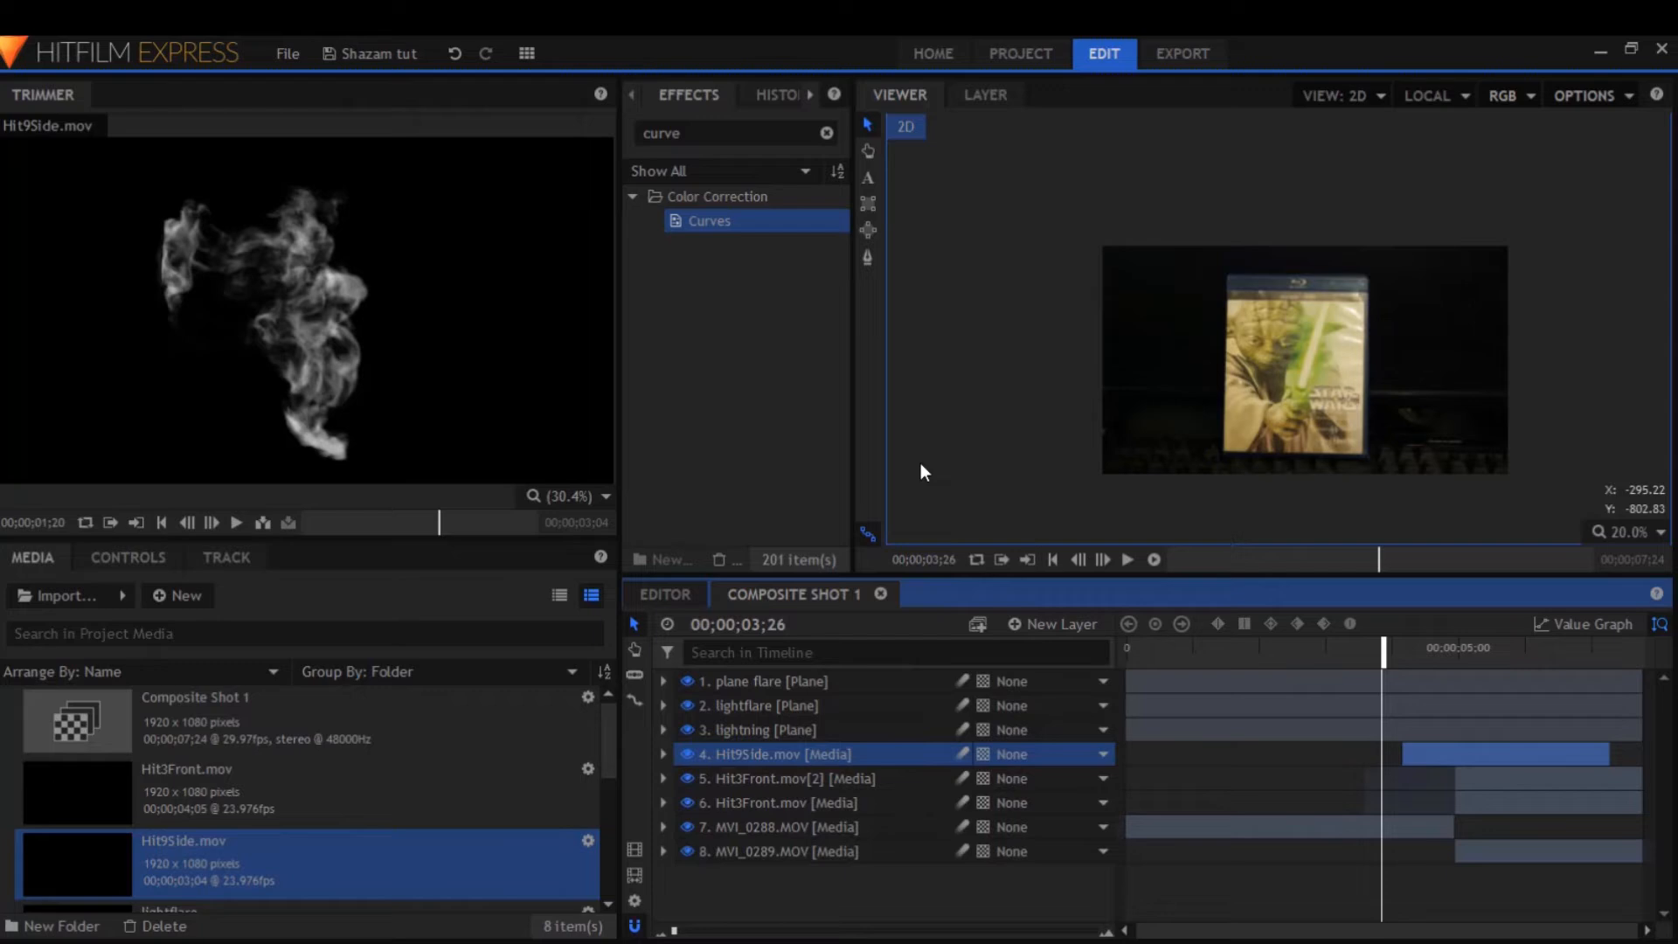
{"action": "key", "text": "space"}
{"action": "key", "text": "space"}
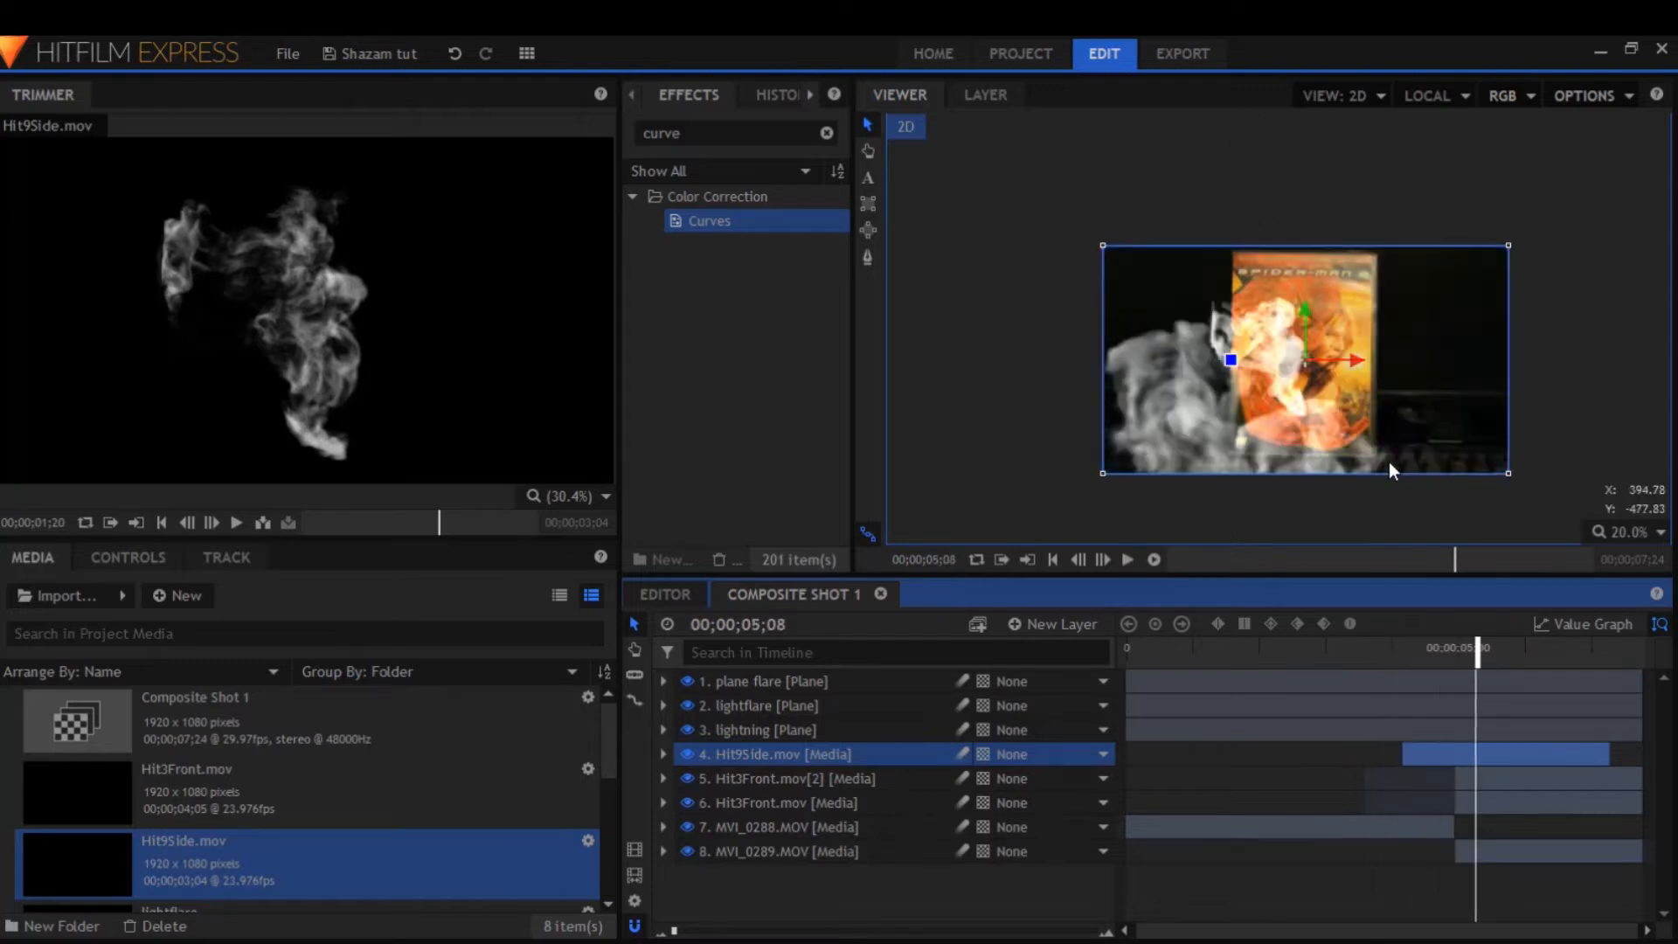
Trim the start of Hit9Side.mov to the cut between the two clips and step back to 00;00;05;05
{"action": "key", "text": "Right"}
{"action": "key", "text": "Right"}
{"action": "key", "text": "Right"}
{"action": "key", "text": "Right"}
{"action": "key", "text": "Right"}
{"action": "key", "text": "Right"}
{"action": "key", "text": "Right"}
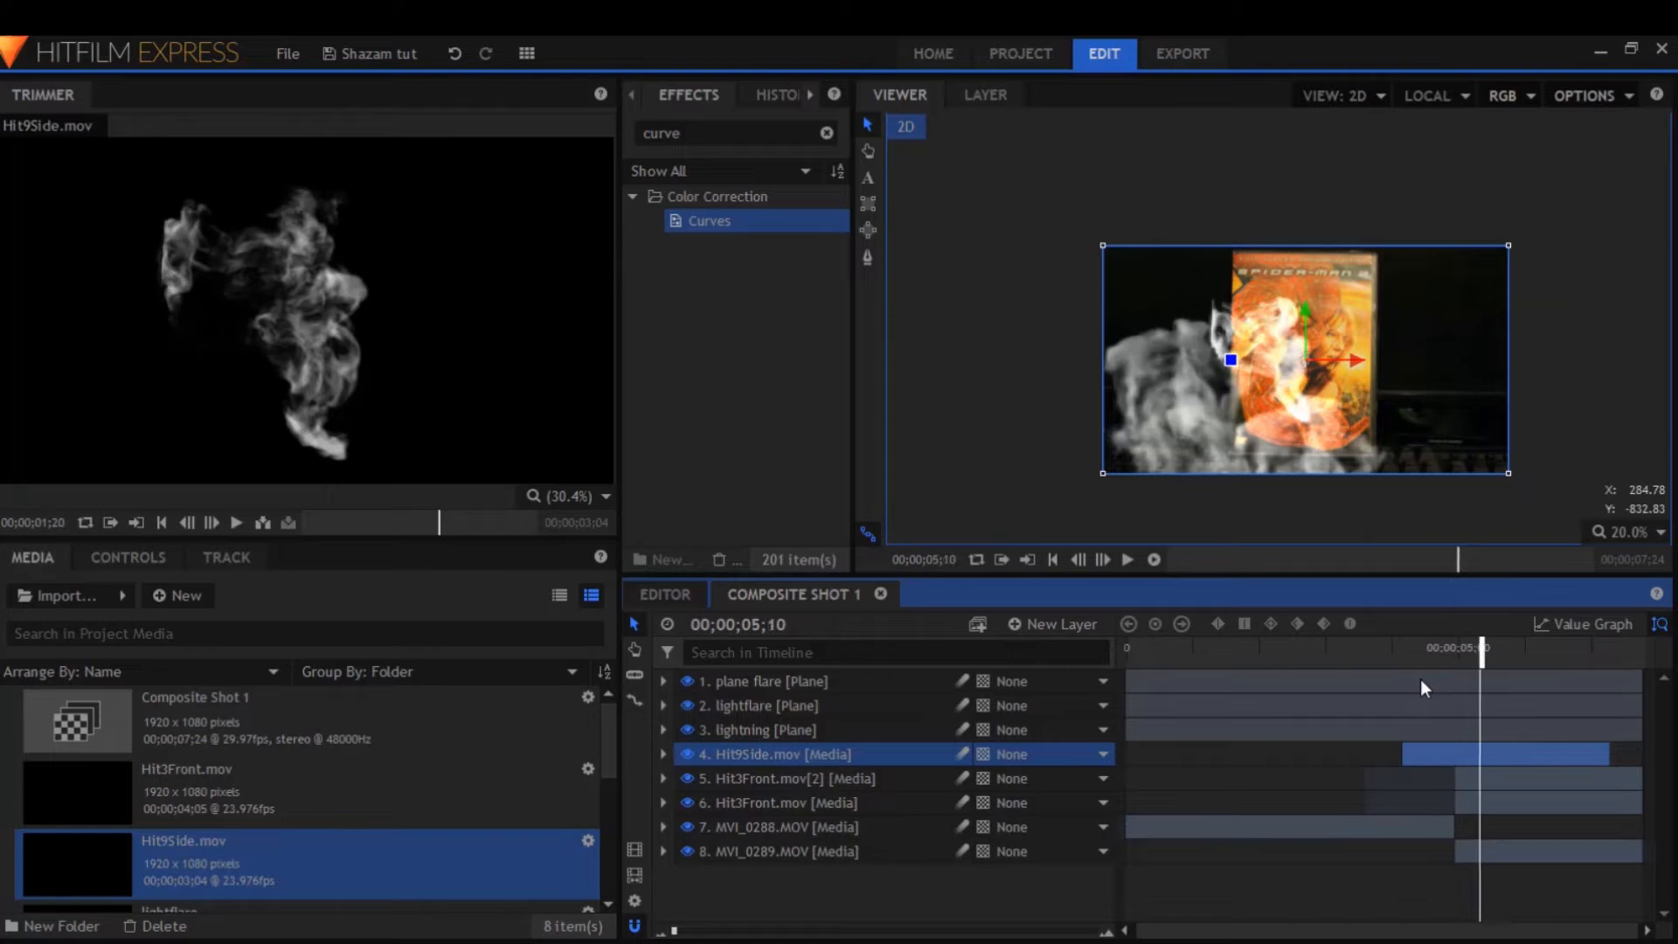
{"action": "left_click_drag", "start_coordinate": [1412, 755], "coordinate": [1454, 754]}
{"action": "key", "text": "Left"}
{"action": "key", "text": "Left"}
{"action": "key", "text": "Left"}
{"action": "key", "text": "Left"}
{"action": "key", "text": "Left"}
{"action": "key", "text": "Left"}
{"action": "key", "text": "Left"}
{"action": "key", "text": "Left"}
{"action": "key", "text": "Left"}
{"action": "key", "text": "Left"}
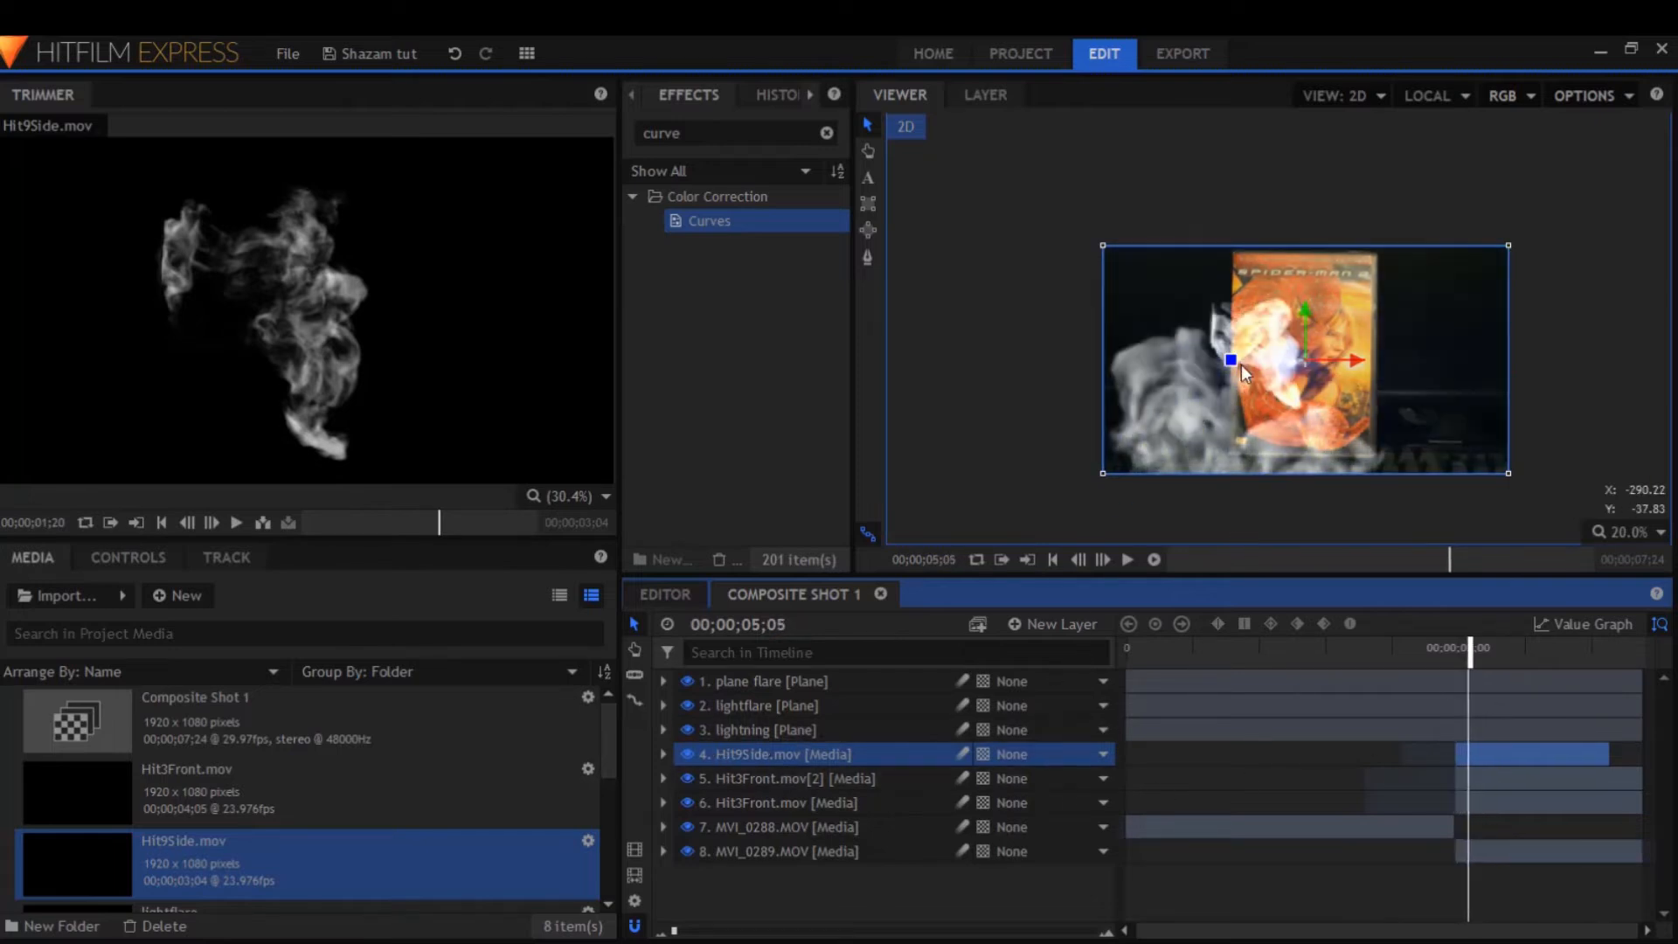
Rotate the Hit9Side.mov smoke to about -91.3°, move it to position 670, -260 at the case's lower right, and scale it to 166%
{"action": "left_click_drag", "start_coordinate": [1243, 364], "coordinate": [1310, 447]}
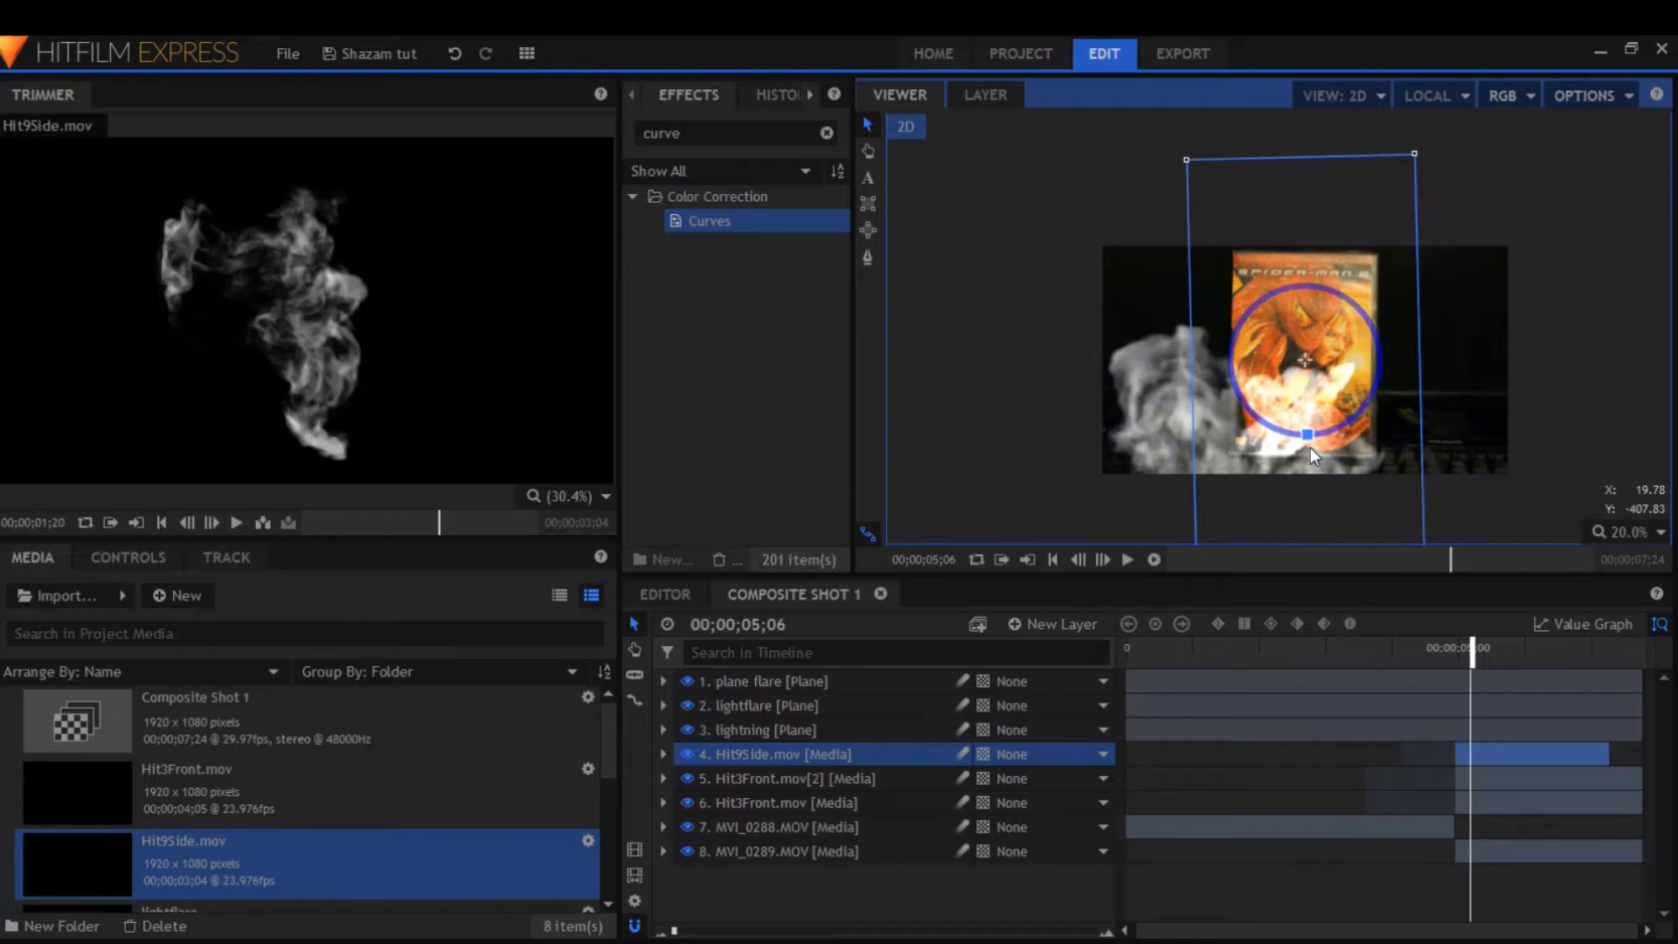
{"action": "left_click_drag", "start_coordinate": [1304, 360], "coordinate": [1444, 416]}
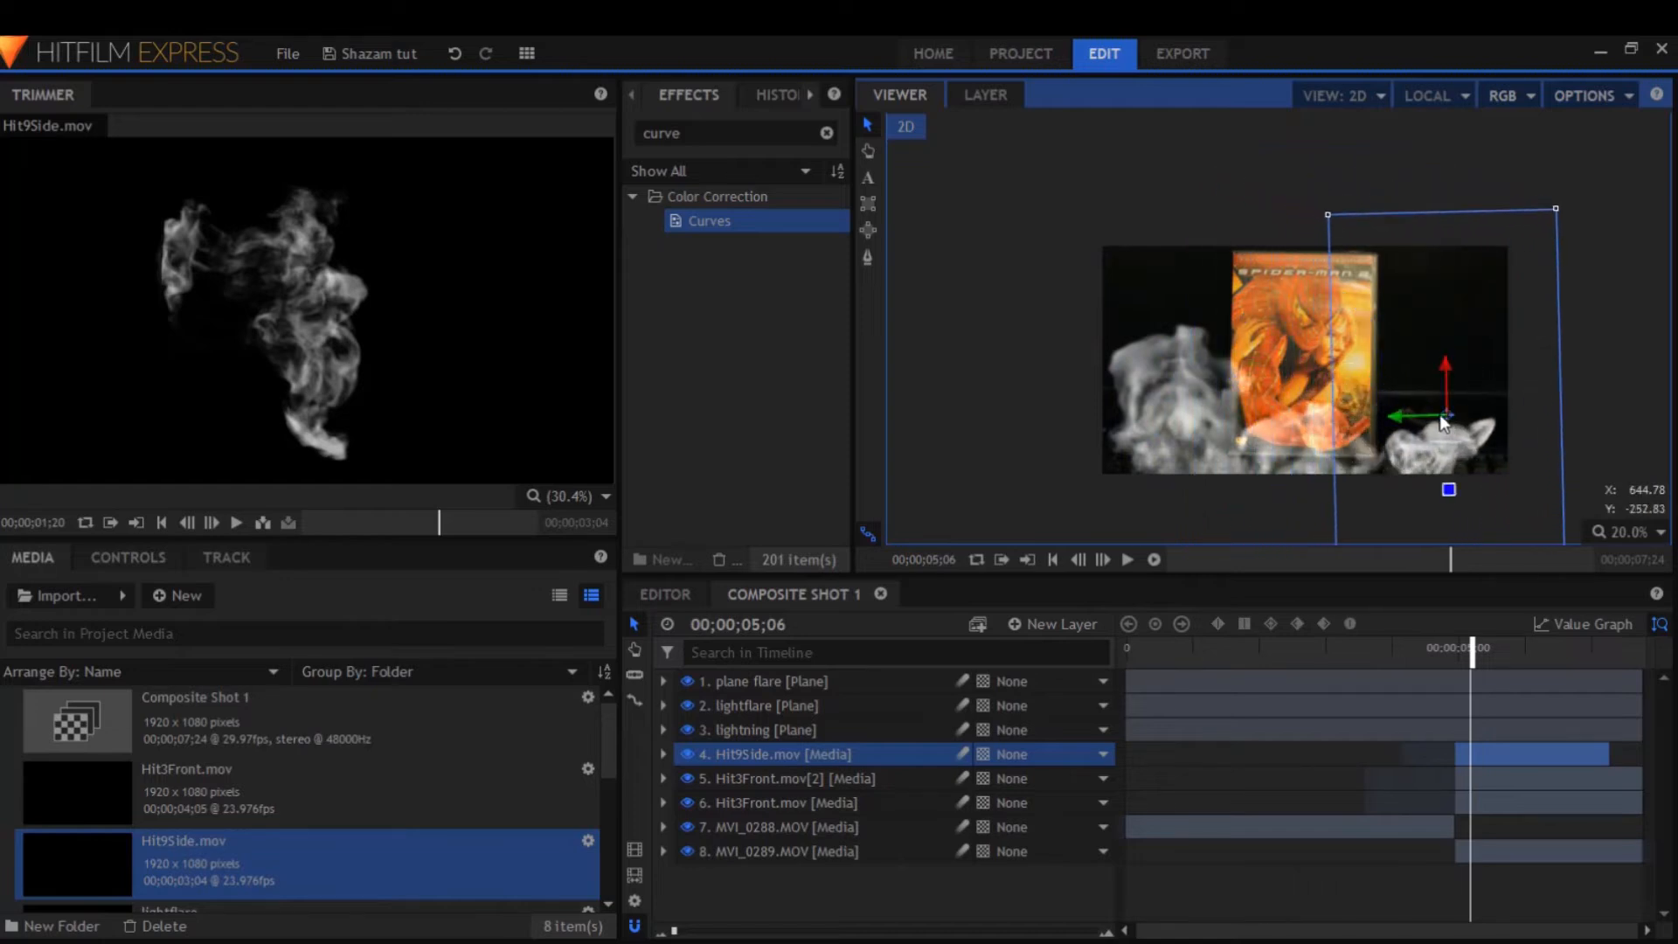
{"action": "left_click", "coordinate": [664, 754]}
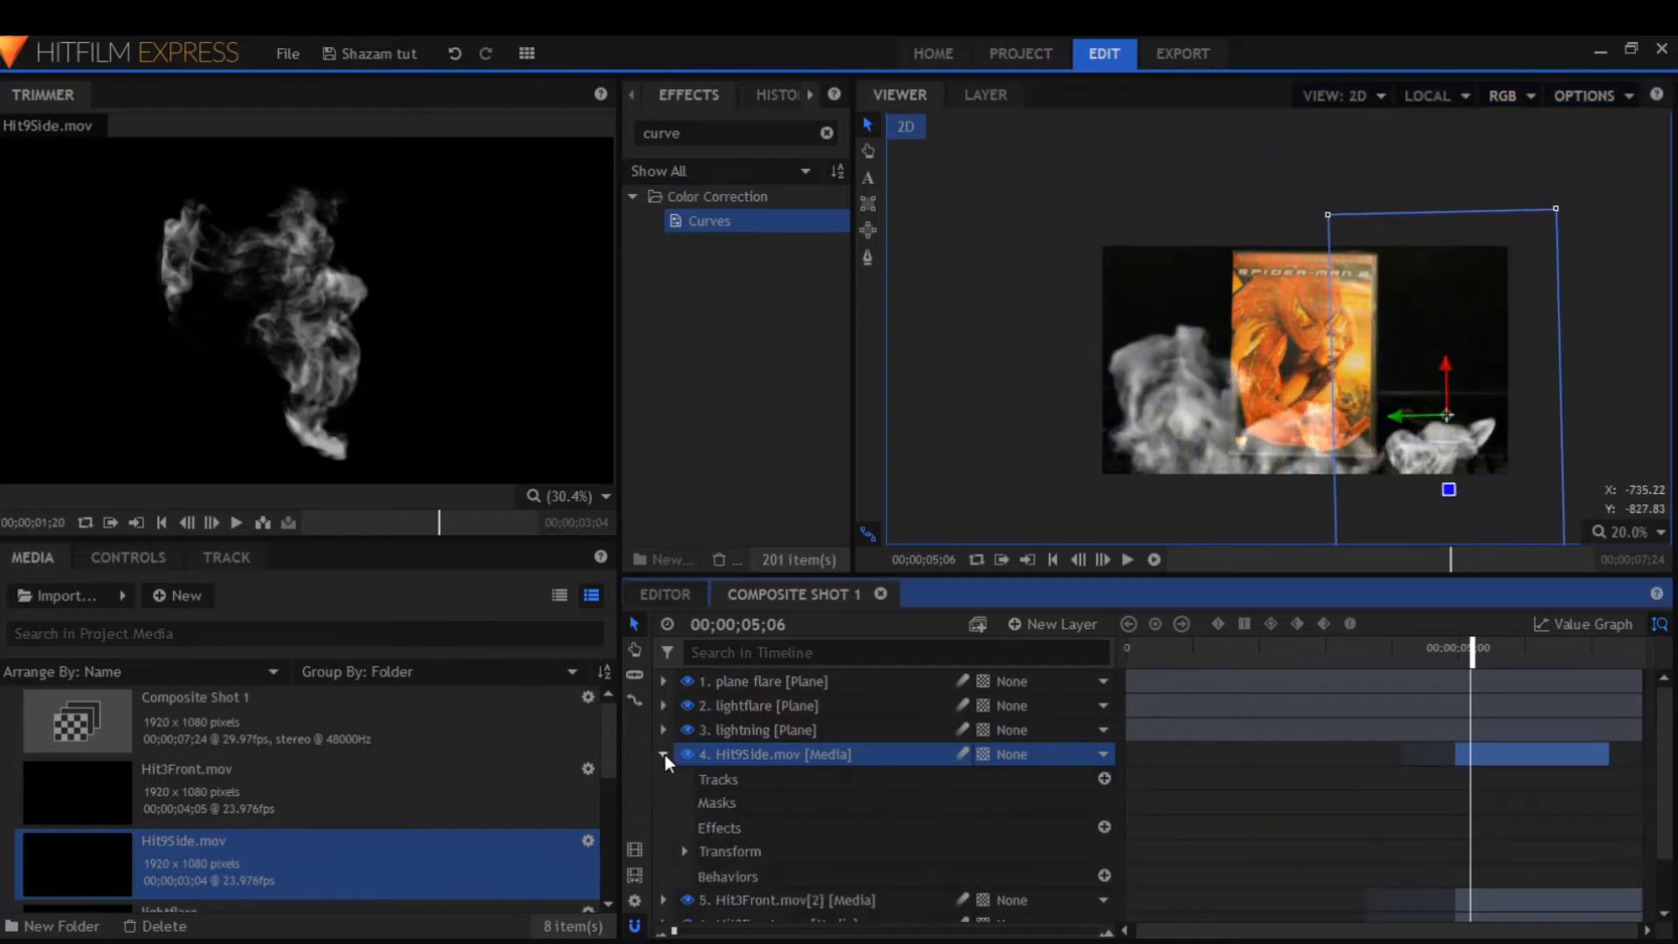
{"action": "left_click", "coordinate": [685, 851]}
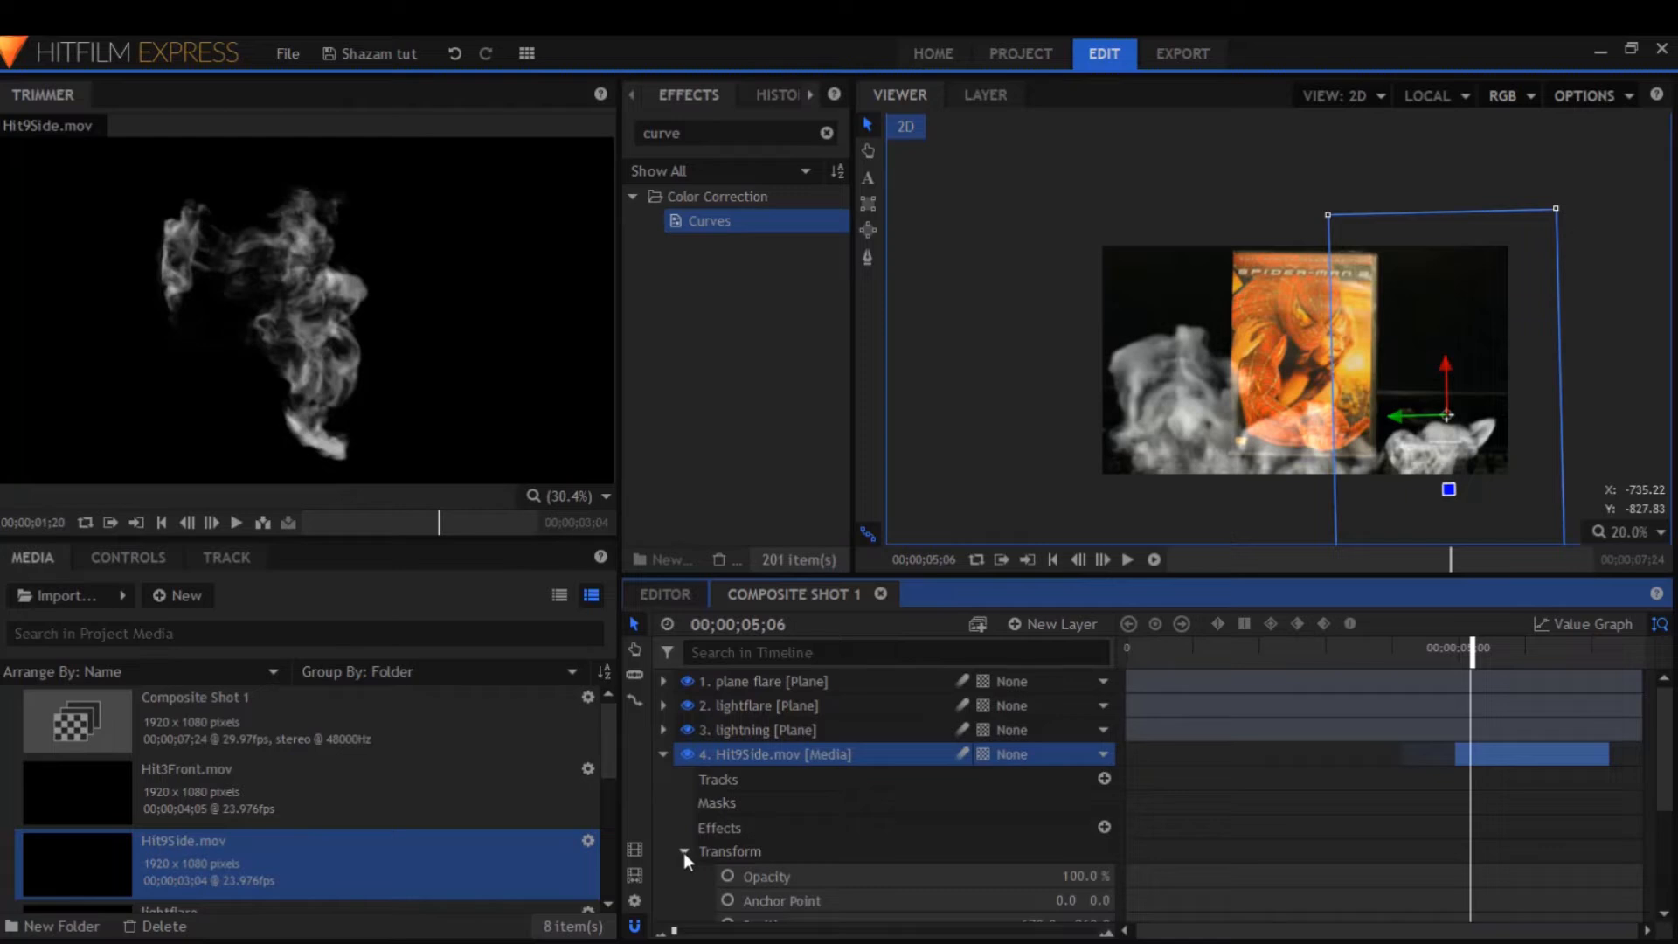
{"action": "scroll", "coordinate": [921, 827], "scroll_direction": "down", "scroll_amount": 2}
{"action": "left_click_drag", "start_coordinate": [1080, 815], "coordinate": [1612, 601]}
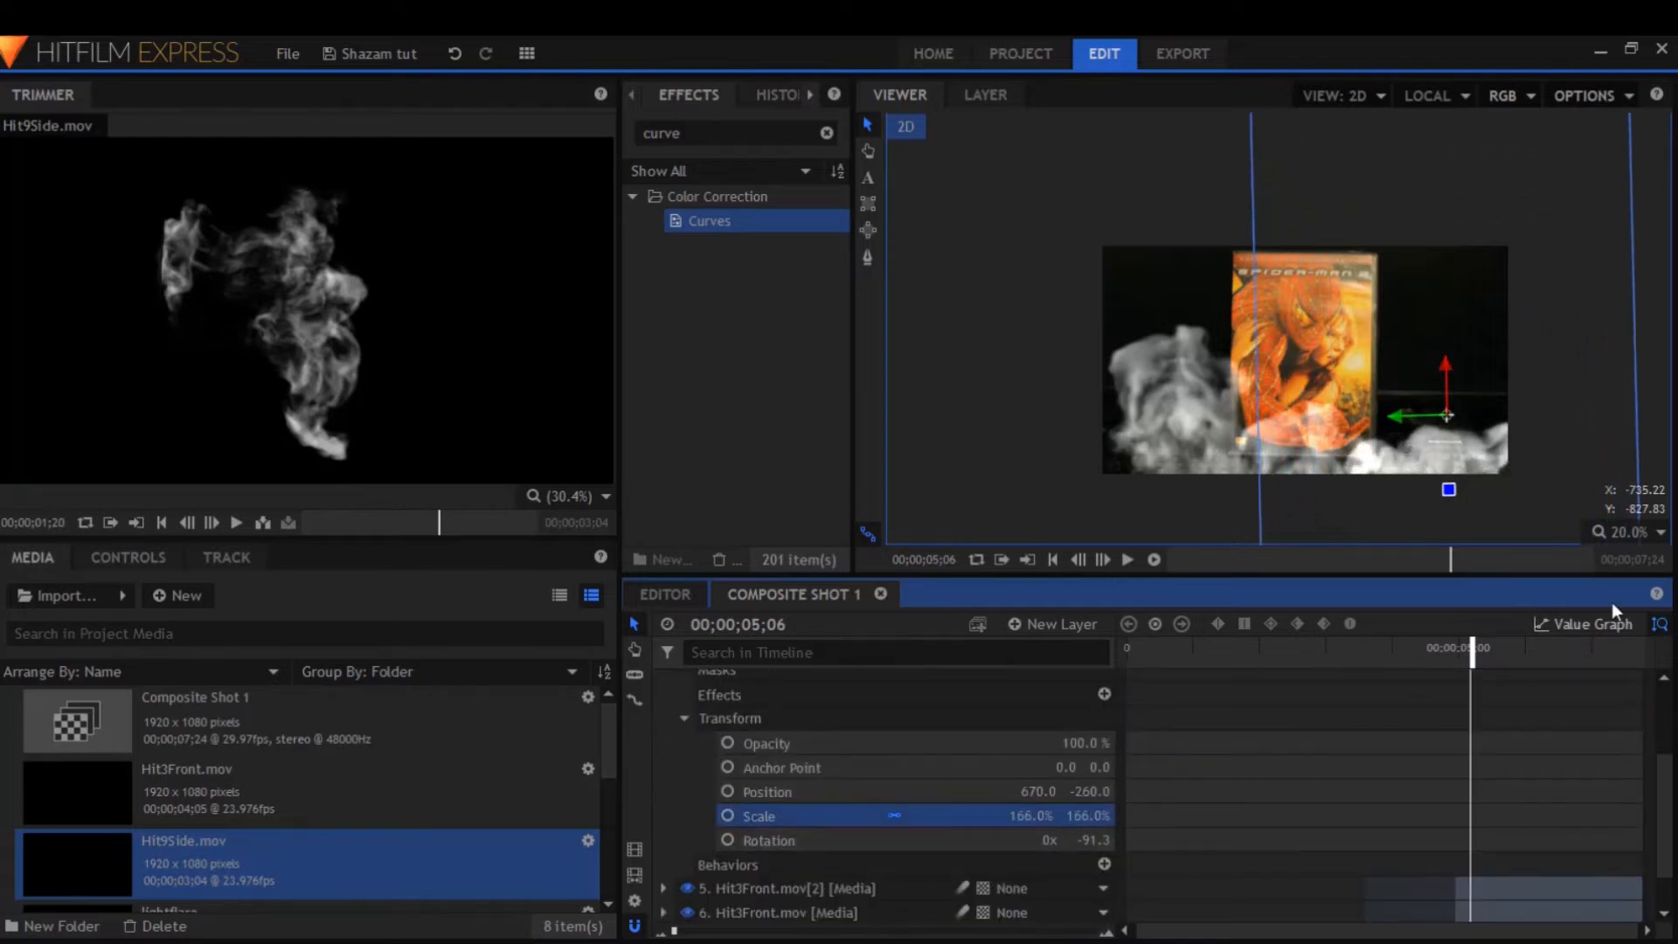
Play the composite shot from the beginning to review the lightning strike and the smoke with no layer selected
{"action": "left_click", "coordinate": [1054, 559]}
{"action": "scroll", "coordinate": [706, 704], "scroll_direction": "up", "scroll_amount": 2}
{"action": "left_click", "coordinate": [663, 753]}
{"action": "key", "text": "space"}
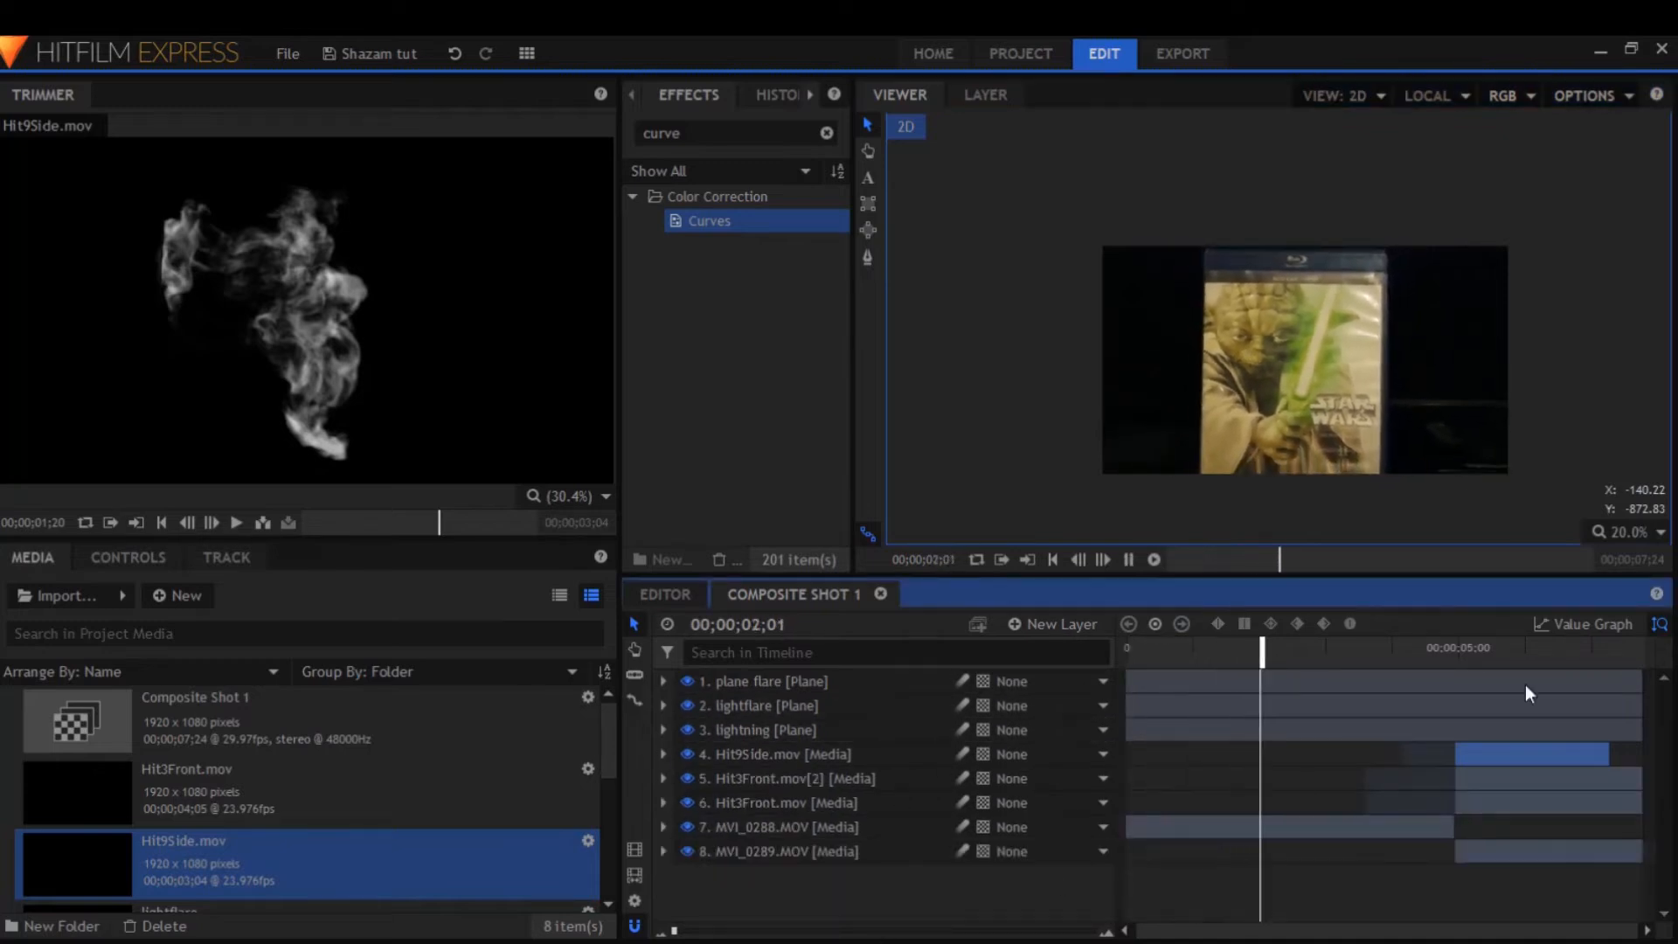
{"action": "key", "text": "space"}
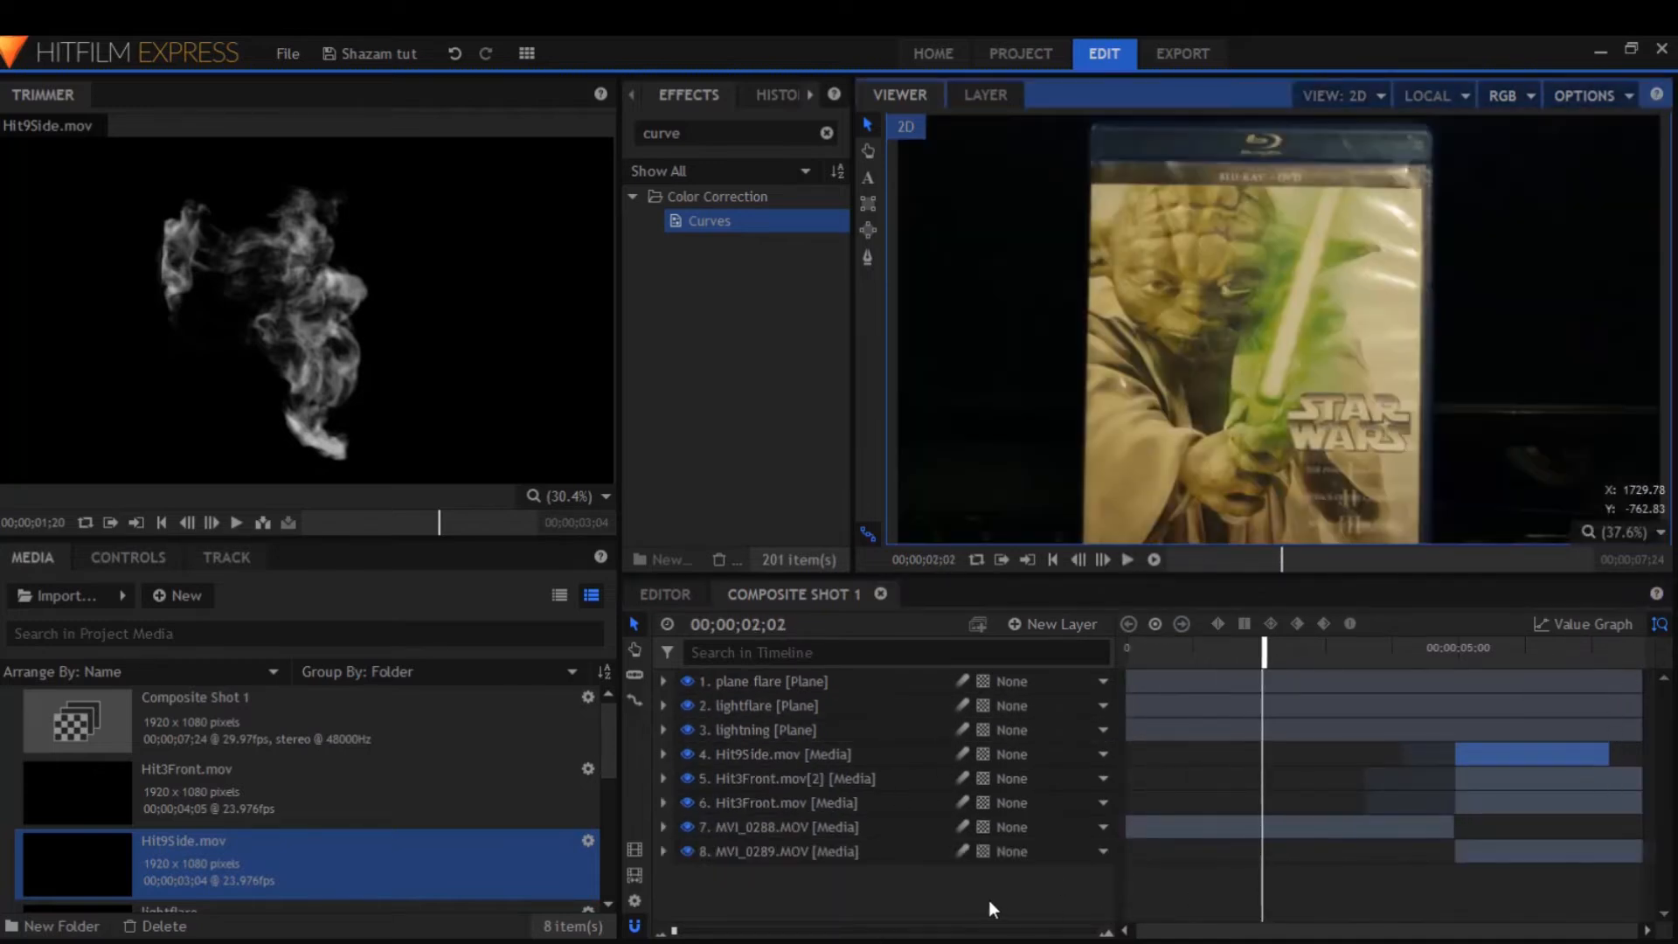
{"action": "left_click", "coordinate": [986, 897]}
{"action": "key", "text": "space"}
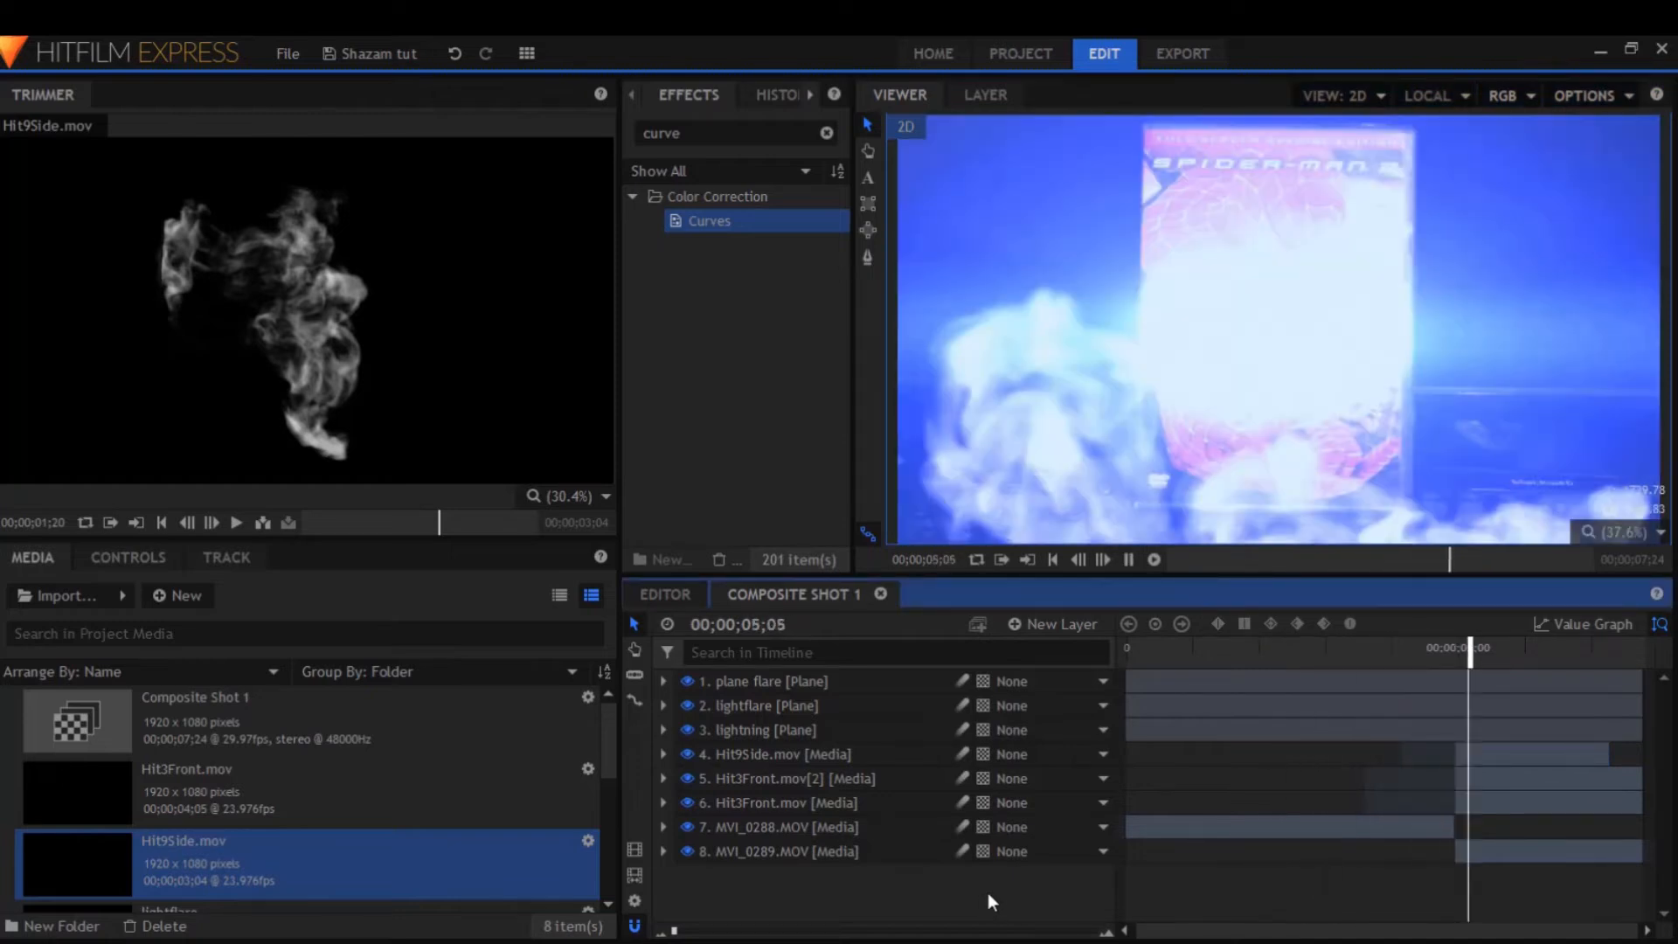
{"action": "key", "text": "space"}
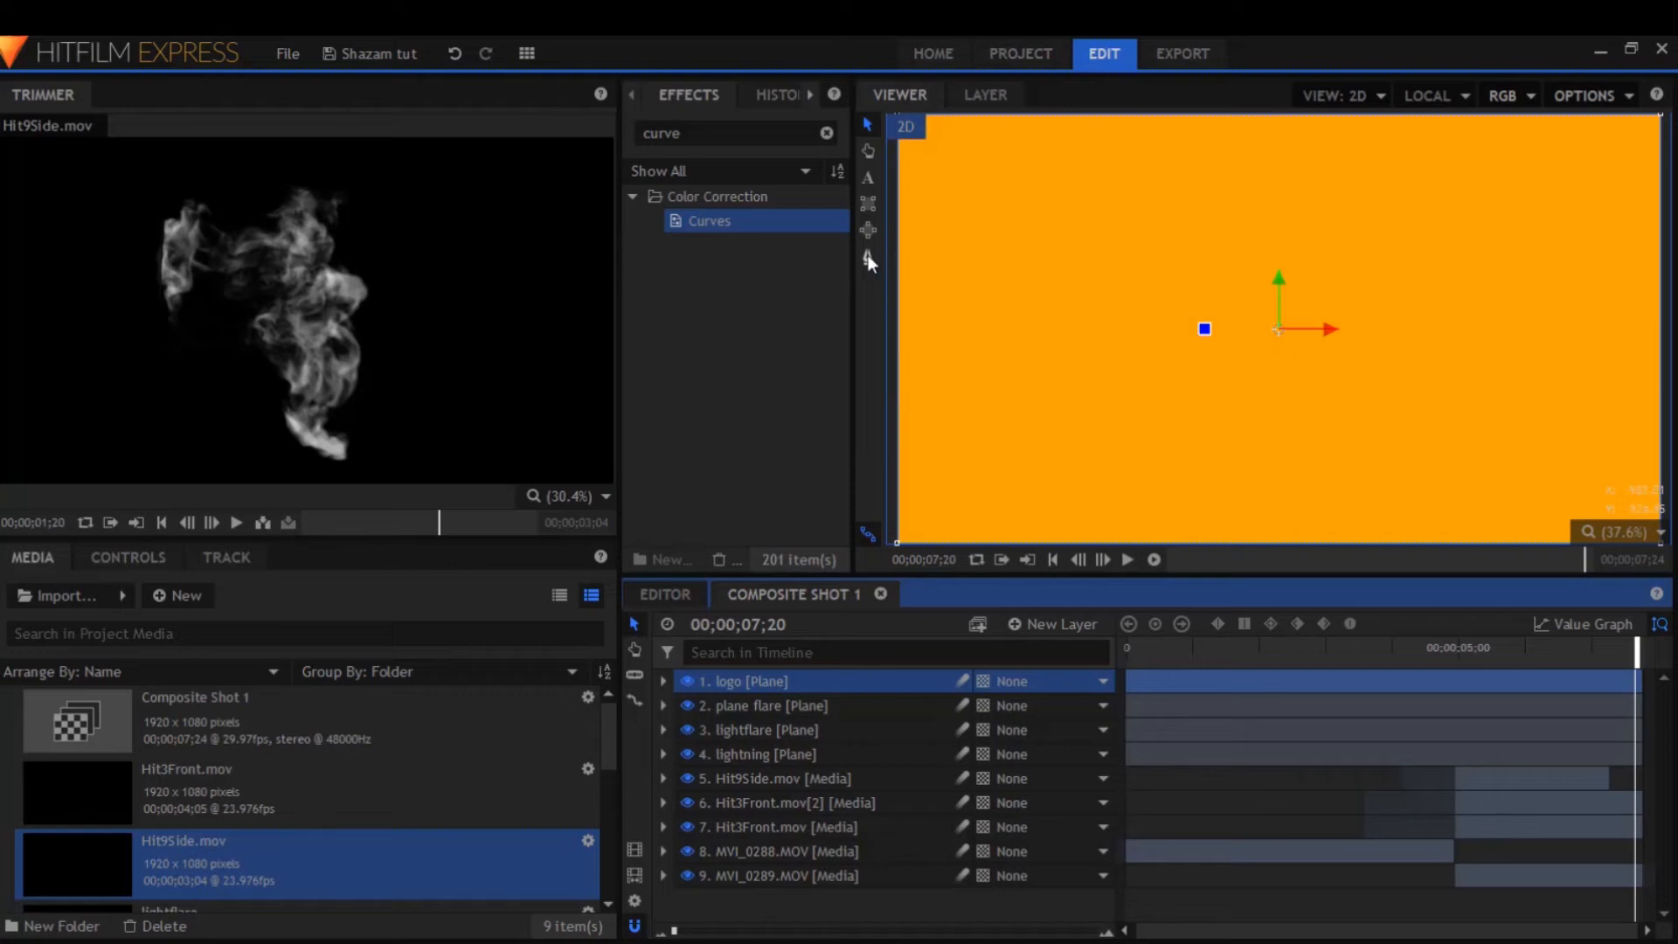
Draw a closed freehand mask in the shape of a jagged lightning bolt on the logo plane
{"action": "left_click", "coordinate": [867, 256]}
{"action": "left_click", "coordinate": [1114, 200]}
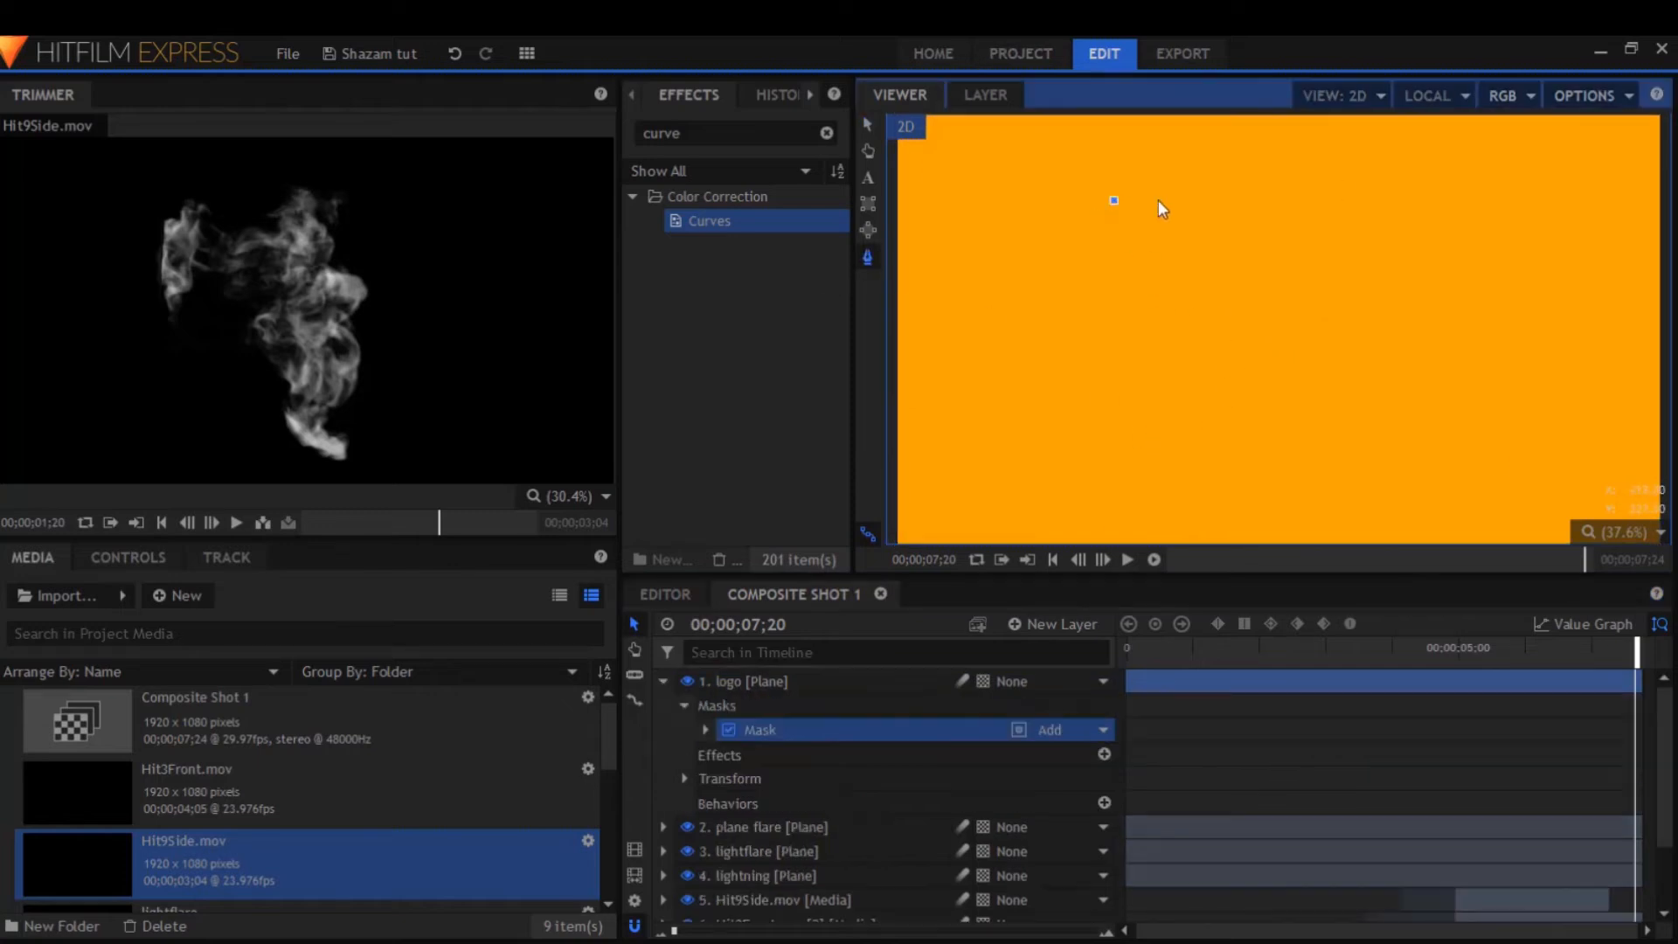
{"action": "left_click", "coordinate": [1332, 199]}
{"action": "left_click", "coordinate": [1332, 238]}
{"action": "left_click", "coordinate": [1376, 247]}
{"action": "left_click", "coordinate": [1334, 347]}
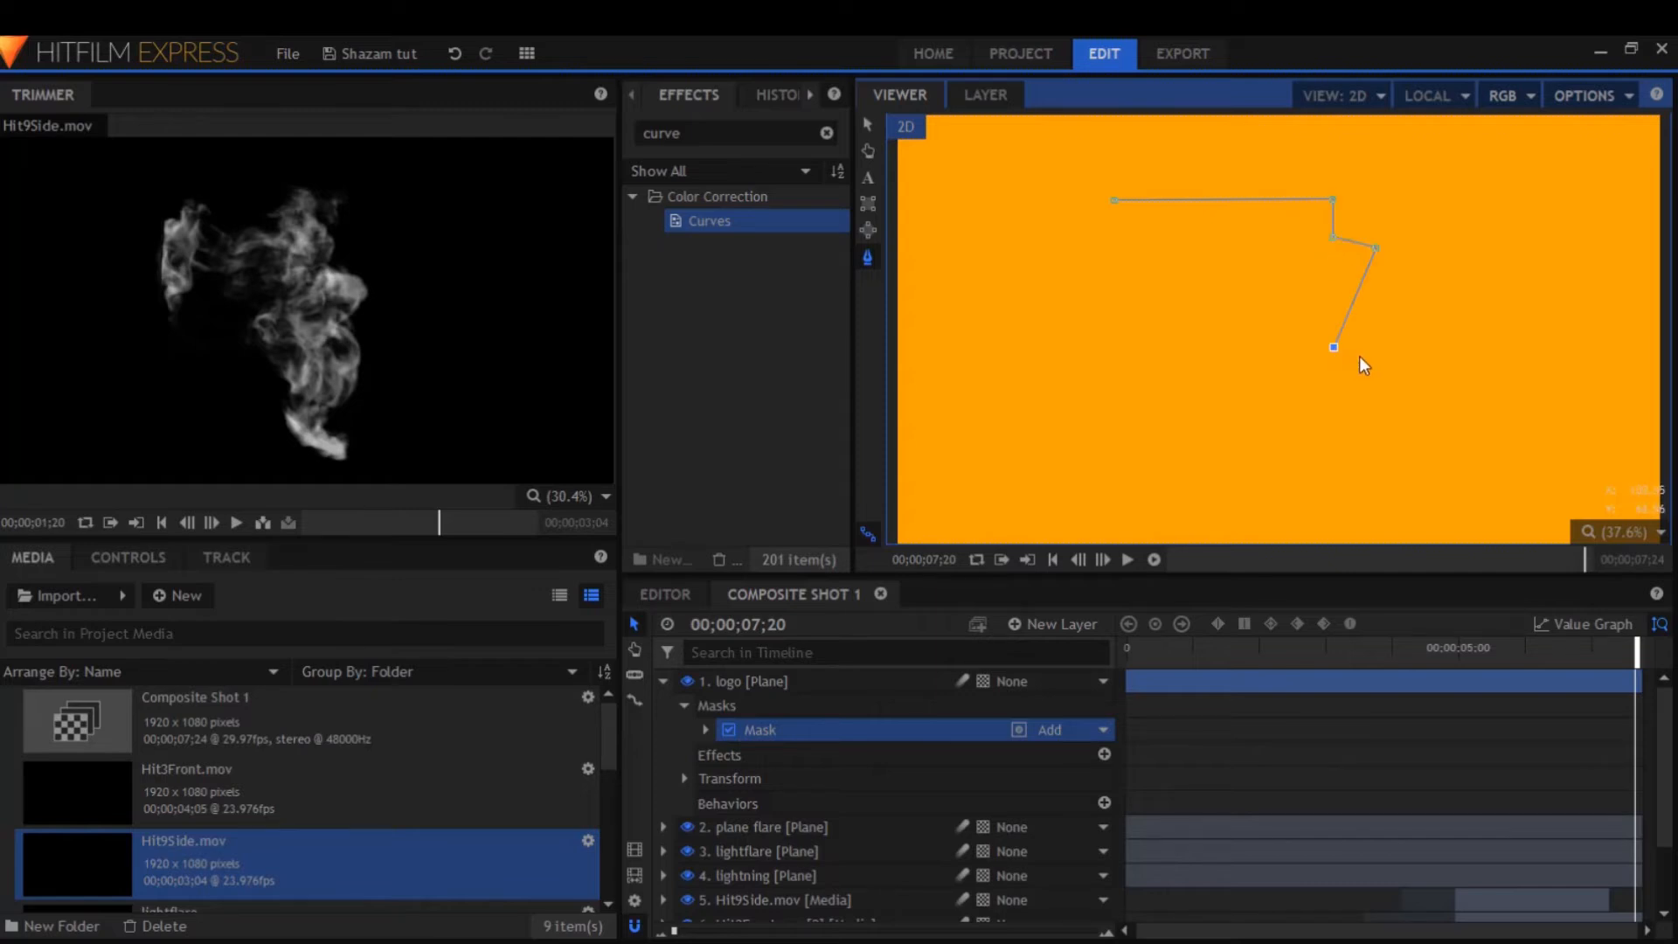
{"action": "left_click", "coordinate": [1212, 510]}
{"action": "left_click", "coordinate": [1185, 376]}
{"action": "left_click", "coordinate": [1141, 251]}
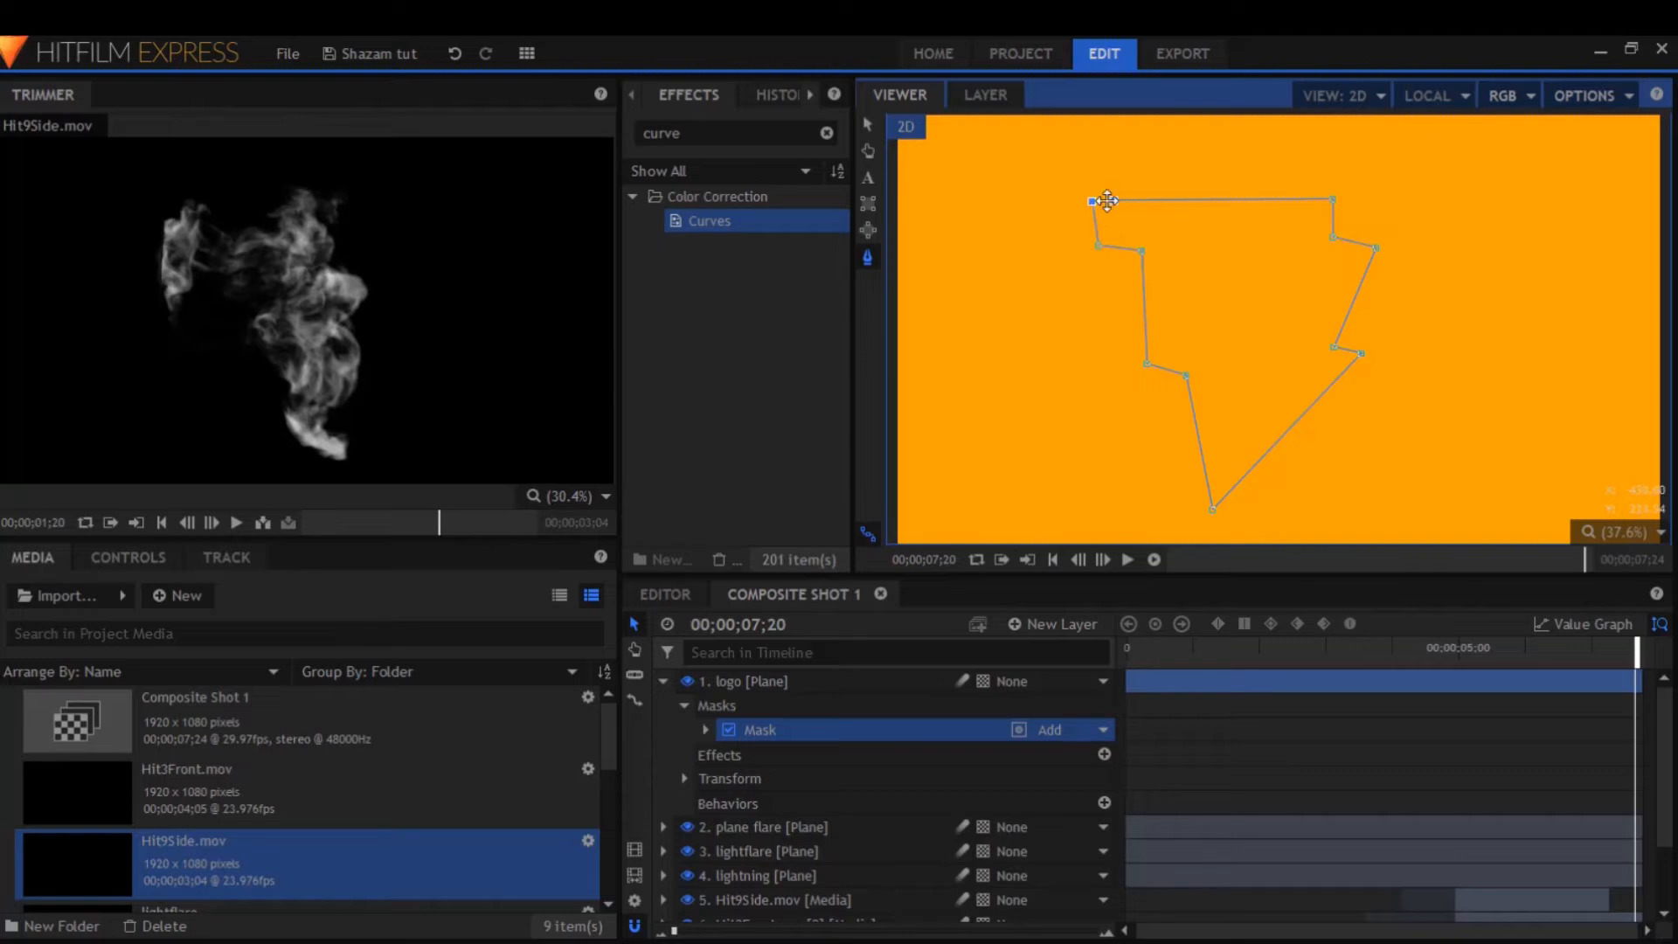
{"action": "left_click", "coordinate": [1093, 202]}
Adjust the inner notches and upper left corner of the logo plane's bolt mask to straighten its edges
{"action": "left_click_drag", "start_coordinate": [1332, 242], "coordinate": [1333, 251]}
{"action": "left_click_drag", "start_coordinate": [1334, 347], "coordinate": [1332, 353]}
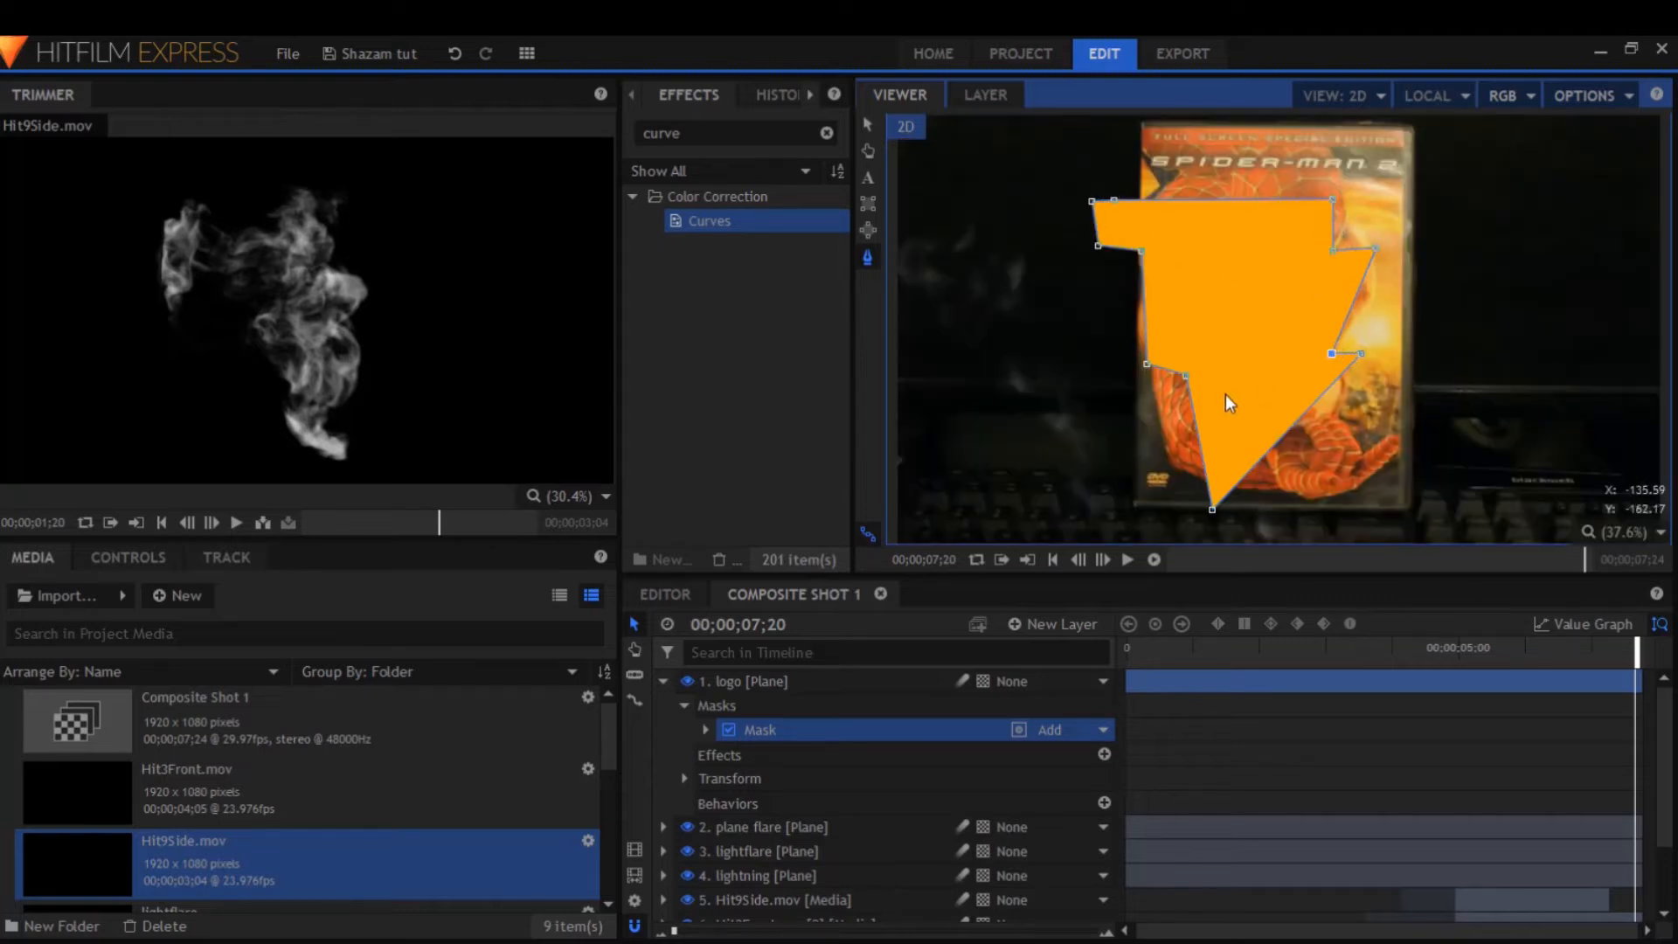
{"action": "left_click_drag", "start_coordinate": [1188, 375], "coordinate": [1199, 361]}
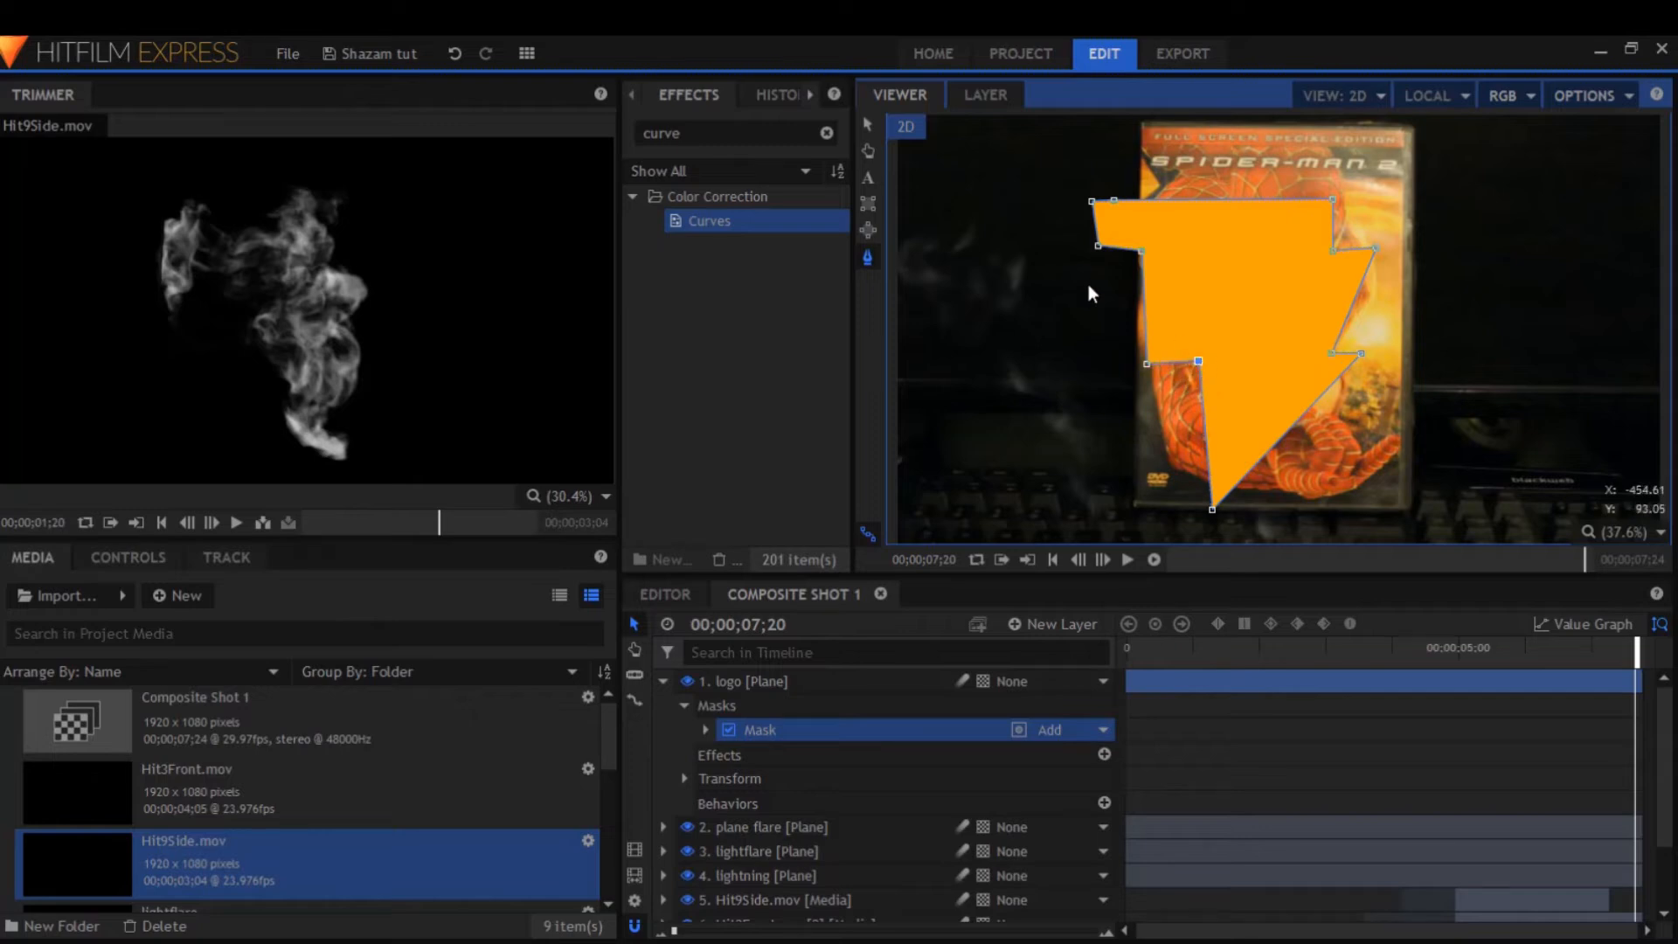
{"action": "left_click_drag", "start_coordinate": [1097, 240], "coordinate": [1115, 252]}
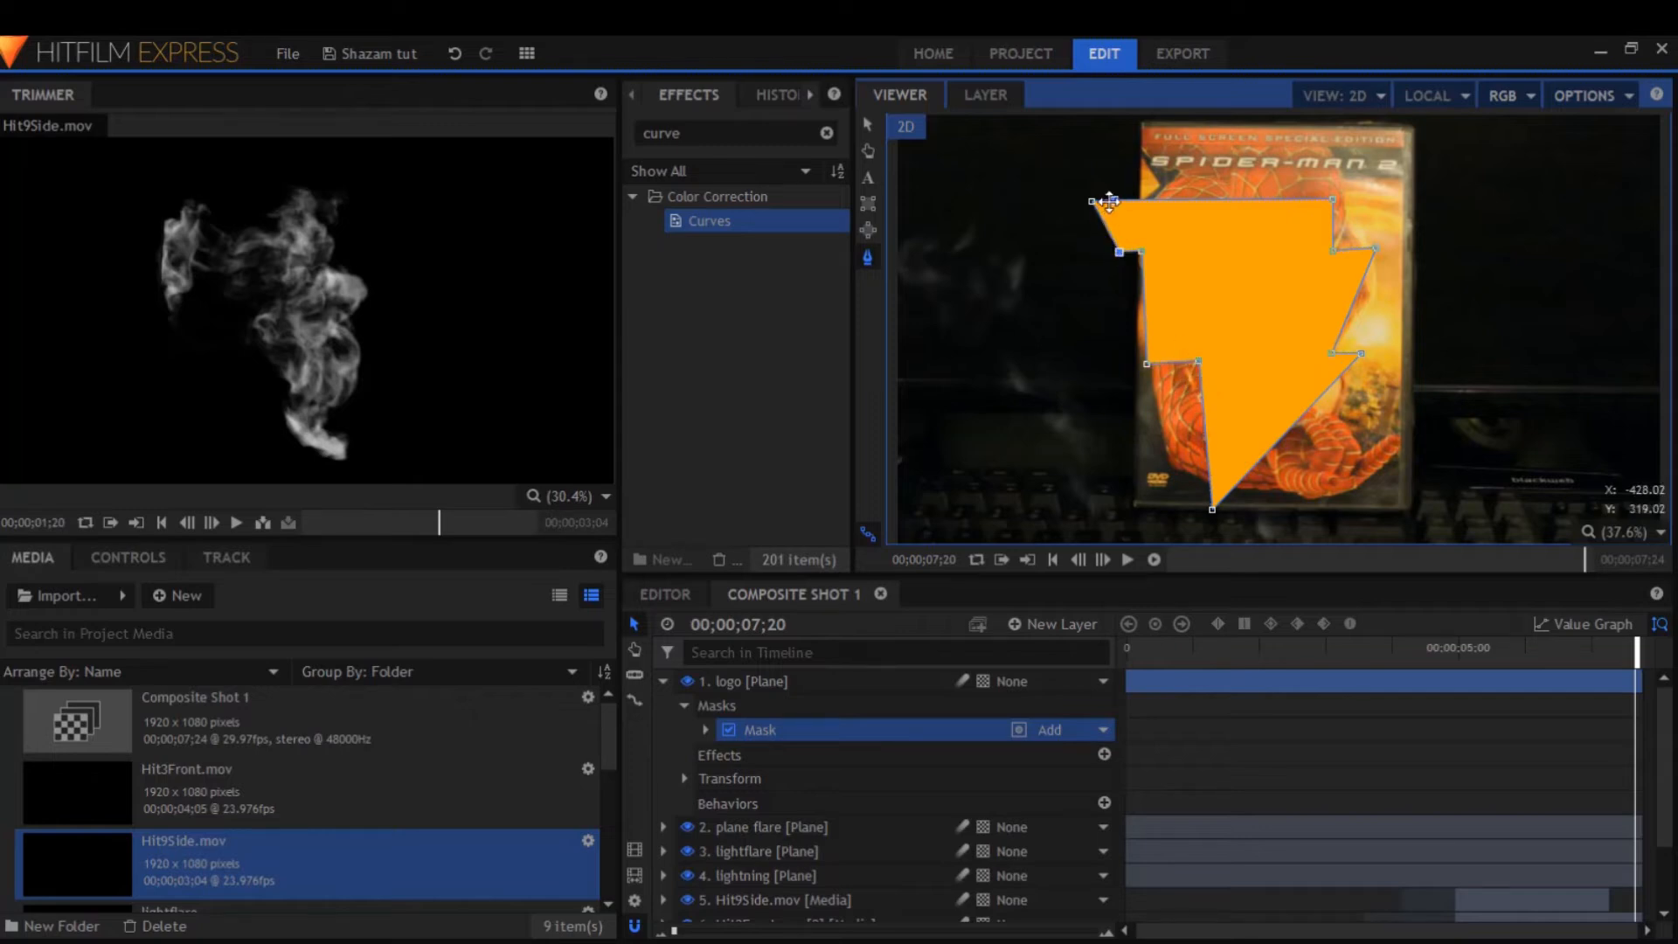
{"action": "left_click_drag", "start_coordinate": [1097, 204], "coordinate": [1116, 201]}
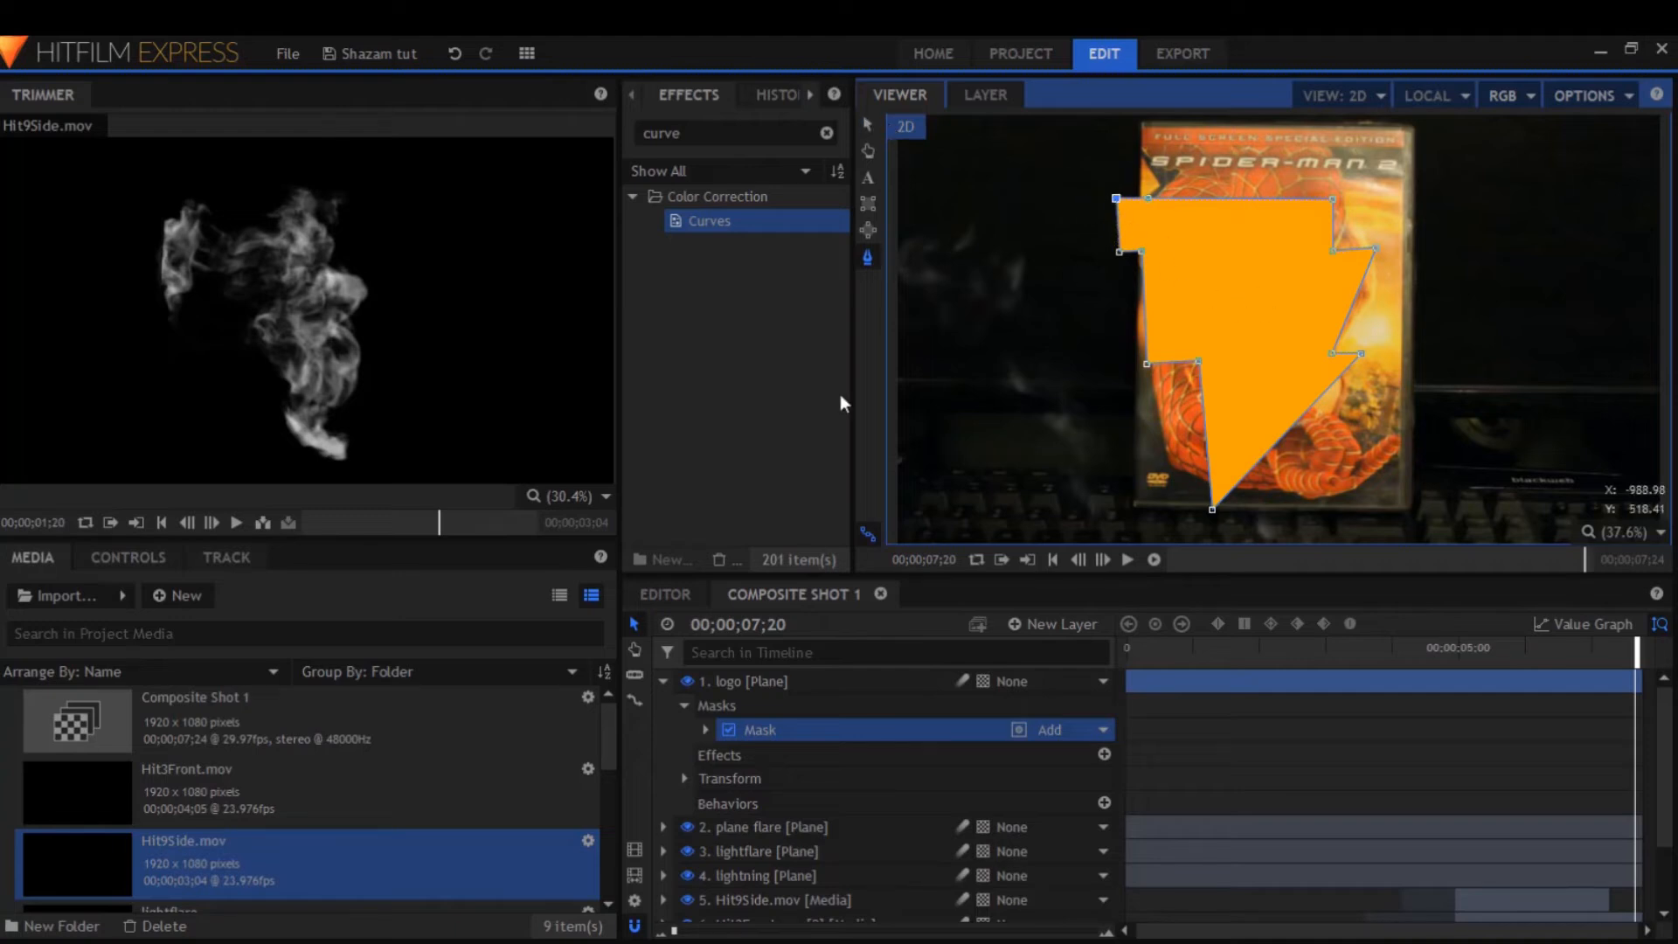
{"action": "left_click", "coordinate": [664, 681]}
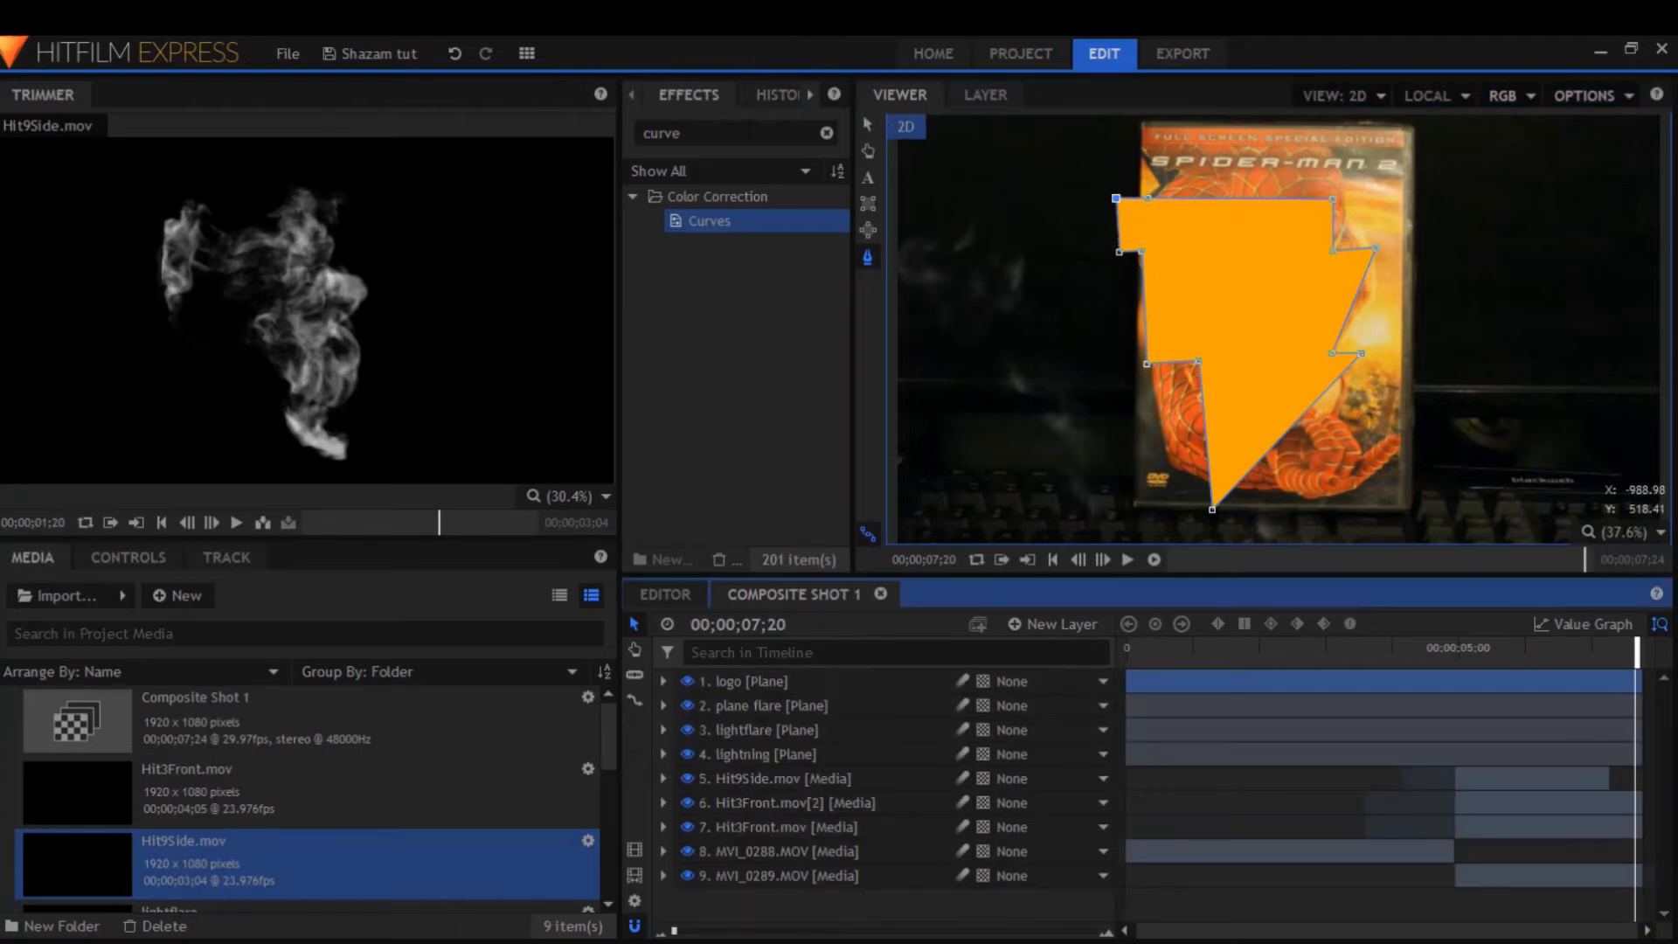
Search the effects for glow and apply the Glow effect to the logo layer
{"action": "double_click", "coordinate": [750, 132]}
{"action": "key", "text": "BackSpace"}
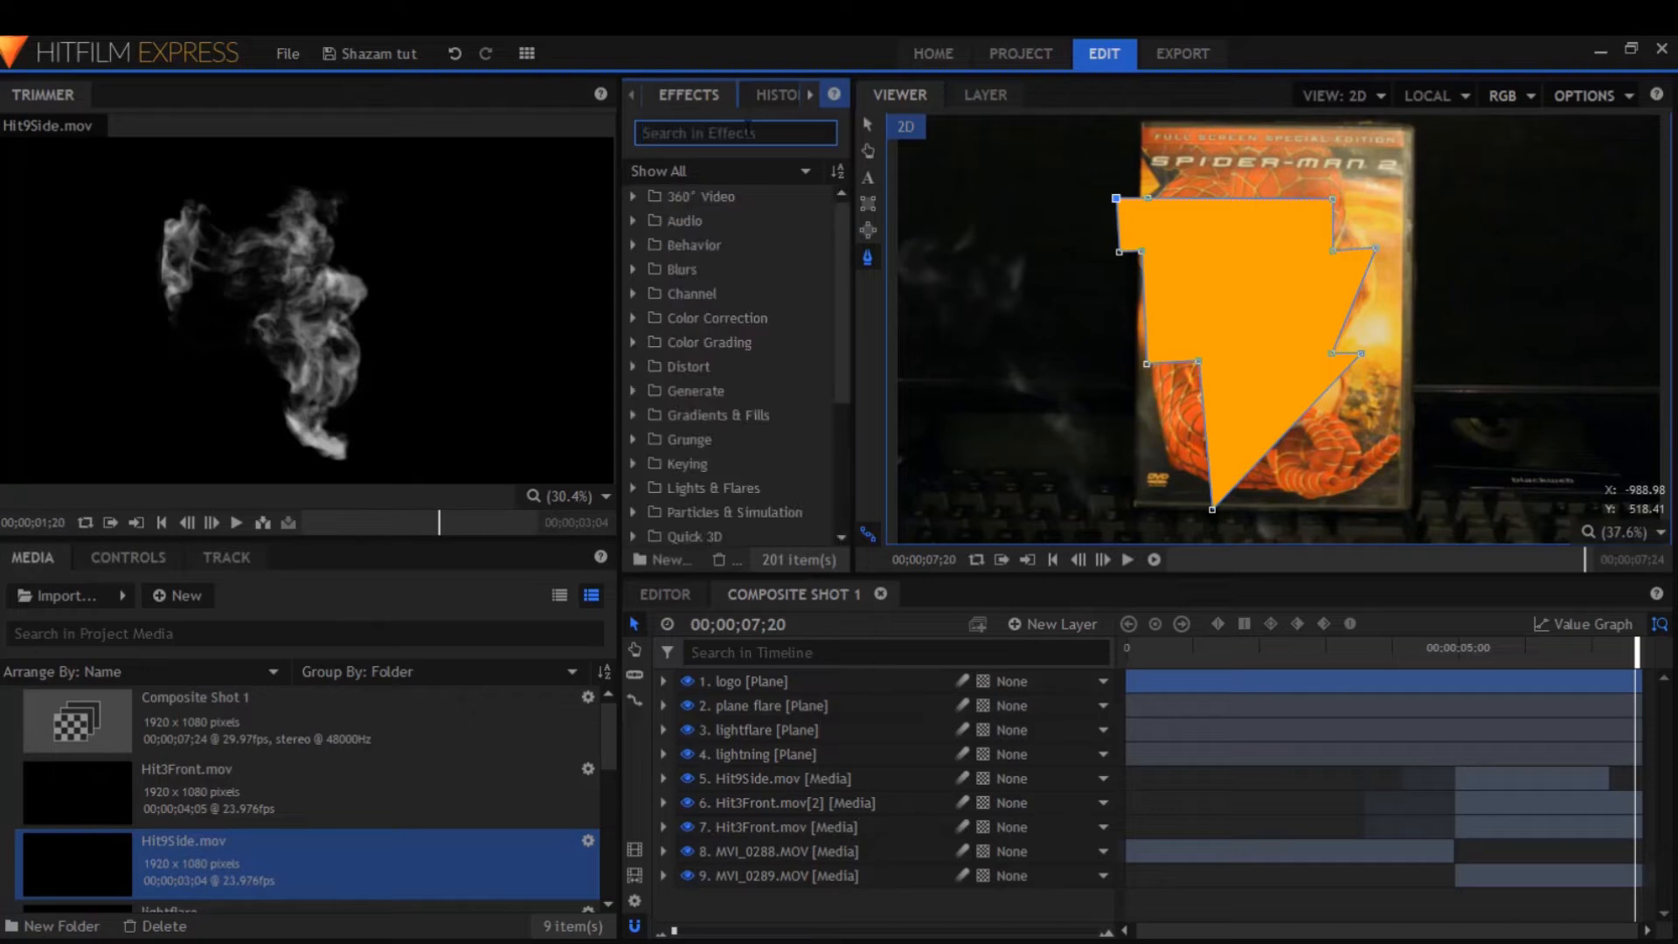
{"action": "type", "text": "glow"}
{"action": "left_click_drag", "start_coordinate": [703, 269], "coordinate": [801, 693]}
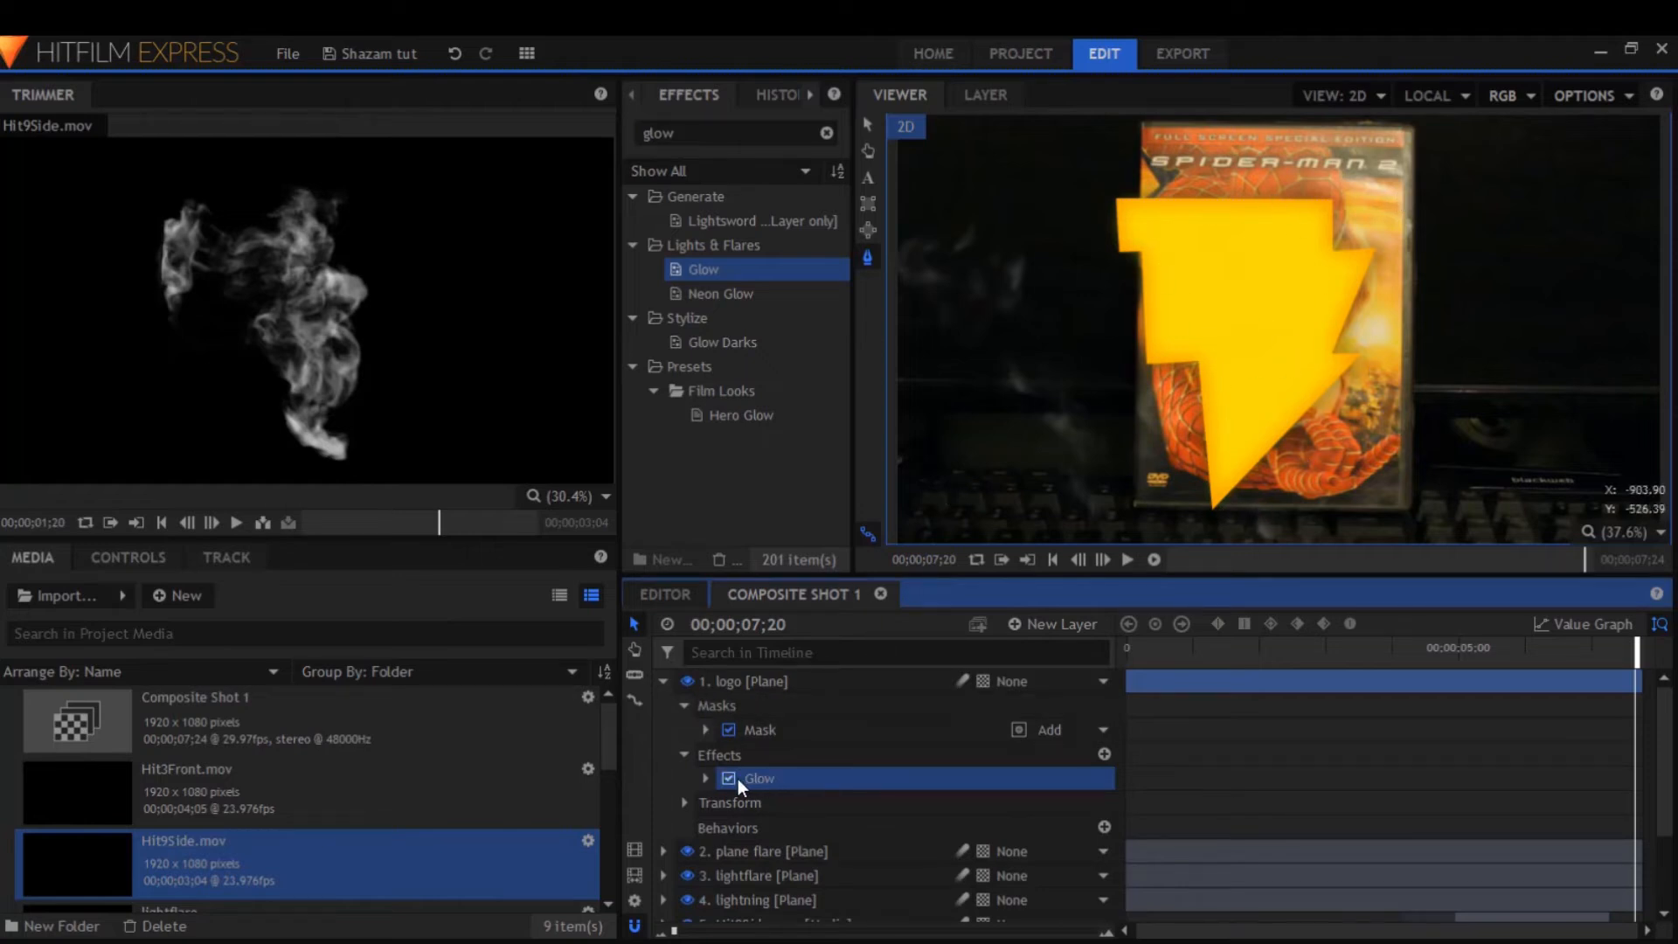
Set the intensity of the logo layer's Glow effect to 0.8
{"action": "left_click", "coordinate": [127, 557]}
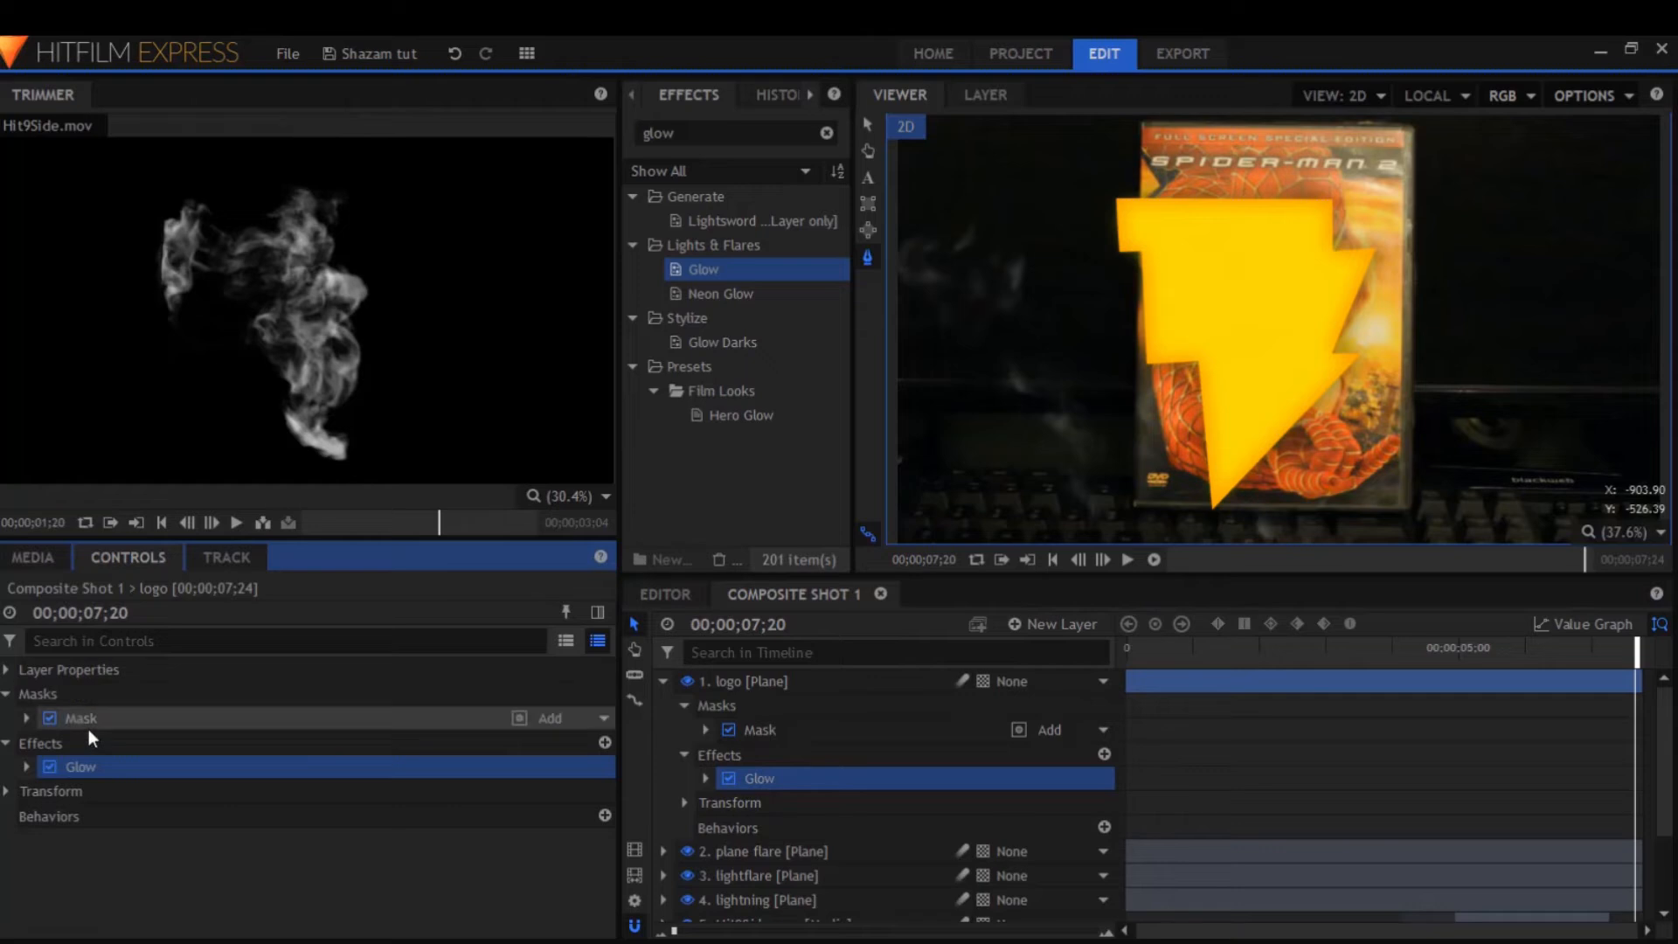
{"action": "left_click", "coordinate": [24, 767]}
{"action": "mouse_move", "coordinate": [580, 792]}
{"action": "left_mouse_down"}
{"action": "mouse_move", "coordinate": [560, 792]}
{"action": "mouse_move", "coordinate": [577, 792]}
{"action": "left_mouse_up"}
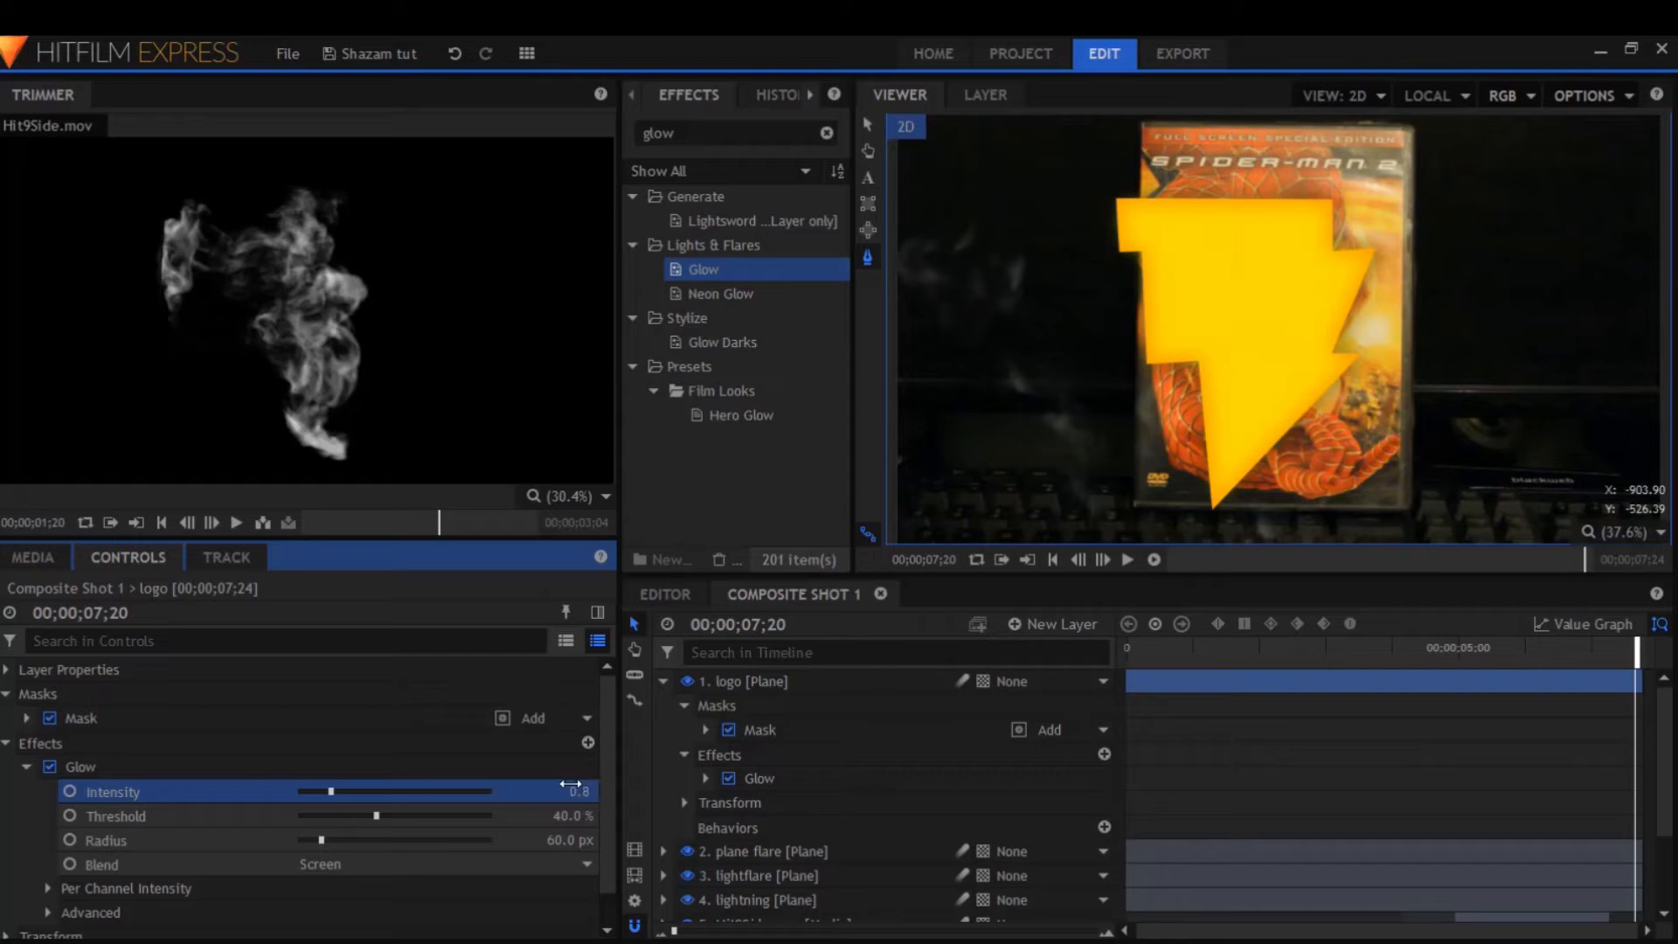
{"action": "left_click", "coordinate": [27, 766]}
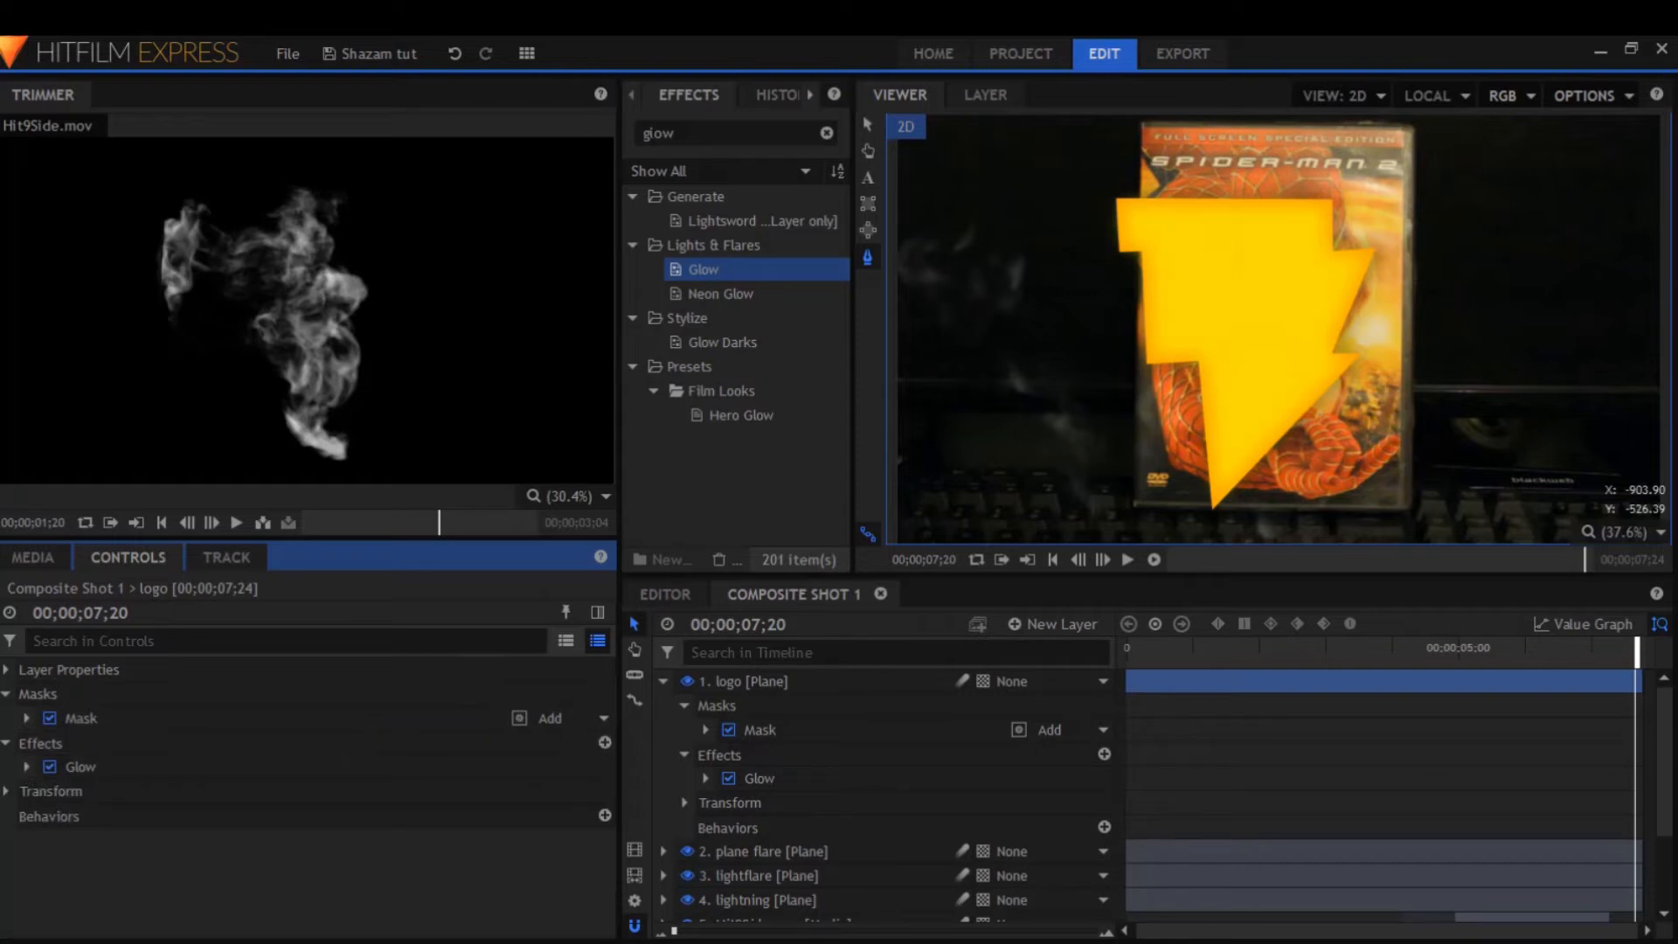
{"action": "left_click", "coordinate": [663, 682]}
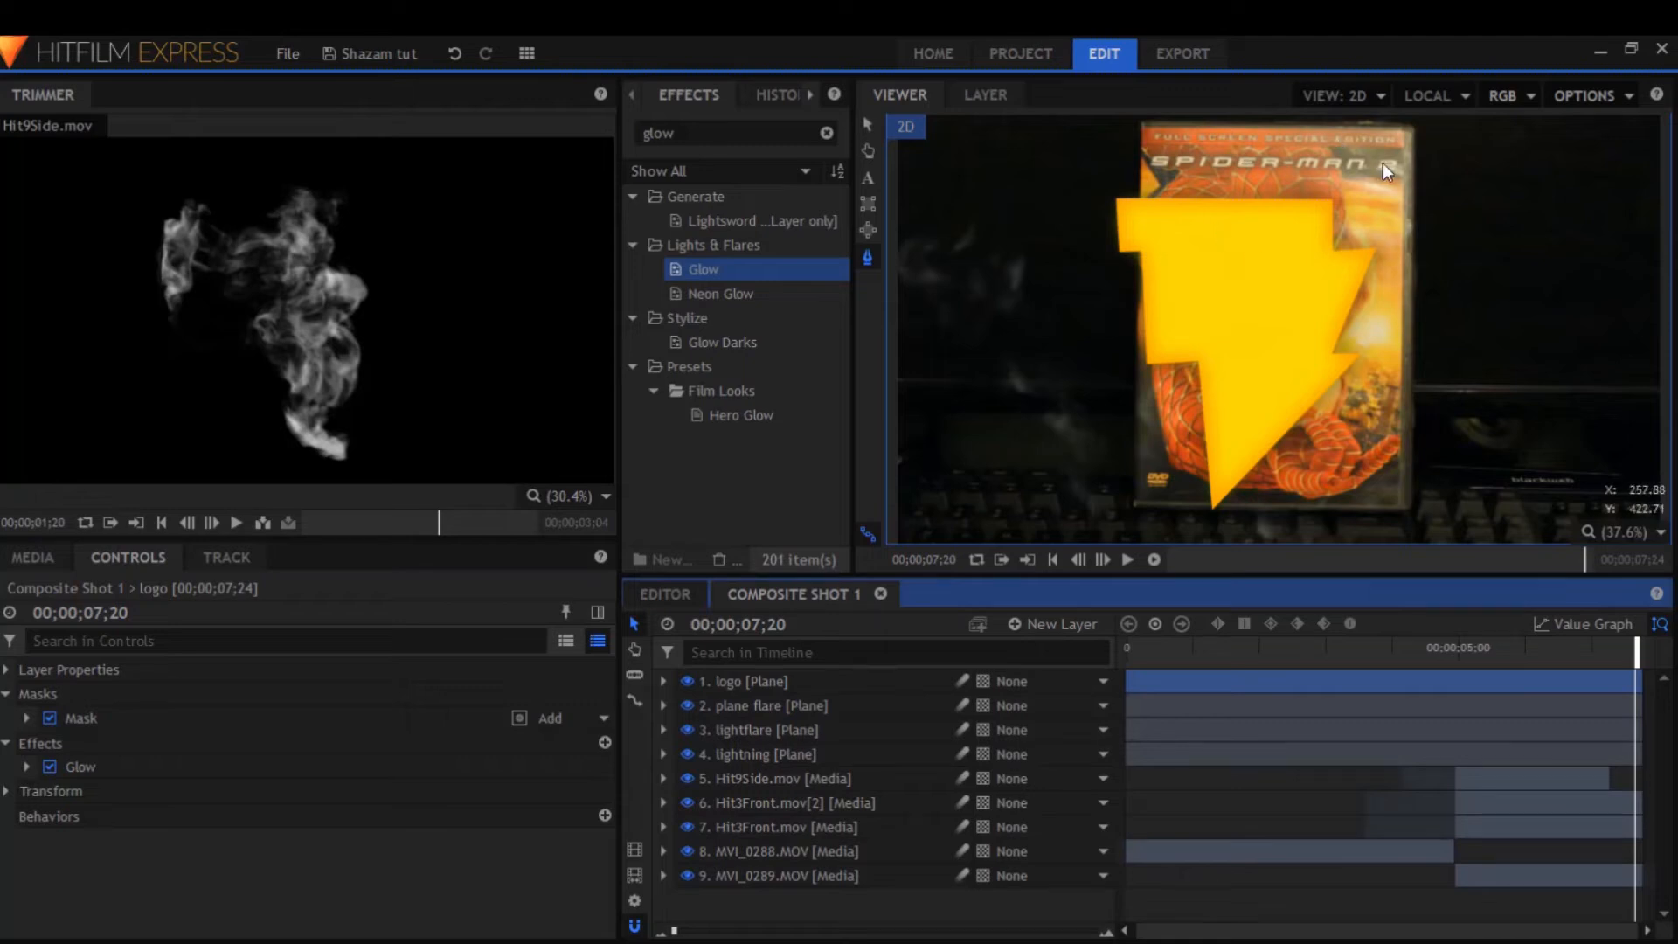
Hide the logo layer and add a motion tracker to the MVI_0289.MOV layer
{"action": "left_click", "coordinate": [687, 682]}
{"action": "left_click", "coordinate": [820, 876]}
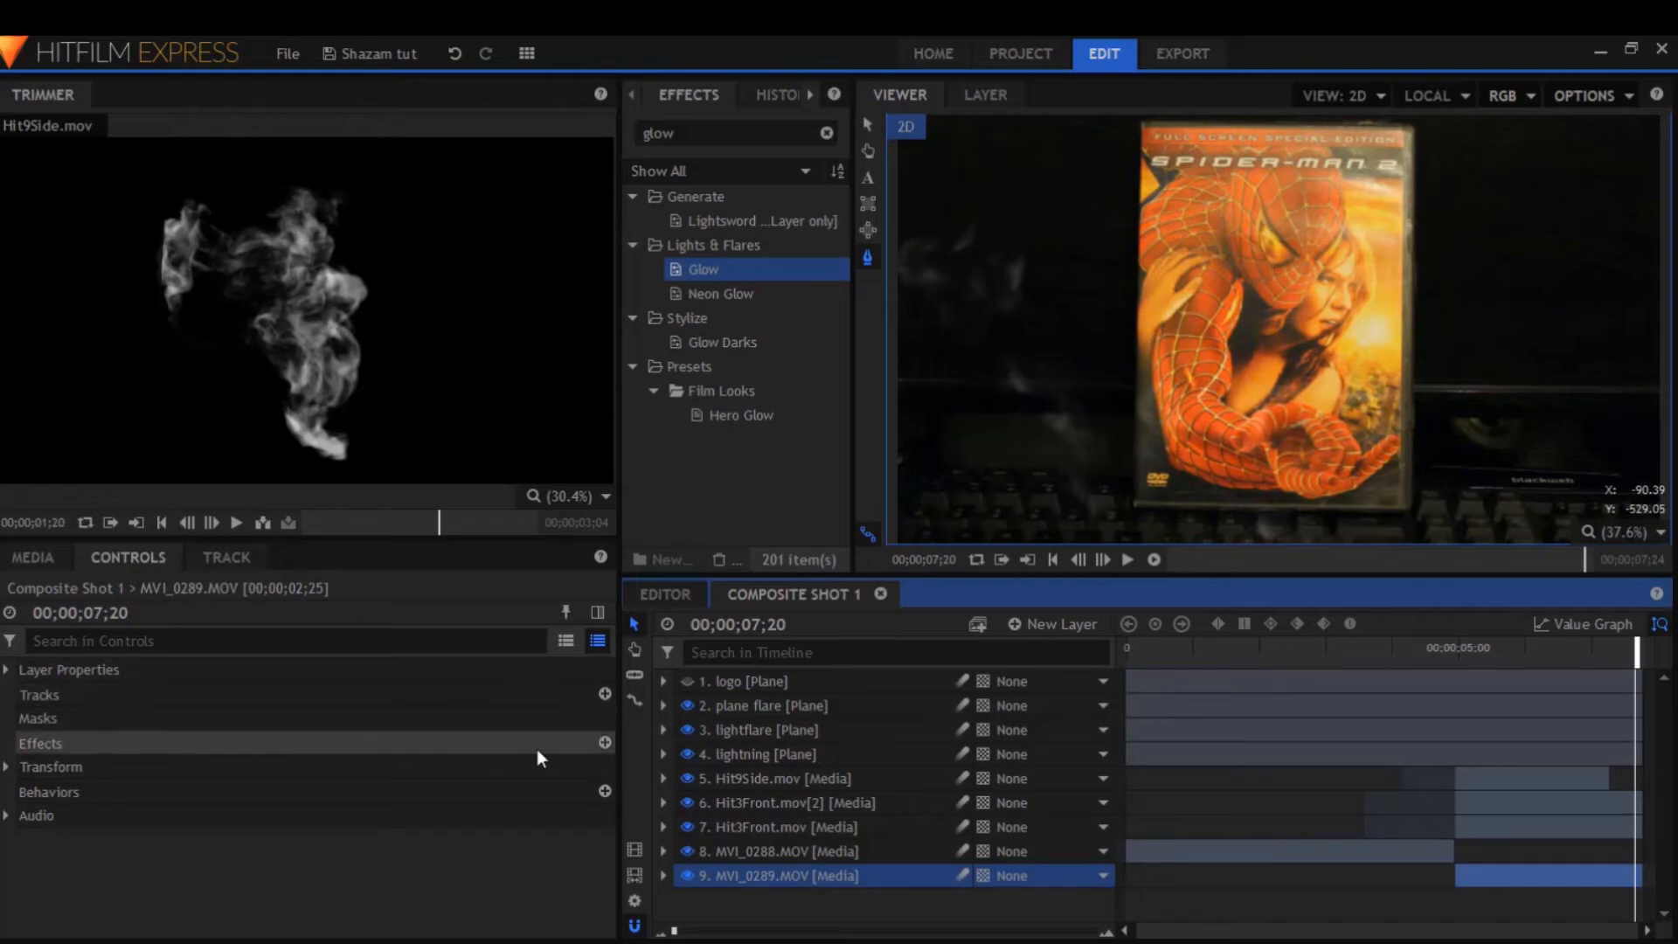
{"action": "left_click", "coordinate": [605, 694]}
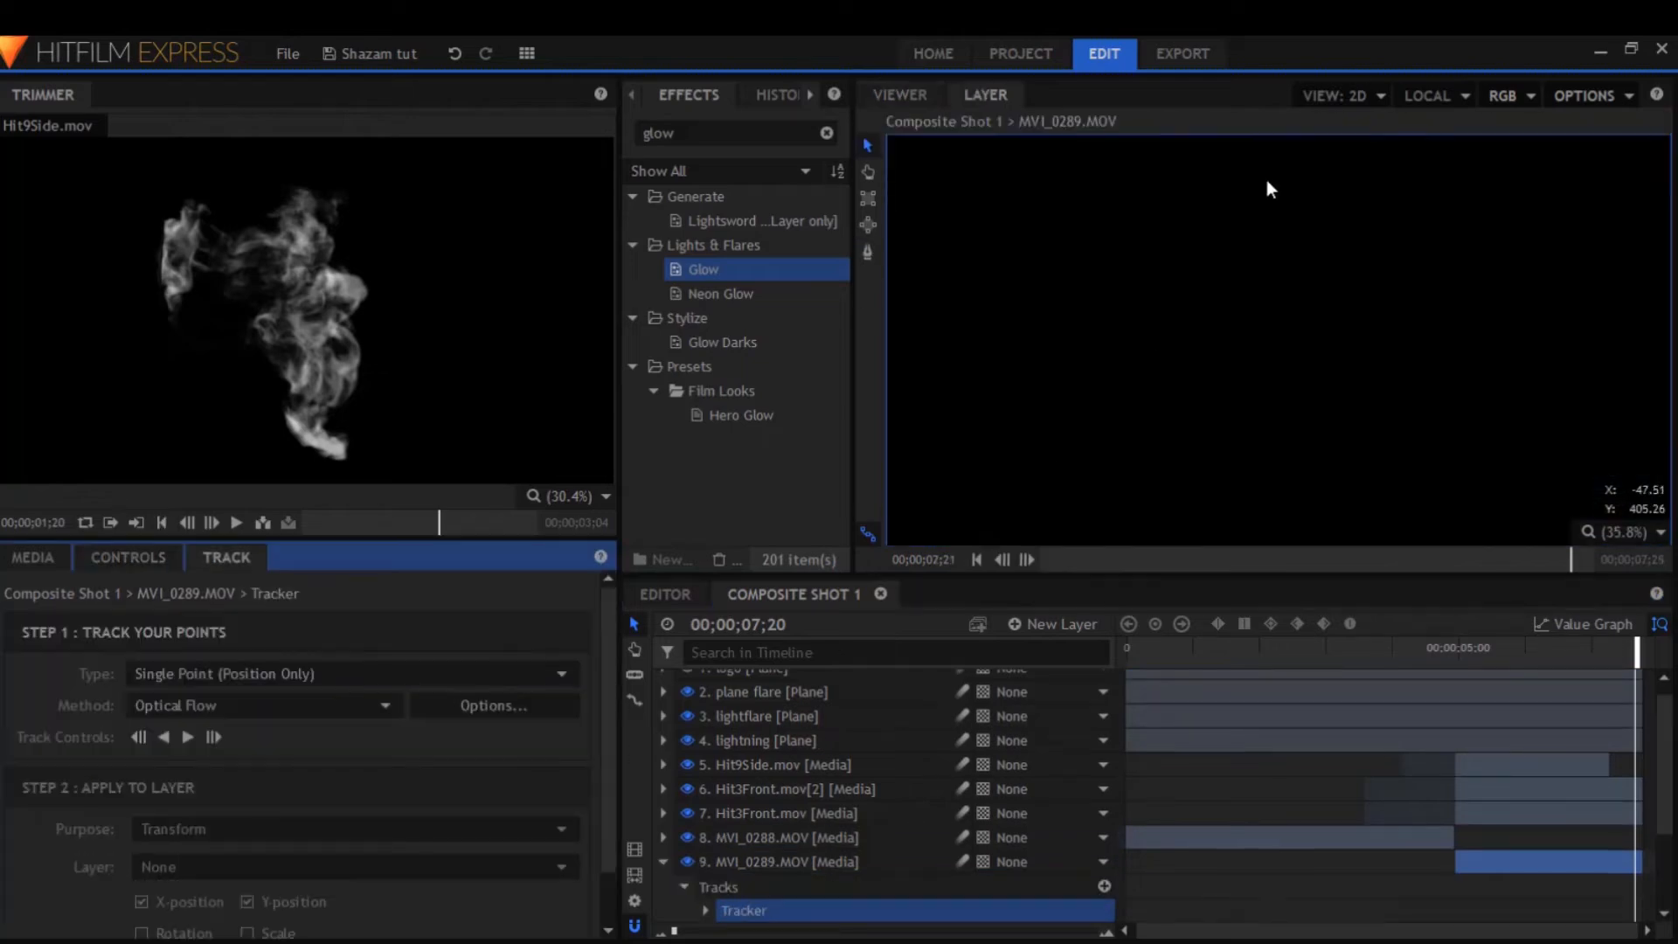
Place the track point on the "2" of the Spider-Man 2 title and size its feature and search boxes around the numeral
{"action": "scroll", "coordinate": [1357, 386], "scroll_direction": "up", "scroll_amount": 5}
{"action": "scroll", "coordinate": [1270, 299], "scroll_direction": "up", "scroll_amount": 5}
{"action": "left_click_drag", "start_coordinate": [1263, 292], "coordinate": [1289, 395]}
{"action": "left_click_drag", "start_coordinate": [1143, 386], "coordinate": [1333, 178]}
{"action": "left_click_drag", "start_coordinate": [1444, 240], "coordinate": [1353, 491]}
{"action": "key", "text": "v"}
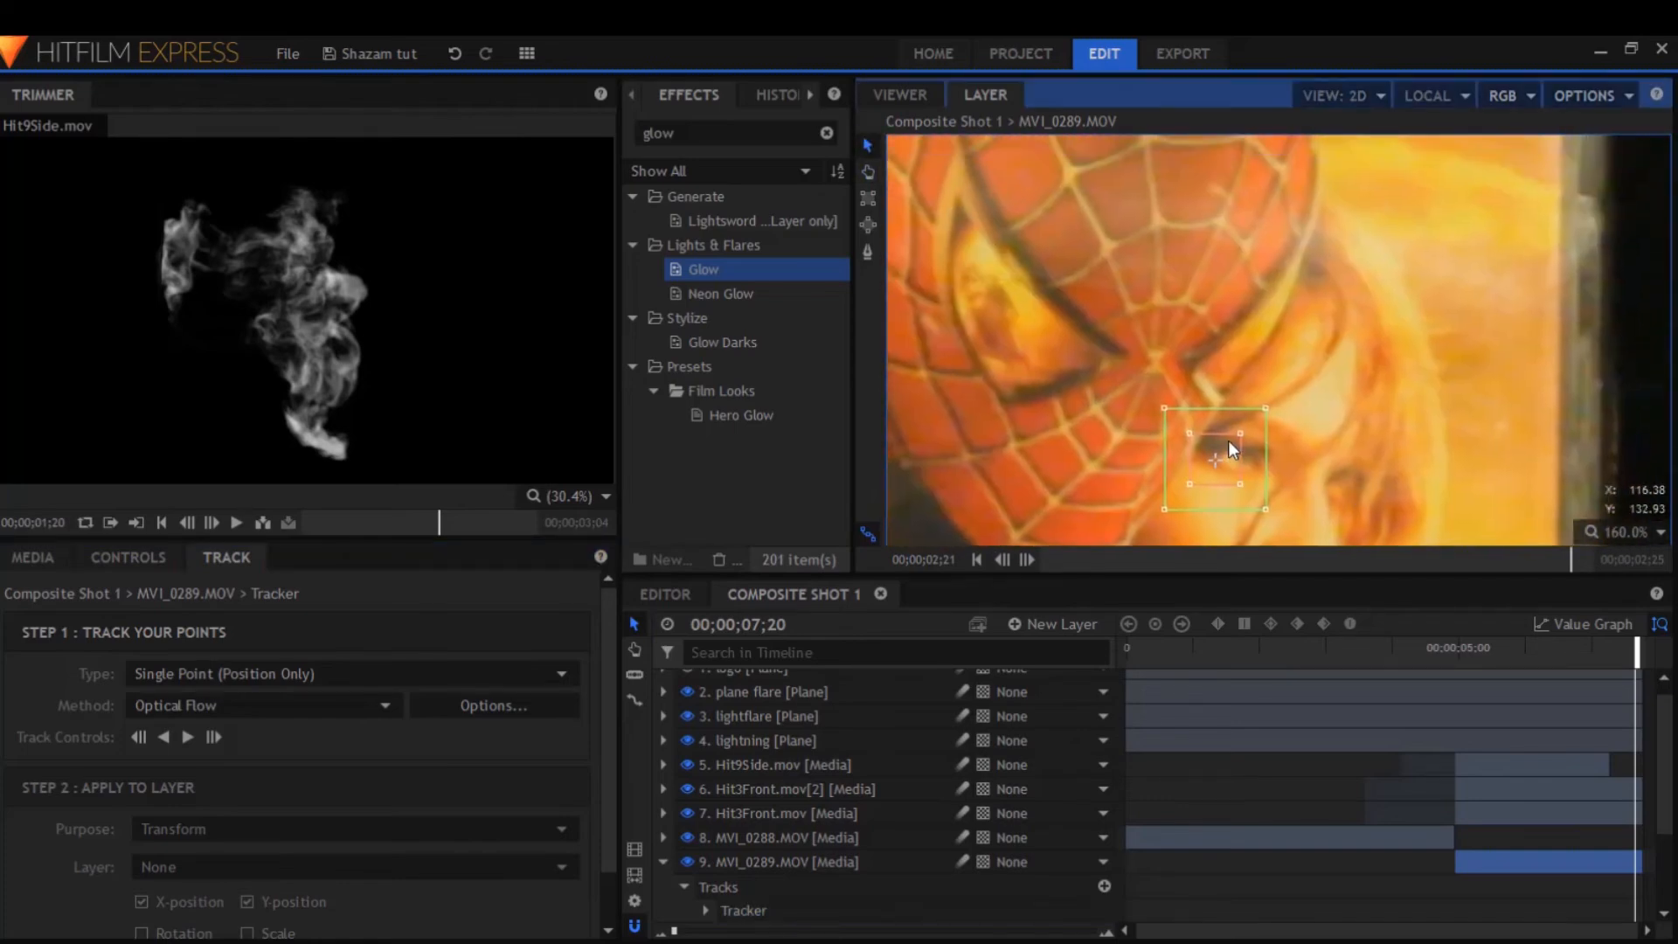
{"action": "left_click_drag", "start_coordinate": [1228, 445], "coordinate": [1436, 194]}
{"action": "left_click_drag", "start_coordinate": [1259, 427], "coordinate": [1068, 524]}
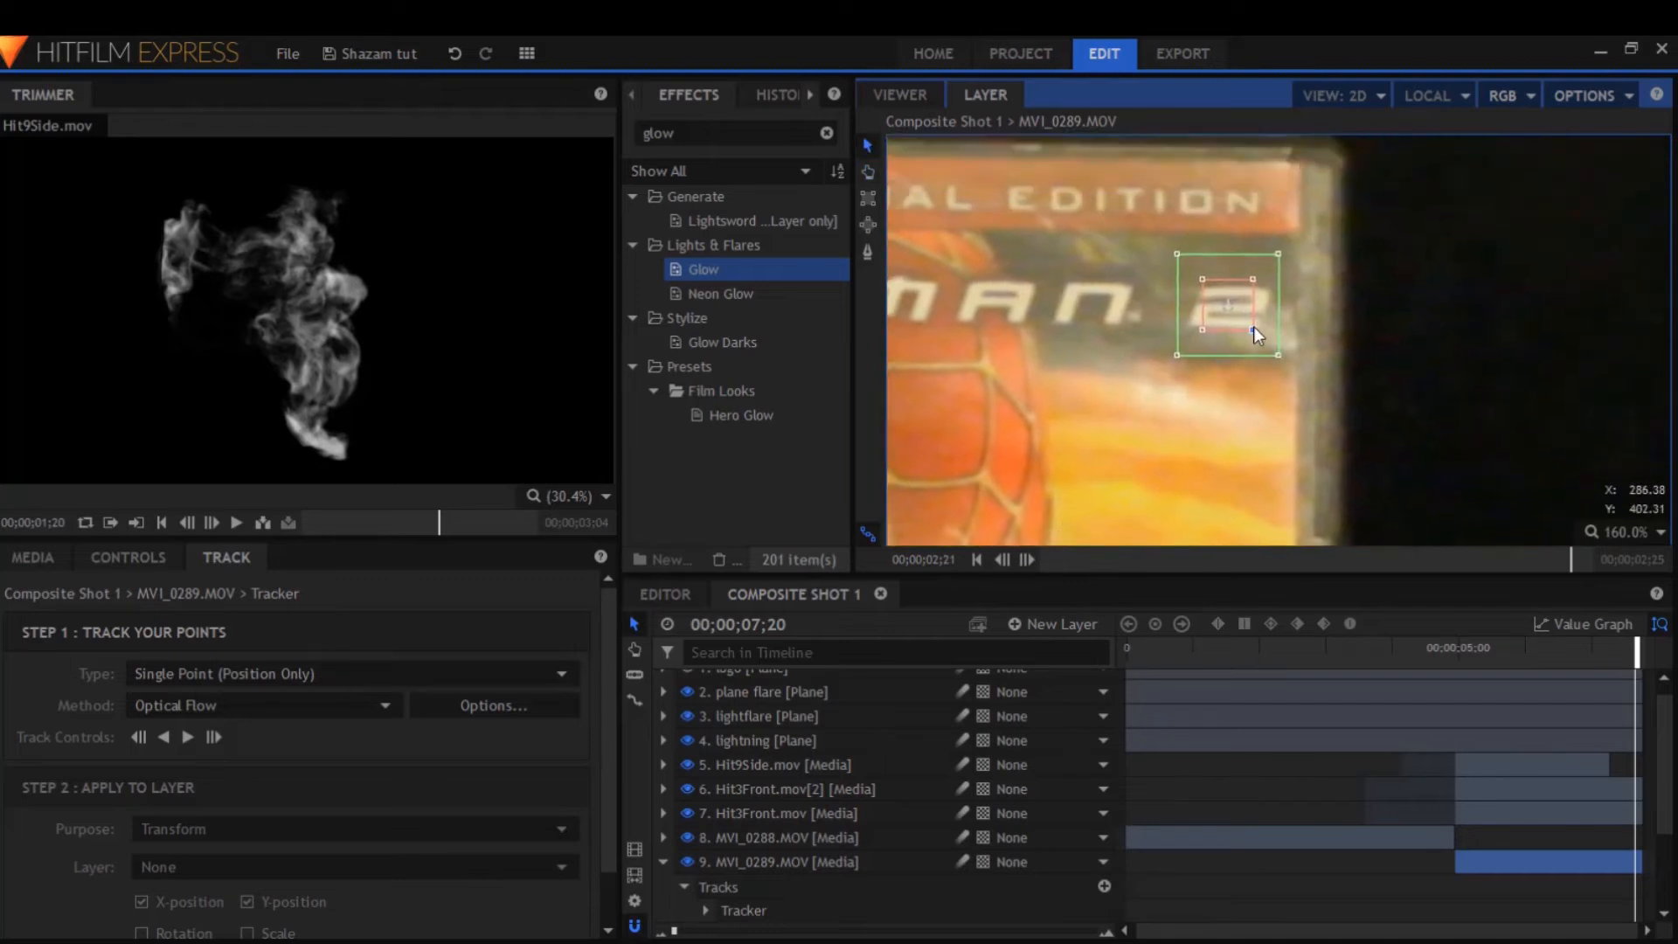
{"action": "mouse_move", "coordinate": [1255, 332]}
{"action": "left_mouse_down"}
{"action": "mouse_move", "coordinate": [1352, 354]}
{"action": "mouse_move", "coordinate": [1282, 339]}
{"action": "left_mouse_up"}
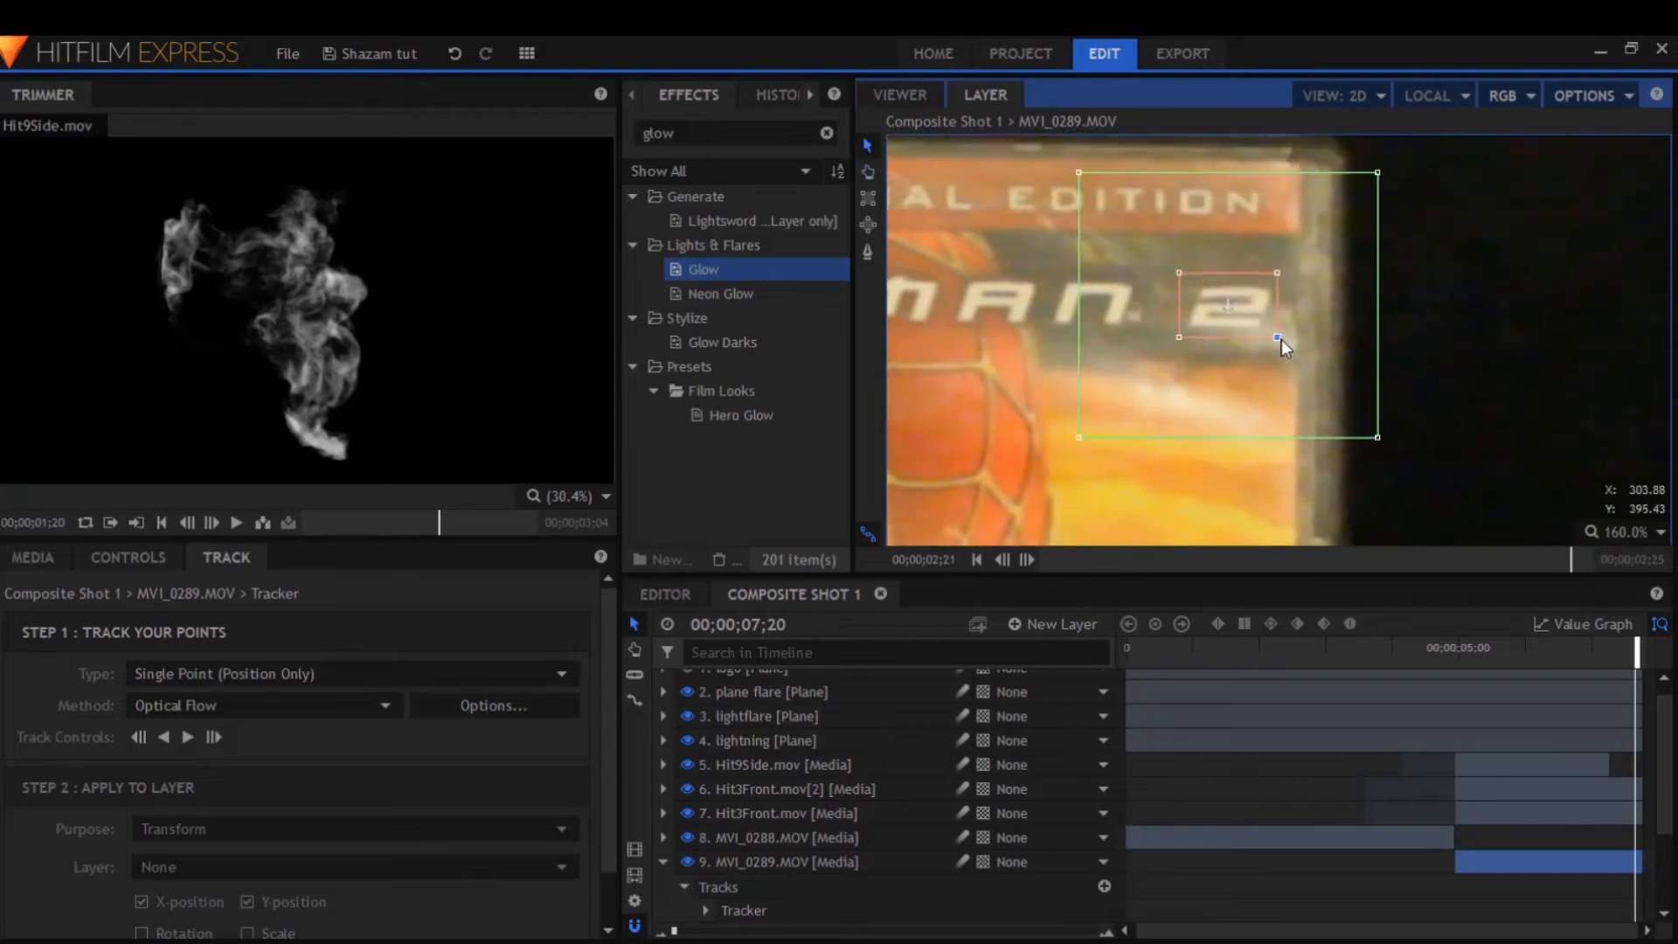
{"action": "left_click_drag", "start_coordinate": [1377, 437], "coordinate": [1318, 373]}
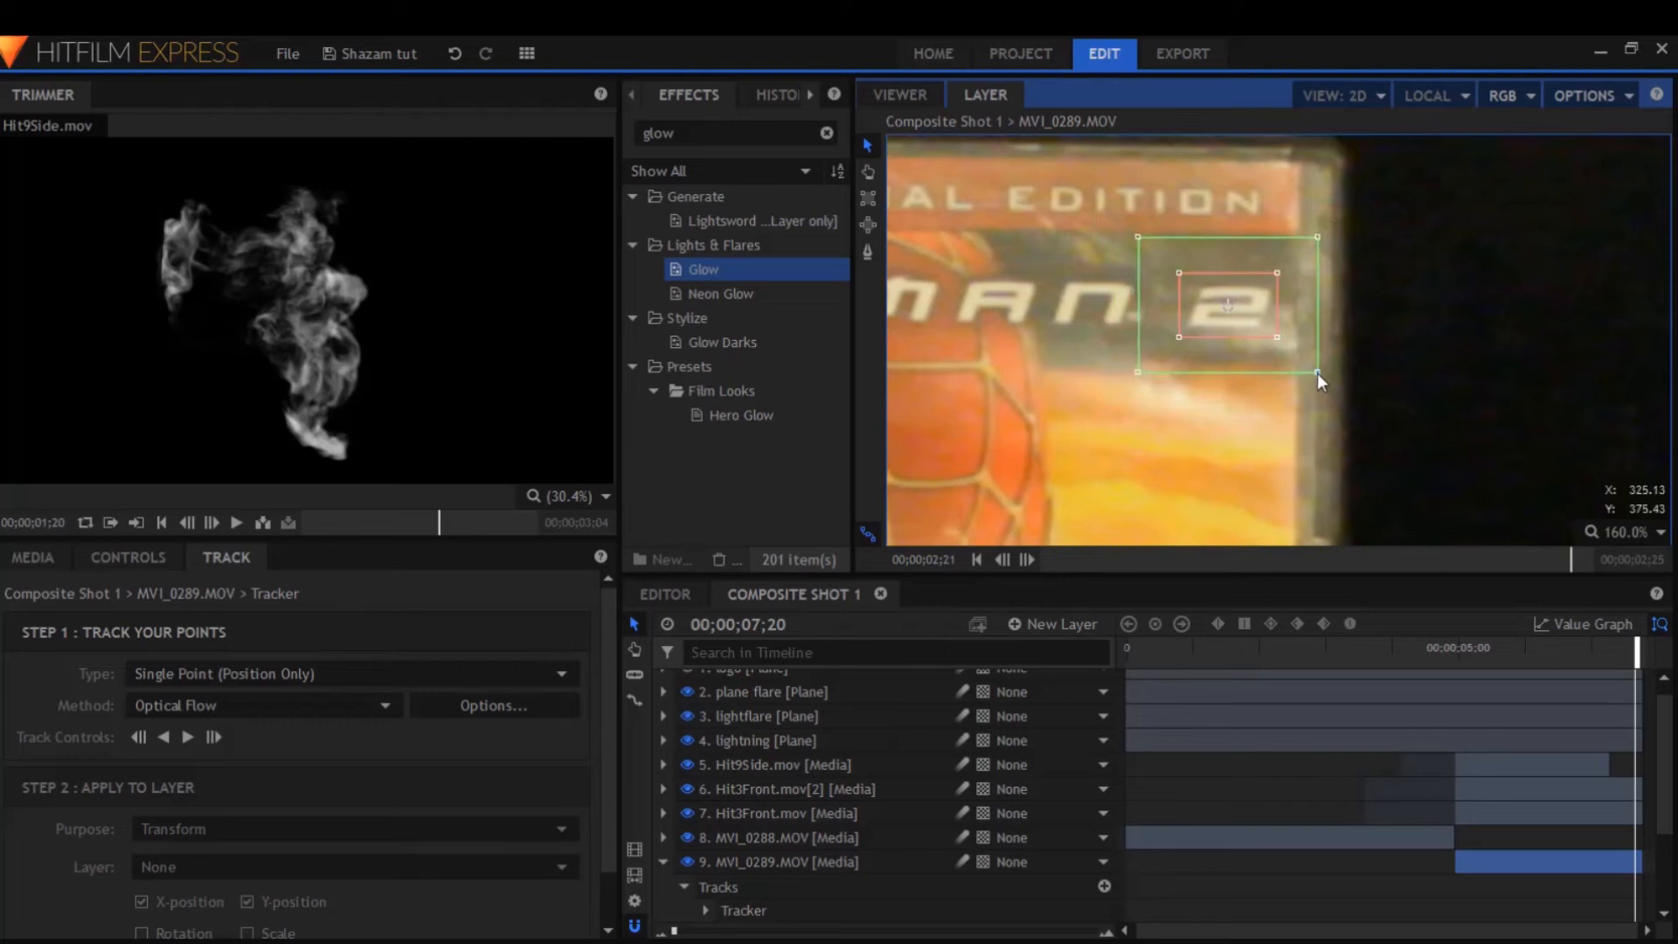
Track the point forward to the end of MVI_0289.MOV and backward to the clip's first frame
{"action": "left_click", "coordinate": [212, 734]}
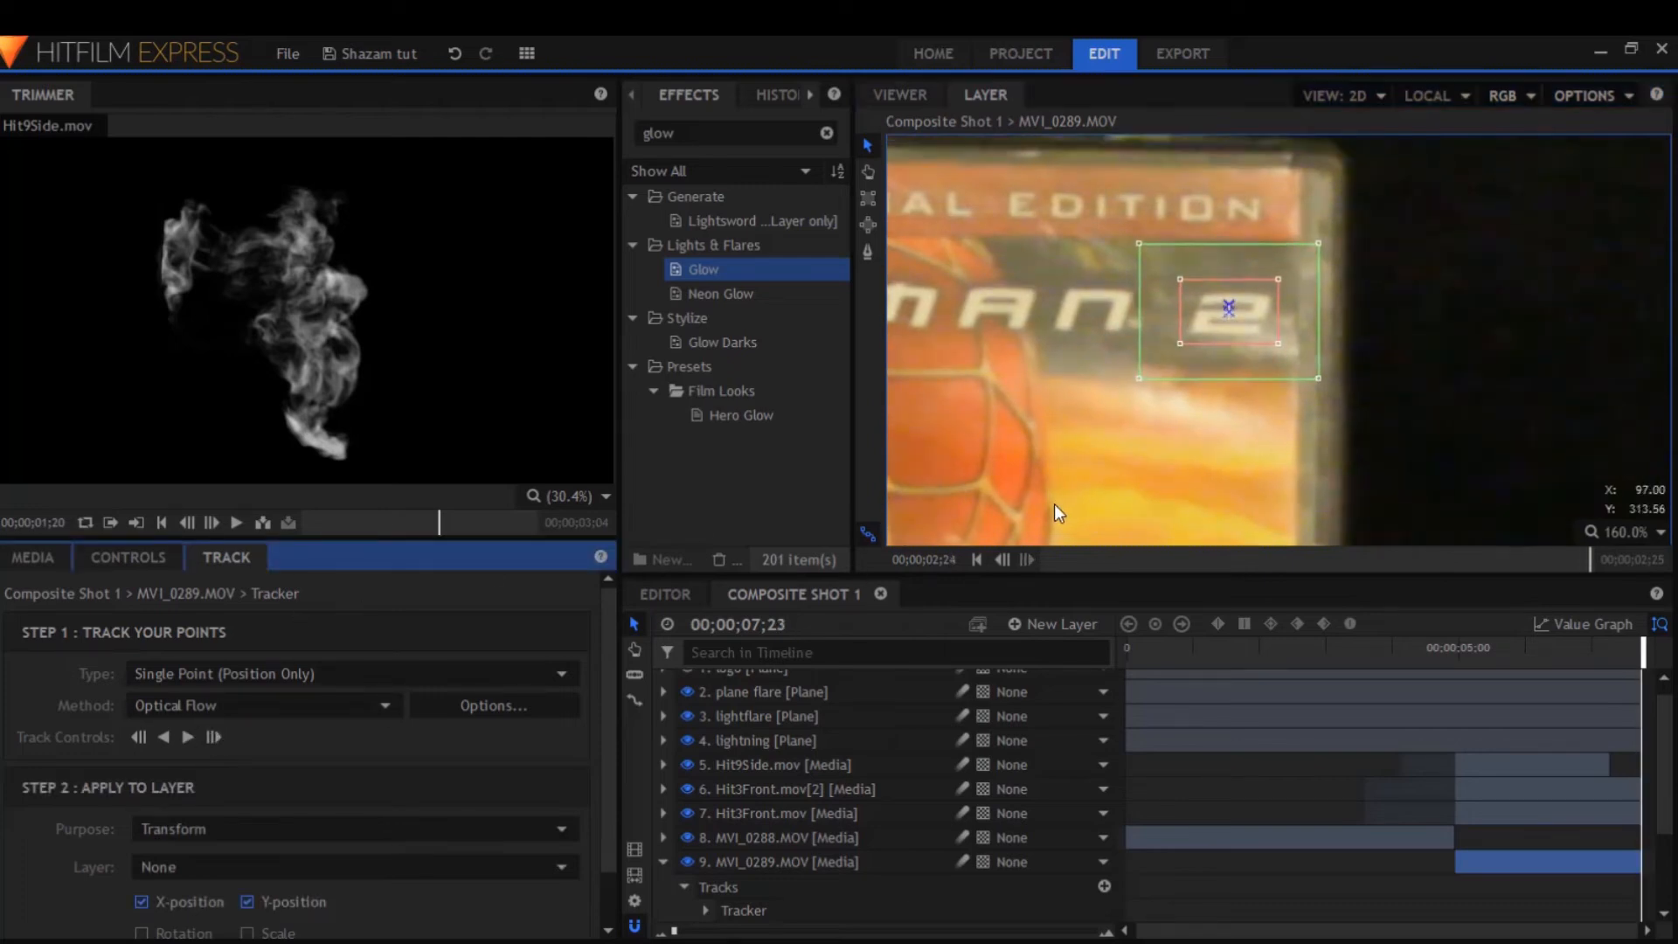
{"action": "left_click", "coordinate": [137, 737]}
{"action": "left_click", "coordinate": [163, 737]}
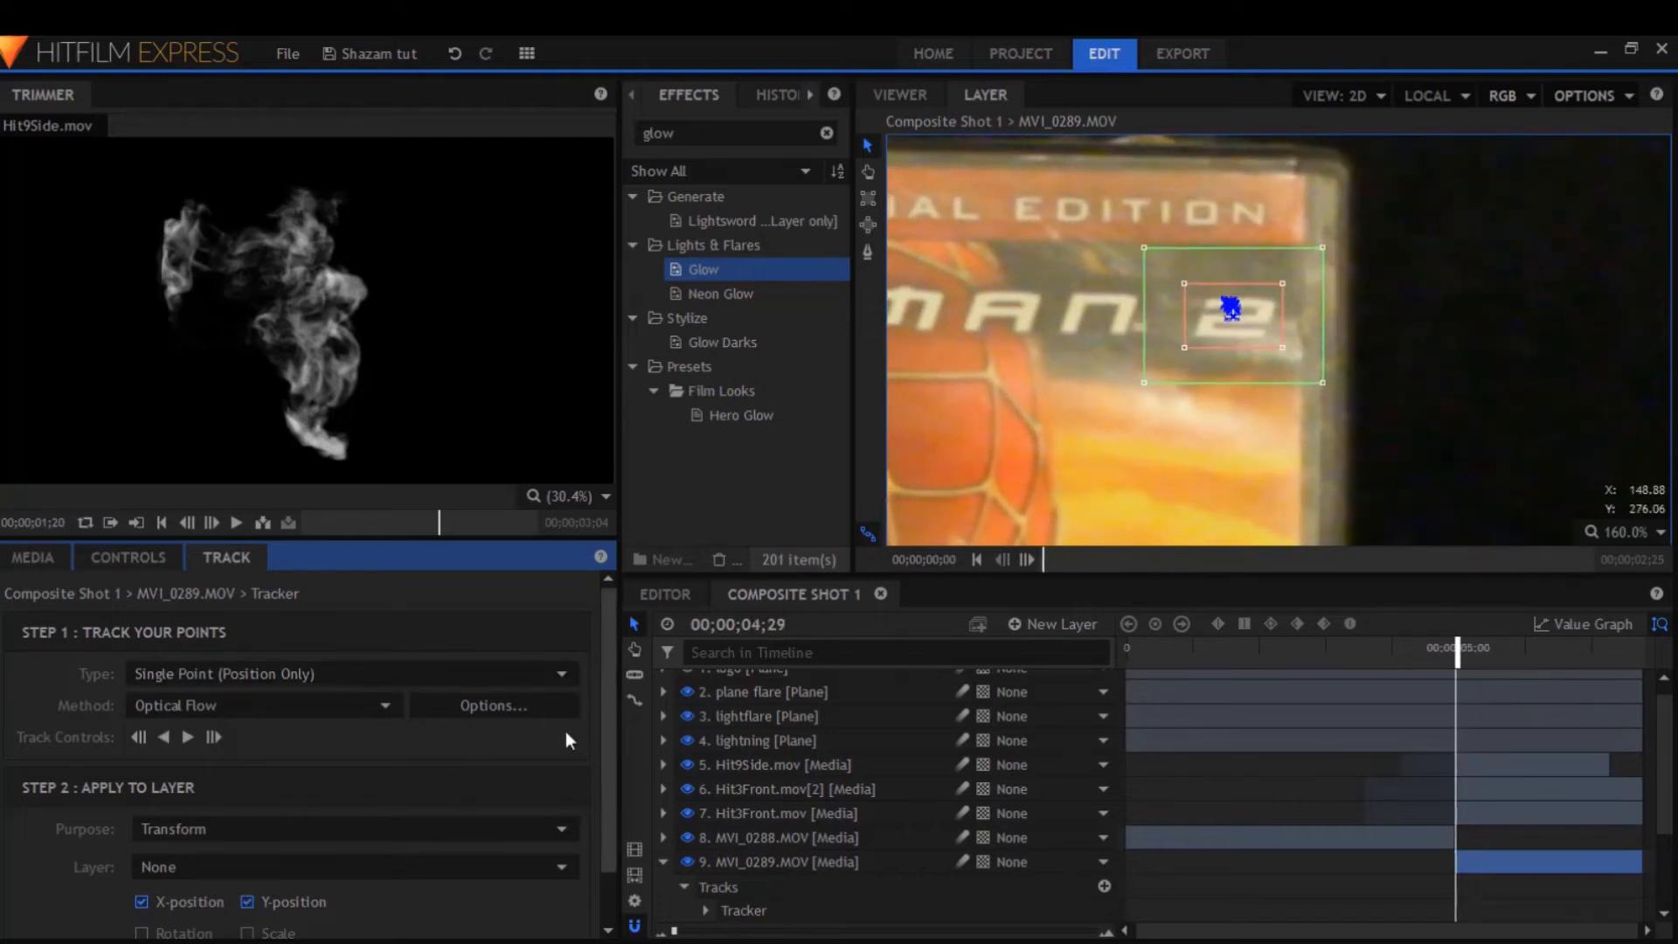
Create a new point layer in the composite shot and name it "2 track"
{"action": "left_click", "coordinate": [1063, 623]}
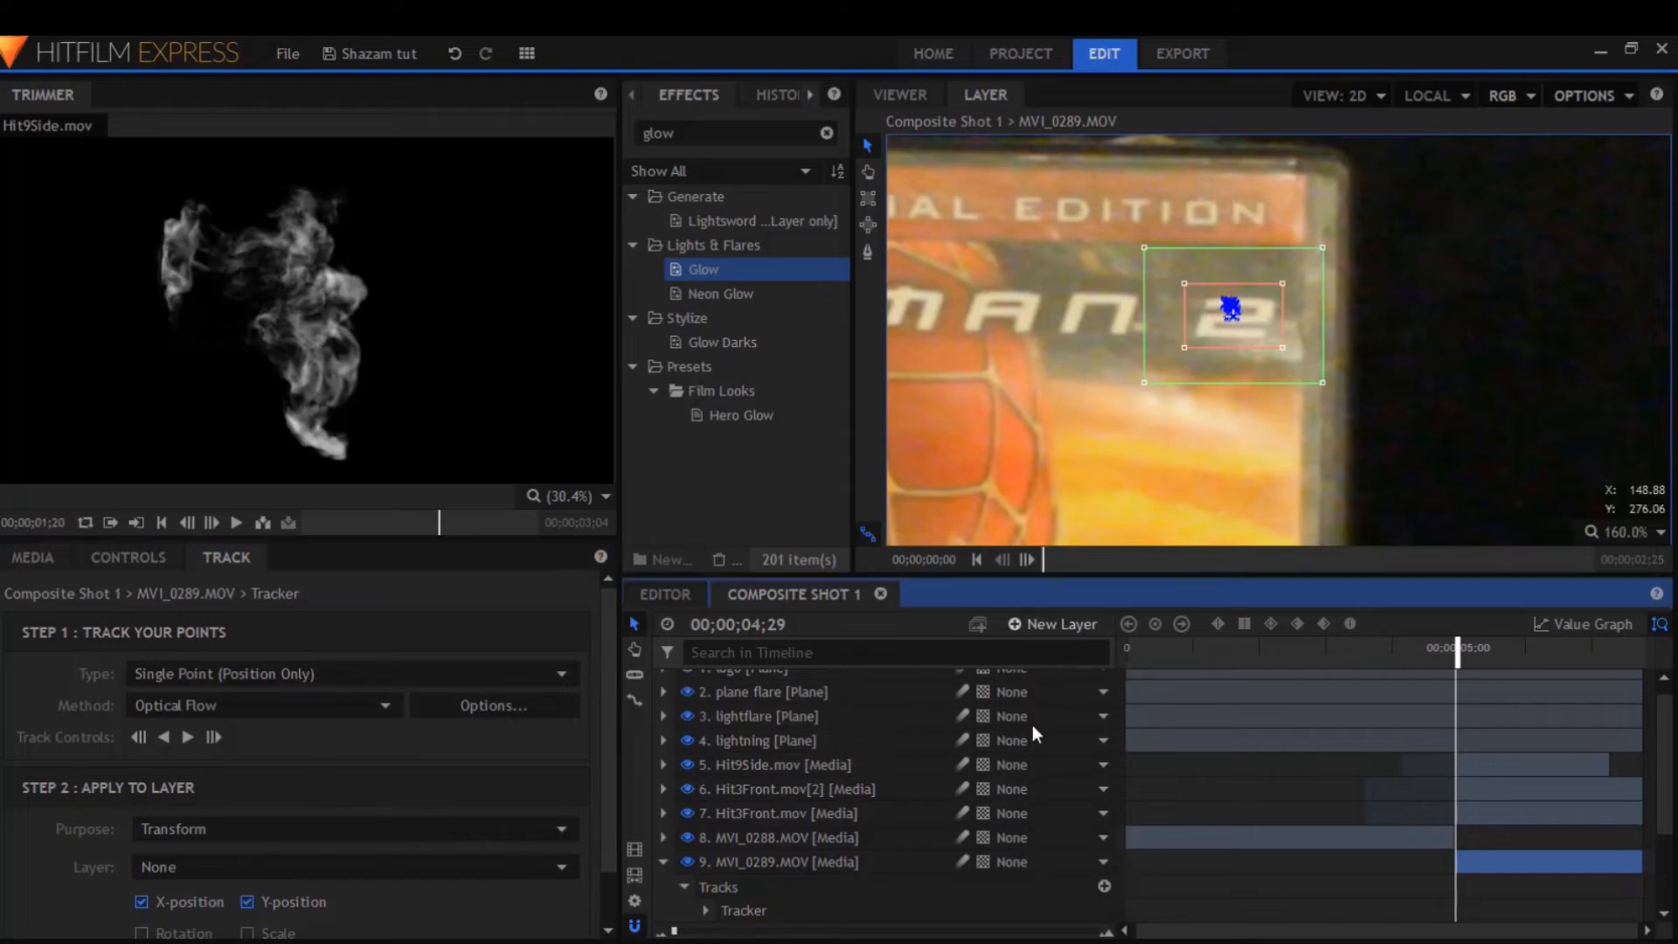
{"action": "left_click", "coordinate": [1031, 794]}
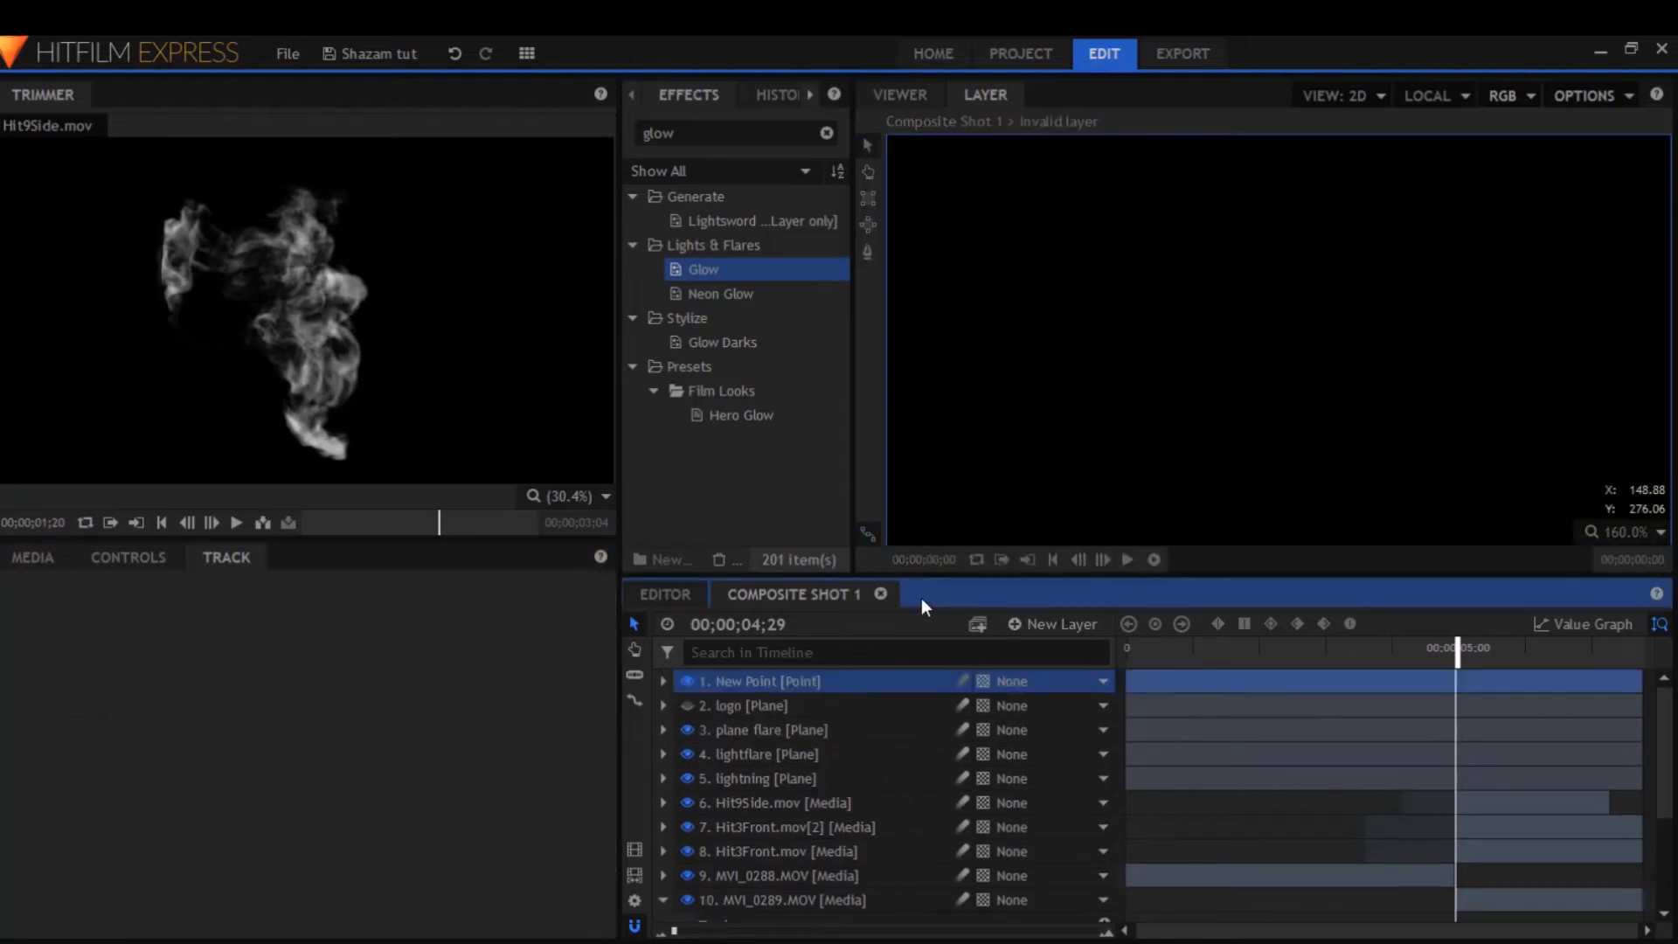
{"action": "double_click", "coordinate": [799, 681]}
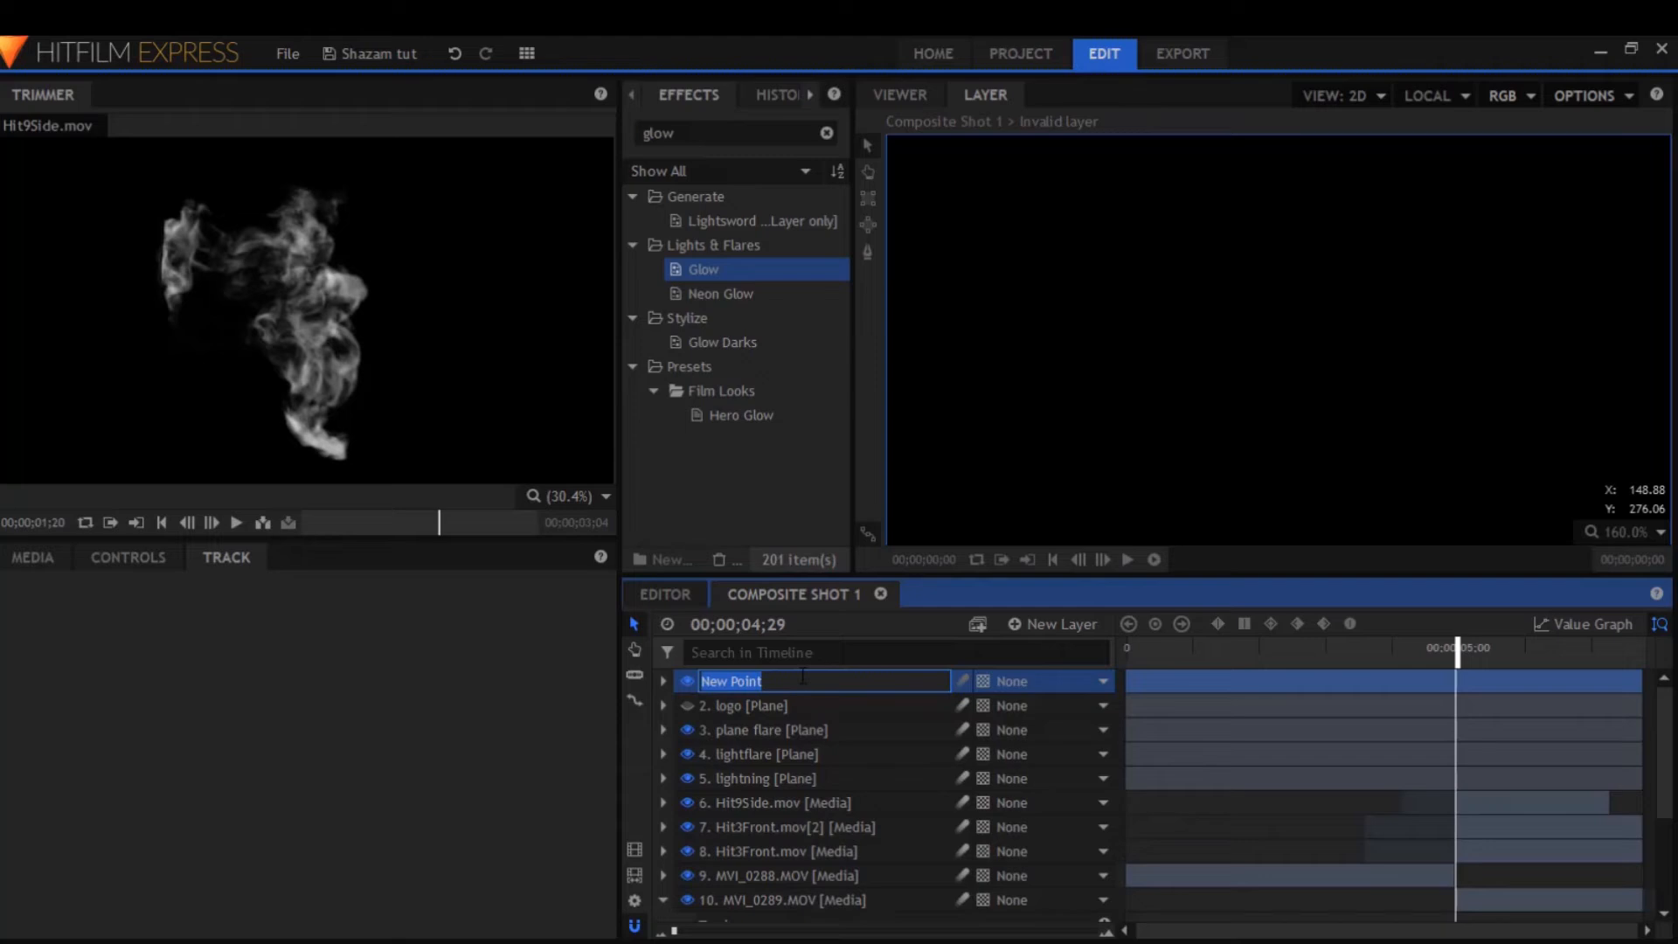
{"action": "type", "text": "2 track"}
{"action": "key", "text": "Return"}
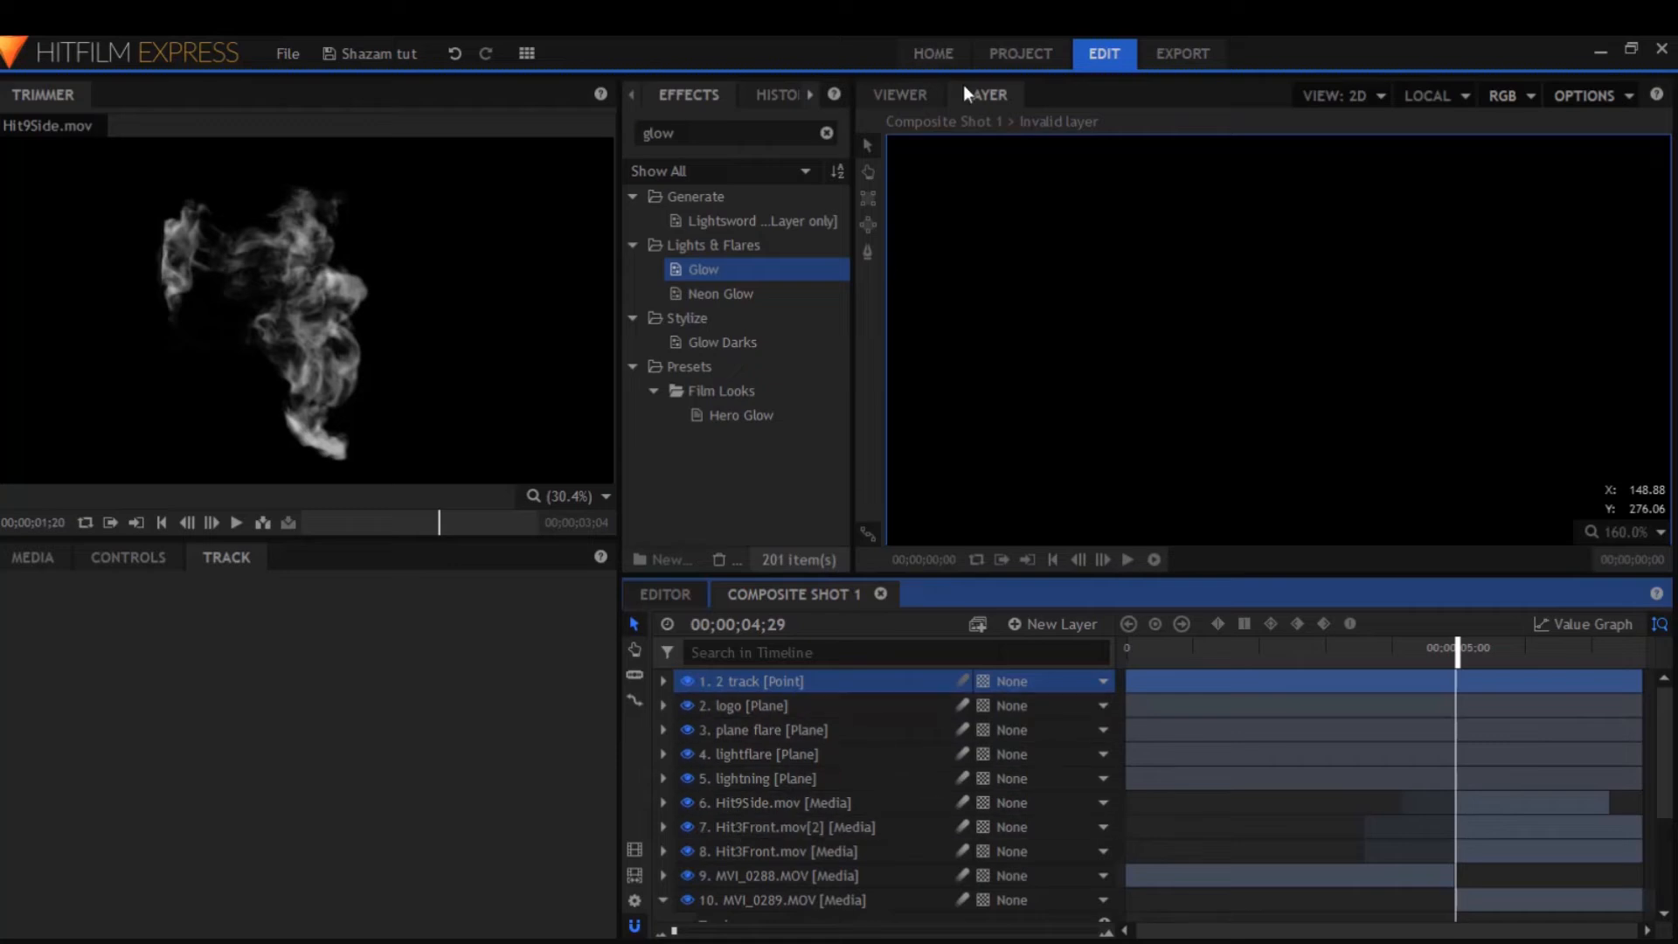
Apply the MVI_0289.MOV tracker's X and Y position as a transform to the 2 track point layer
{"action": "left_click", "coordinate": [913, 91]}
{"action": "left_click", "coordinate": [101, 554]}
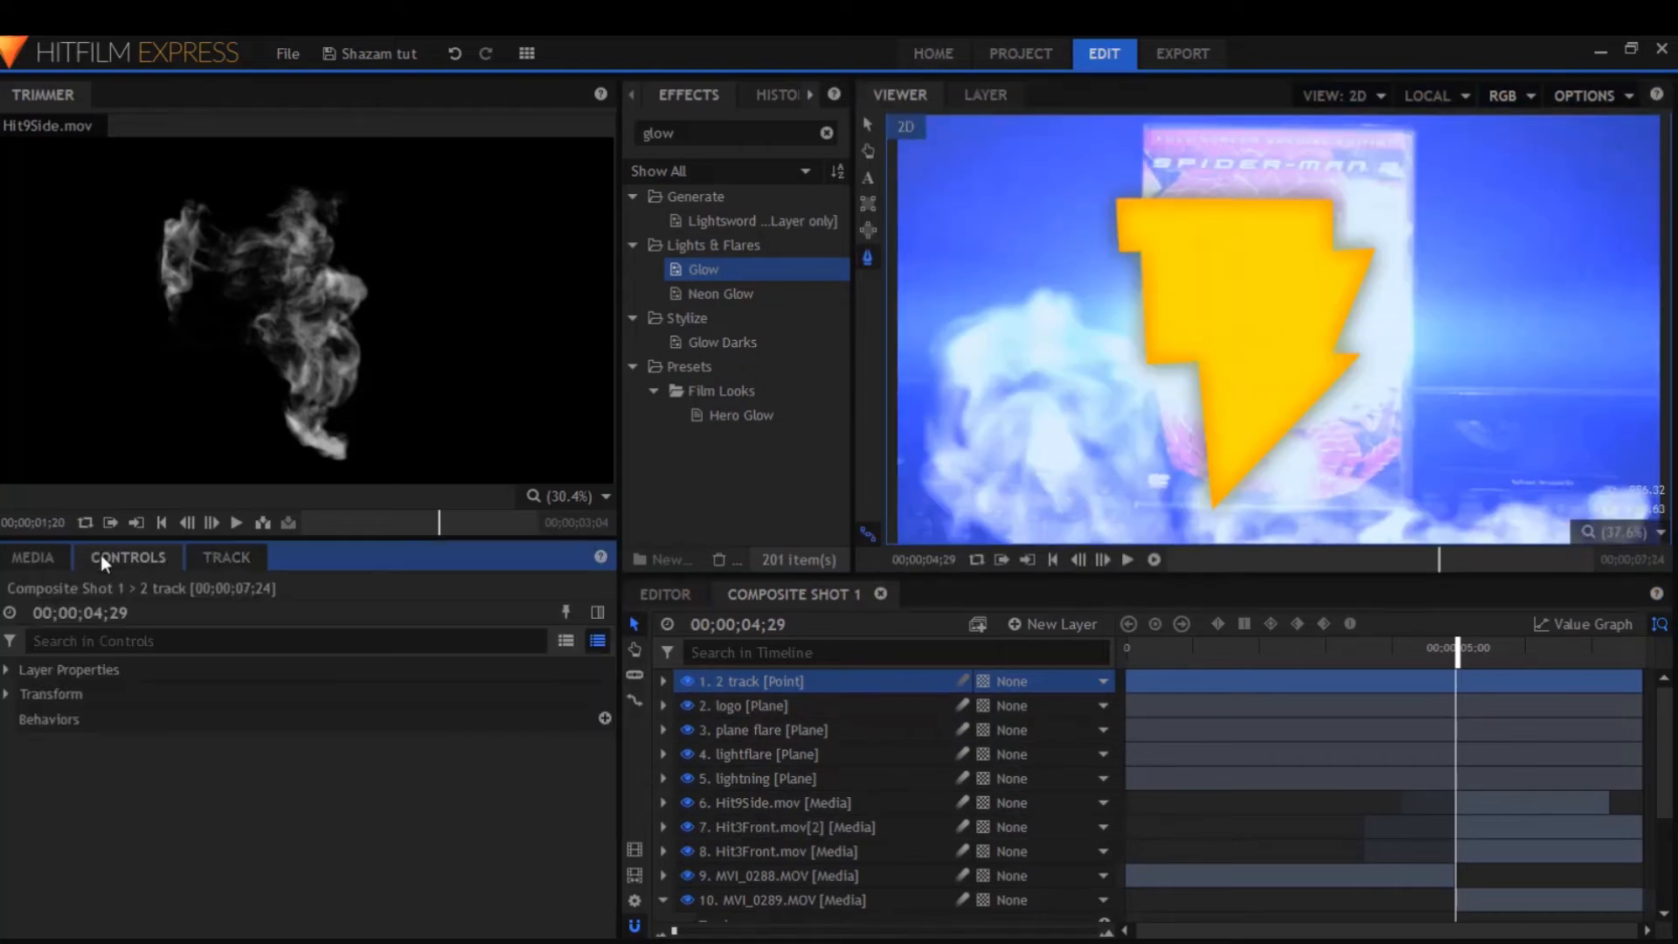
{"action": "scroll", "coordinate": [740, 895], "scroll_direction": "down", "scroll_amount": 3}
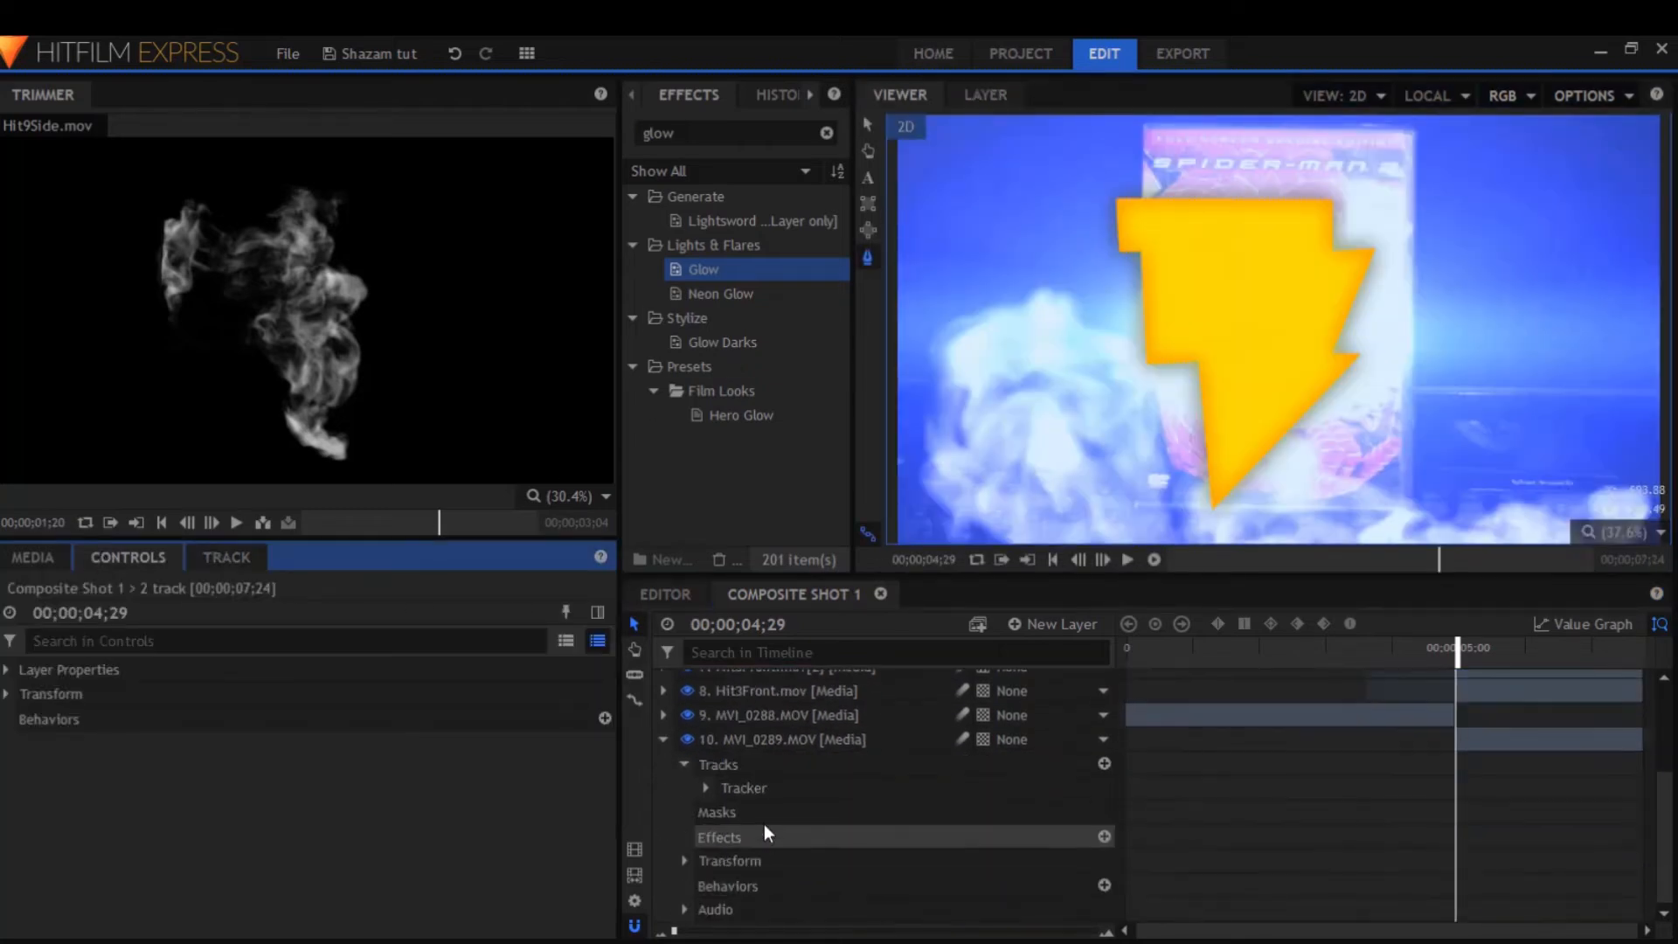
{"action": "double_click", "coordinate": [766, 784]}
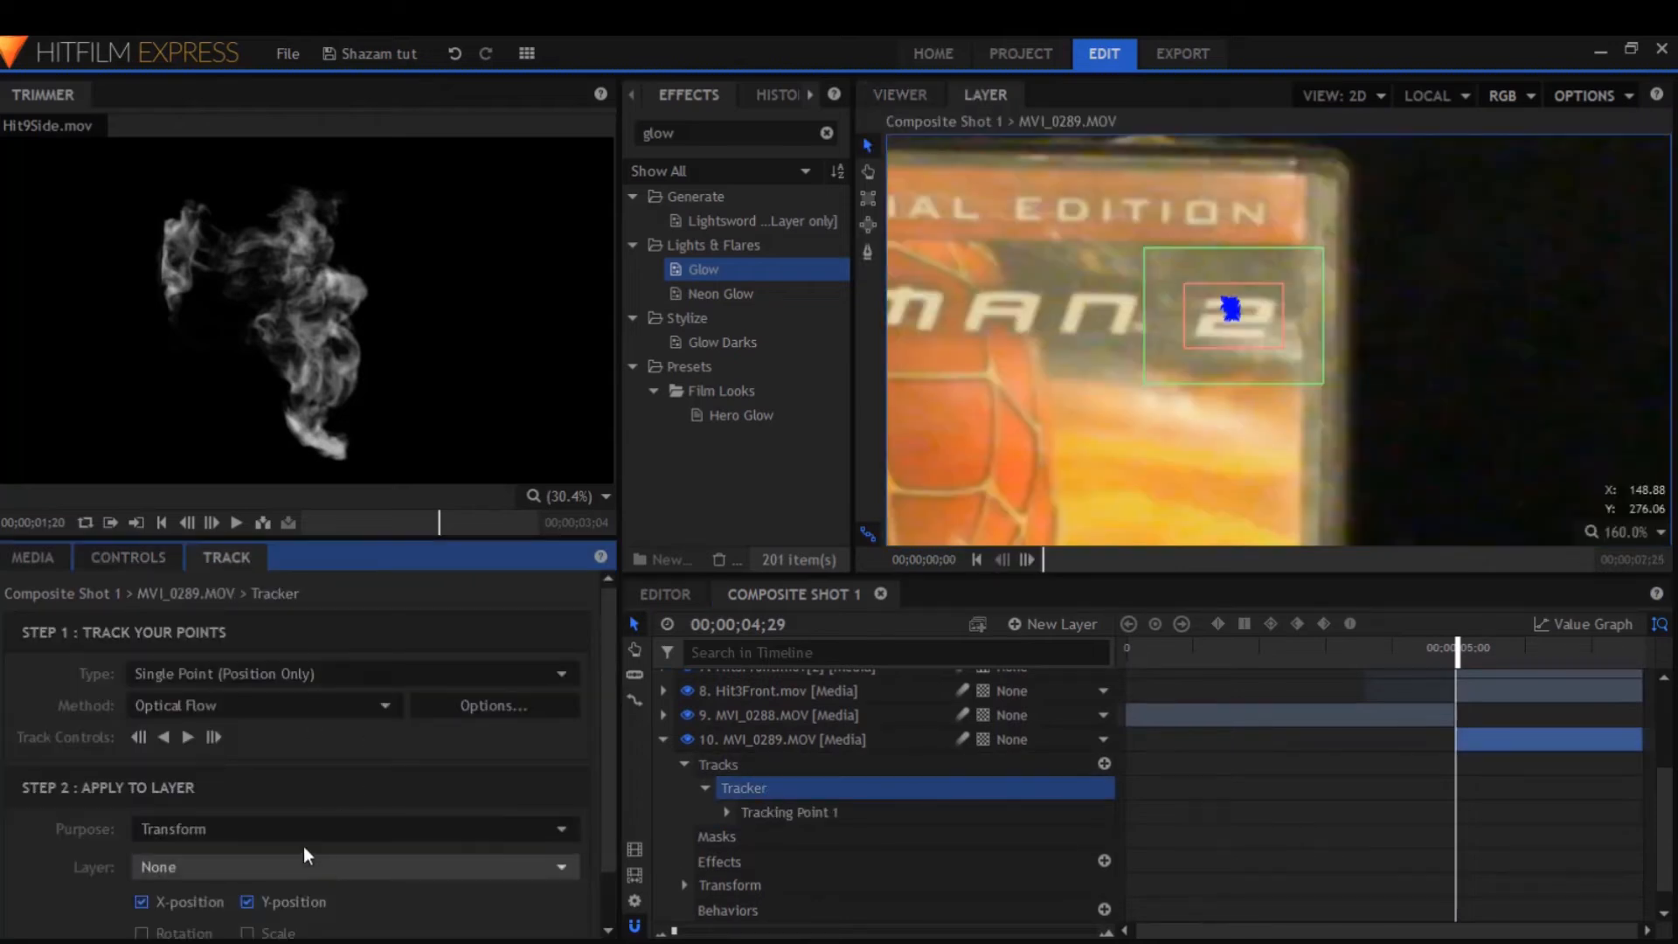
{"action": "left_click", "coordinate": [223, 673]}
{"action": "scroll", "coordinate": [759, 761], "scroll_direction": "up", "scroll_amount": 3}
{"action": "scroll", "coordinate": [238, 867], "scroll_direction": "down", "scroll_amount": 2}
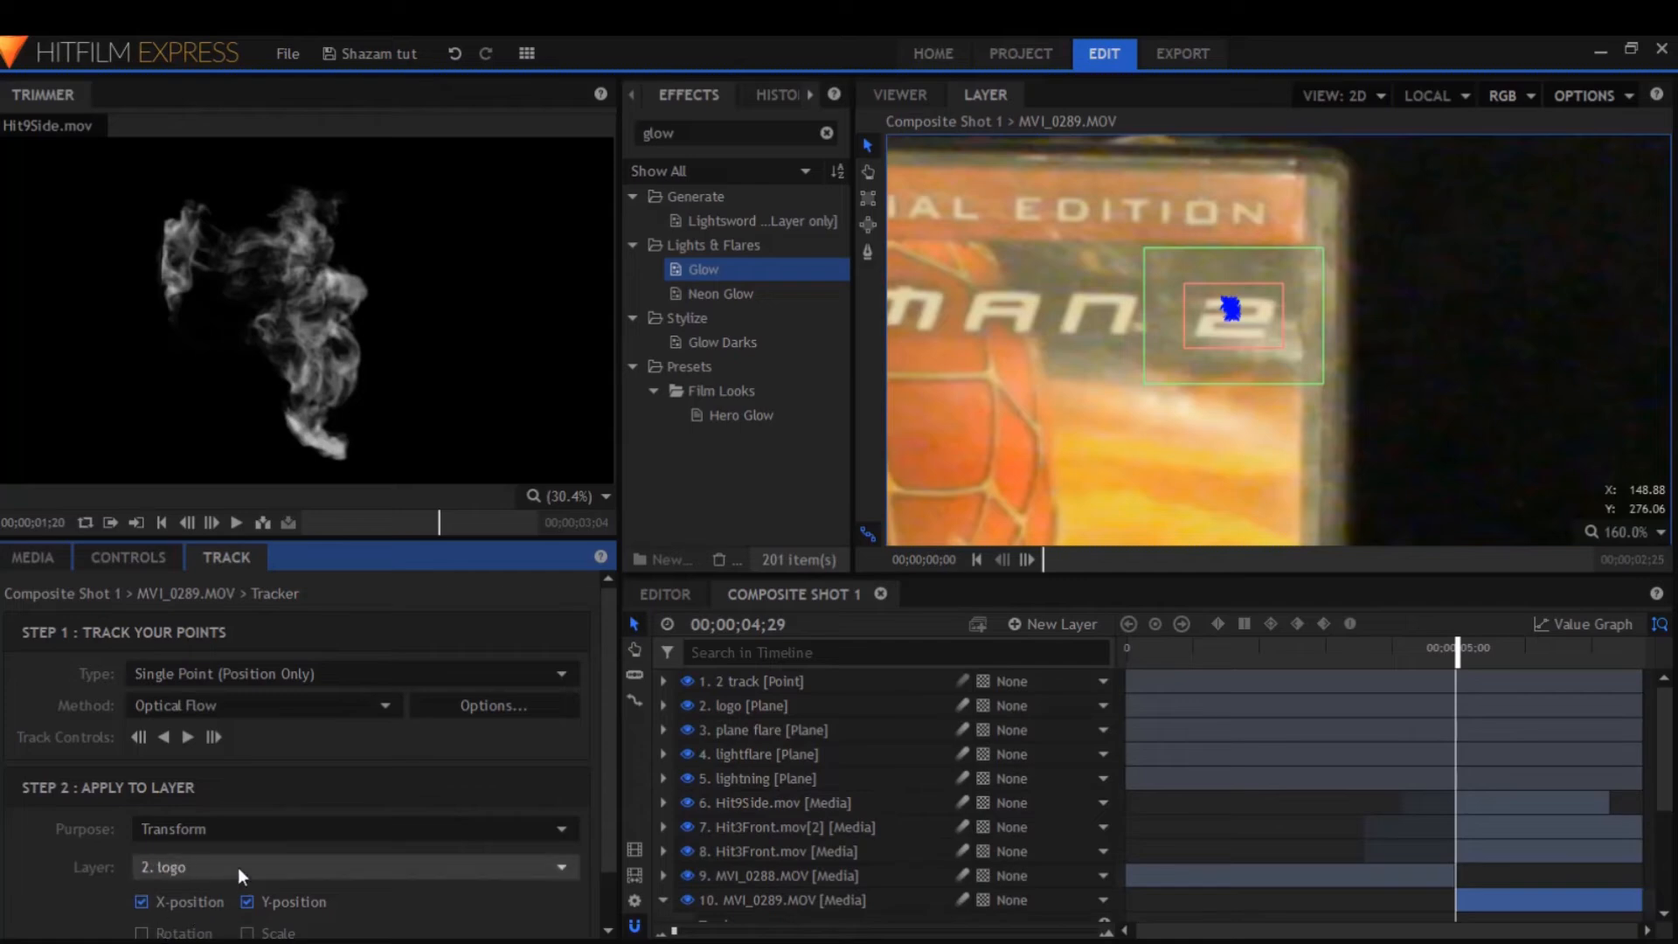
{"action": "scroll", "coordinate": [251, 873], "scroll_direction": "up", "scroll_amount": 1}
{"action": "scroll", "coordinate": [250, 864], "scroll_direction": "up", "scroll_amount": 1}
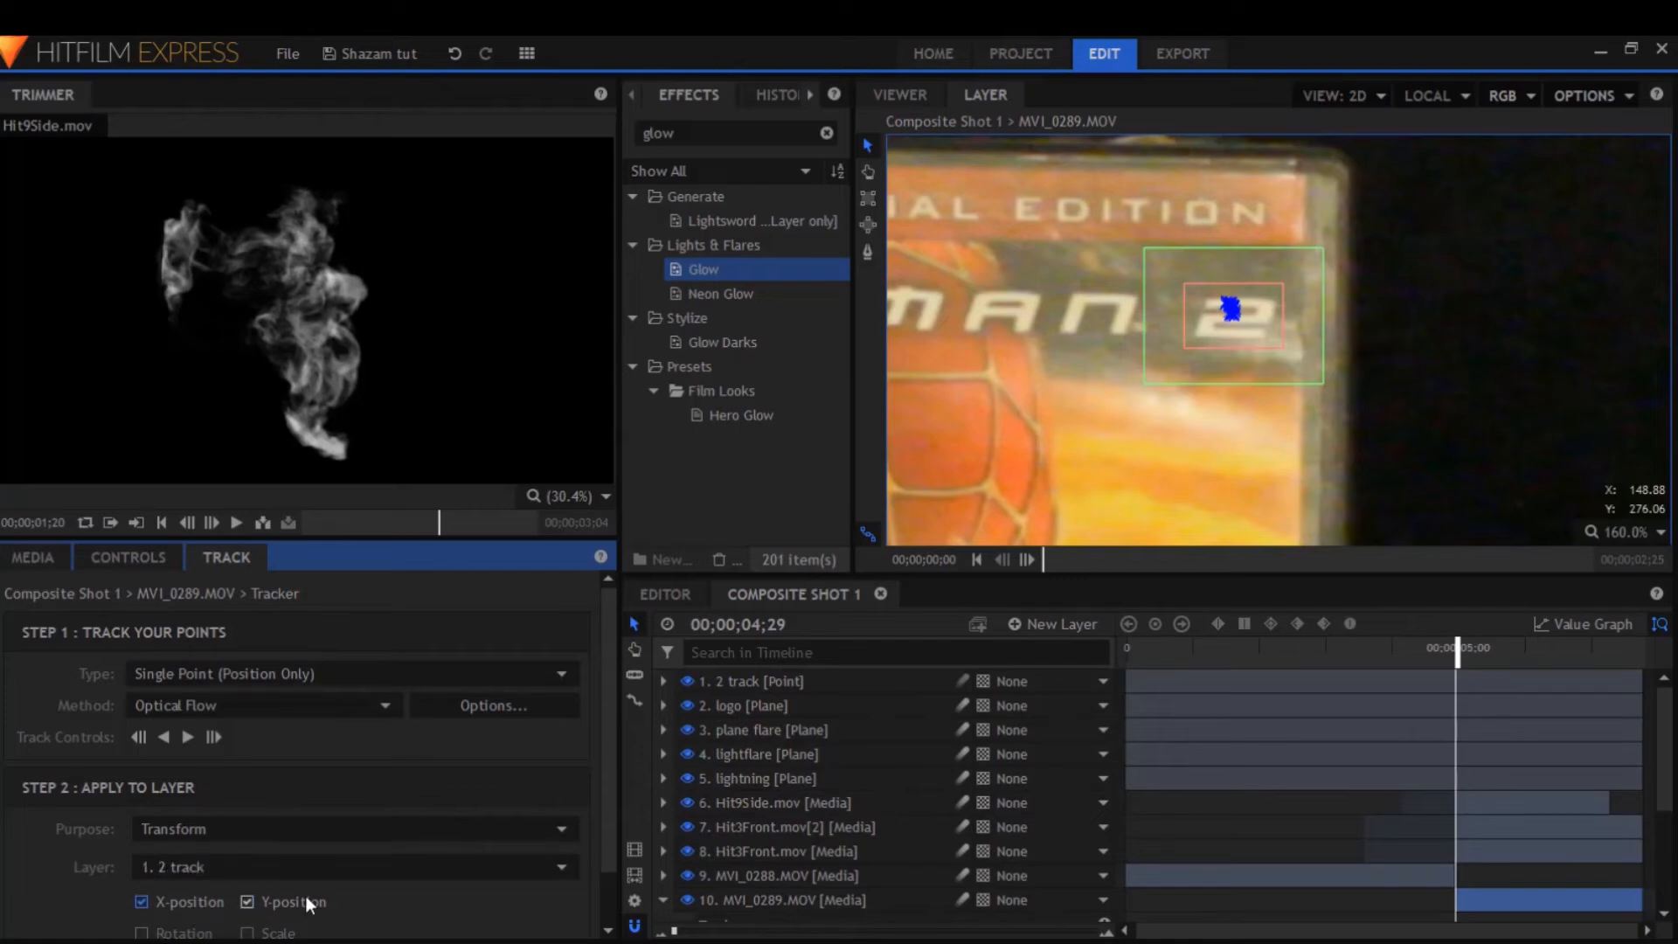
{"action": "left_click_drag", "start_coordinate": [612, 817], "coordinate": [611, 883]}
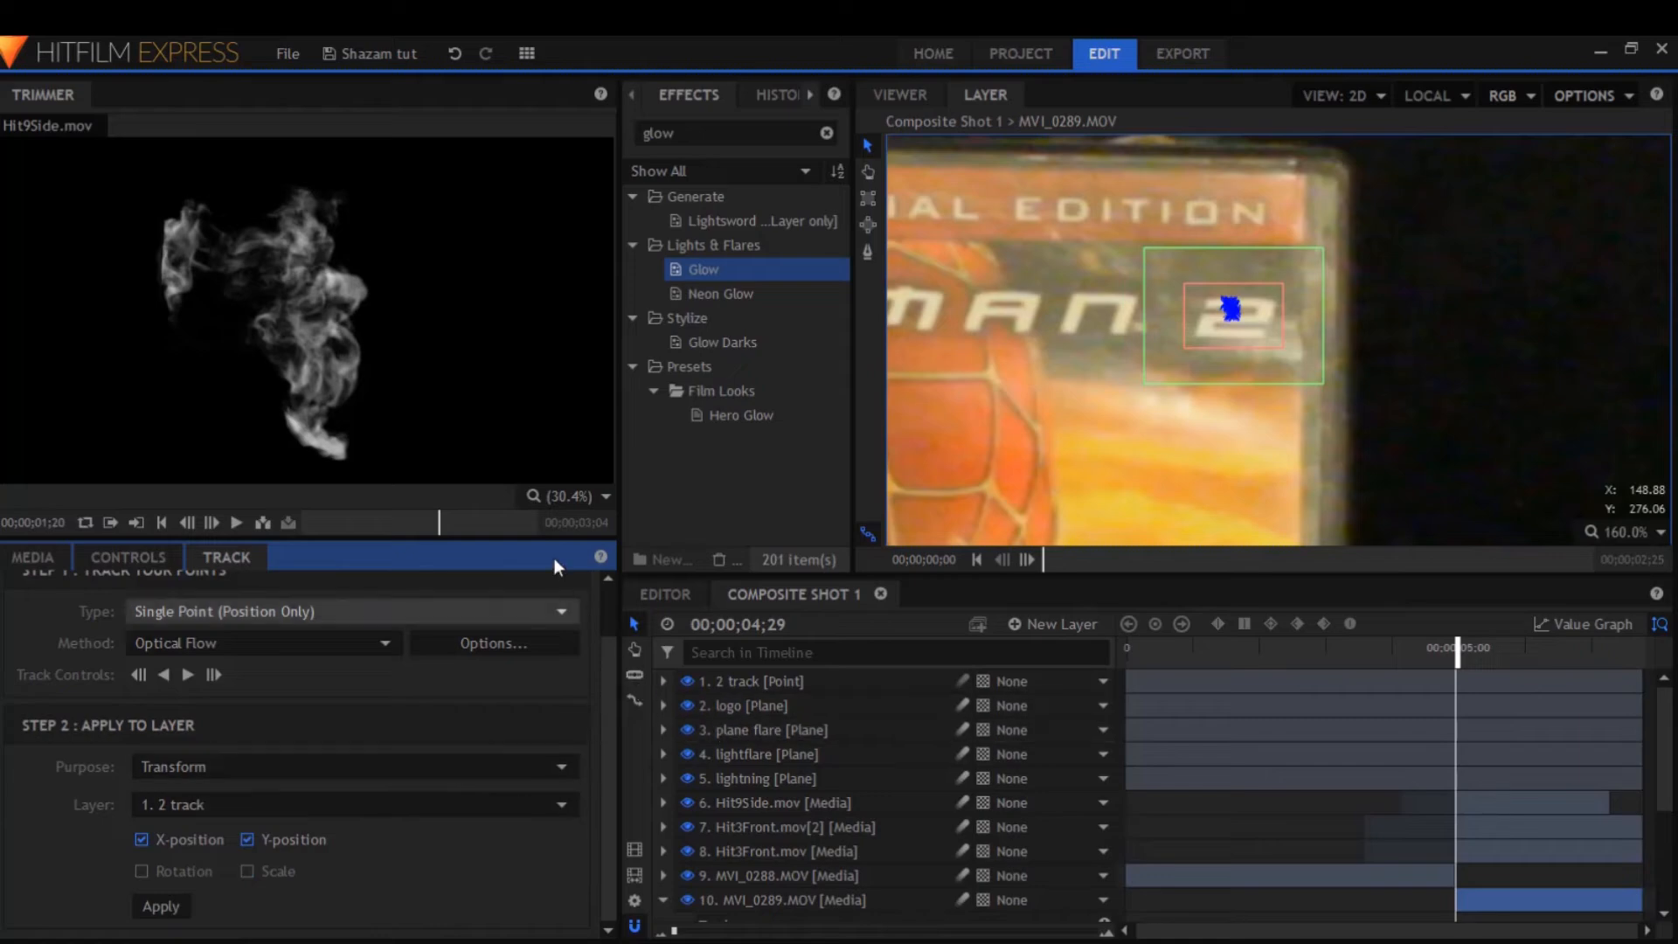
Widen the timeline and viewer area, return to the composite view and collapse the MVI_0289.MOV layer
{"action": "left_click_drag", "start_coordinate": [619, 513], "coordinate": [451, 513]}
{"action": "left_click", "coordinate": [157, 557]}
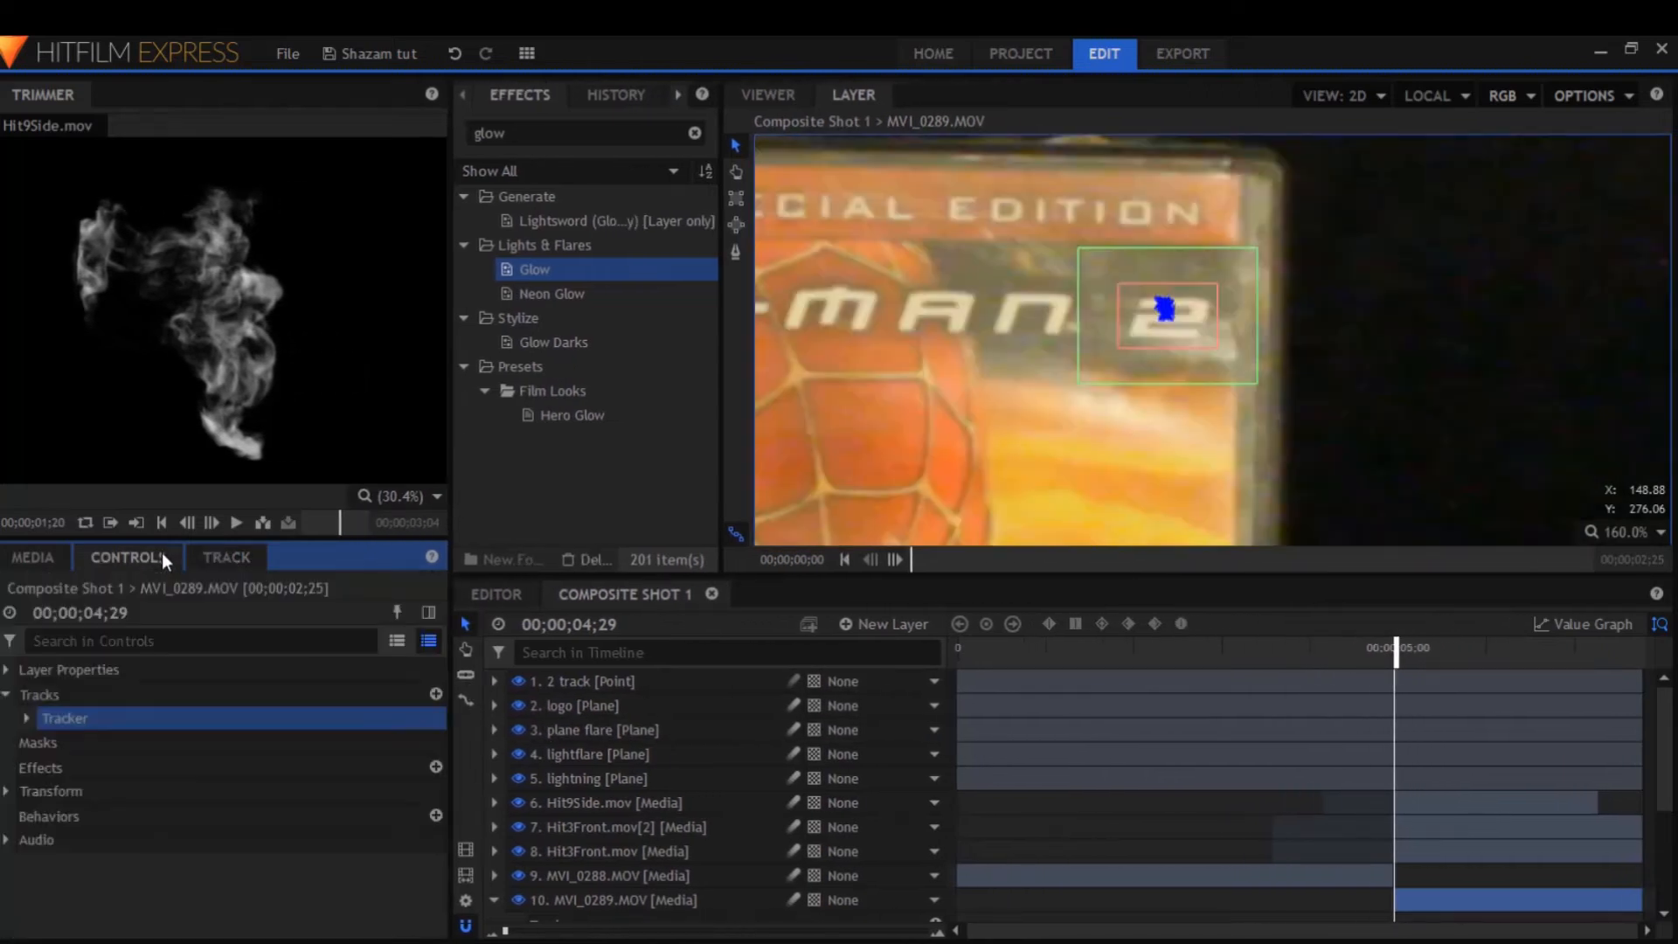
{"action": "left_click", "coordinate": [766, 94]}
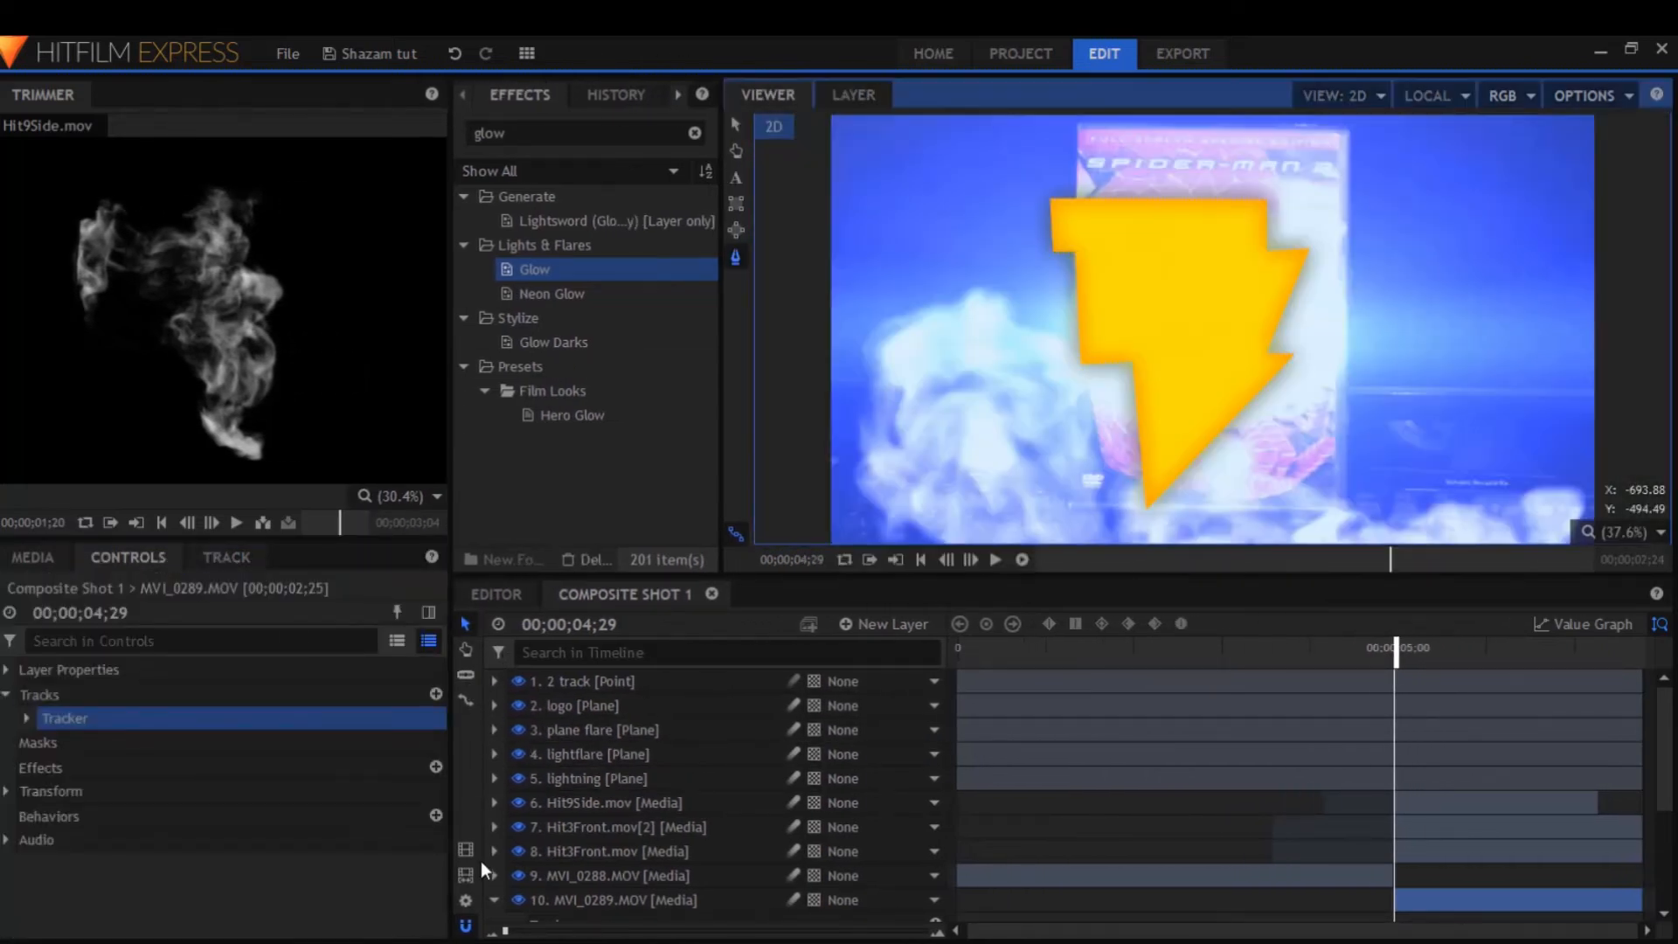
{"action": "left_click", "coordinate": [494, 900]}
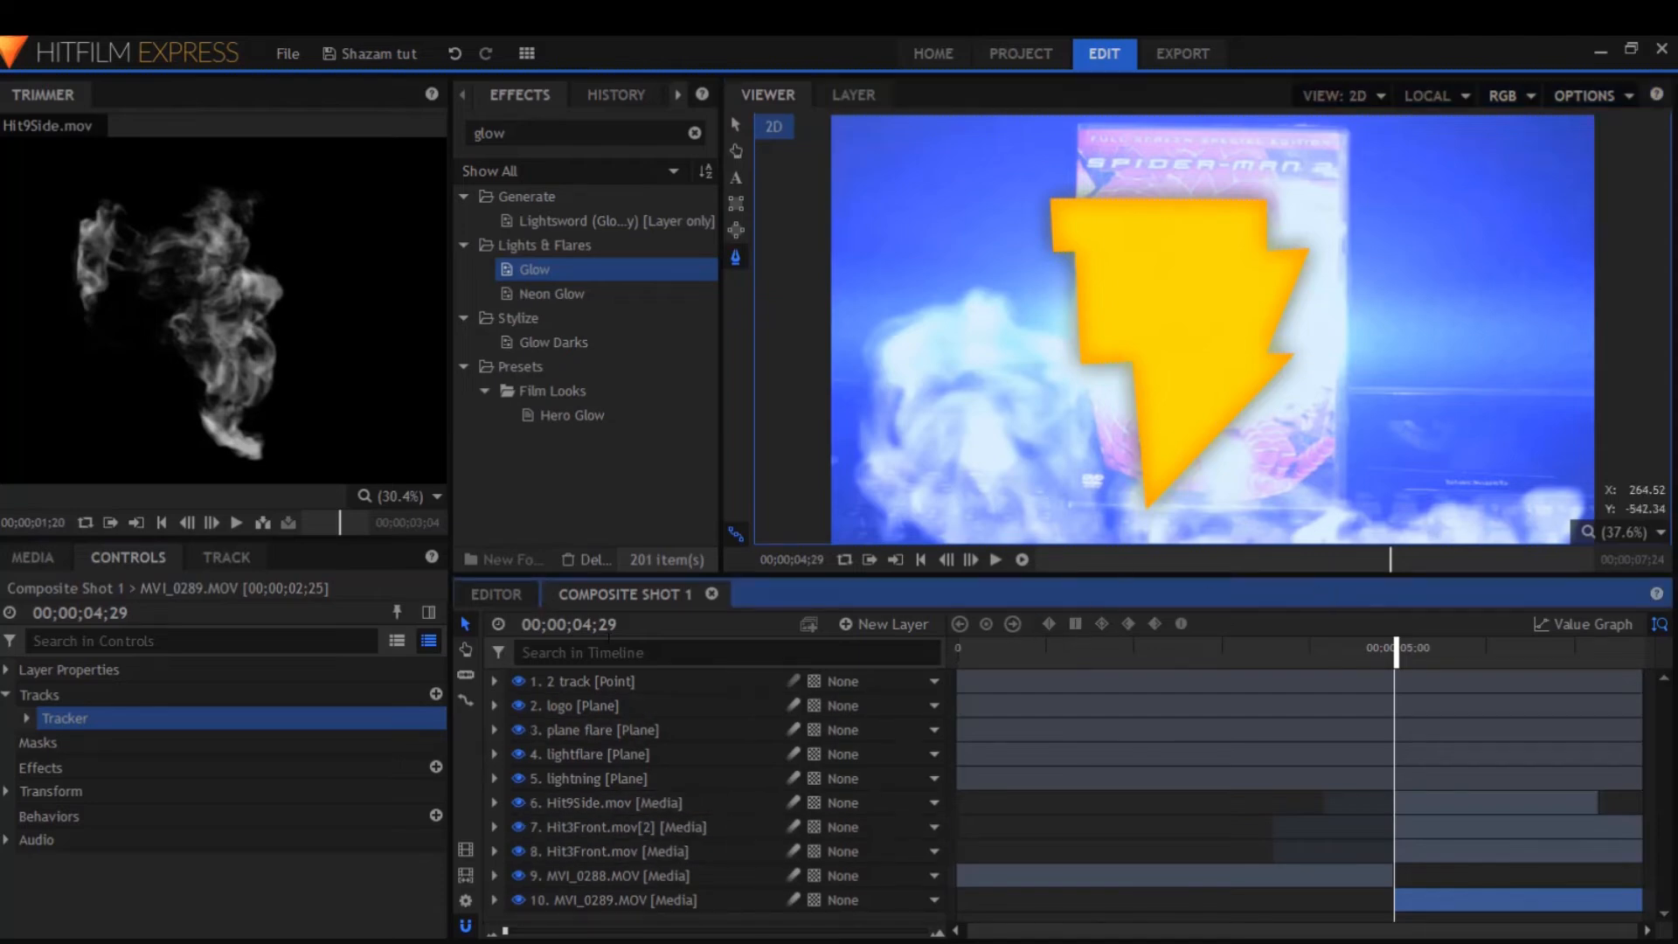
Select the 2 track layer and play the composite shot through the second clip and from about two seconds in
{"action": "left_click", "coordinate": [574, 682]}
{"action": "key", "text": "space"}
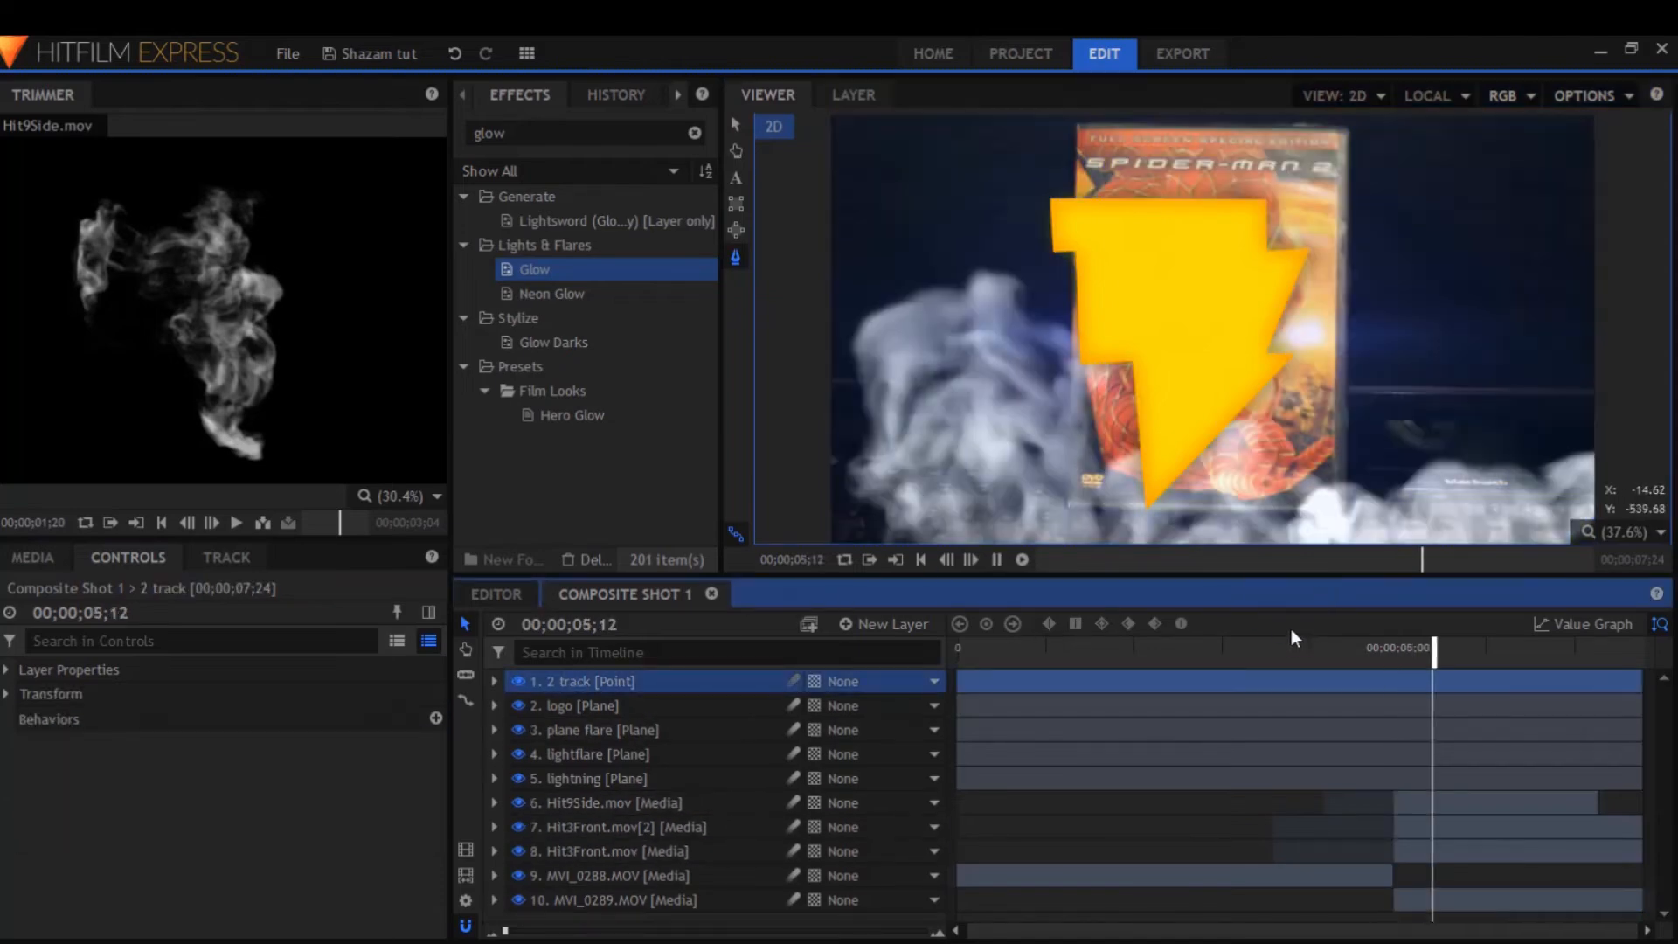
{"action": "key", "text": "space"}
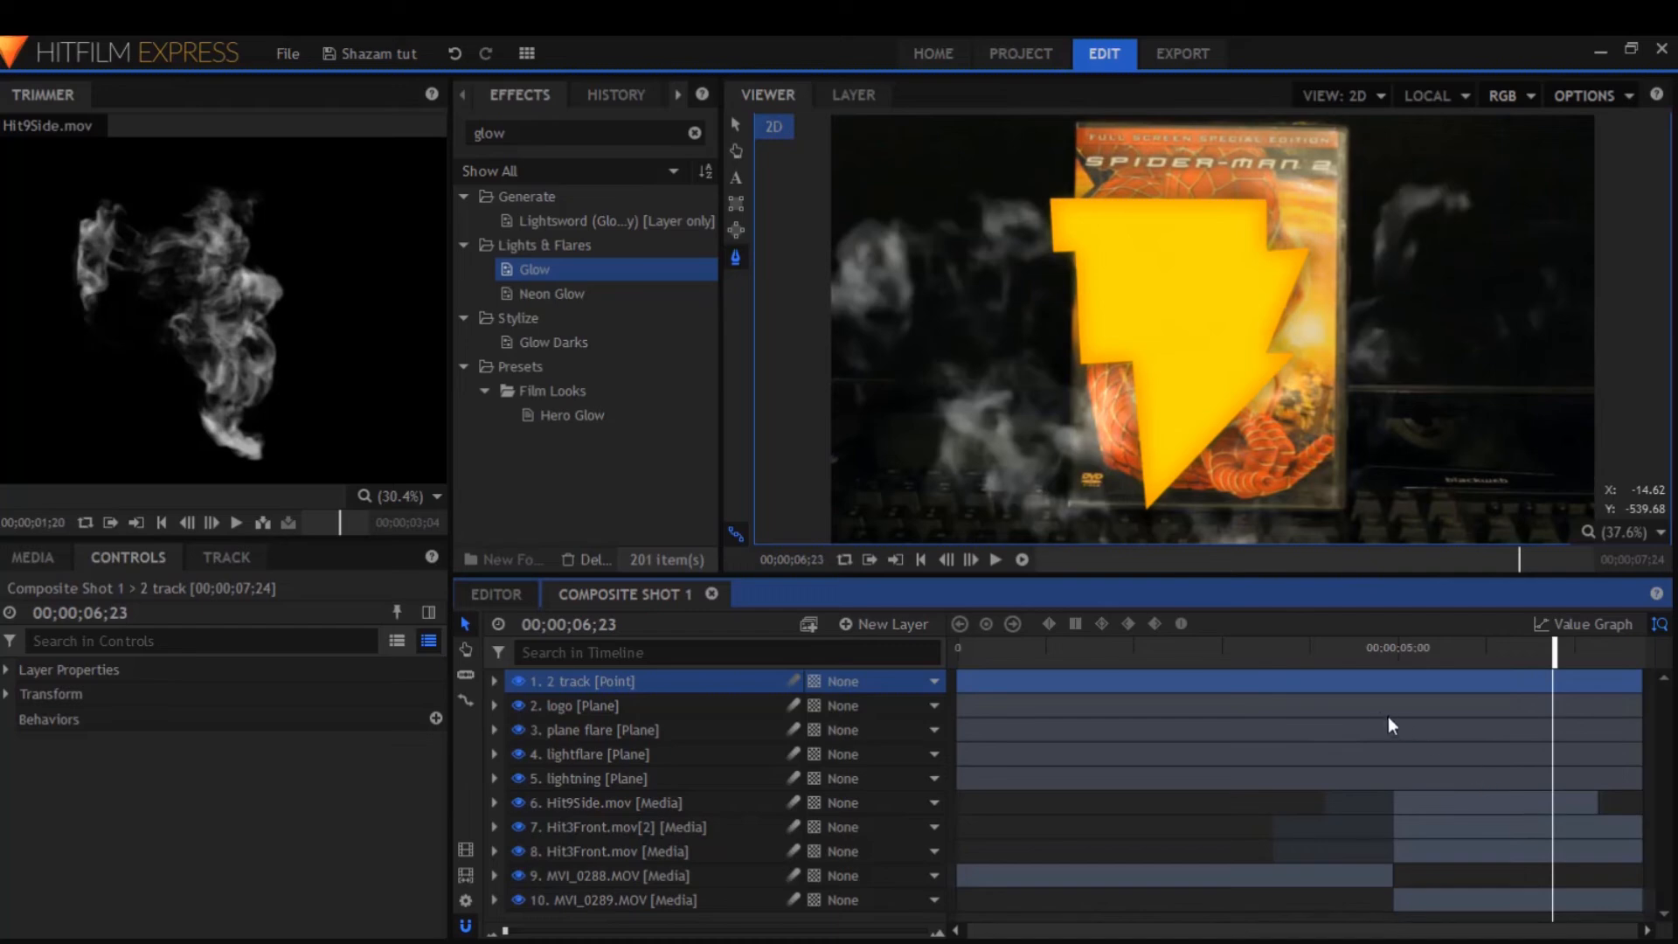
{"action": "left_click", "coordinate": [1138, 651]}
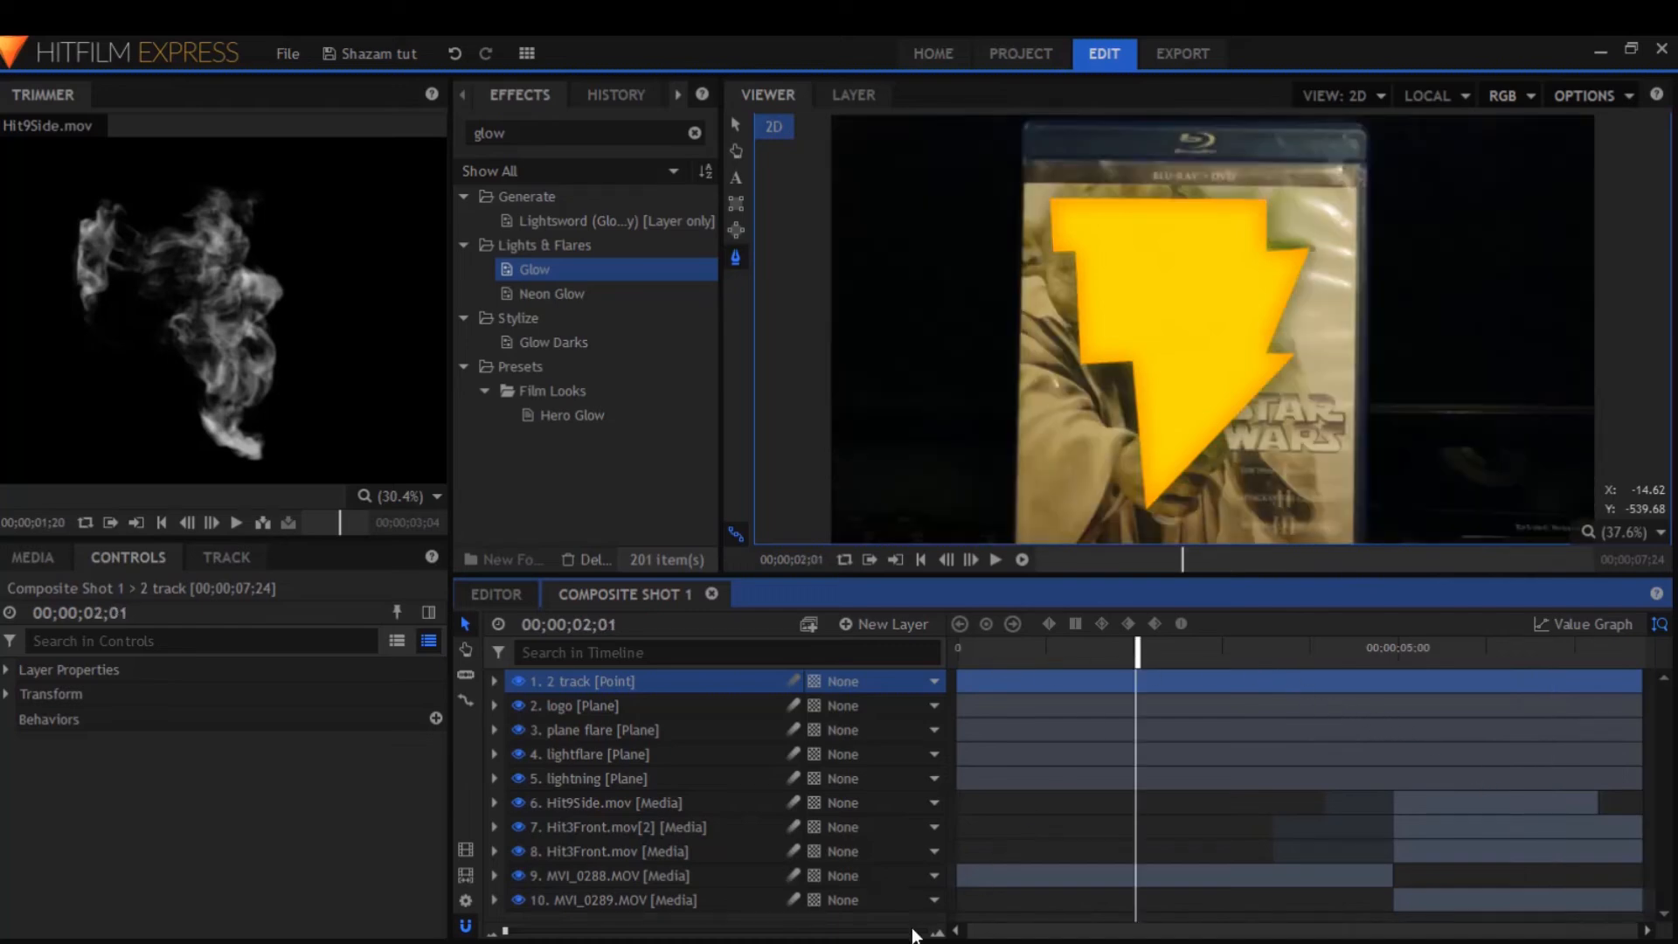
{"action": "key", "text": "space"}
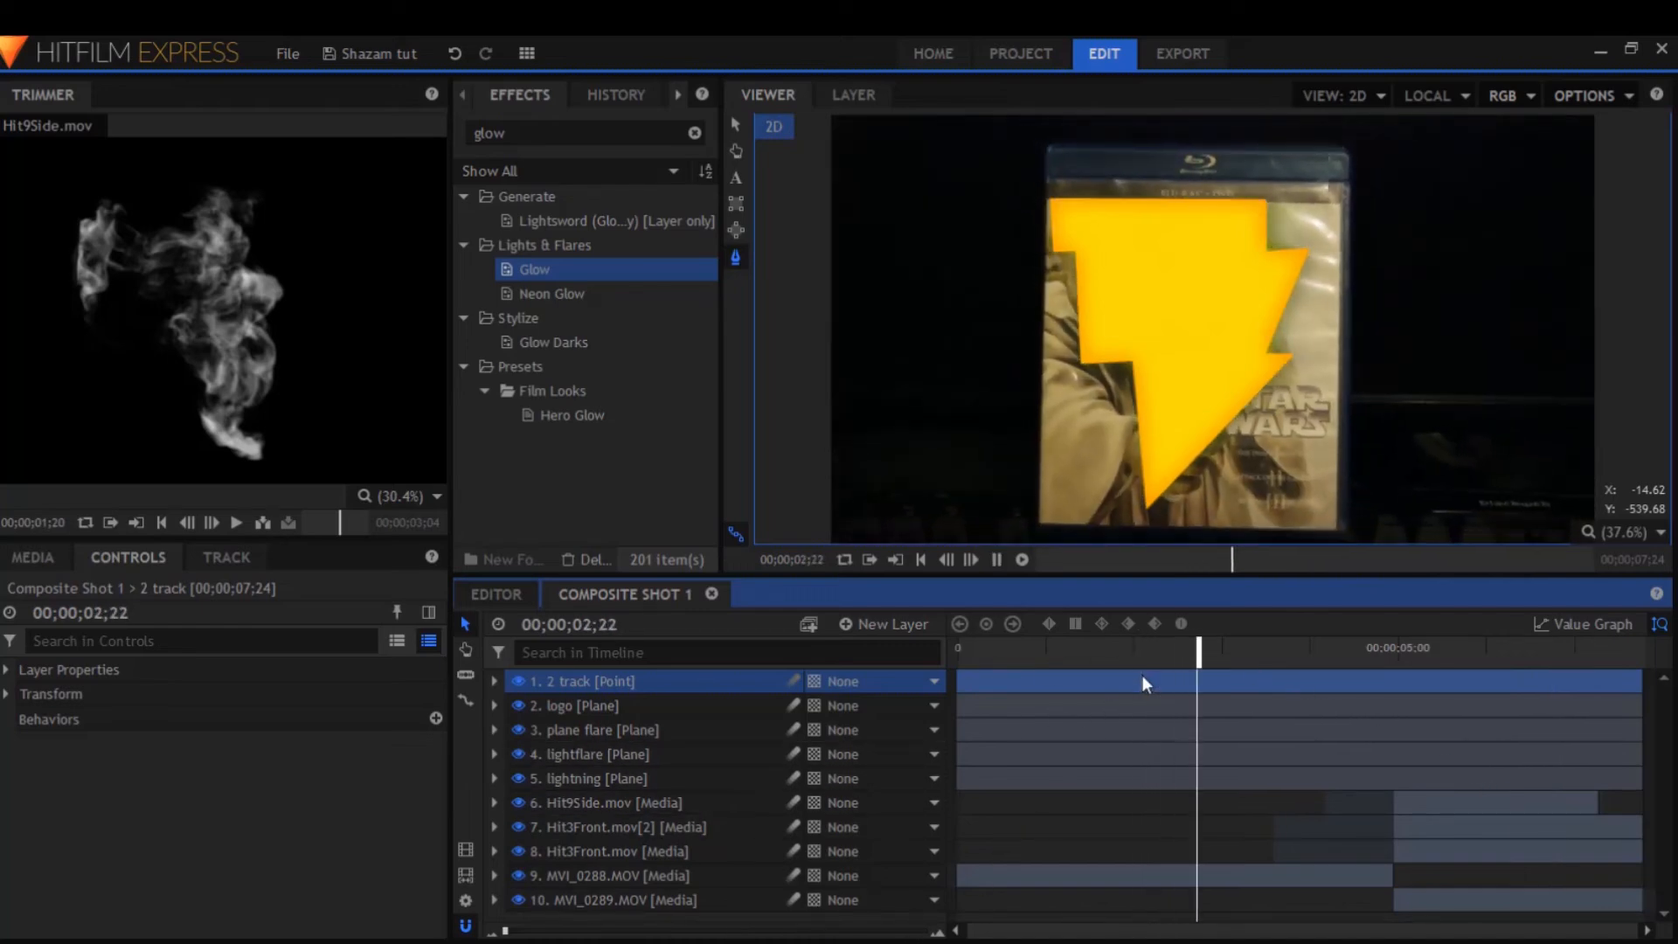
{"action": "key", "text": "space"}
Hide the logo layer, play through the transition and look into the 2 track layer's properties
{"action": "left_click", "coordinate": [516, 704]}
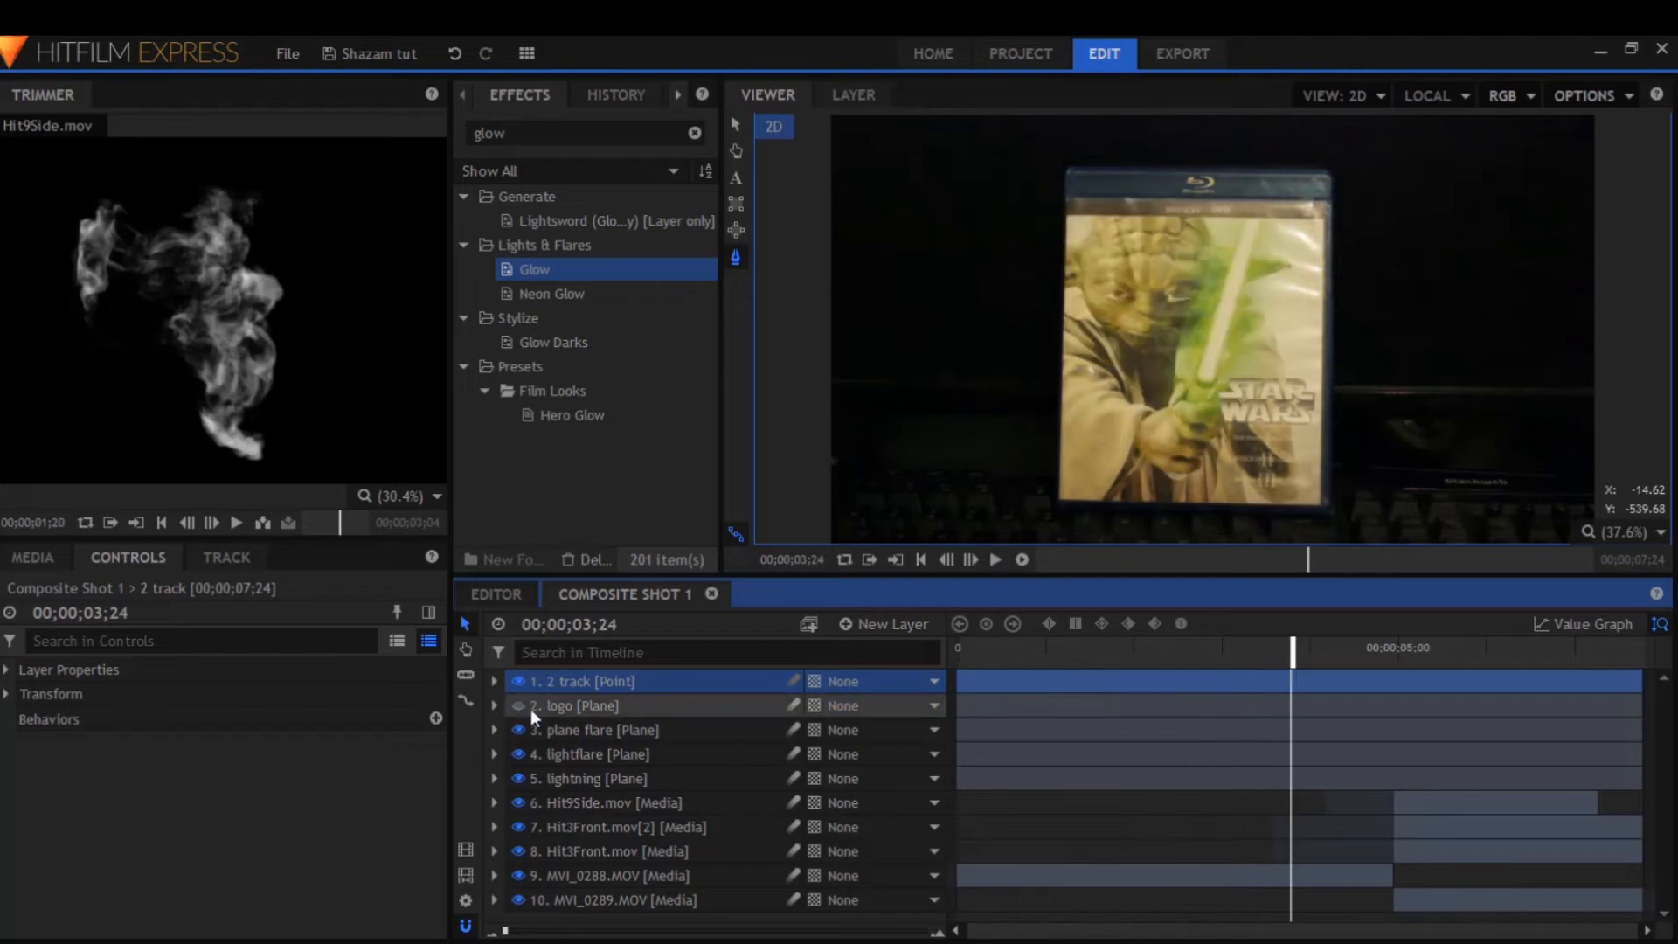
{"action": "key", "text": "space"}
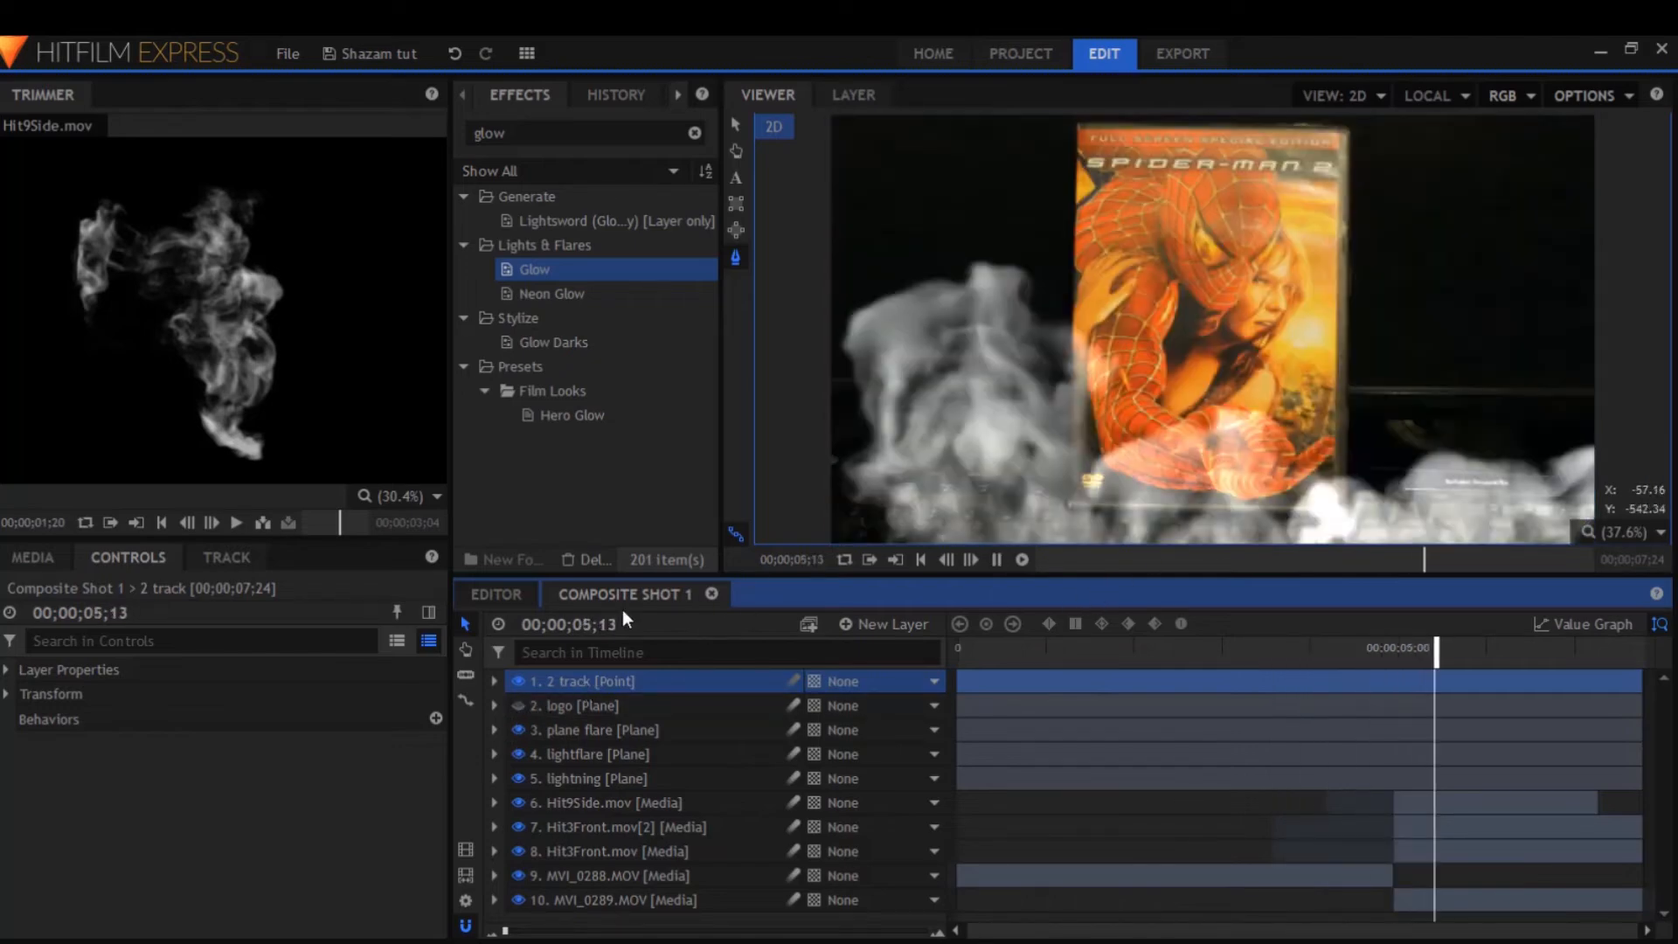
{"action": "key", "text": "space"}
{"action": "left_click", "coordinate": [494, 681]}
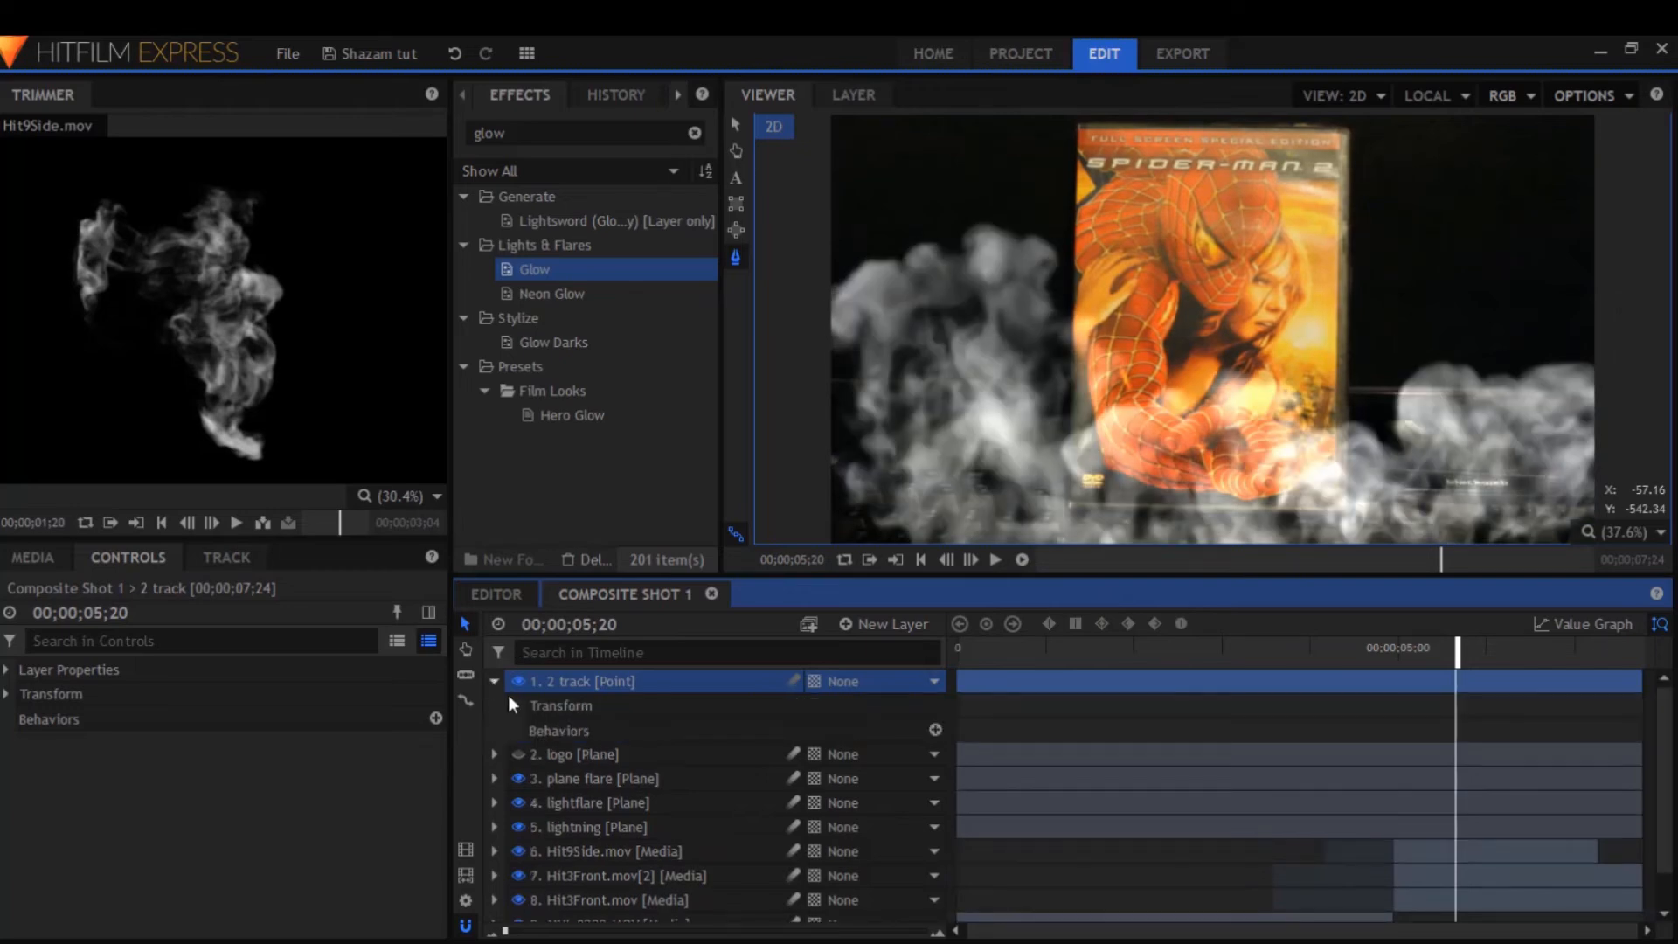
{"action": "left_click", "coordinate": [515, 705]}
{"action": "left_click", "coordinate": [516, 705]}
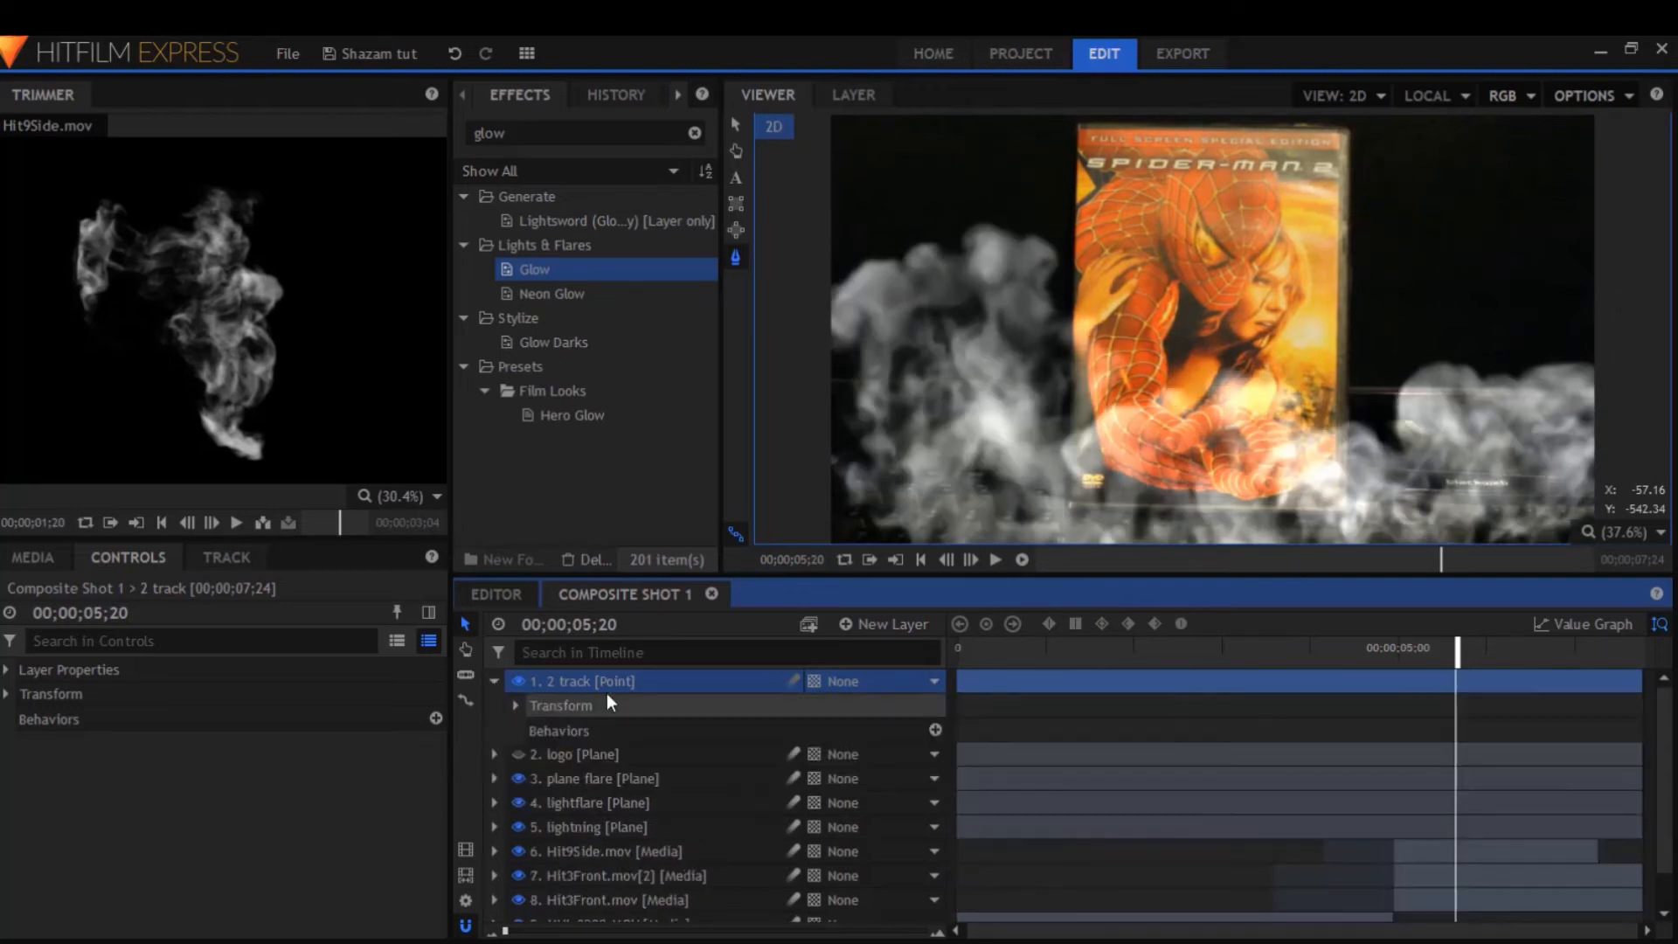
Switch to the selection tool and play the composite to check how the 2 track point follows the title's "2"
{"action": "left_click", "coordinate": [736, 125]}
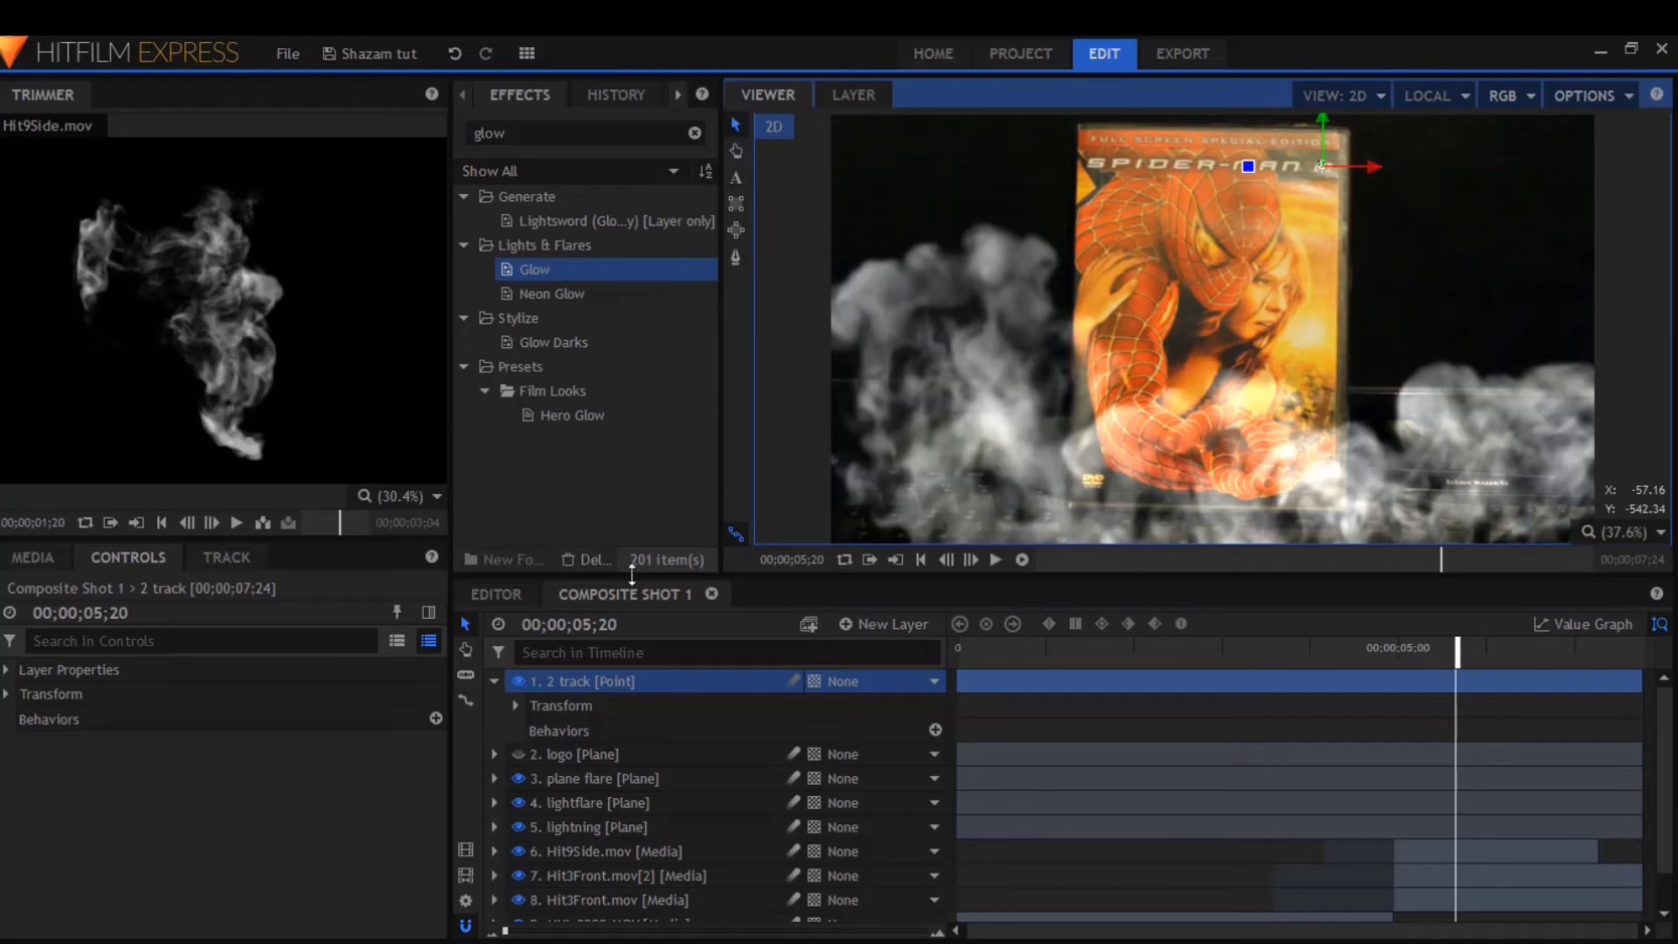
{"action": "left_click", "coordinate": [1324, 653]}
{"action": "key", "text": "space"}
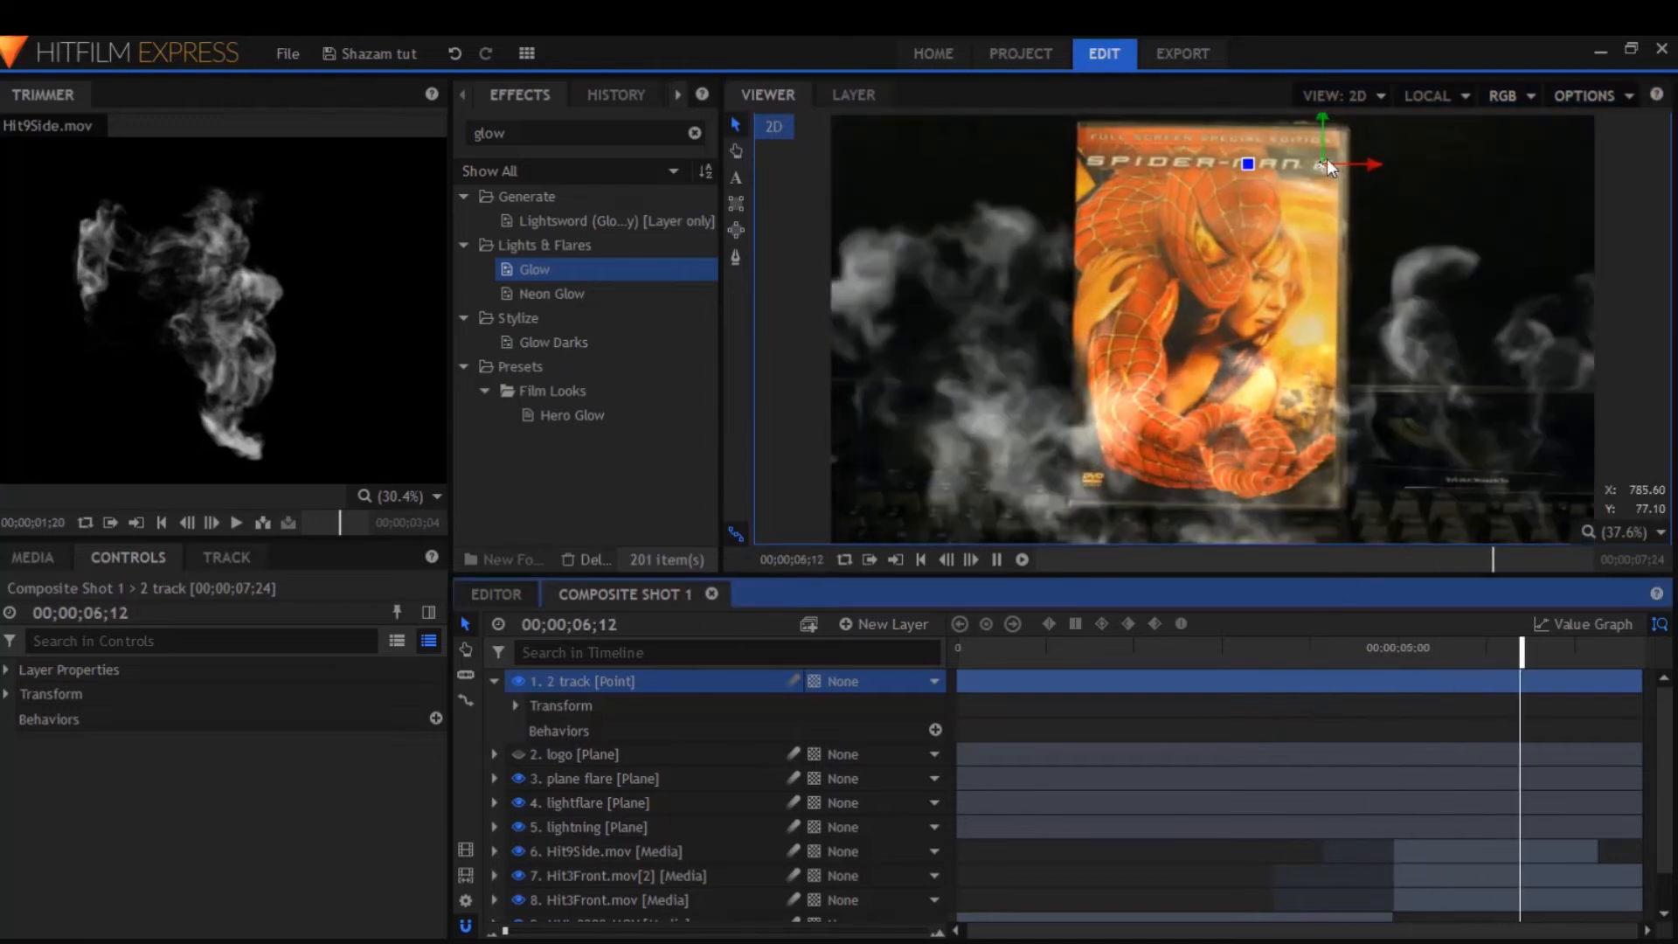
{"action": "left_click", "coordinate": [494, 681]}
{"action": "key", "text": "space"}
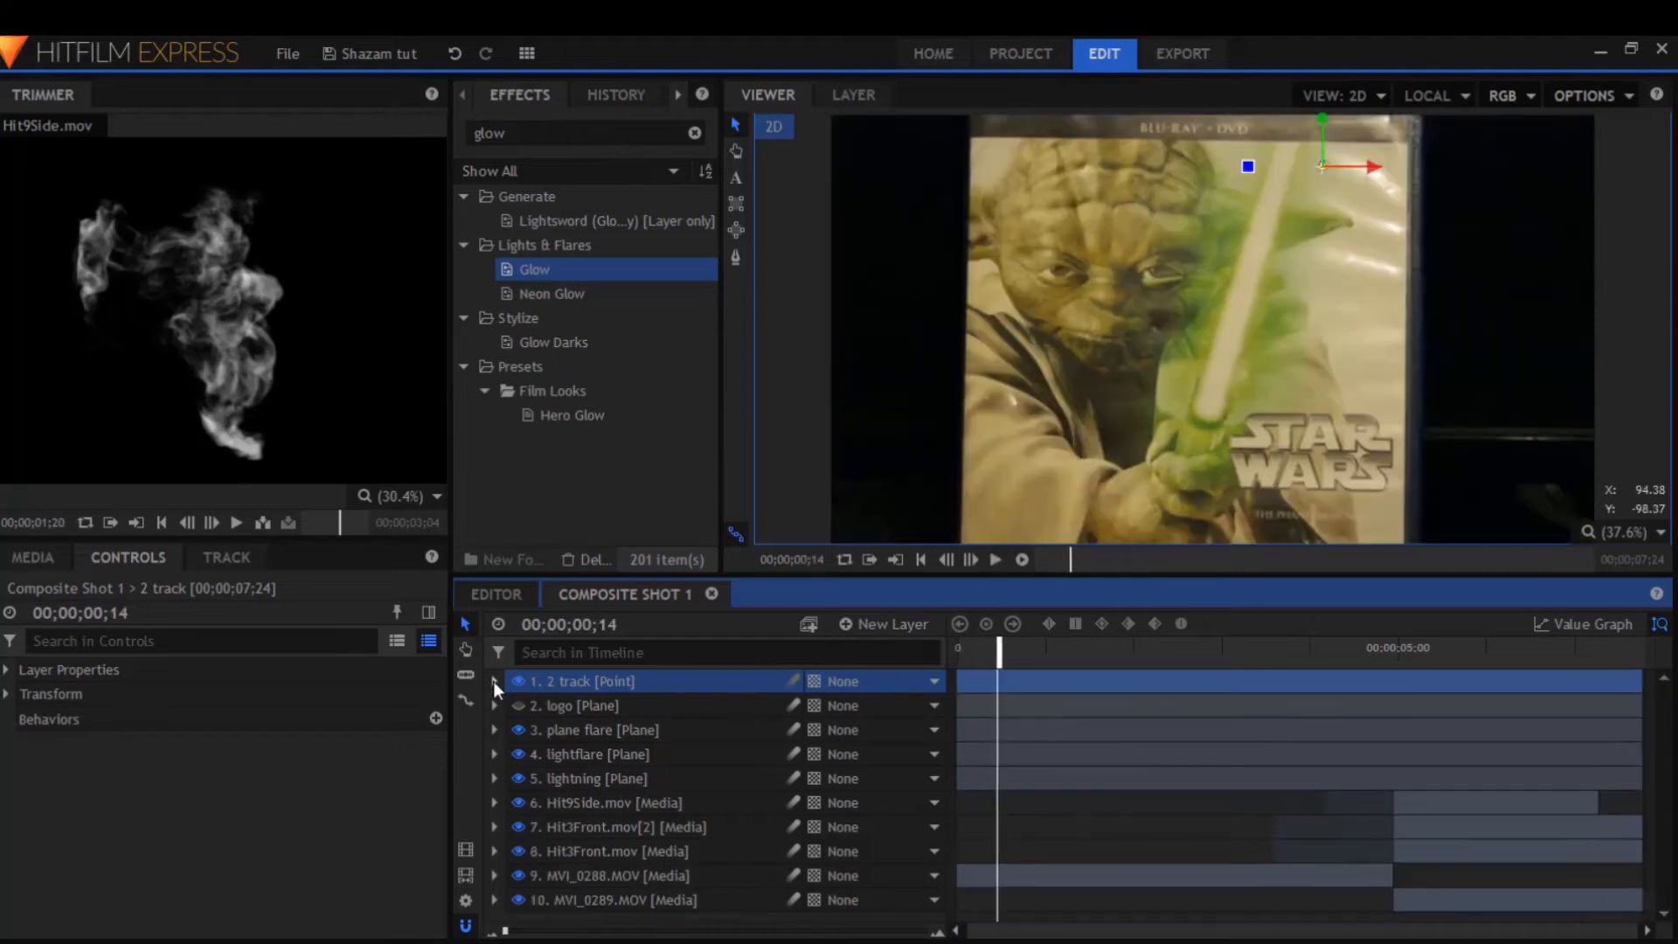
Show the logo layer again, parent it to the 2 track point layer and play the result
{"action": "left_click", "coordinate": [517, 705]}
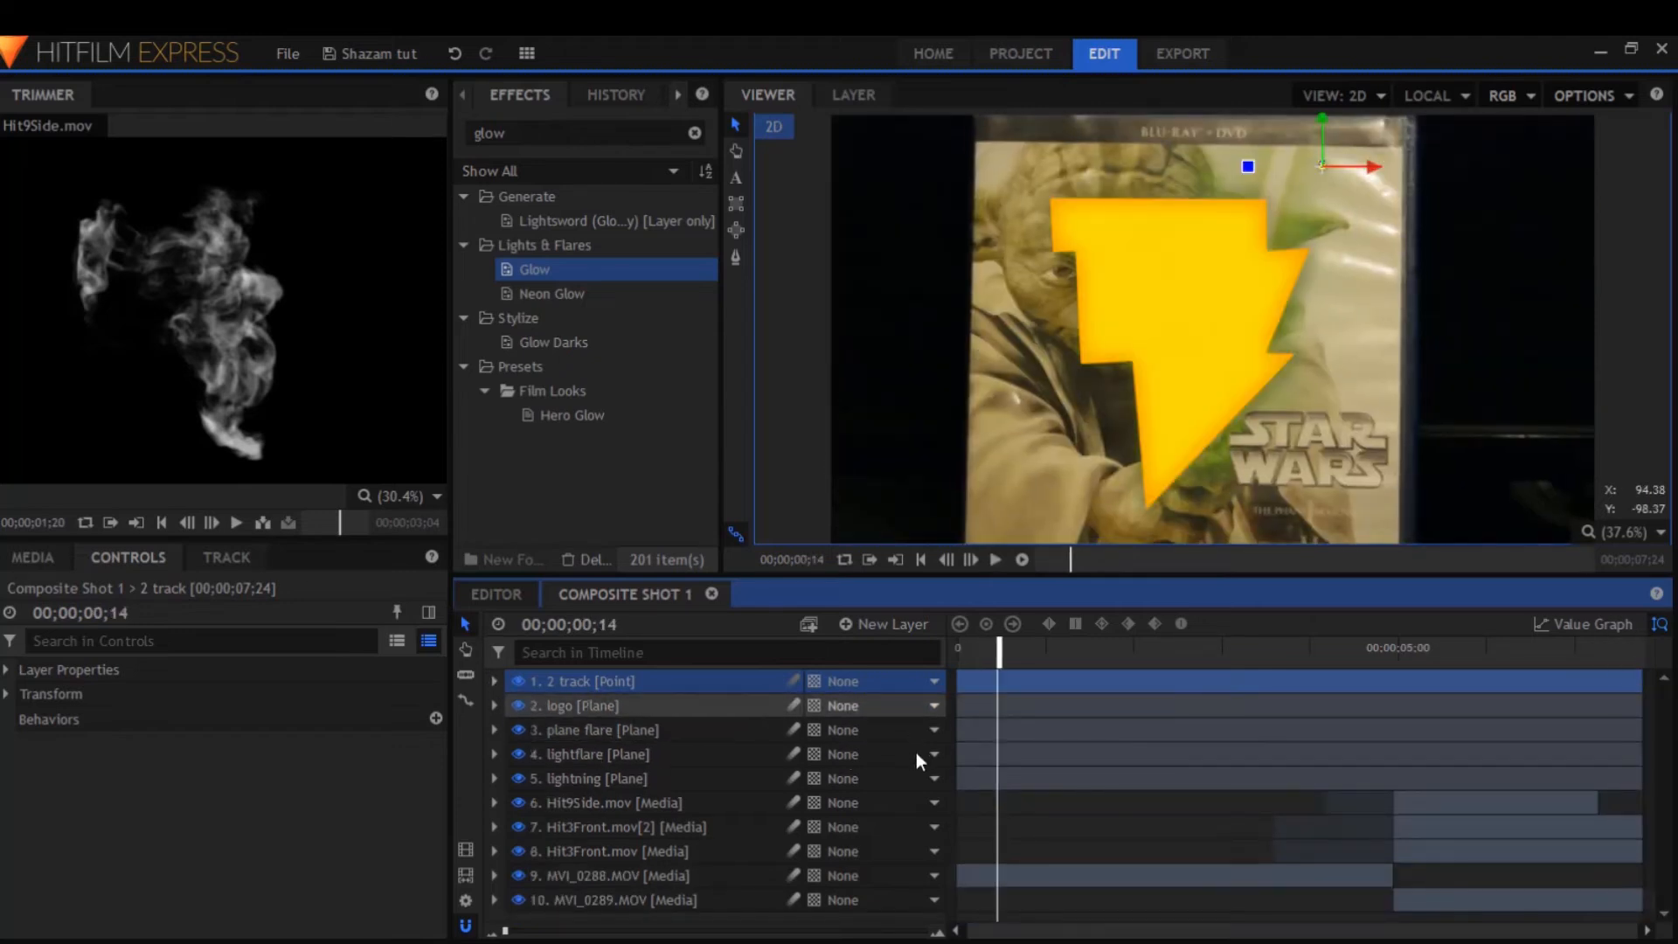
{"action": "left_click", "coordinate": [916, 752]}
{"action": "key", "text": "space"}
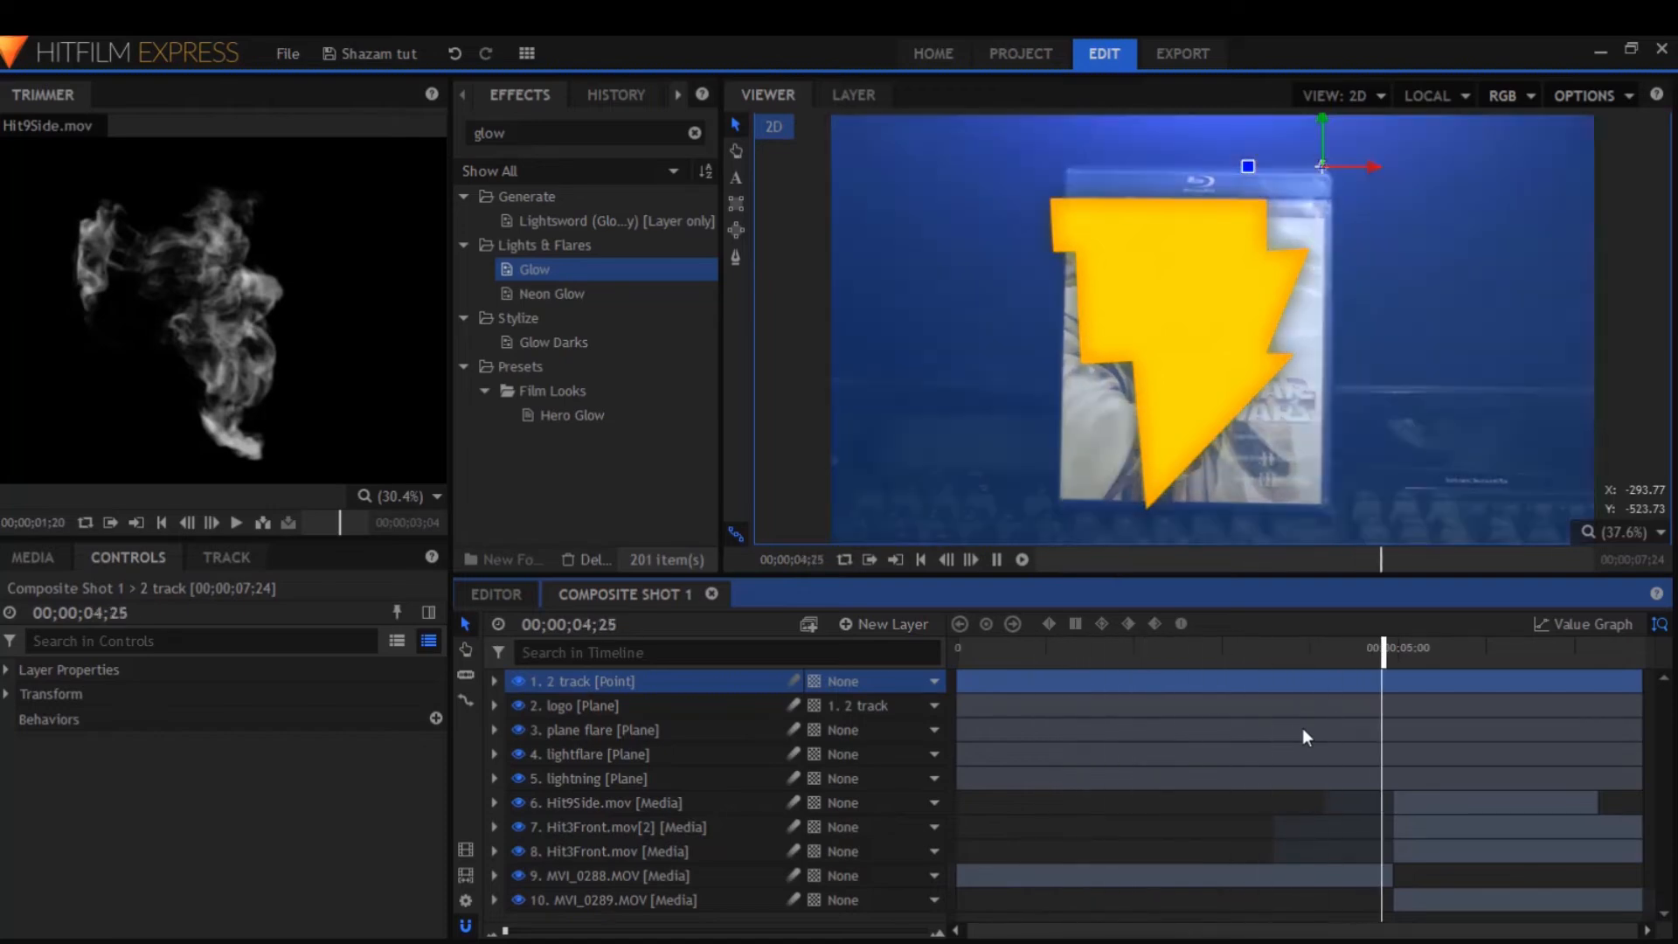
{"action": "key", "text": "space"}
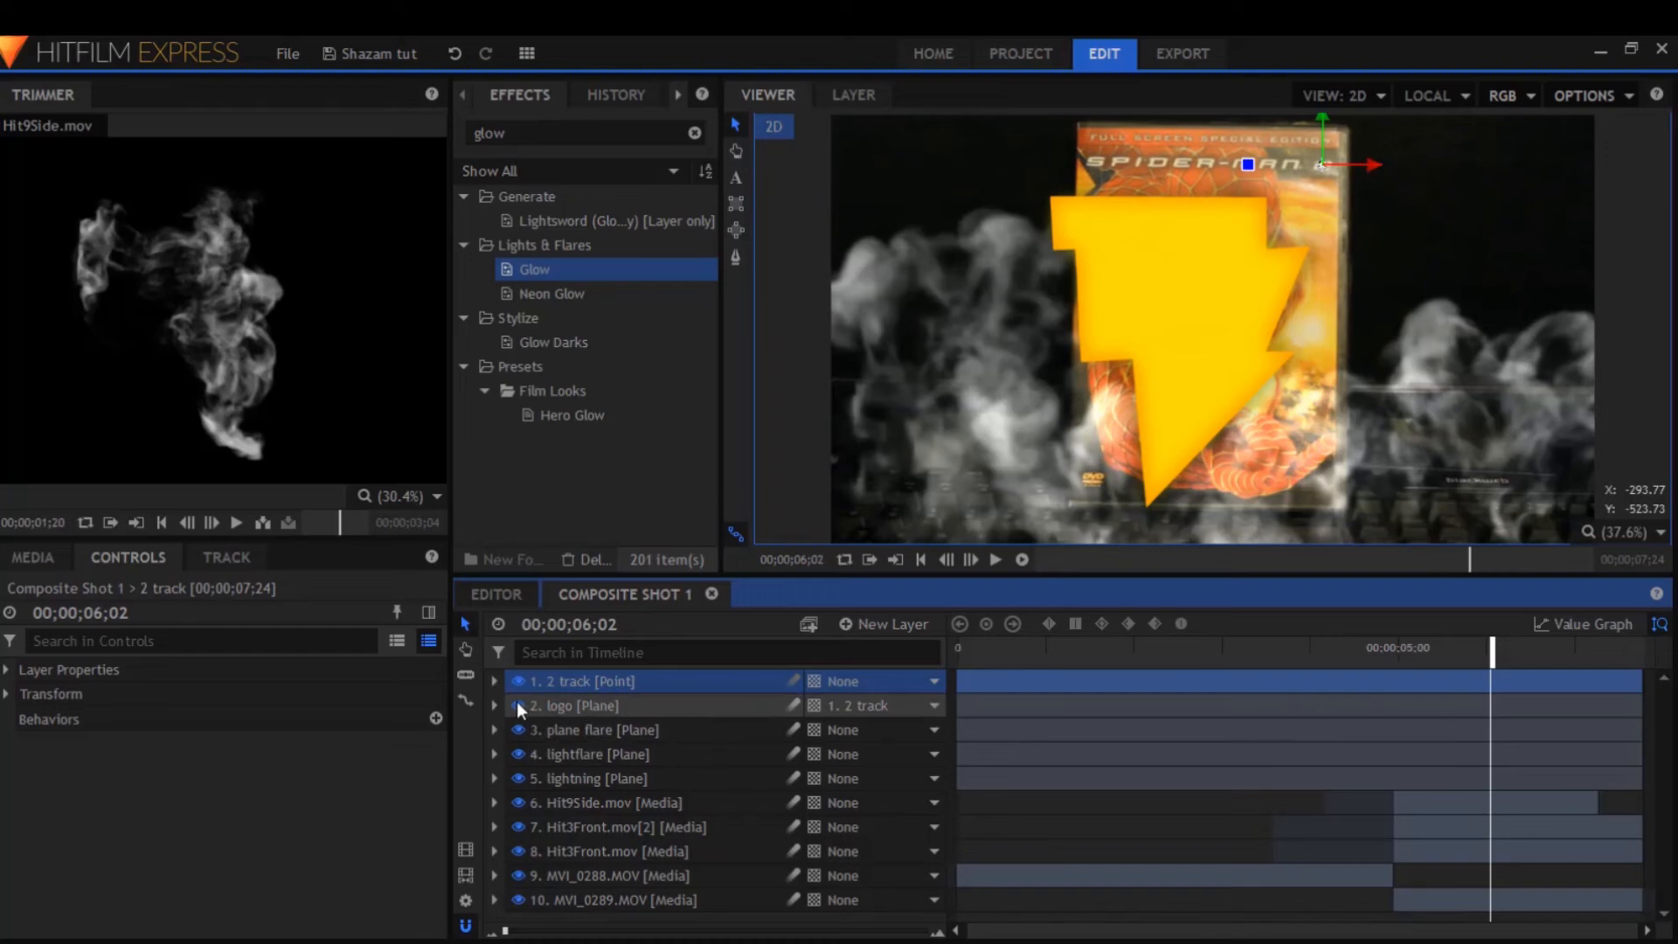
Scale the logo layer down and position the bolt over the middle of the Spider-Man 2 cover
{"action": "left_click", "coordinate": [492, 705]}
{"action": "left_click", "coordinate": [581, 705]}
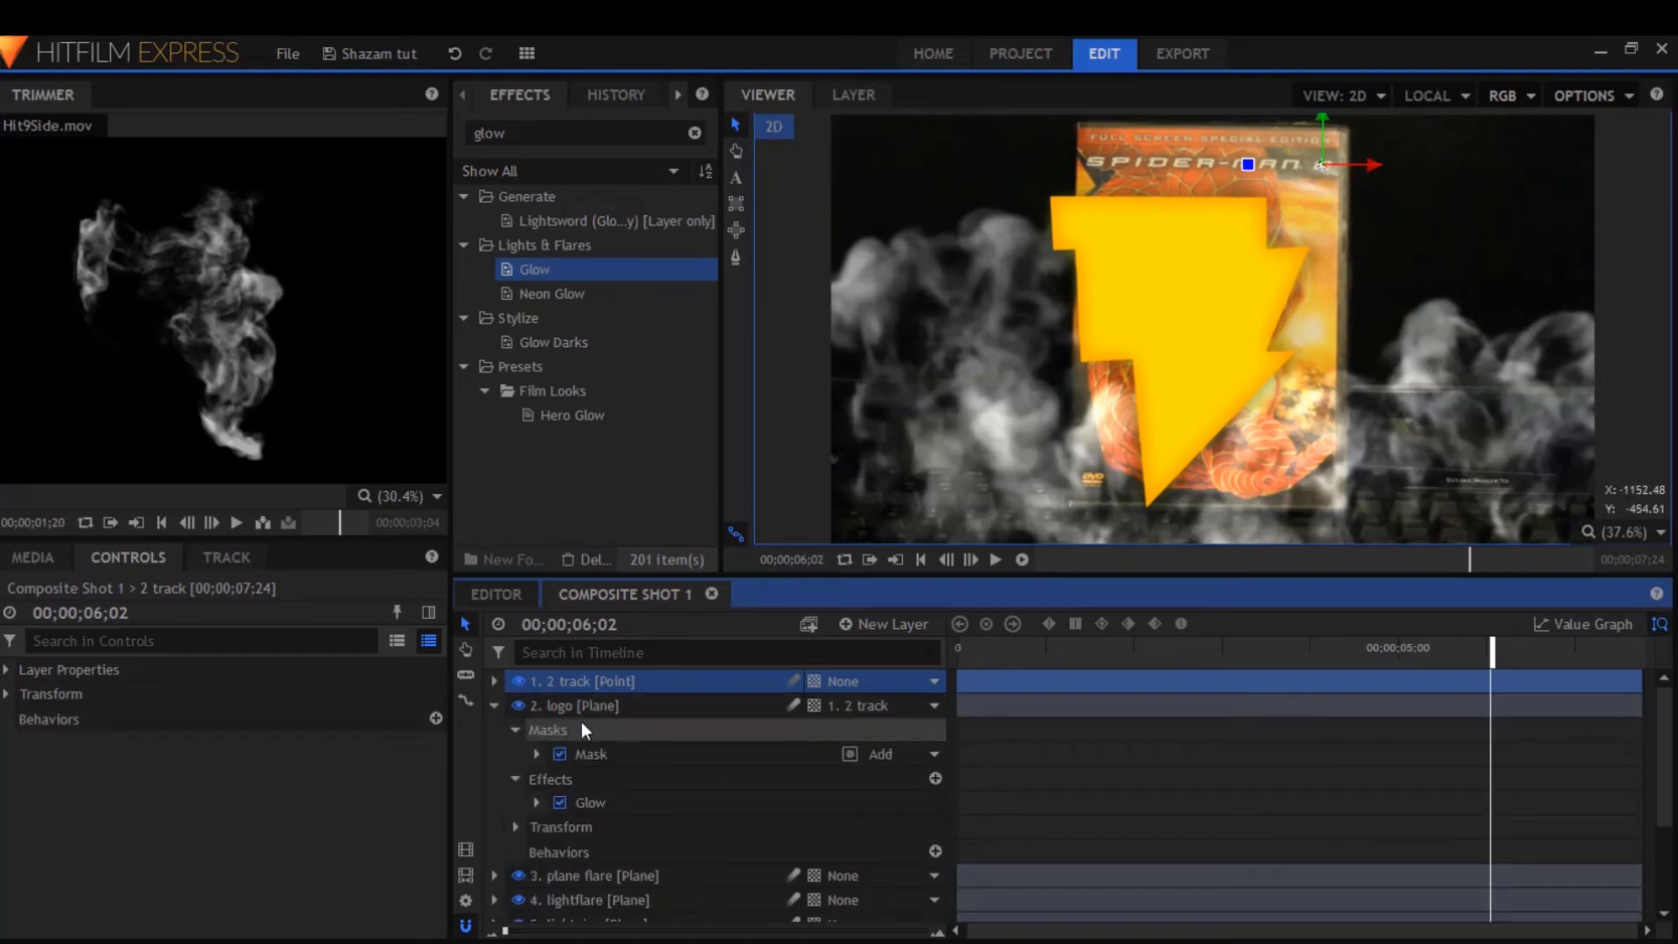
{"action": "left_click_drag", "start_coordinate": [1220, 318], "coordinate": [1243, 296]}
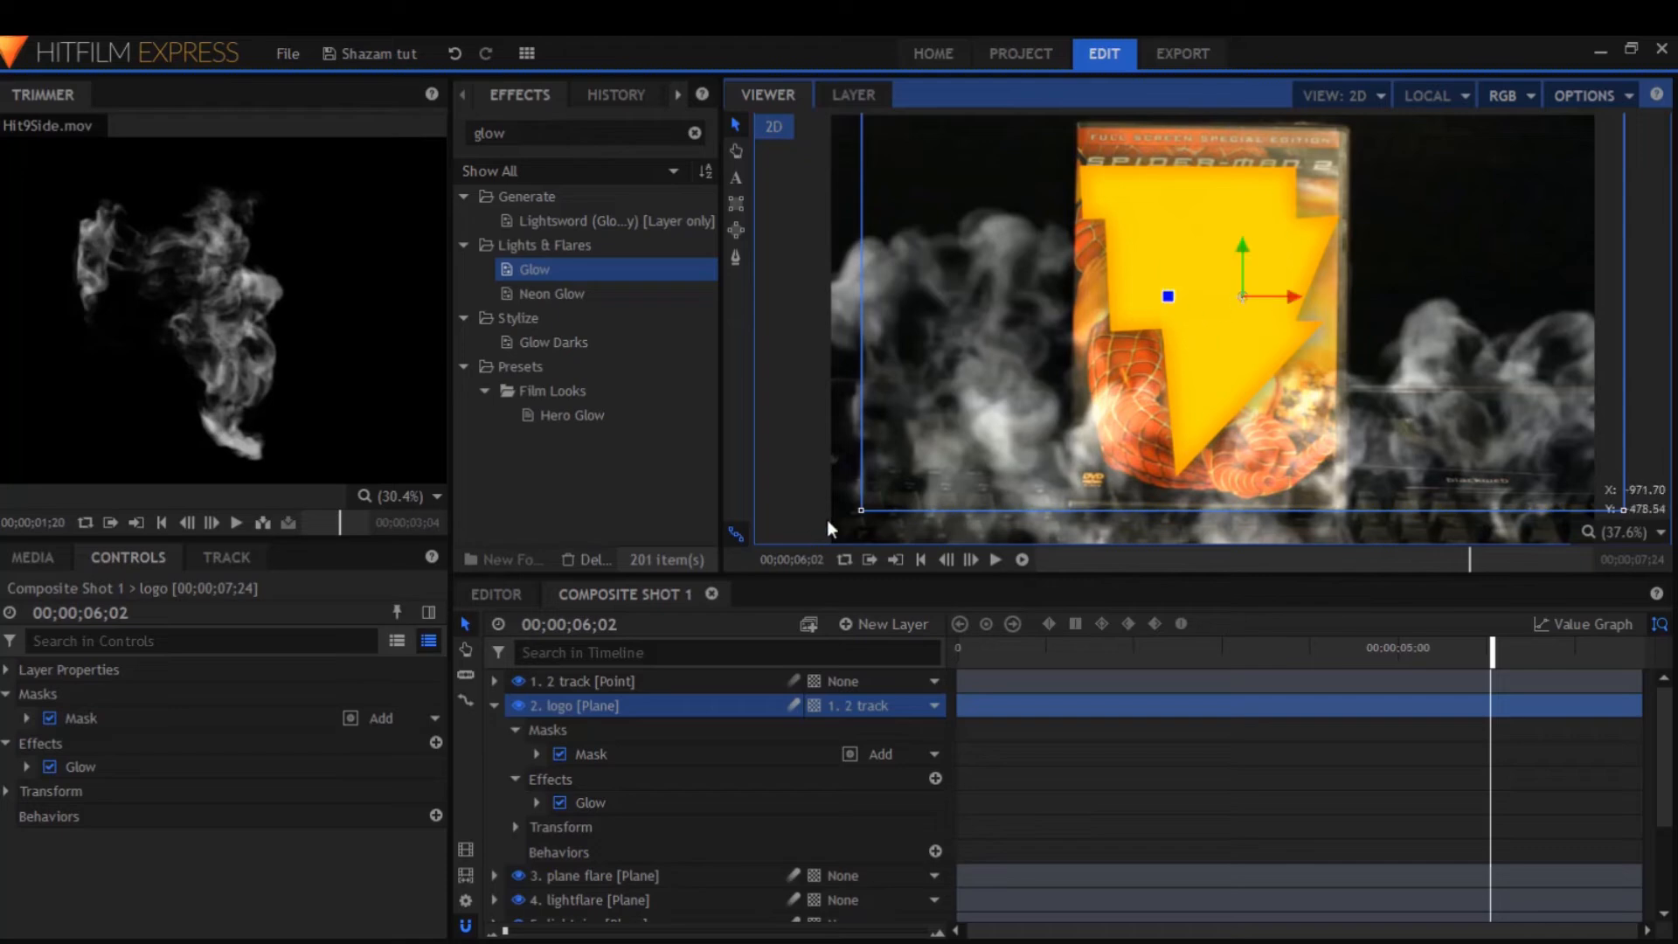
{"action": "left_click_drag", "start_coordinate": [858, 510], "coordinate": [1004, 459]}
{"action": "left_click_drag", "start_coordinate": [1236, 306], "coordinate": [1233, 339]}
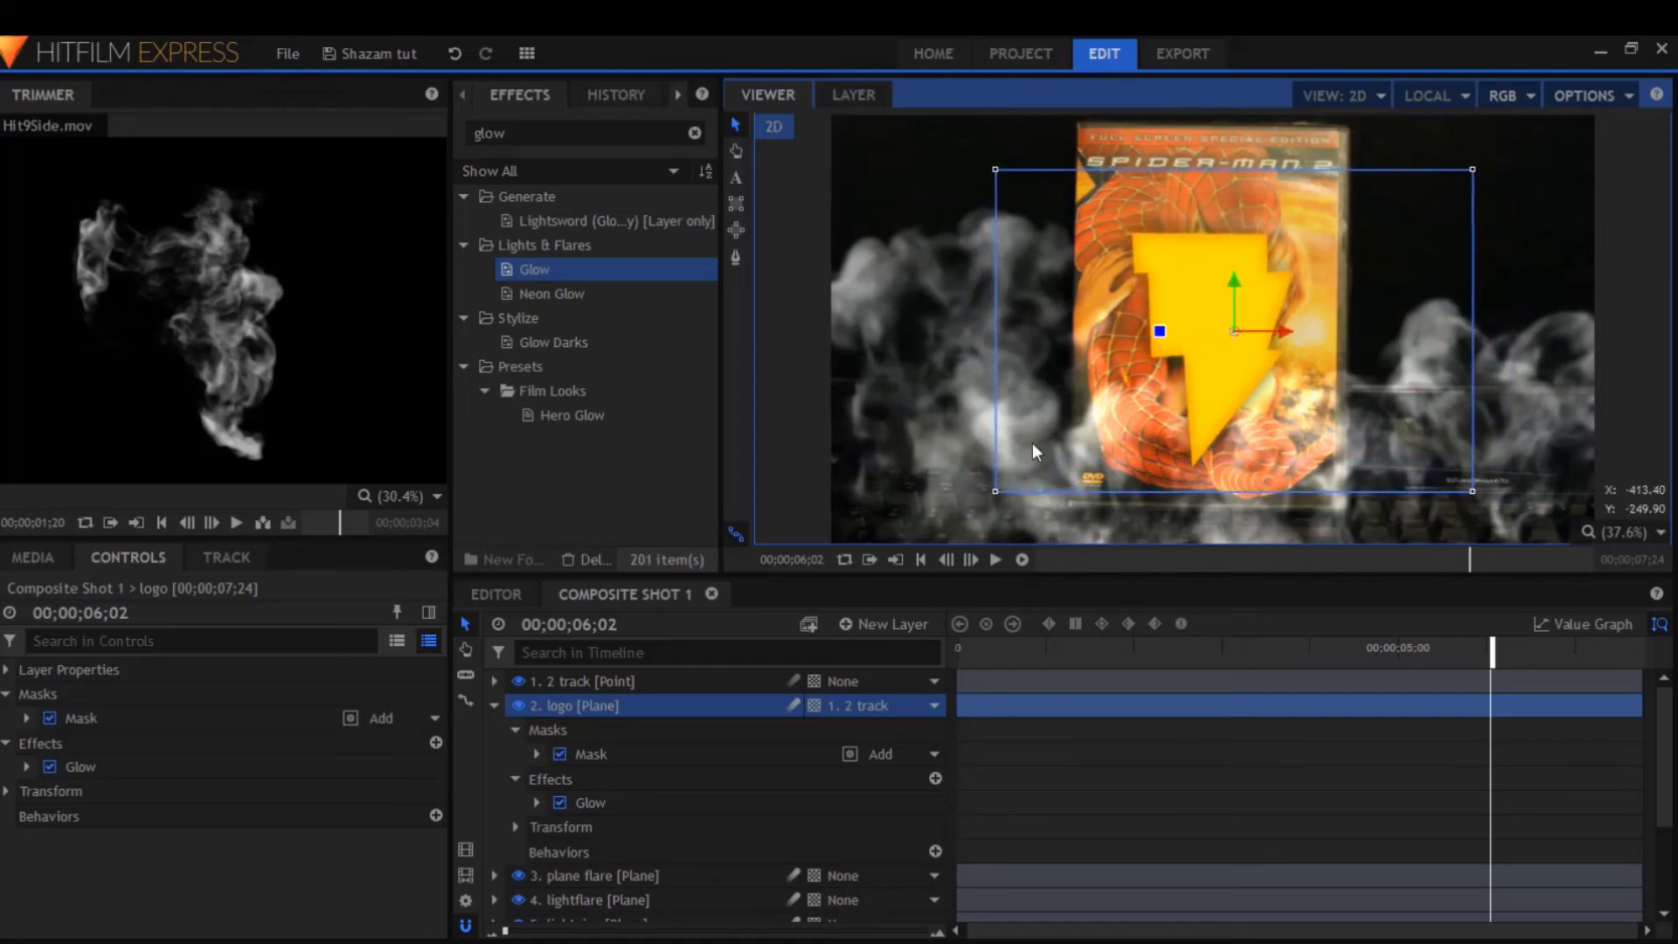
{"action": "left_click", "coordinate": [495, 705]}
Duplicate the logo layer and set the mask feather strength of the original logo to 176 px
{"action": "key", "text": "ctrl+d"}
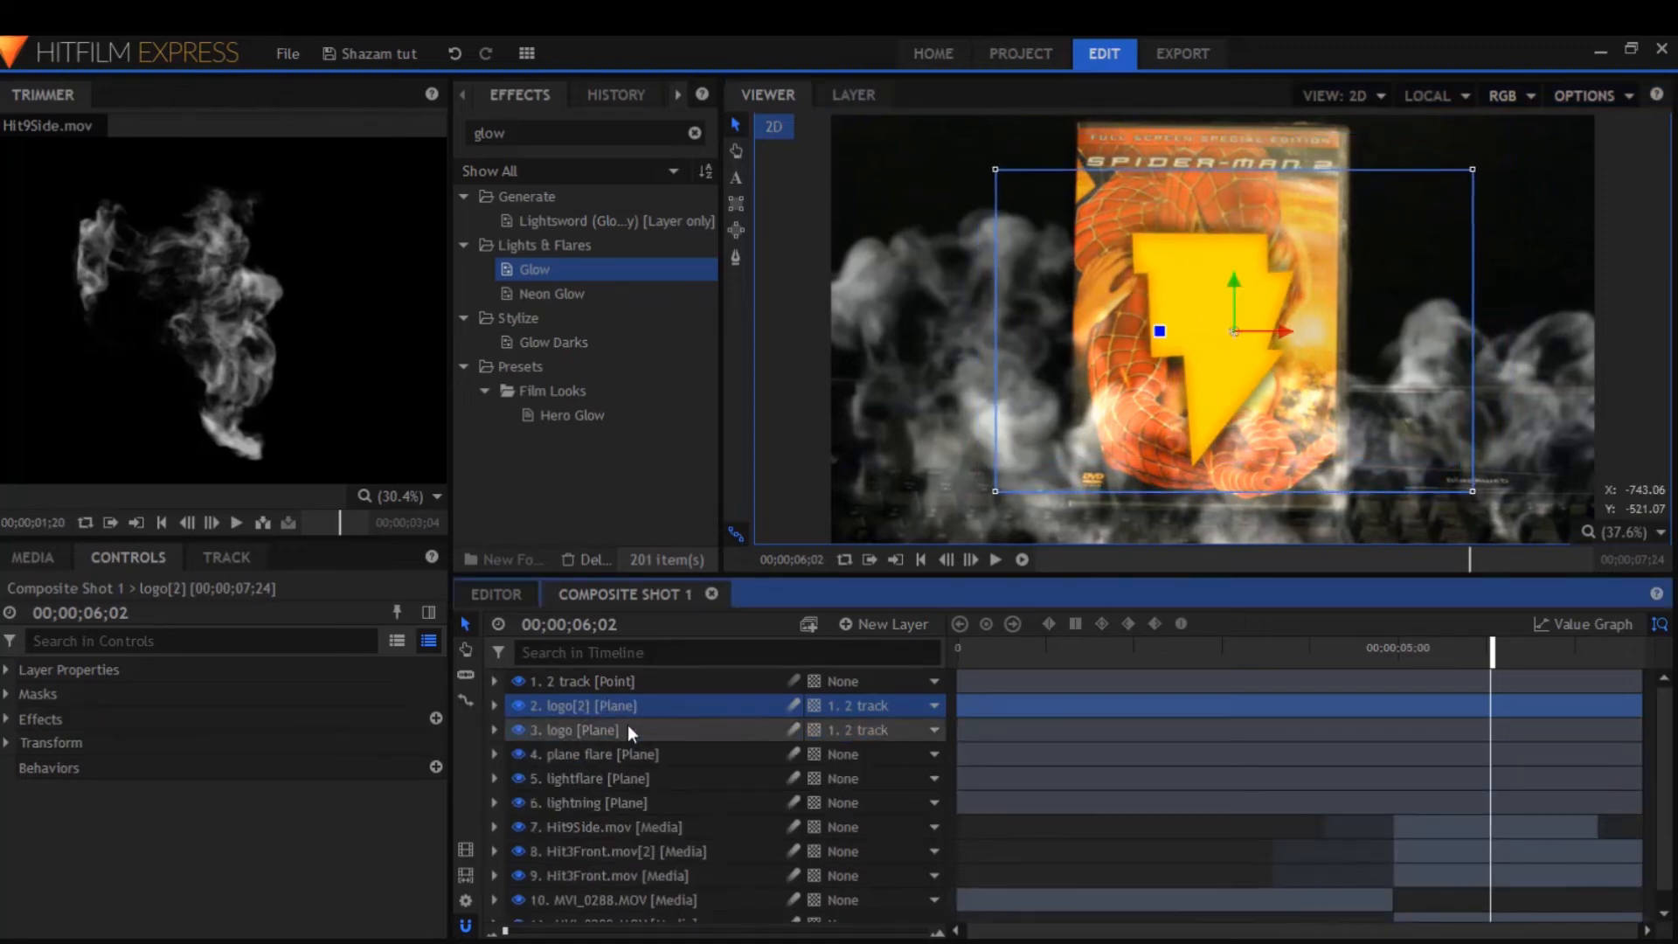
{"action": "left_click", "coordinate": [636, 729]}
{"action": "left_click", "coordinate": [601, 135]}
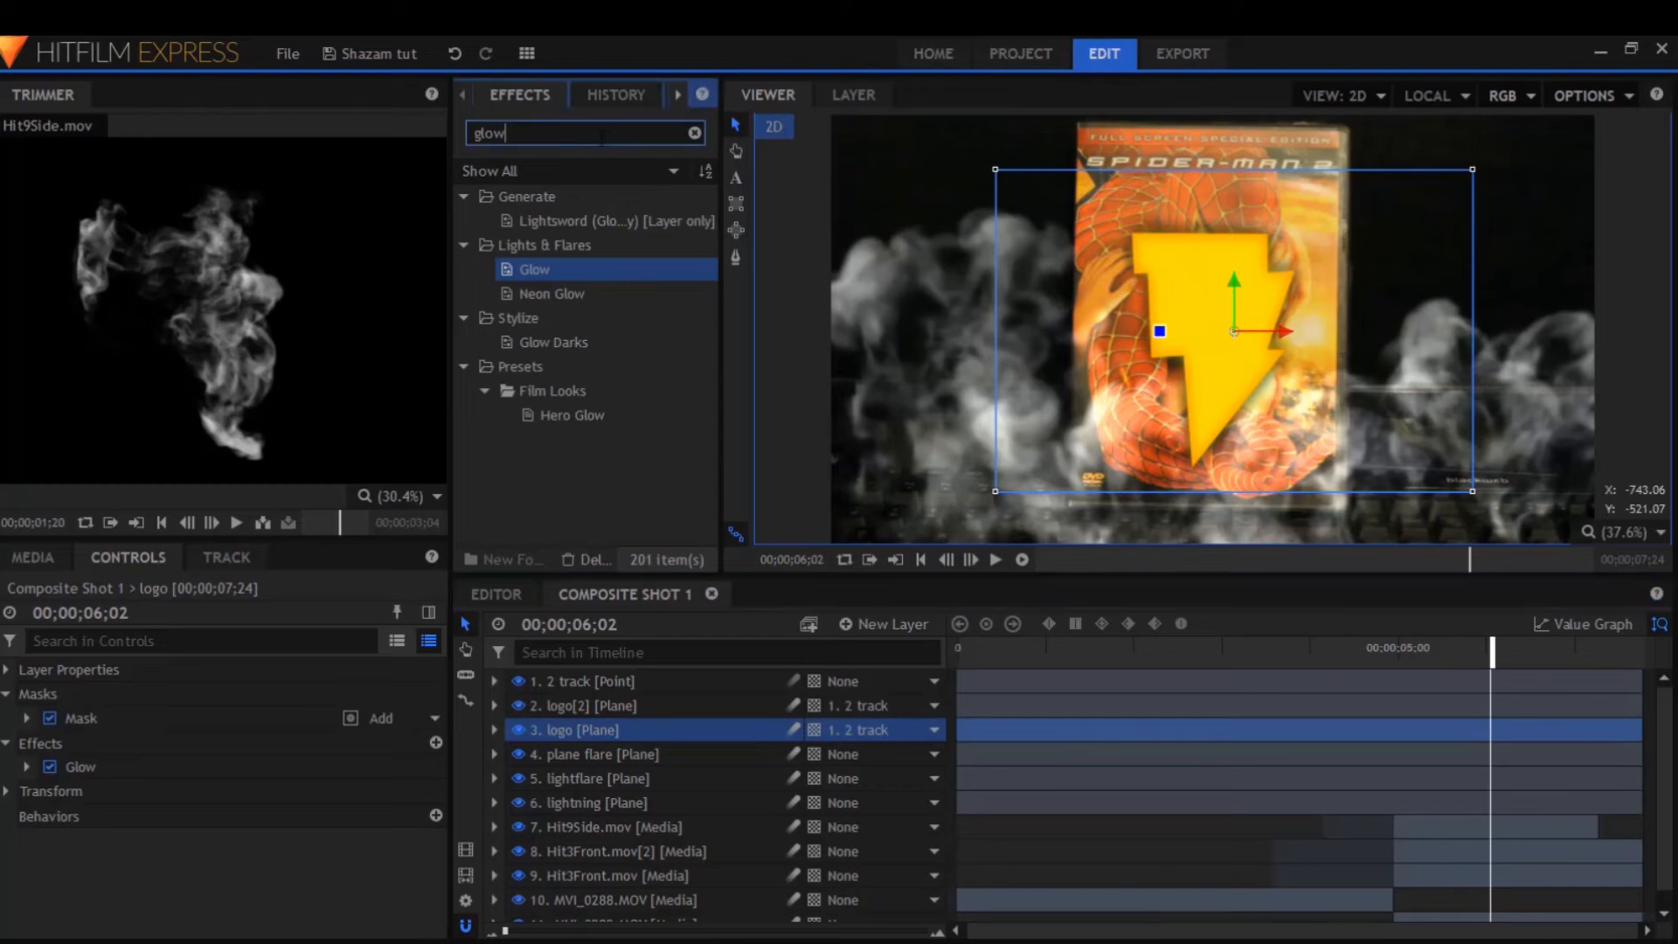
{"action": "left_click", "coordinate": [7, 743]}
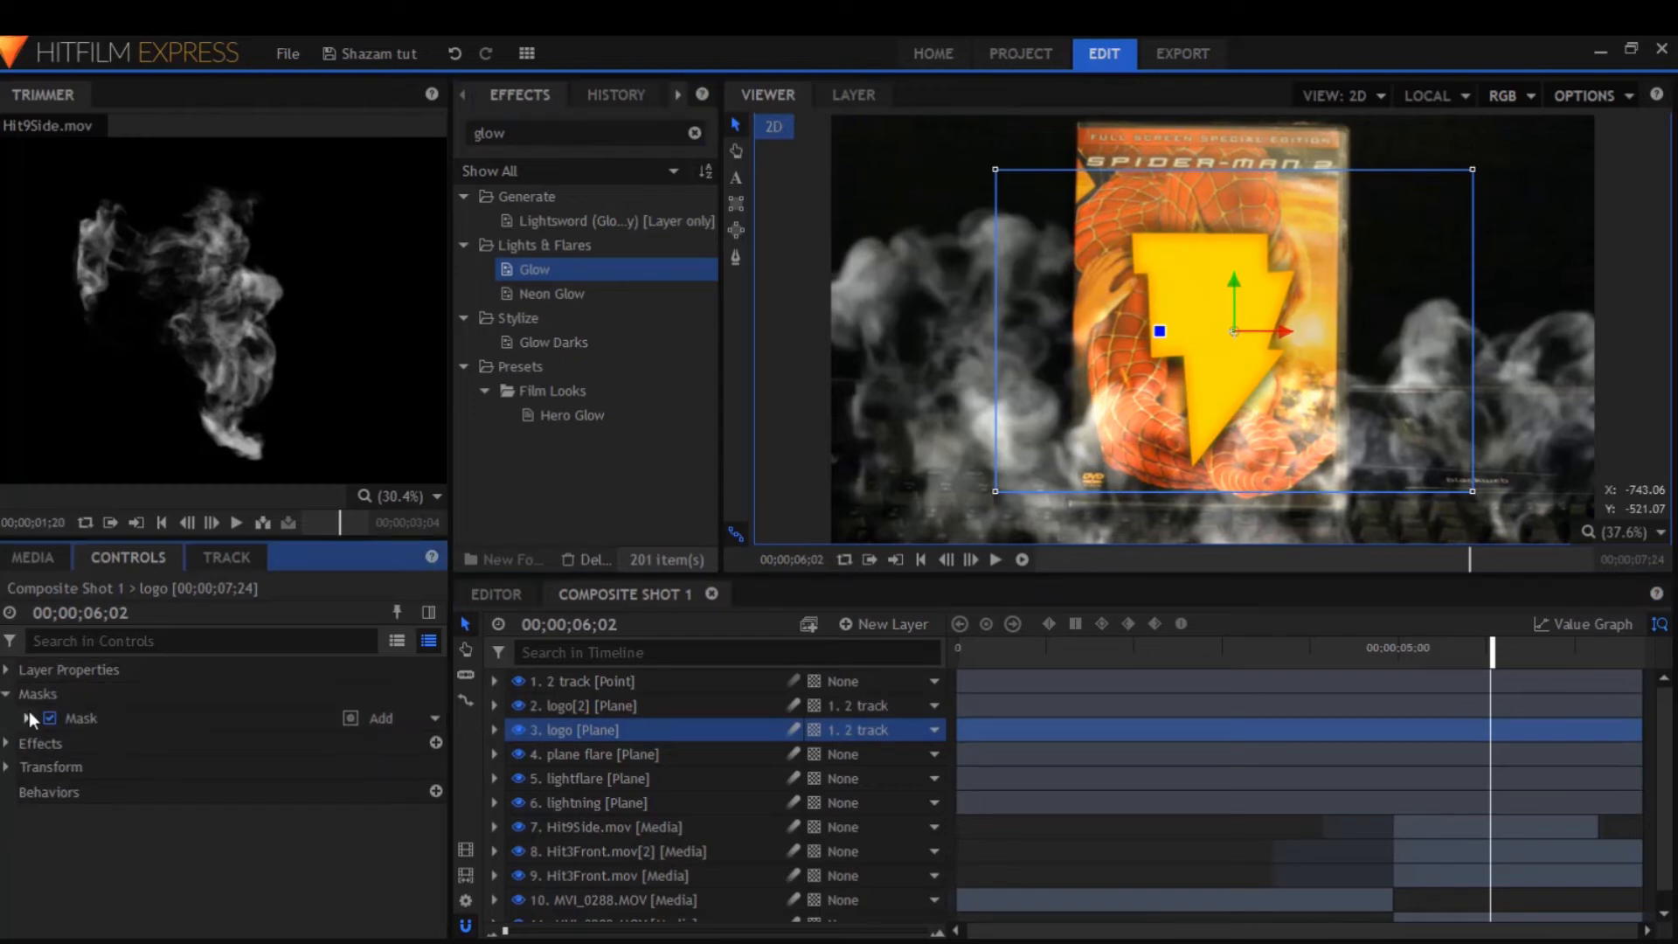
{"action": "left_click", "coordinate": [26, 718]}
{"action": "left_click", "coordinate": [47, 790]}
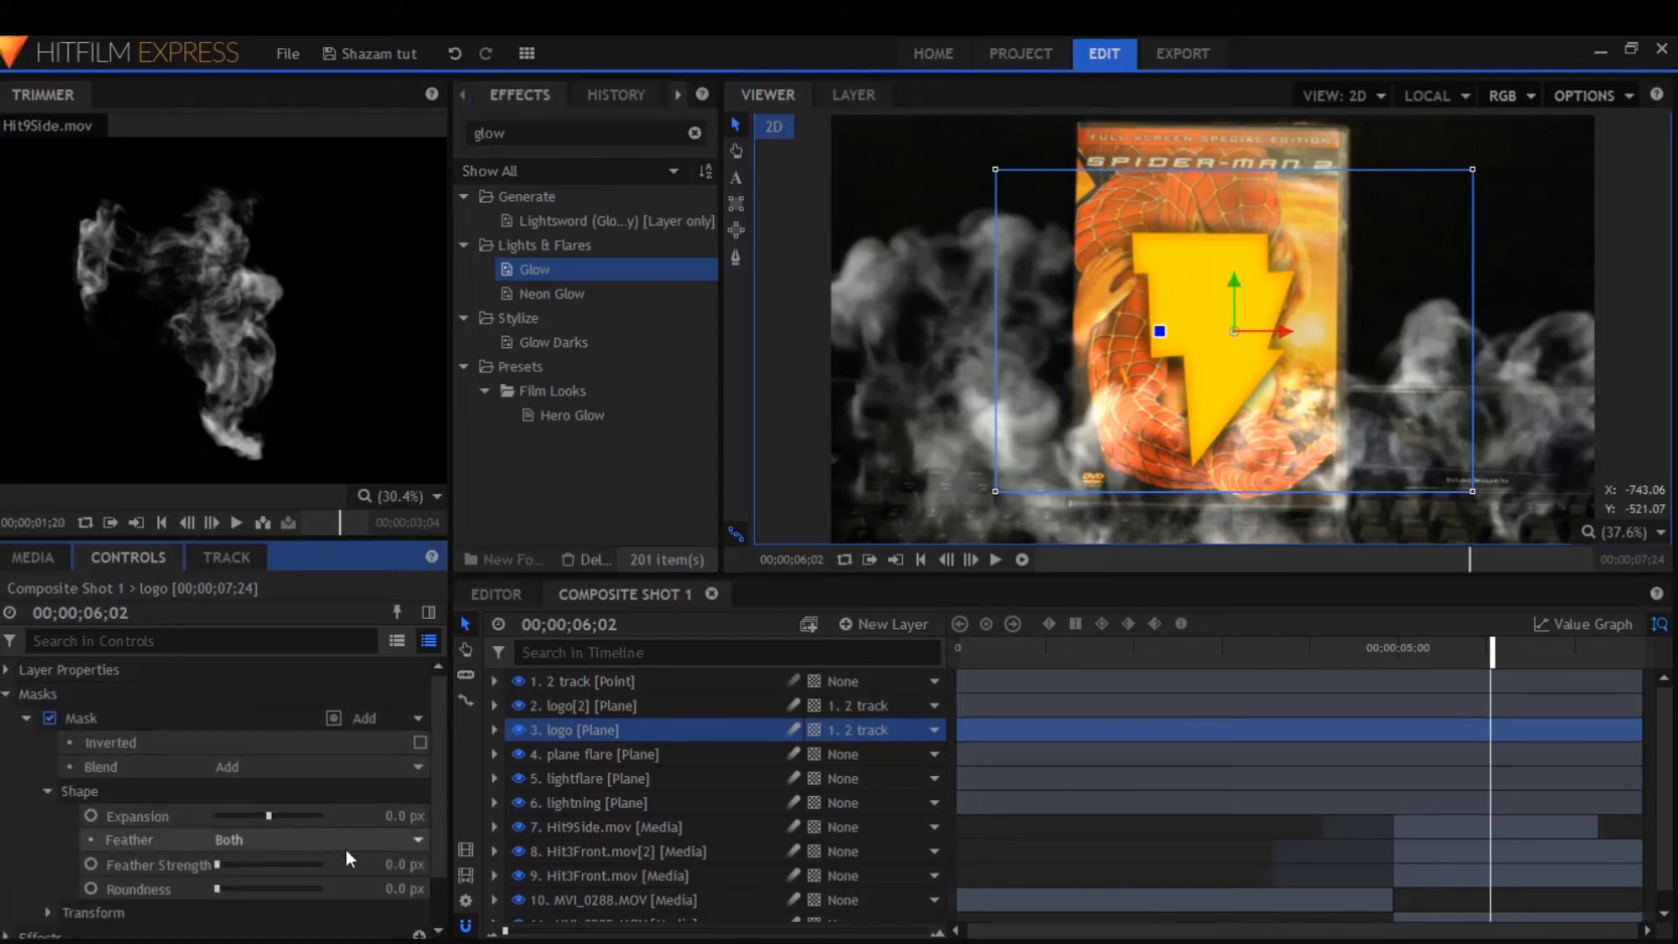
{"action": "left_click_drag", "start_coordinate": [393, 861], "coordinate": [446, 861]}
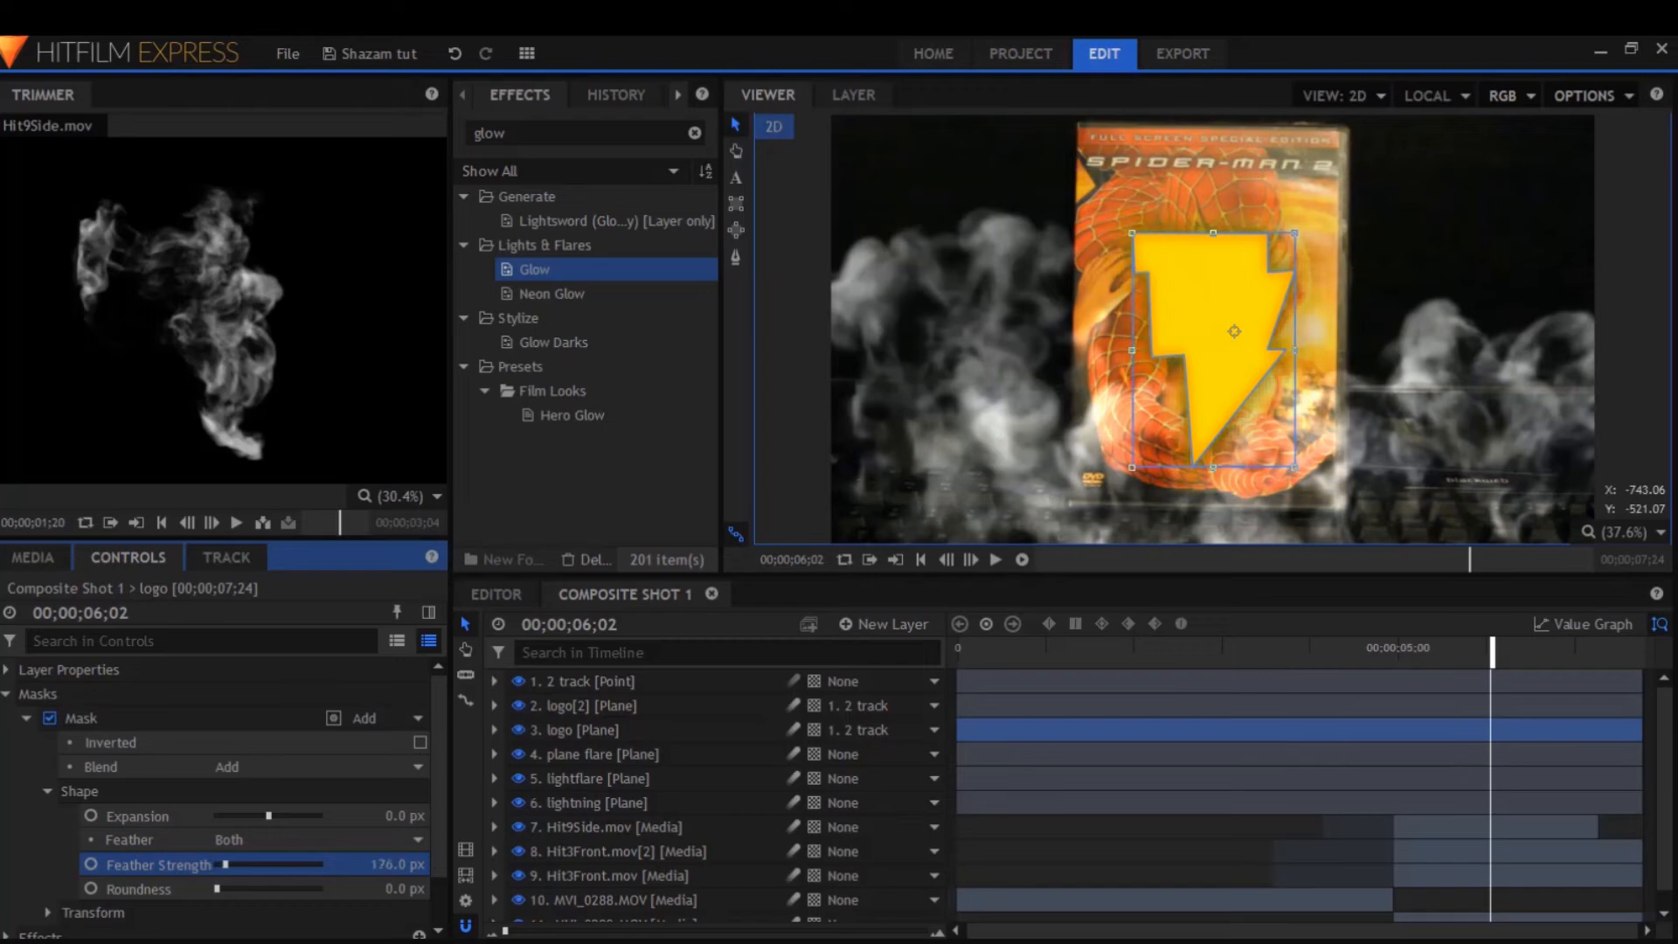
{"action": "left_click", "coordinate": [6, 695]}
{"action": "left_click", "coordinate": [1083, 493]}
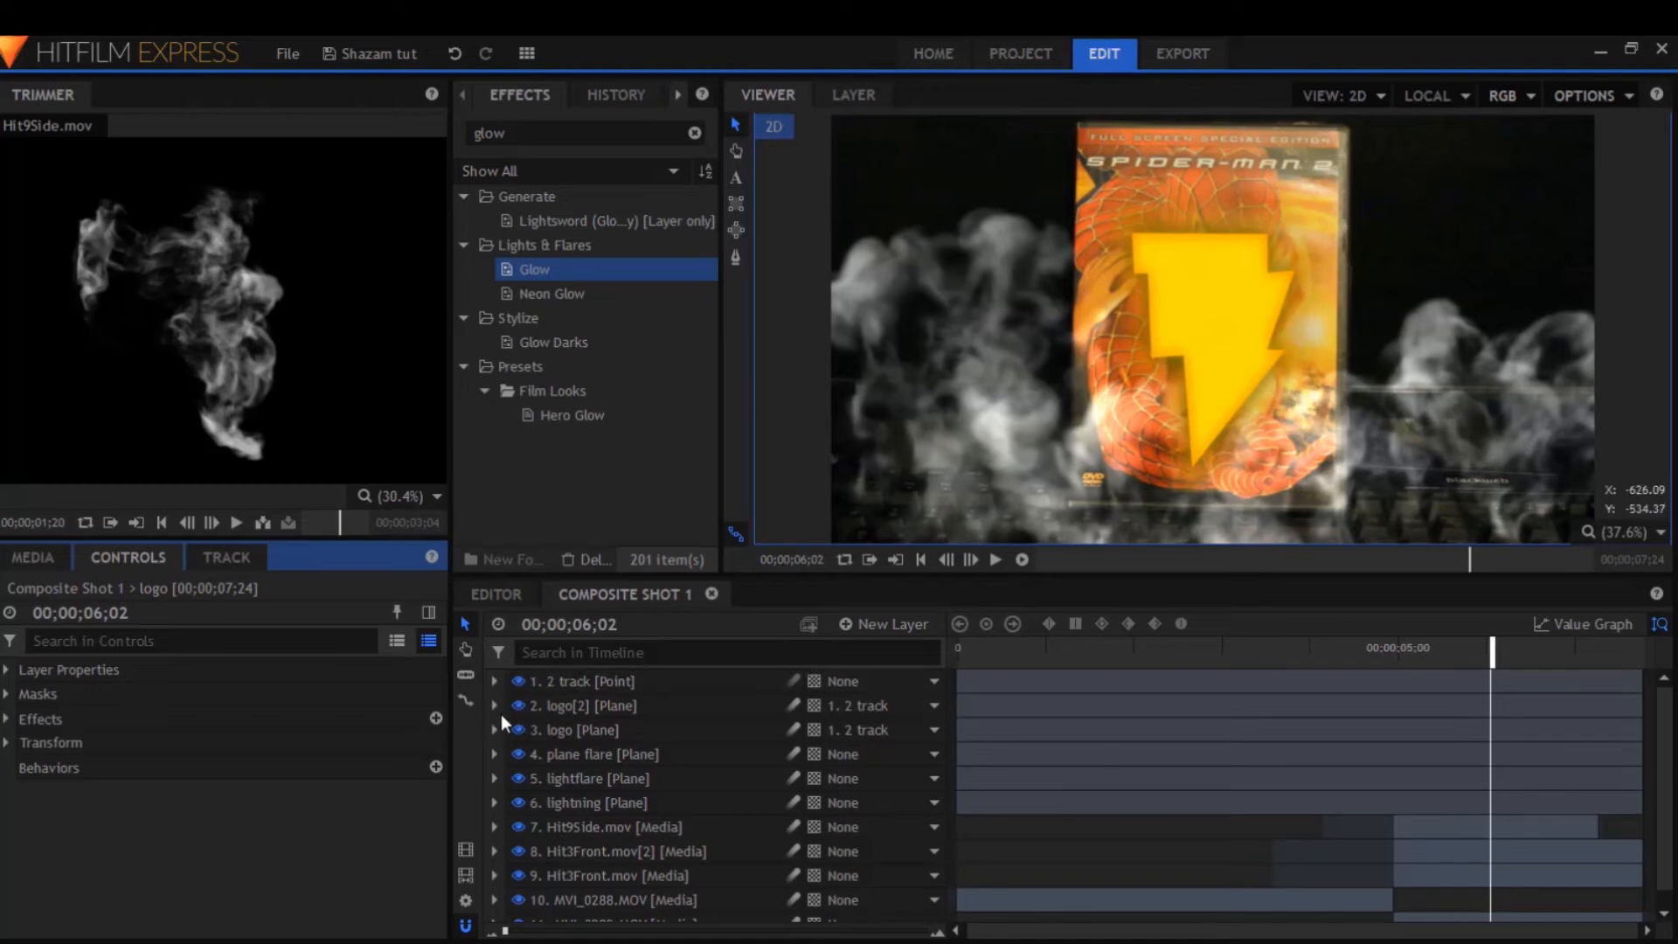
Move both logo layers below the Hit3Front.mov smoke layers and directly above MVI_0288.MOV
{"action": "left_click", "coordinate": [636, 710]}
{"action": "left_click", "coordinate": [633, 726], "text": "ctrl"}
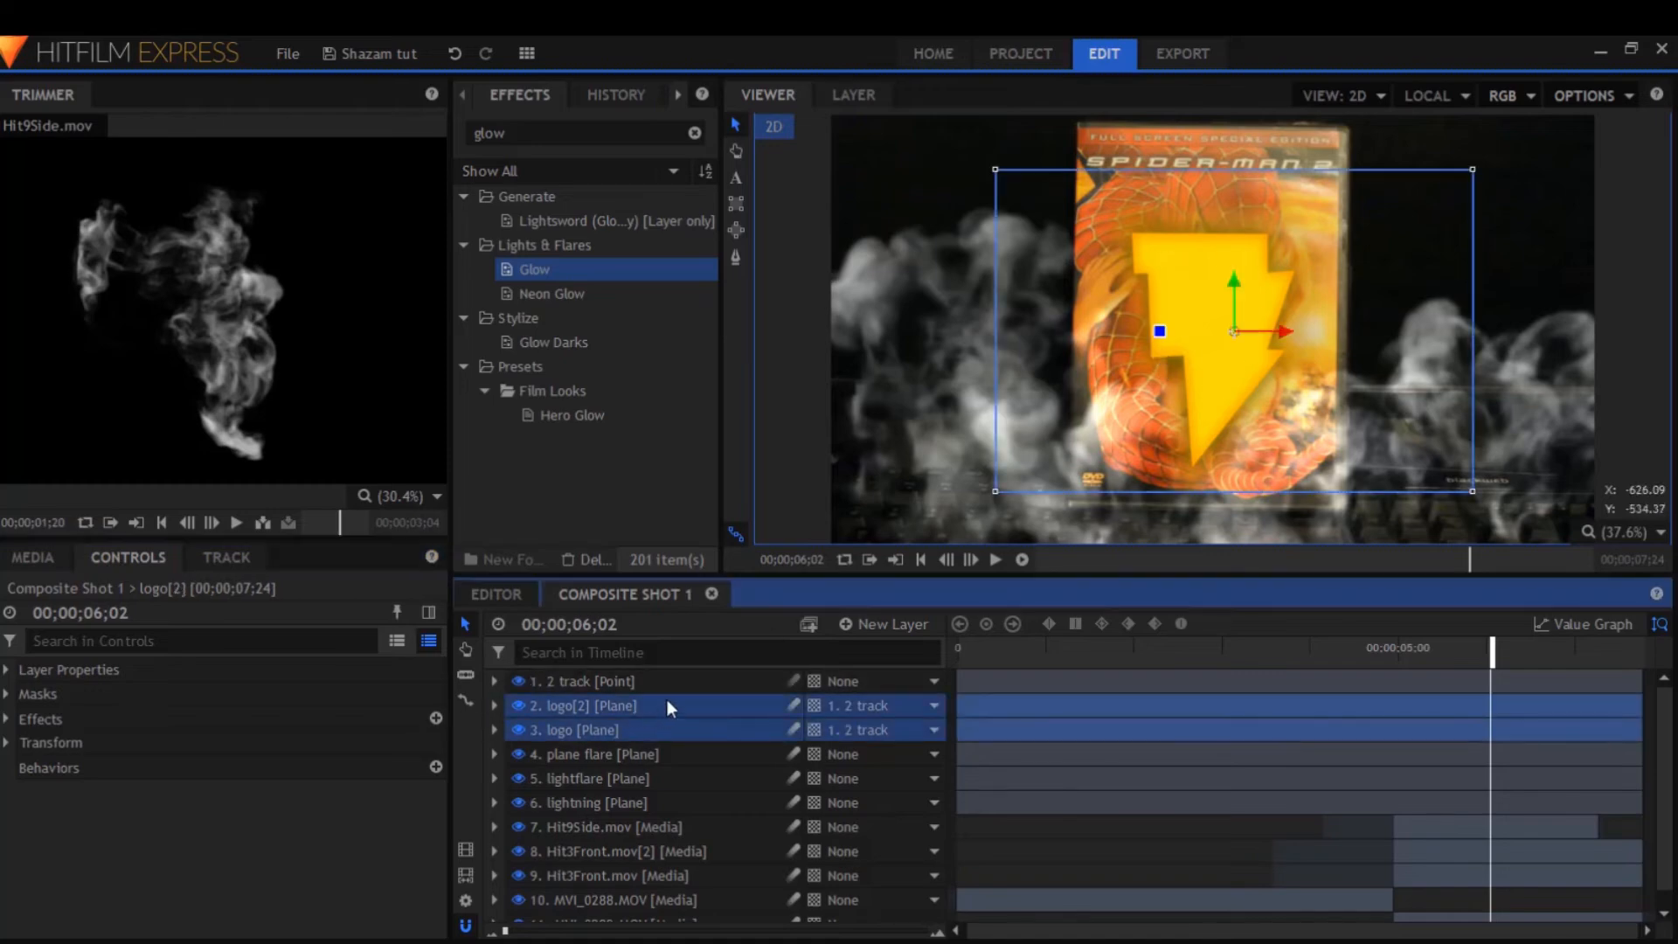
{"action": "left_click_drag", "start_coordinate": [667, 701], "coordinate": [656, 888]}
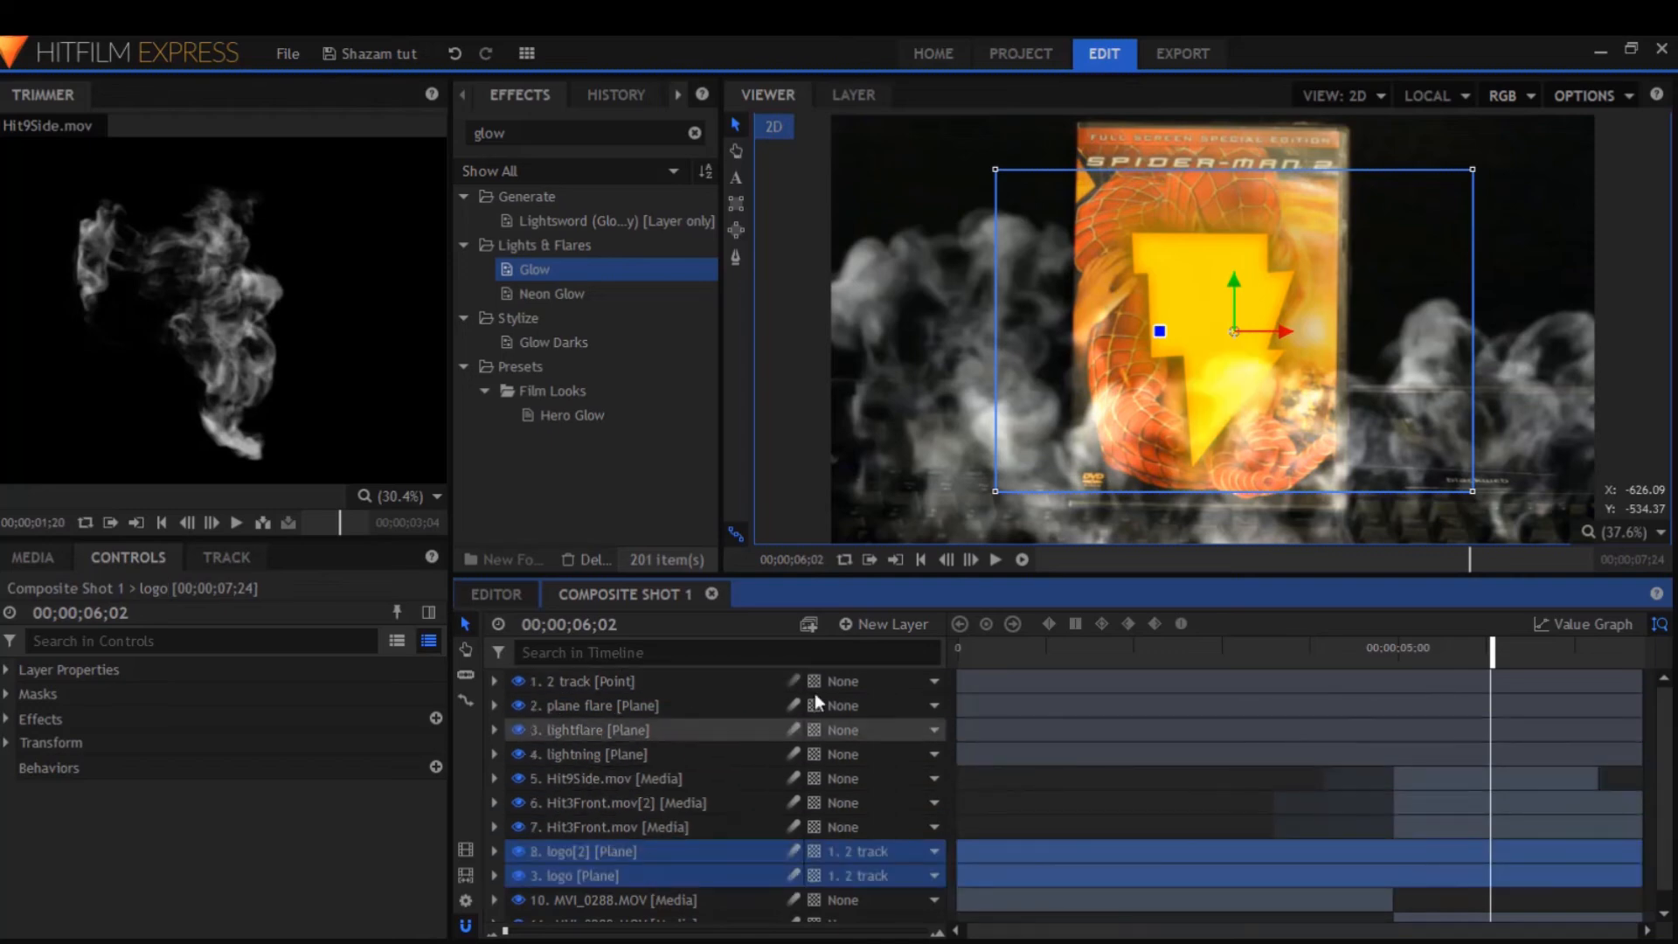
{"action": "left_click", "coordinate": [253, 844]}
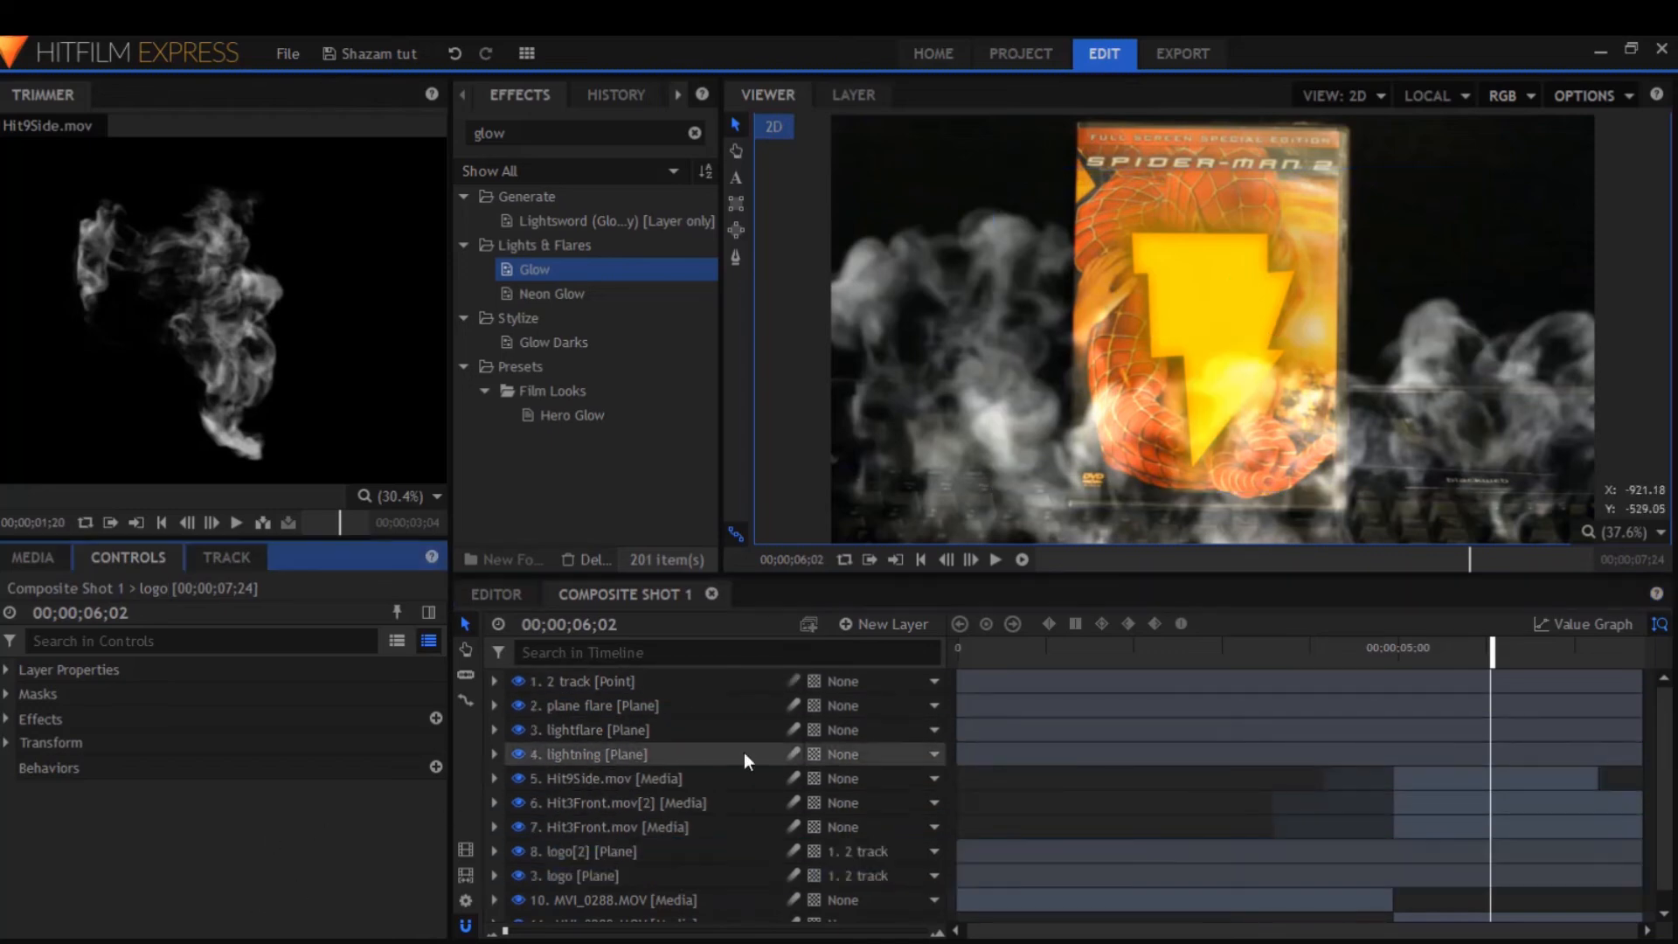
Enable opacity keyframing on the logo[2] layer at 00;00;04;27 and set its opacity to 0%
{"action": "left_click", "coordinate": [1306, 656]}
{"action": "left_click", "coordinate": [298, 846]}
{"action": "key", "text": "space"}
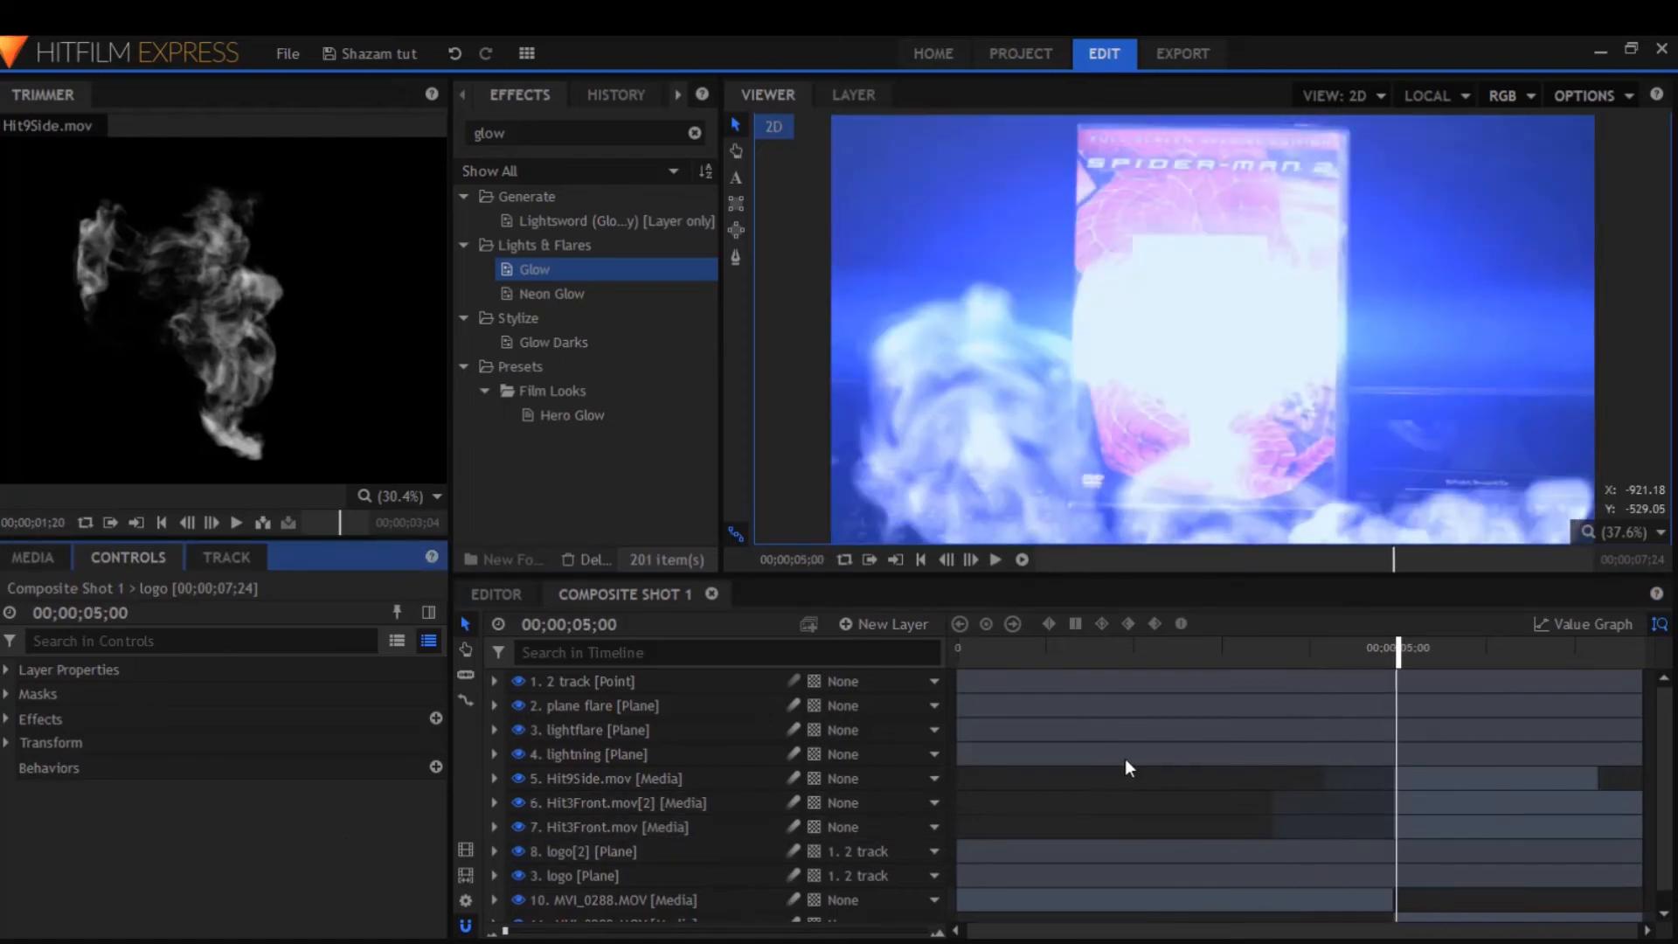
{"action": "key", "text": "comma"}
{"action": "key", "text": "comma"}
{"action": "key", "text": "comma"}
{"action": "key", "text": "comma"}
{"action": "key", "text": "comma"}
{"action": "key", "text": "comma"}
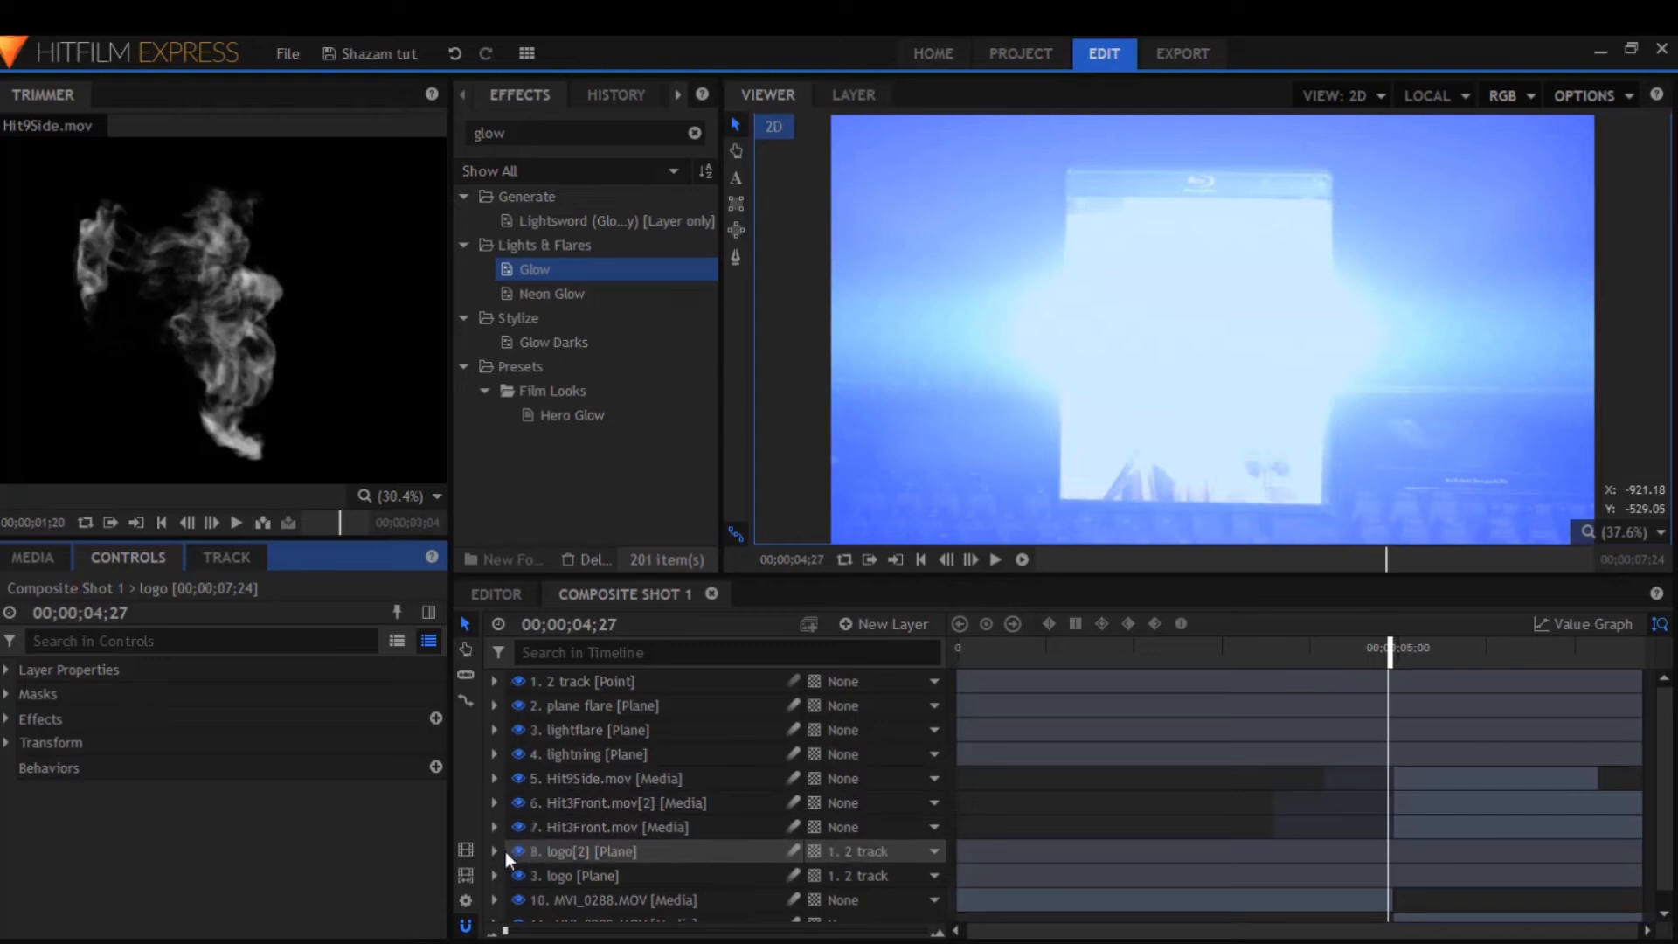
{"action": "left_click", "coordinate": [542, 850]}
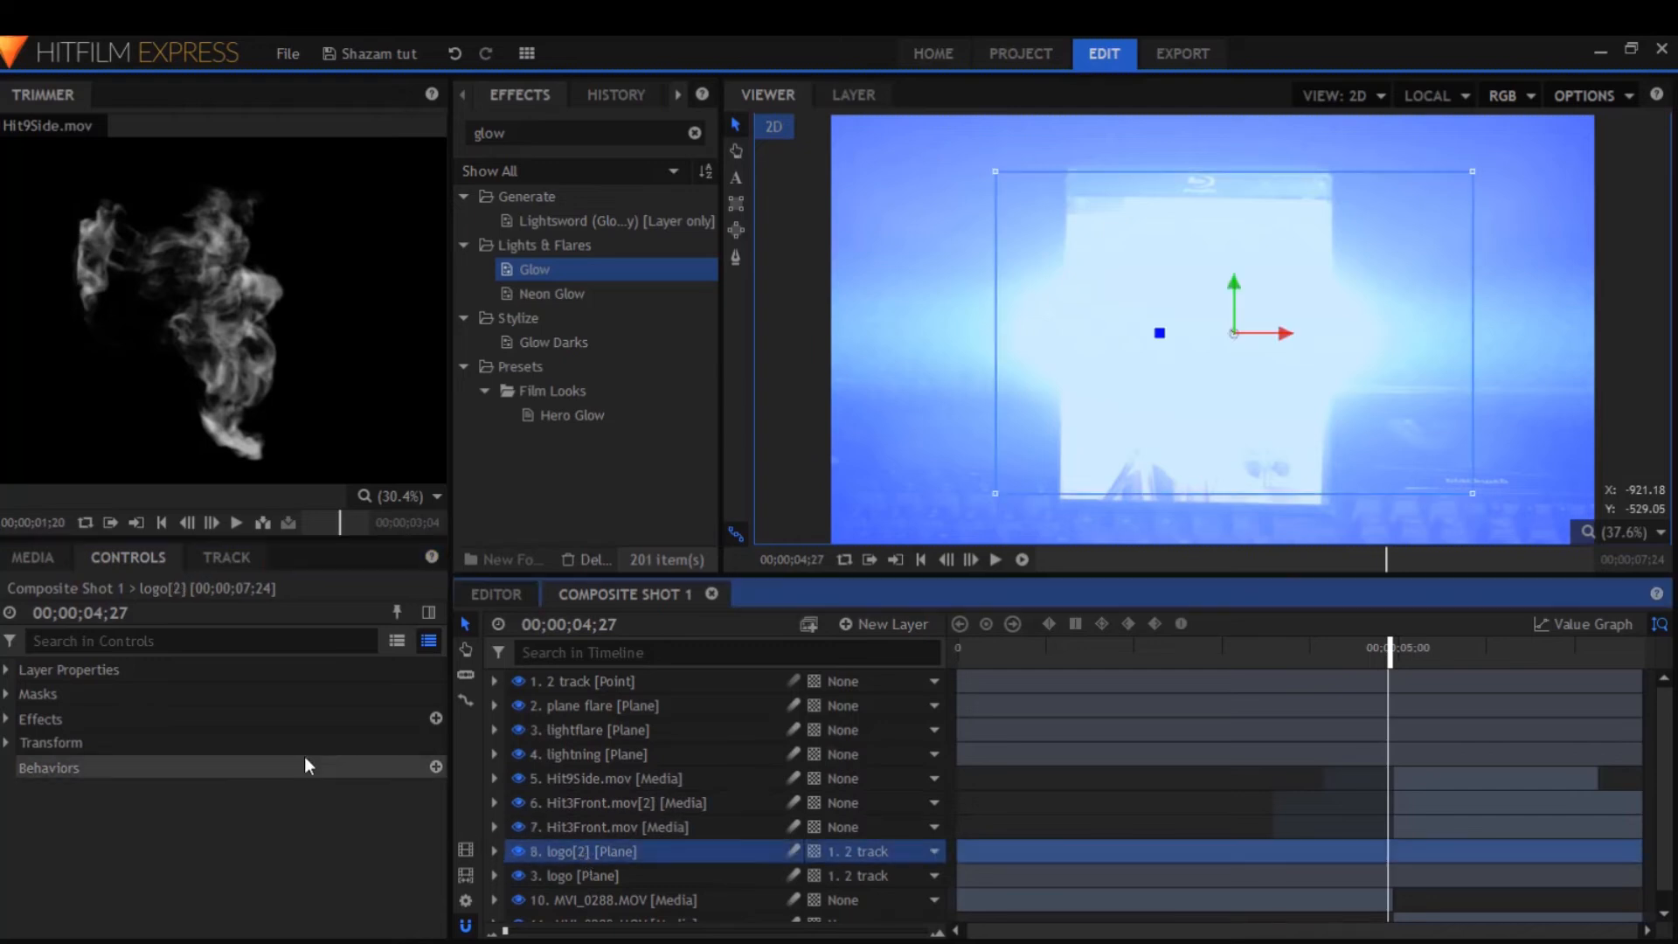
{"action": "left_click", "coordinate": [7, 742]}
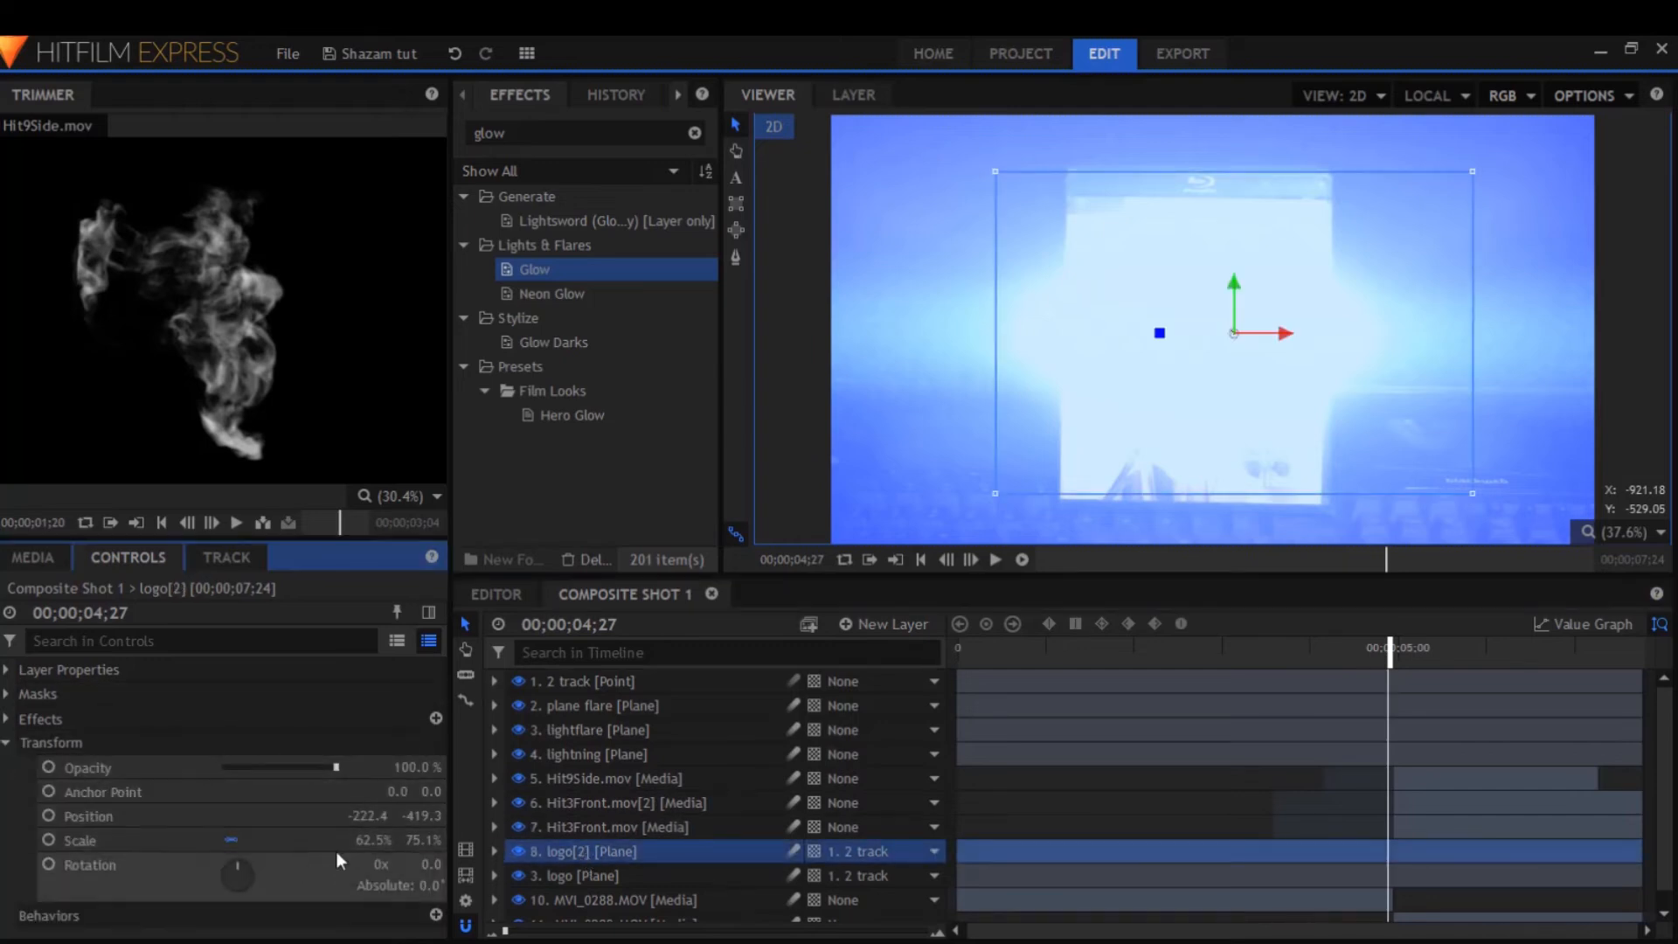
{"action": "left_click", "coordinate": [79, 768]}
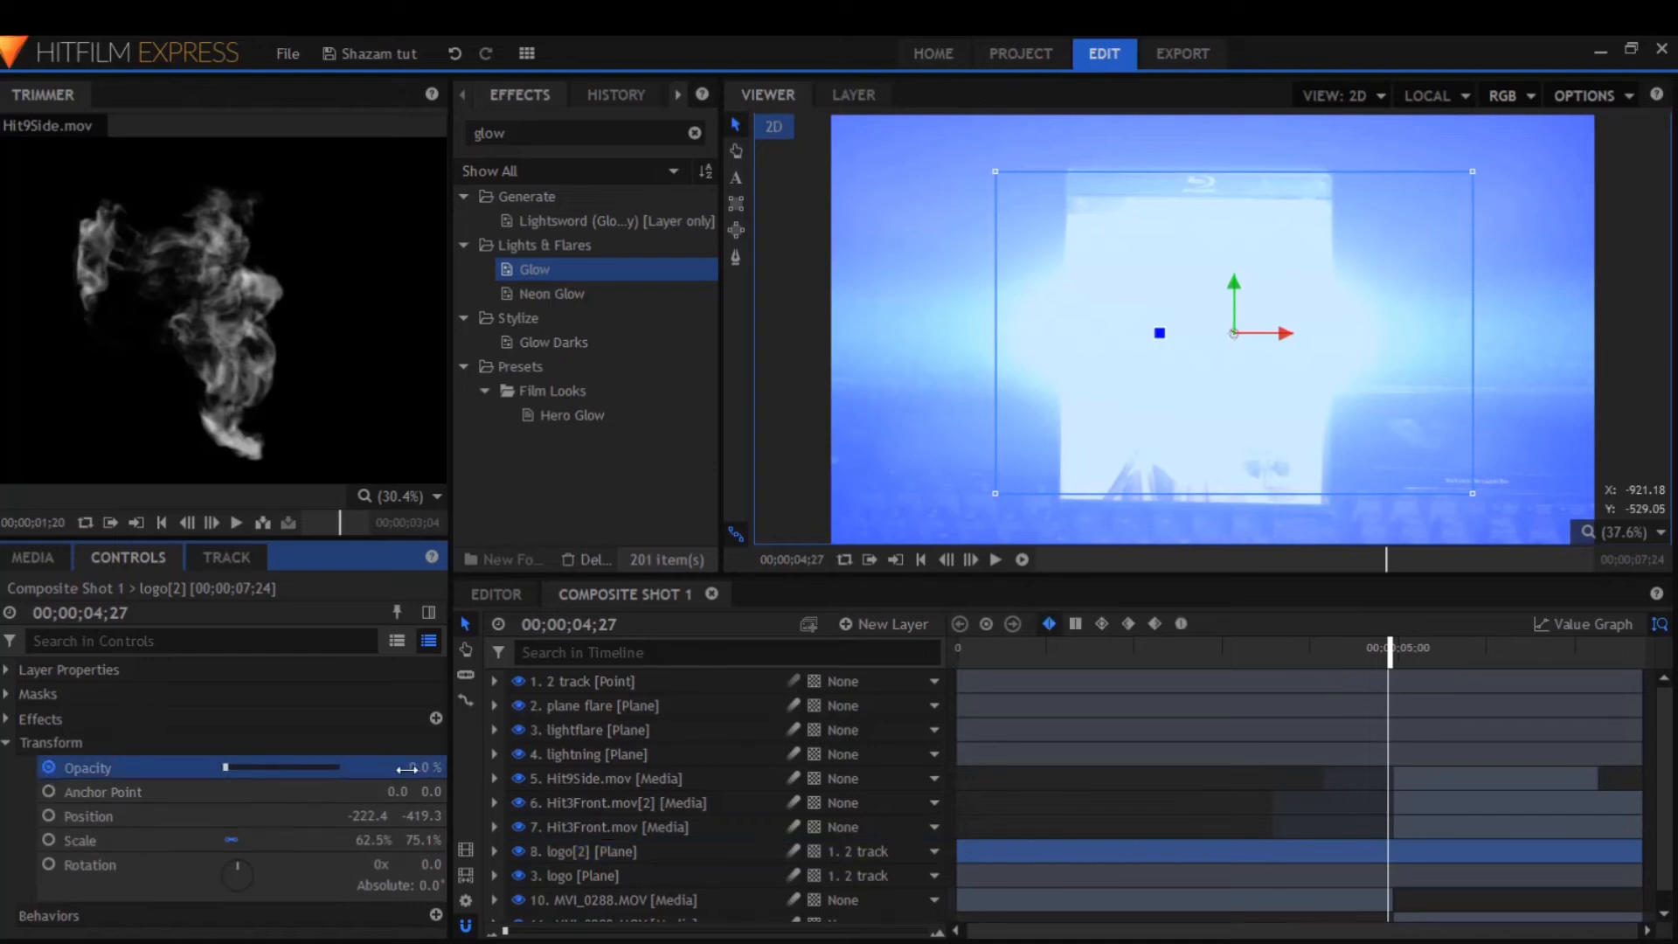
Keyframe the logo[2] layer's opacity at 100% at 00;00;04;29
{"action": "key", "text": "Right"}
{"action": "key", "text": "Right"}
{"action": "key", "text": "Right"}
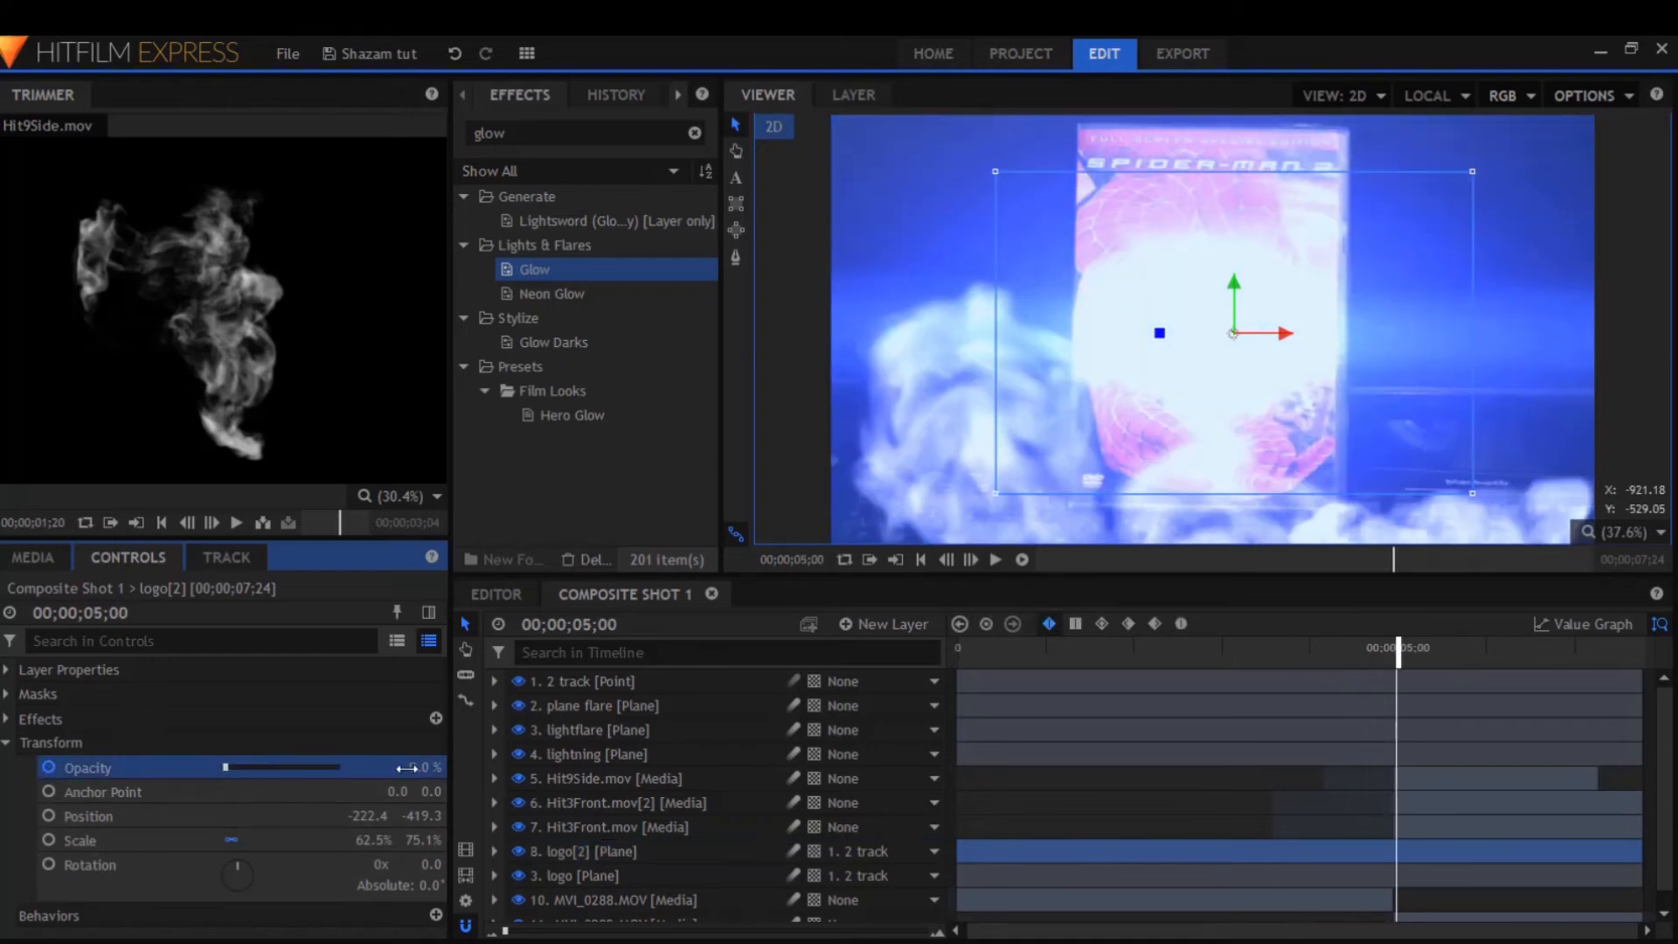
{"action": "key", "text": "Left"}
{"action": "key", "text": "Left"}
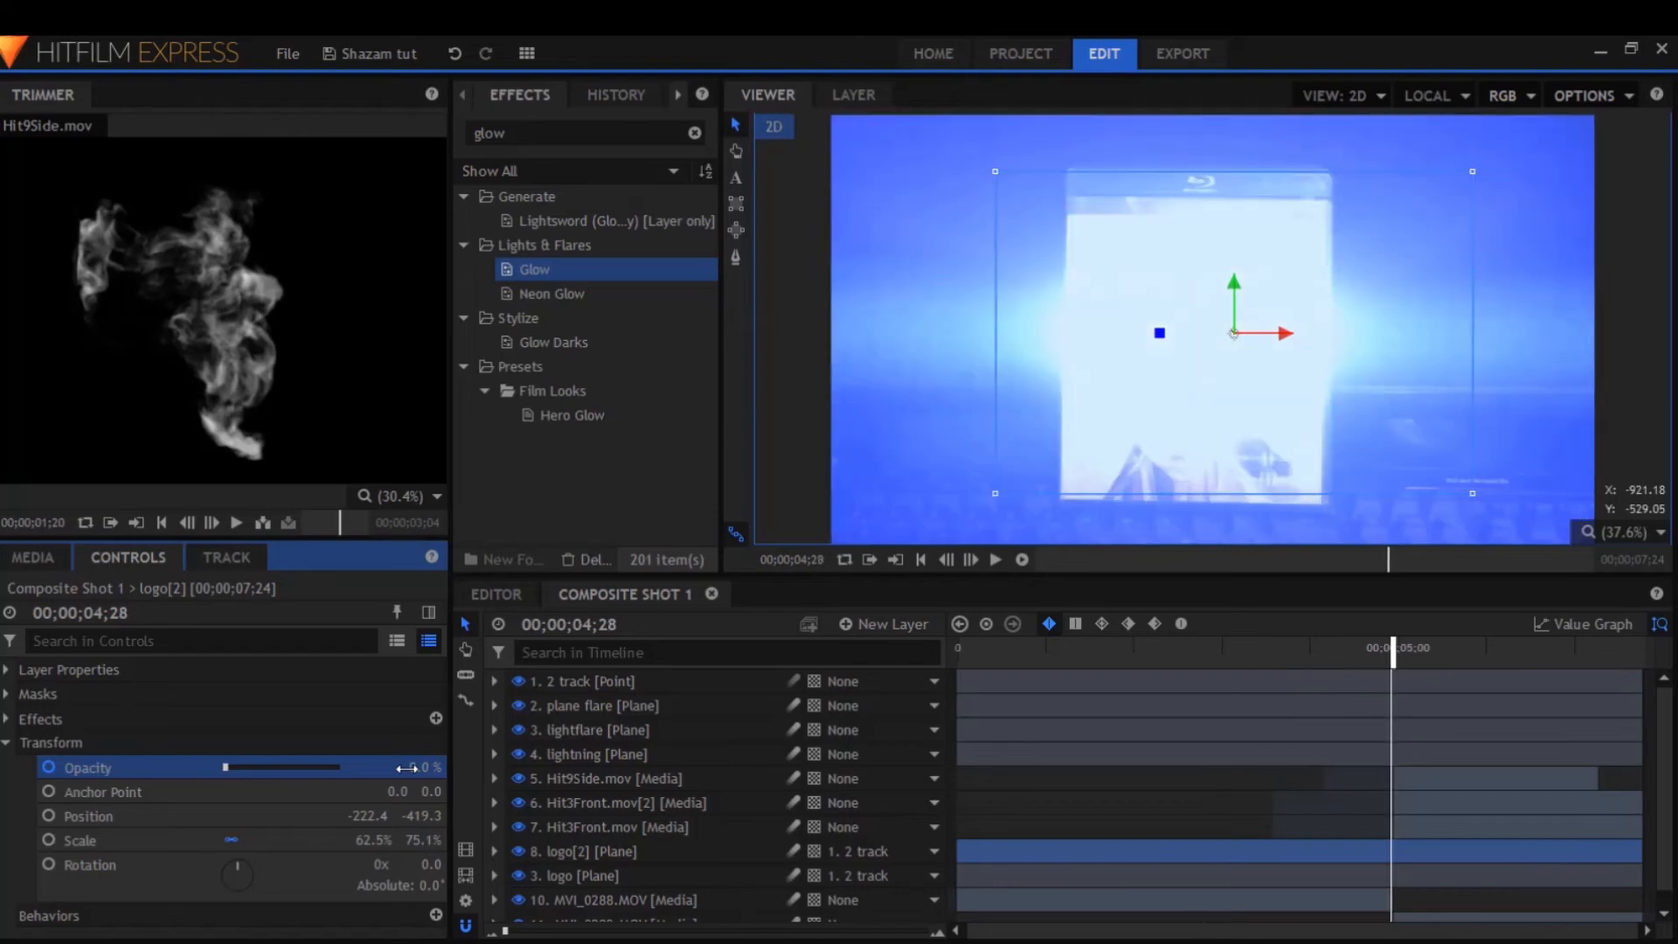
{"action": "key", "text": "Right"}
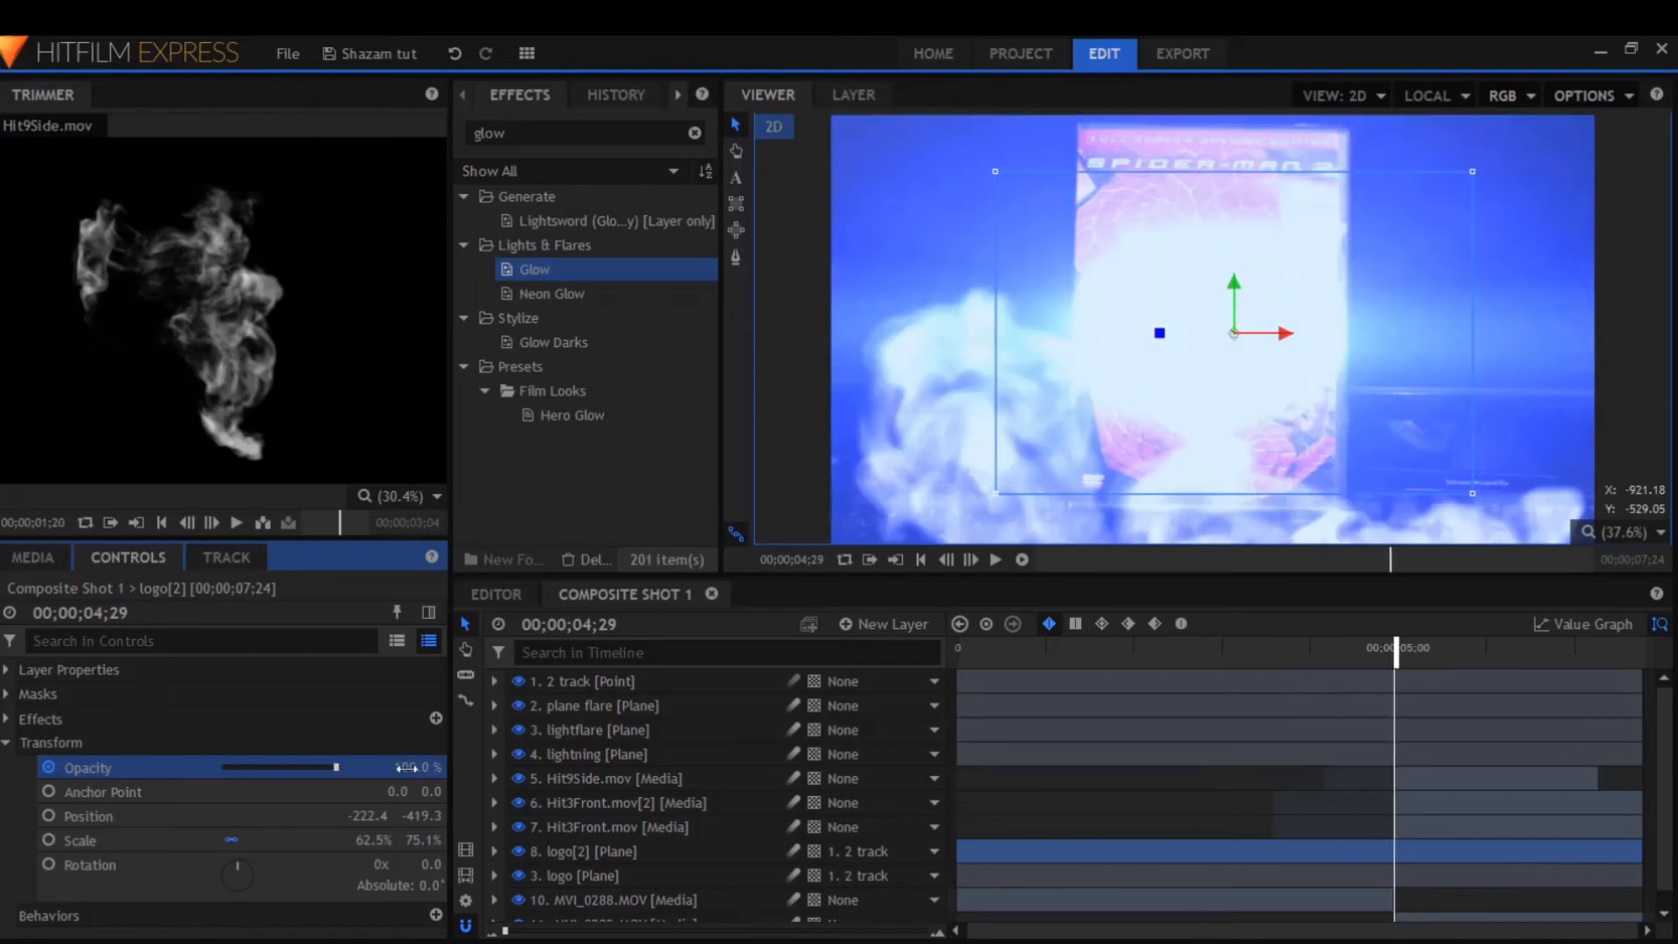
Check the logo[2] layer's fade-in frame by frame around 00;00;04;29
{"action": "key", "text": "Right"}
{"action": "key", "text": "Right"}
{"action": "key", "text": "Right"}
{"action": "key", "text": "Right"}
{"action": "key", "text": "Right"}
{"action": "key", "text": "Left"}
{"action": "key", "text": "Left"}
{"action": "key", "text": "Left"}
{"action": "key", "text": "Left"}
{"action": "key", "text": "Left"}
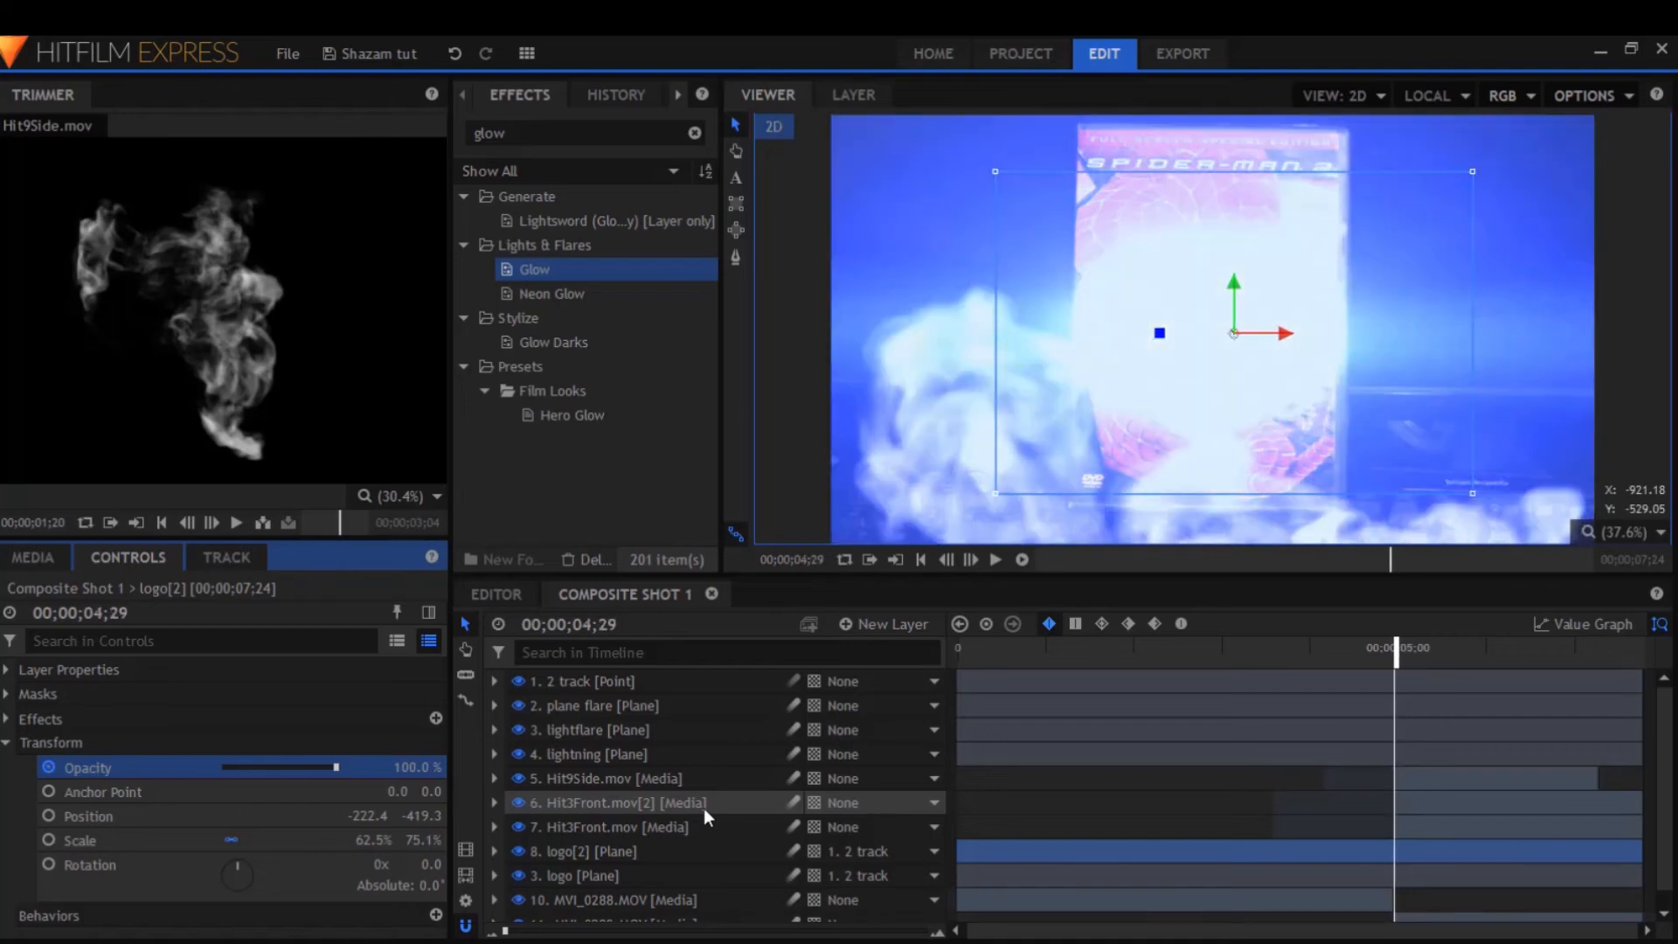
{"action": "key", "text": "Left"}
{"action": "key", "text": "Left"}
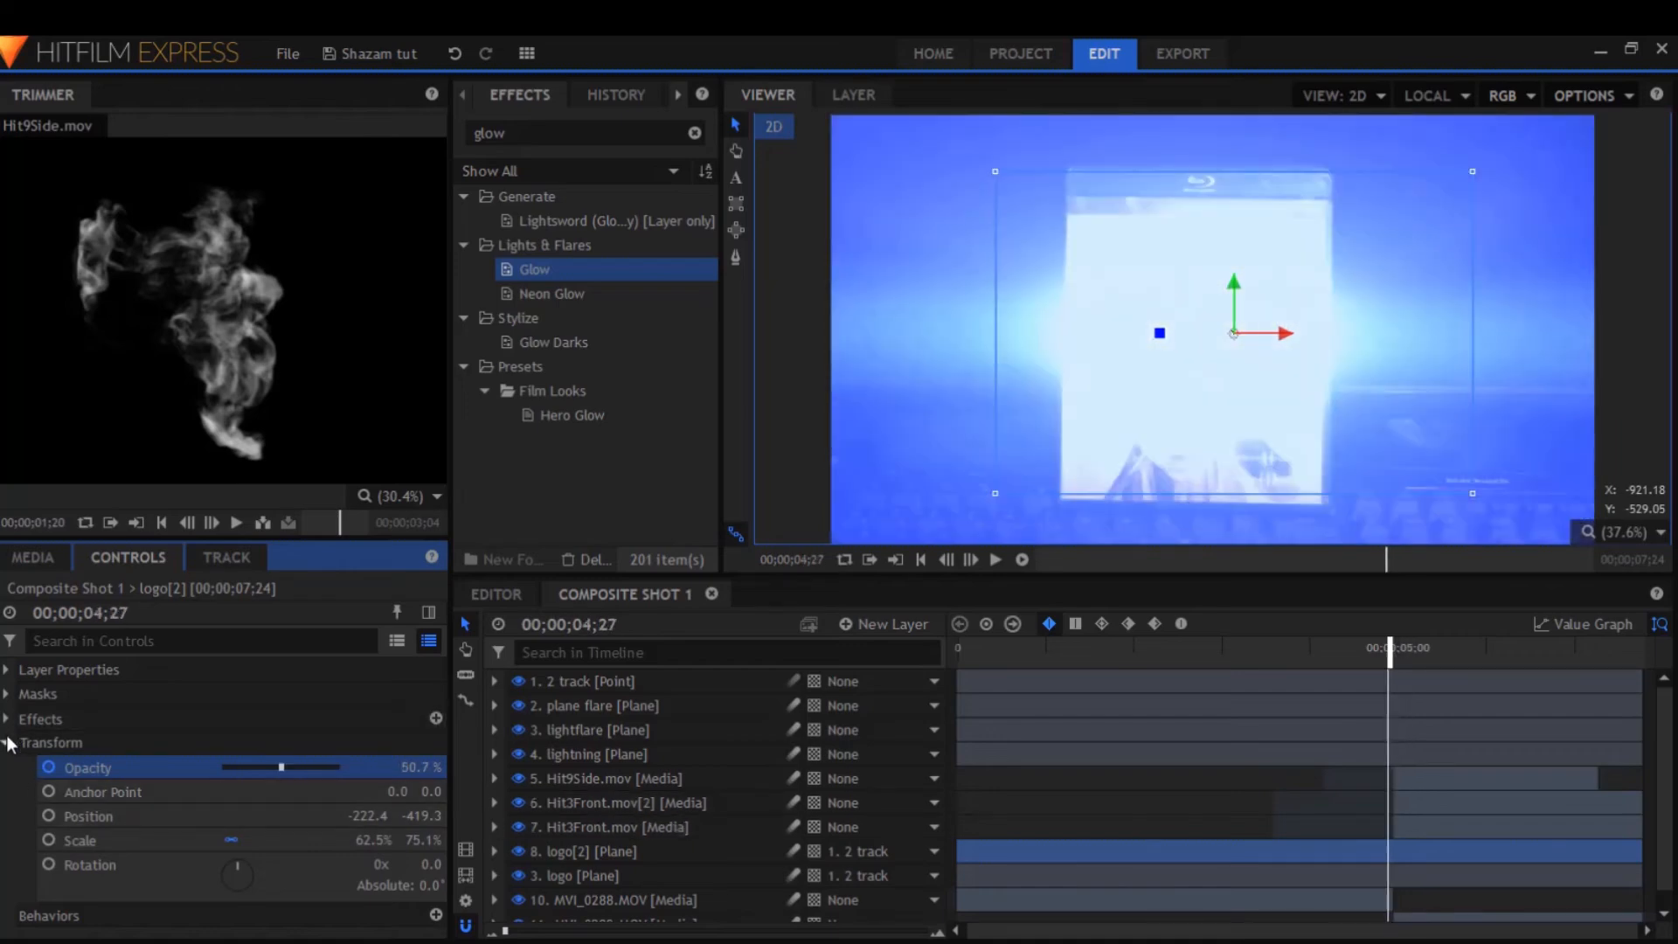
Enable opacity keyframing on the logo layer at 00;00;04;27 and change its opacity from 100% to 0% by 00;00;04;29
{"action": "left_click", "coordinate": [6, 742]}
{"action": "left_click", "coordinate": [587, 874]}
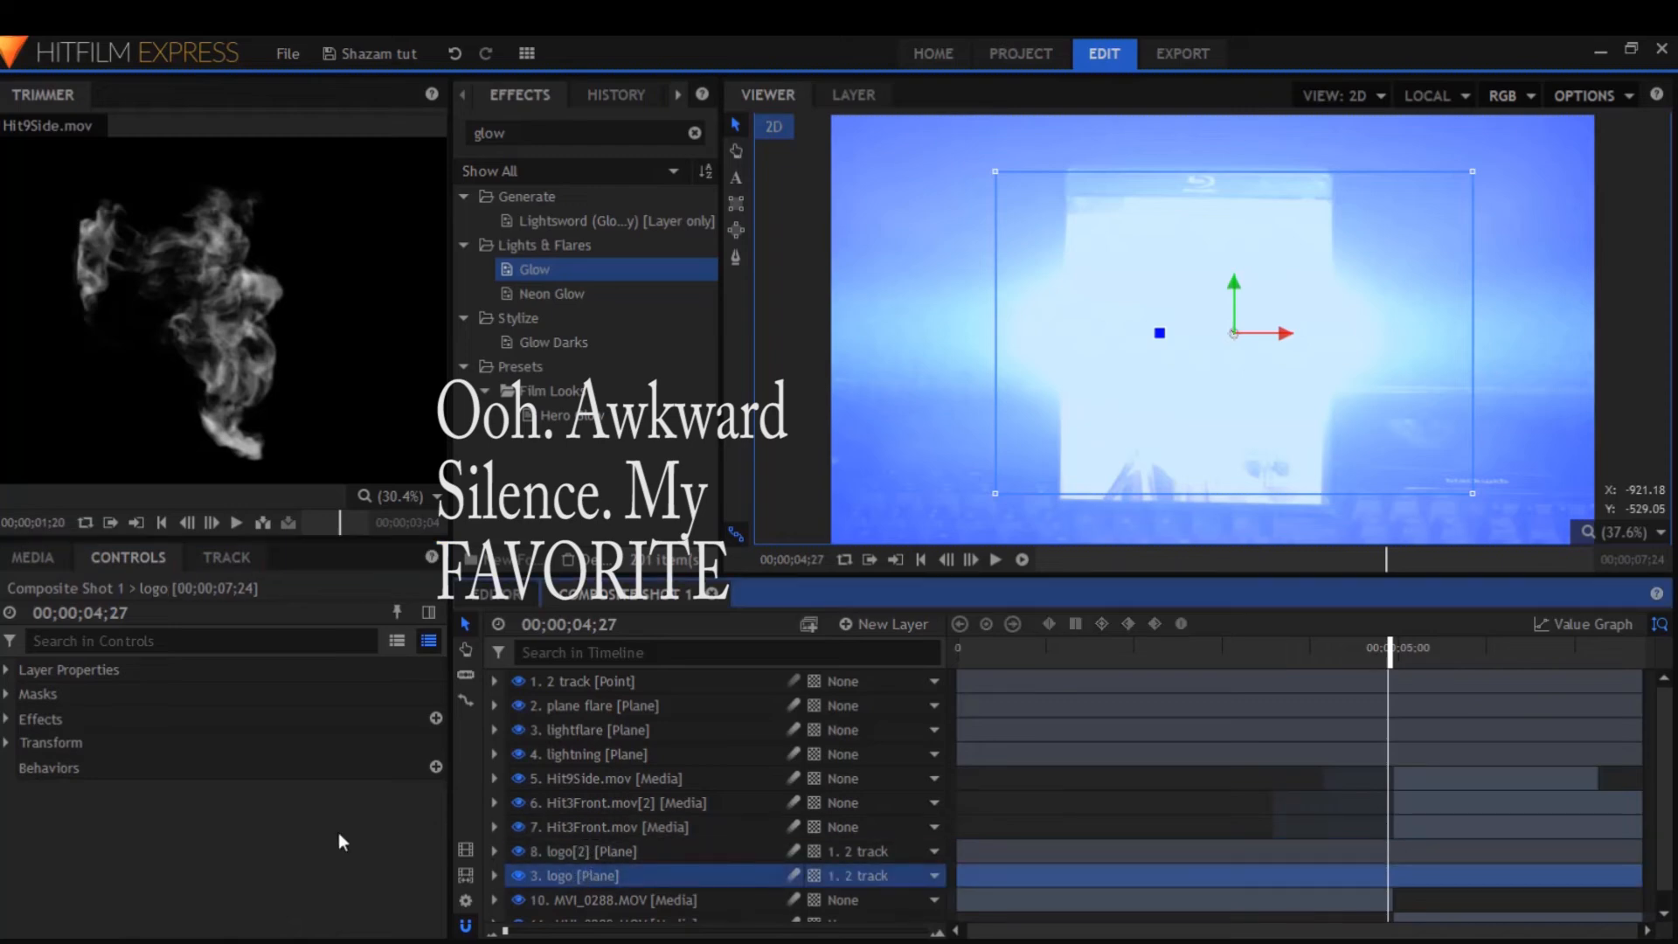
{"action": "left_click", "coordinate": [6, 742]}
{"action": "left_click", "coordinate": [45, 769]}
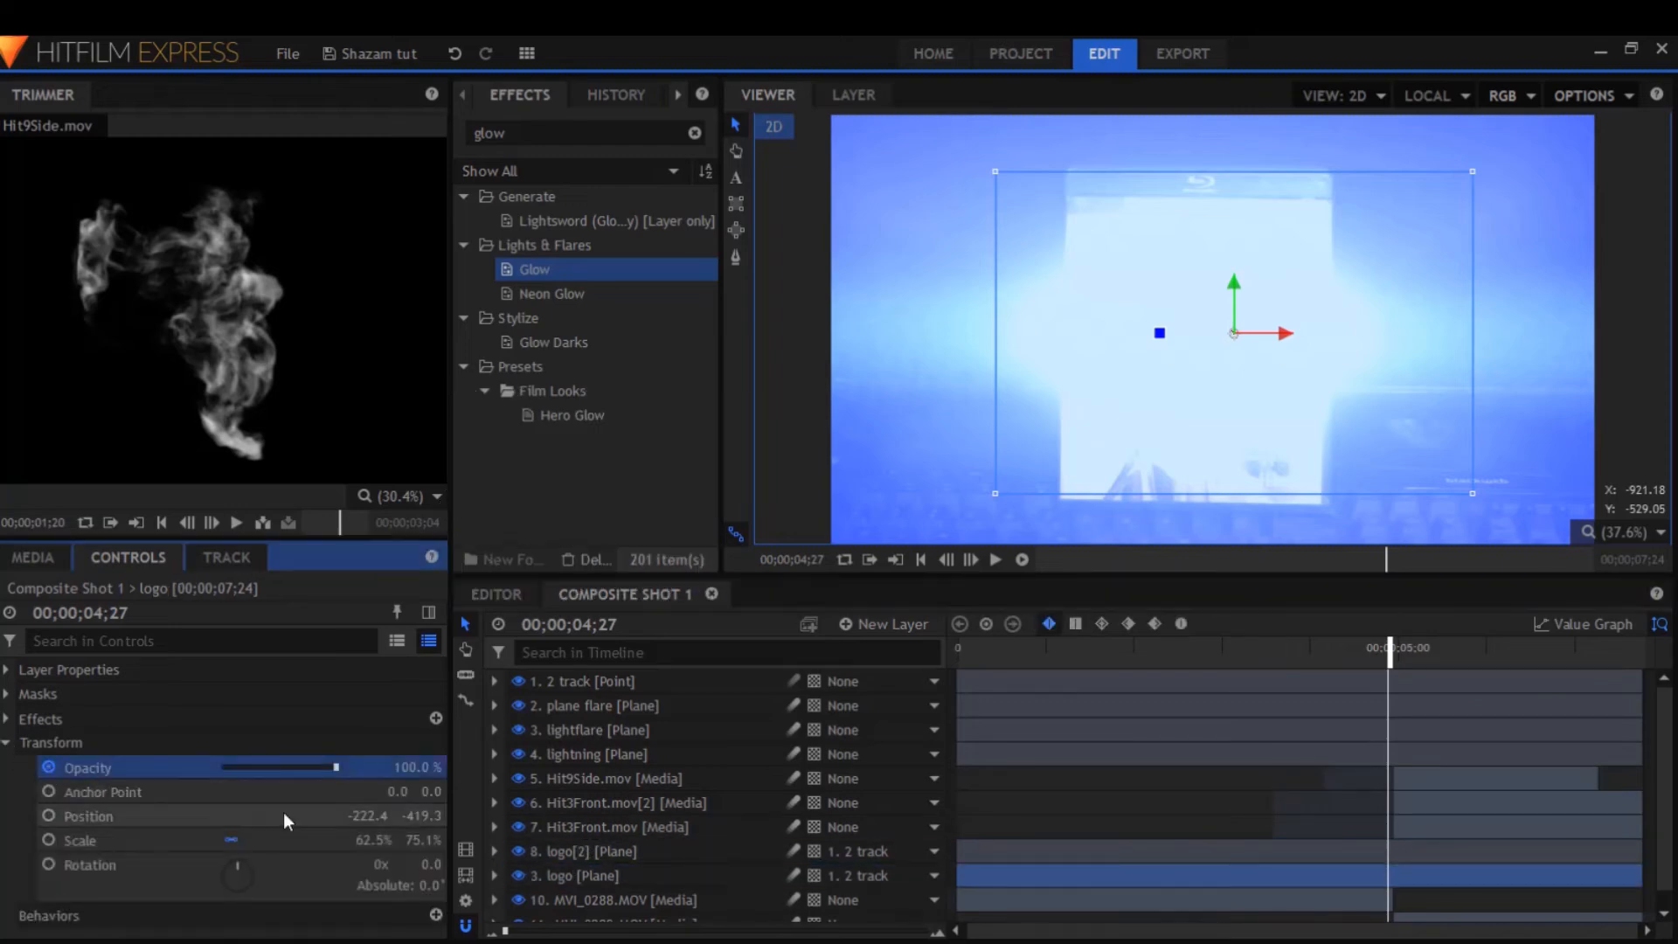
{"action": "key", "text": "Right"}
{"action": "key", "text": "Right"}
{"action": "key", "text": "Right"}
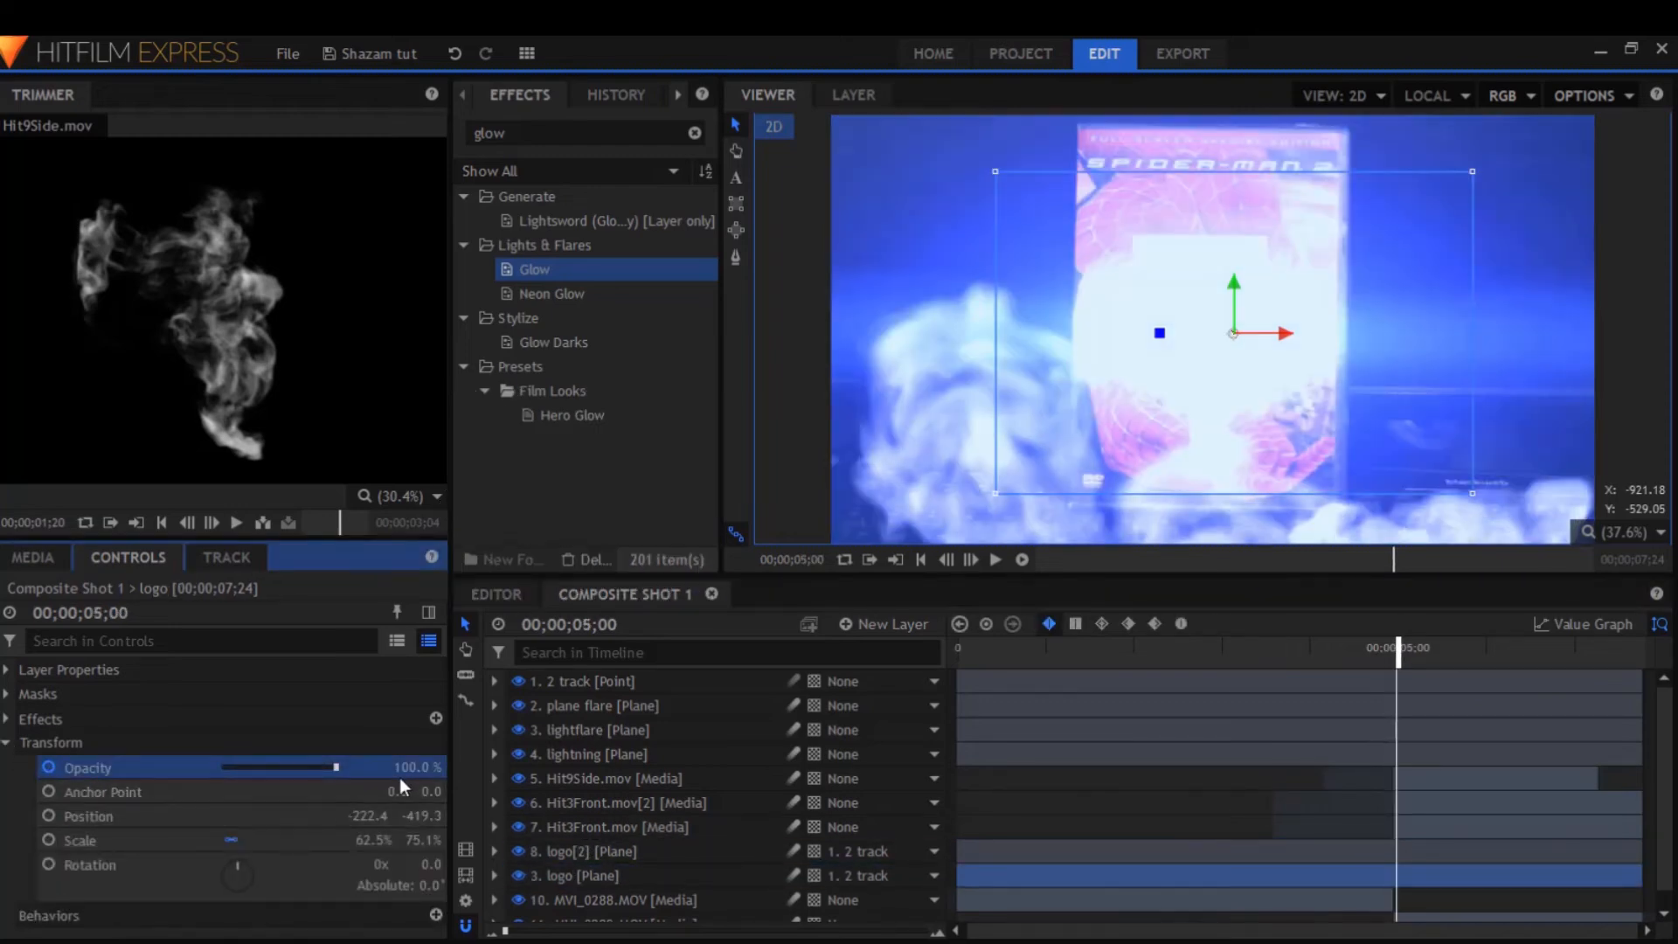
{"action": "key", "text": "Left"}
{"action": "key", "text": "Left"}
{"action": "key", "text": "Left"}
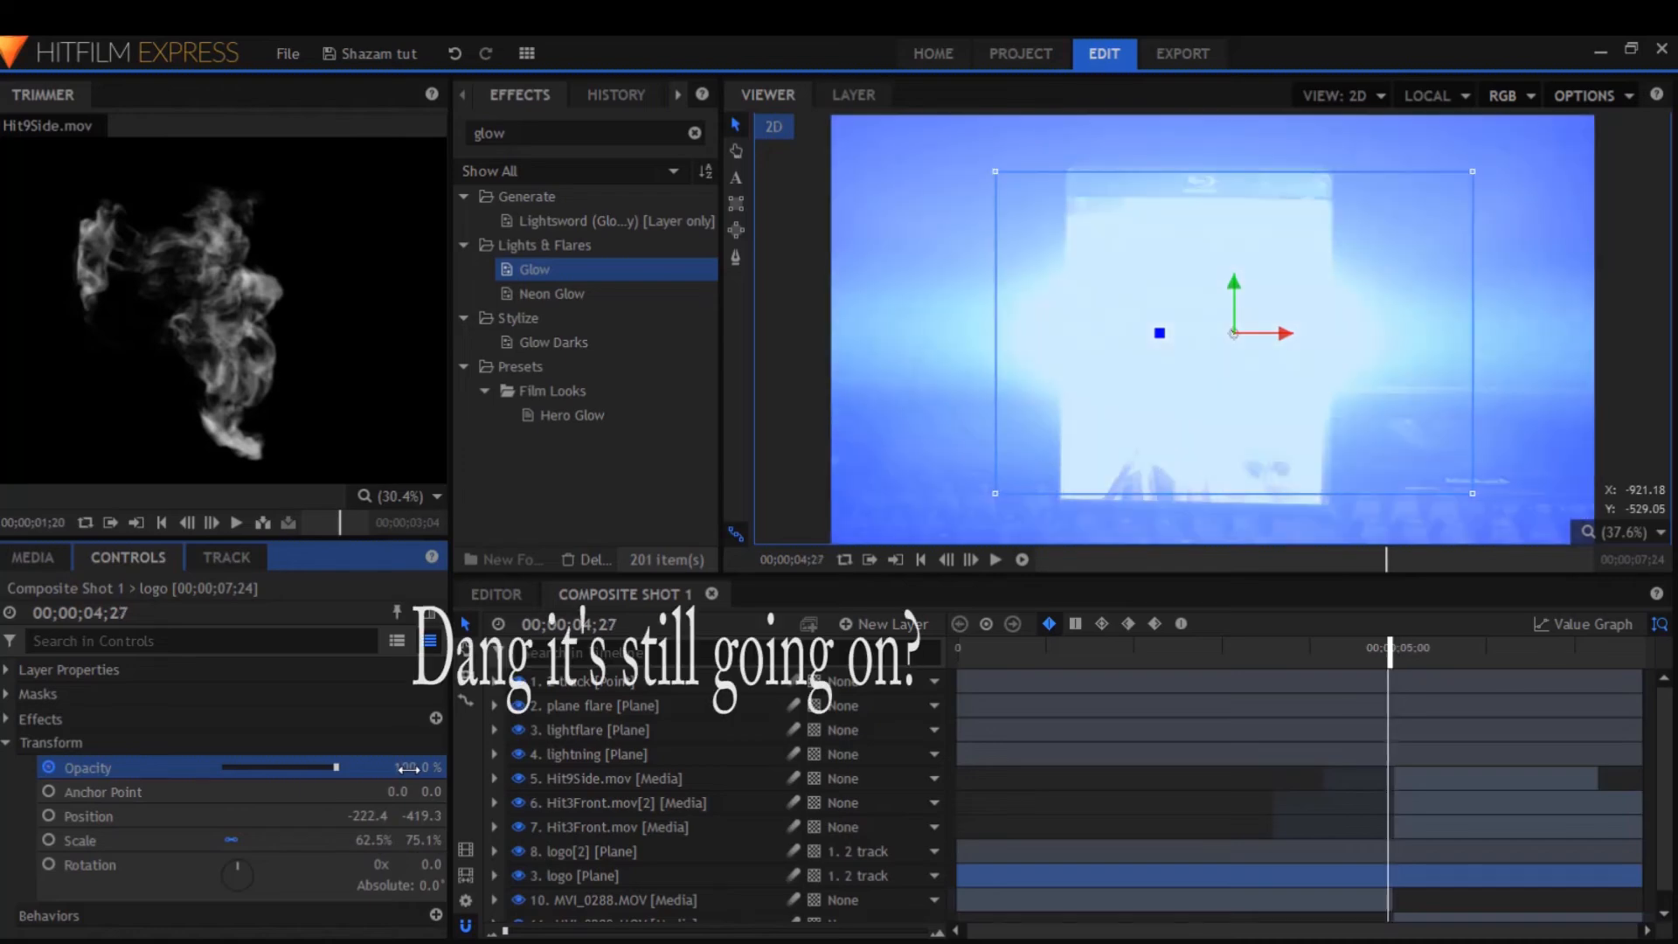
{"action": "key", "text": "Right"}
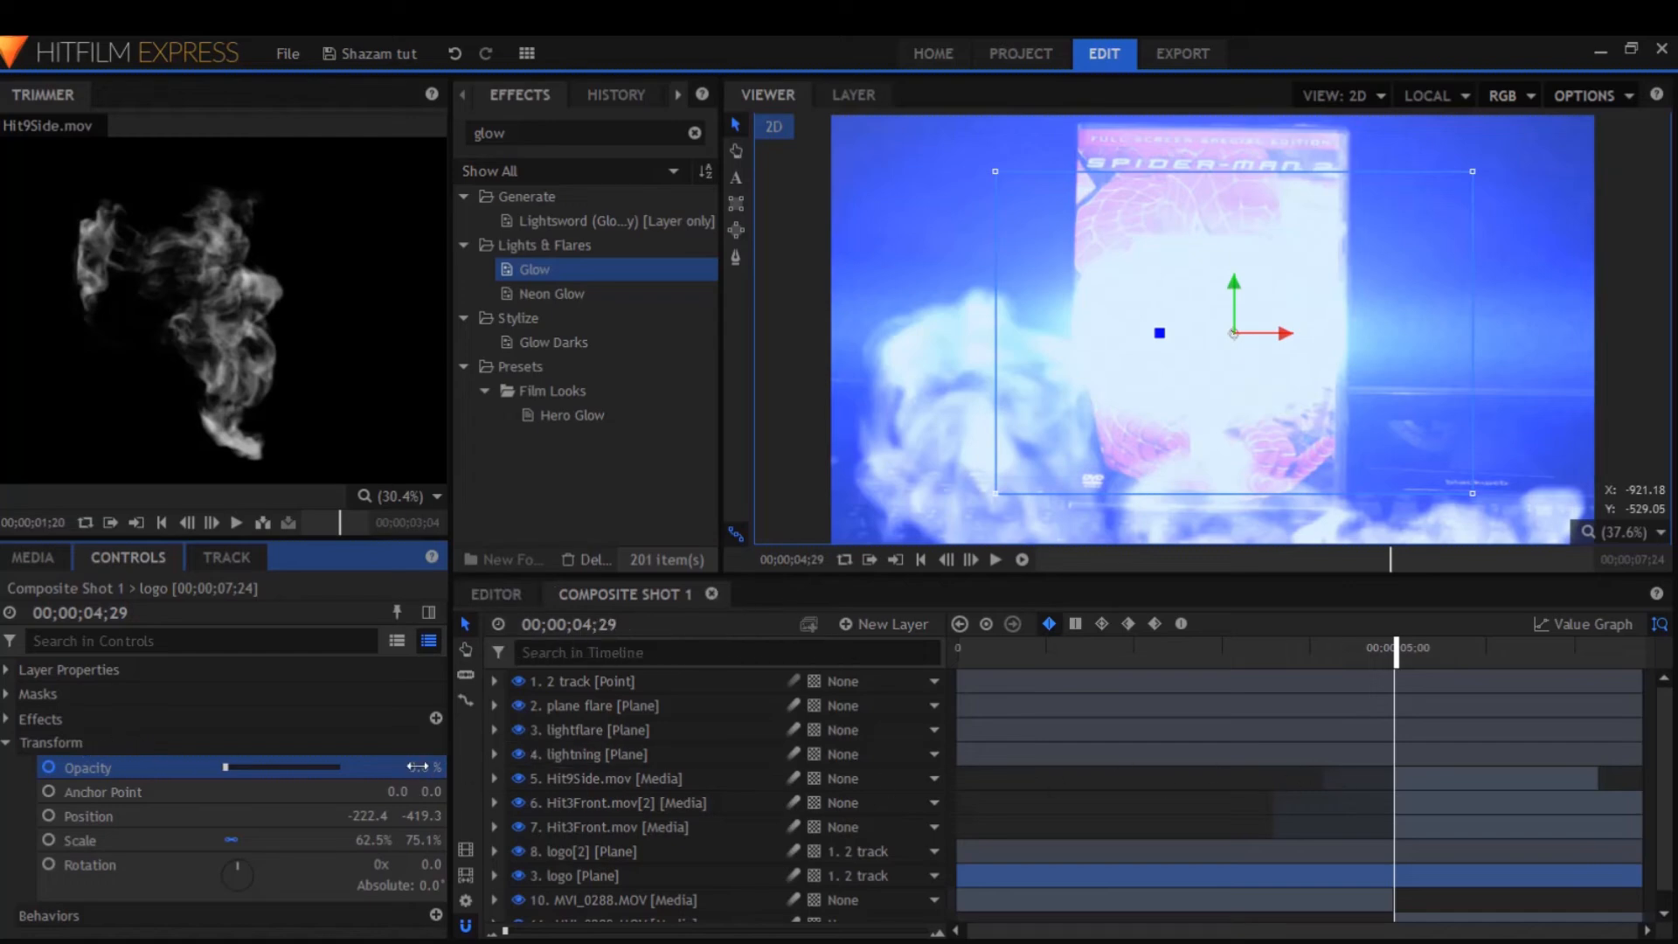
{"action": "left_click", "coordinate": [7, 743]}
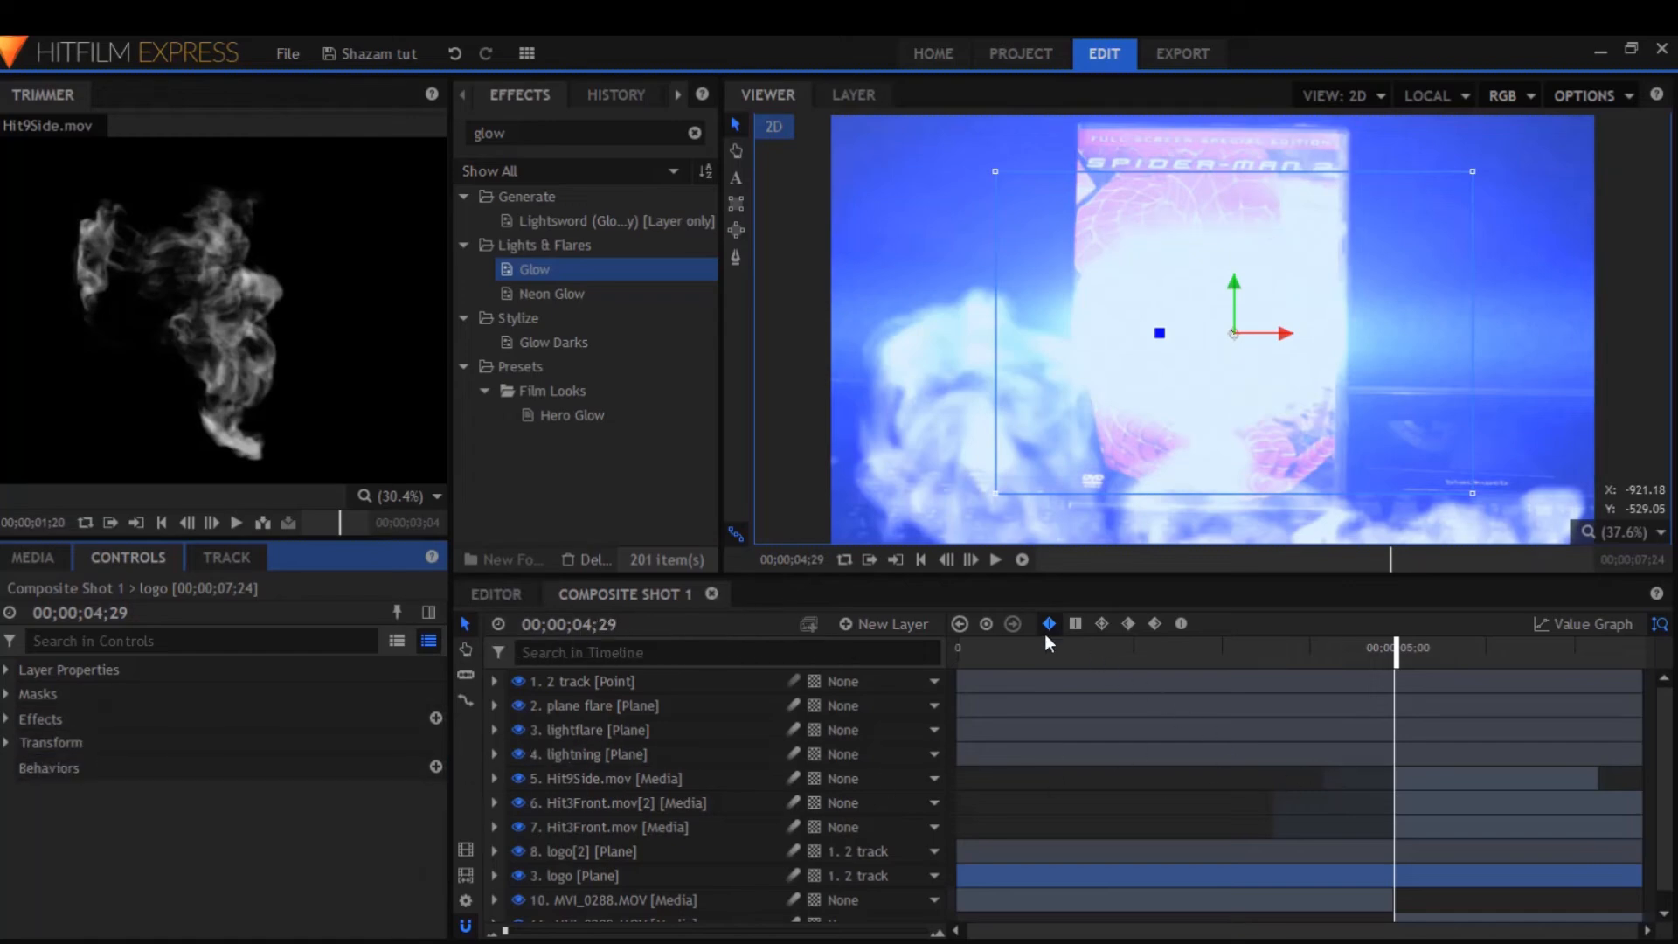
Check the shot before the strike and set the logo layer's opacity to 0% at 00;00;04;23
{"action": "left_click", "coordinate": [921, 561]}
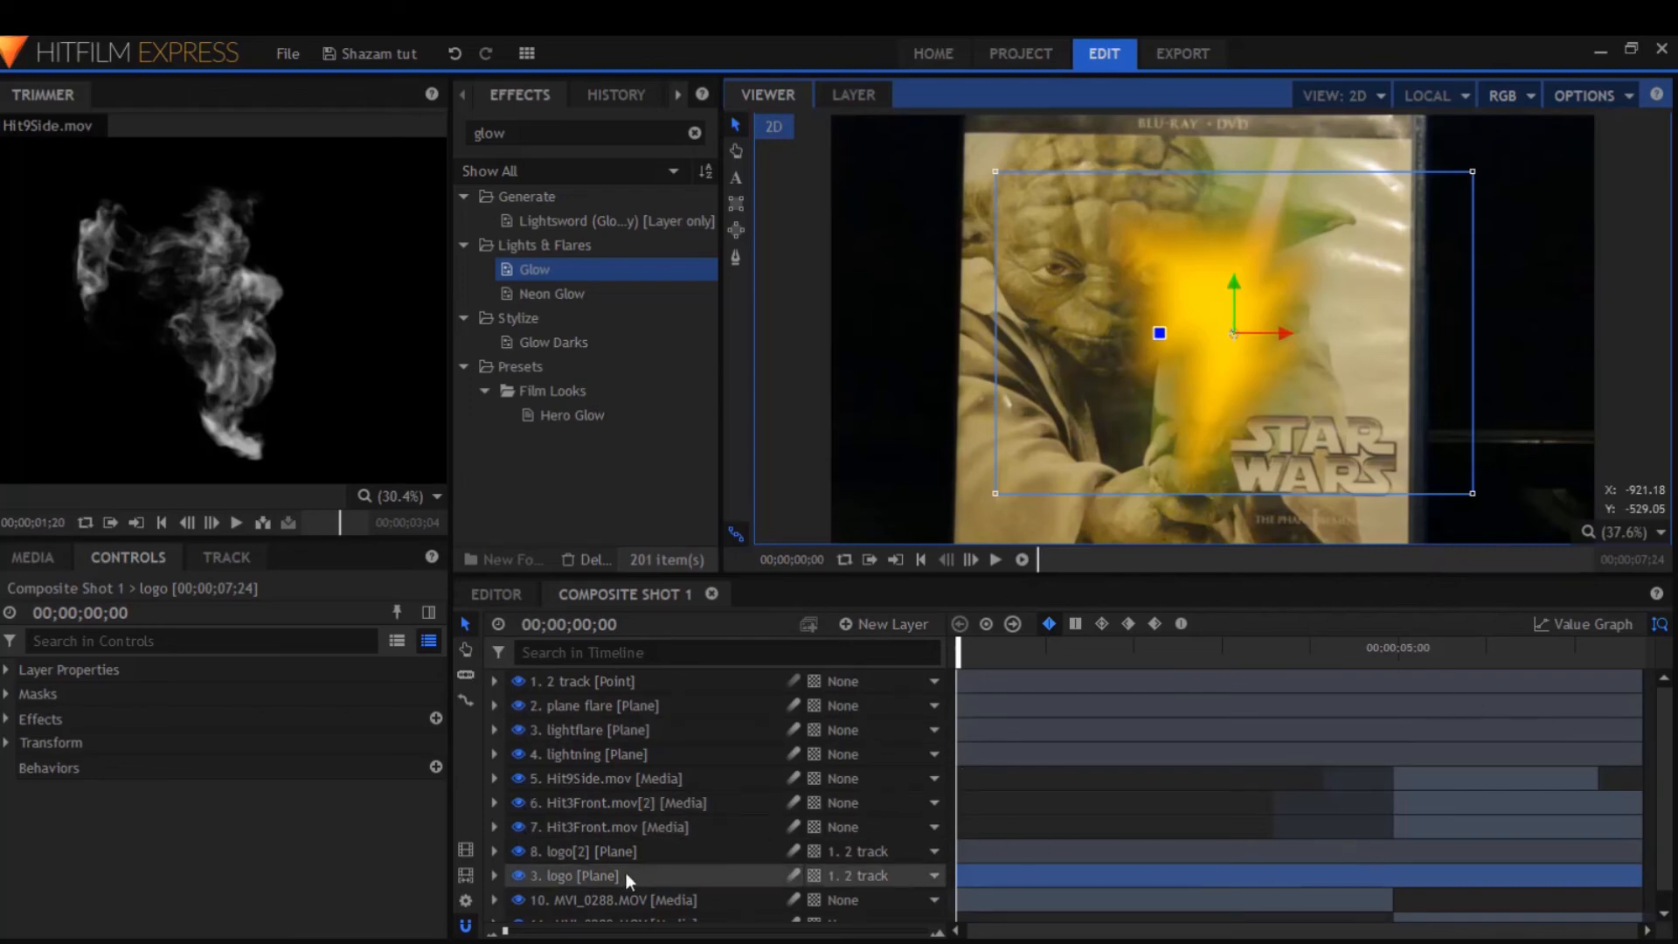
{"action": "left_click", "coordinate": [1370, 648]}
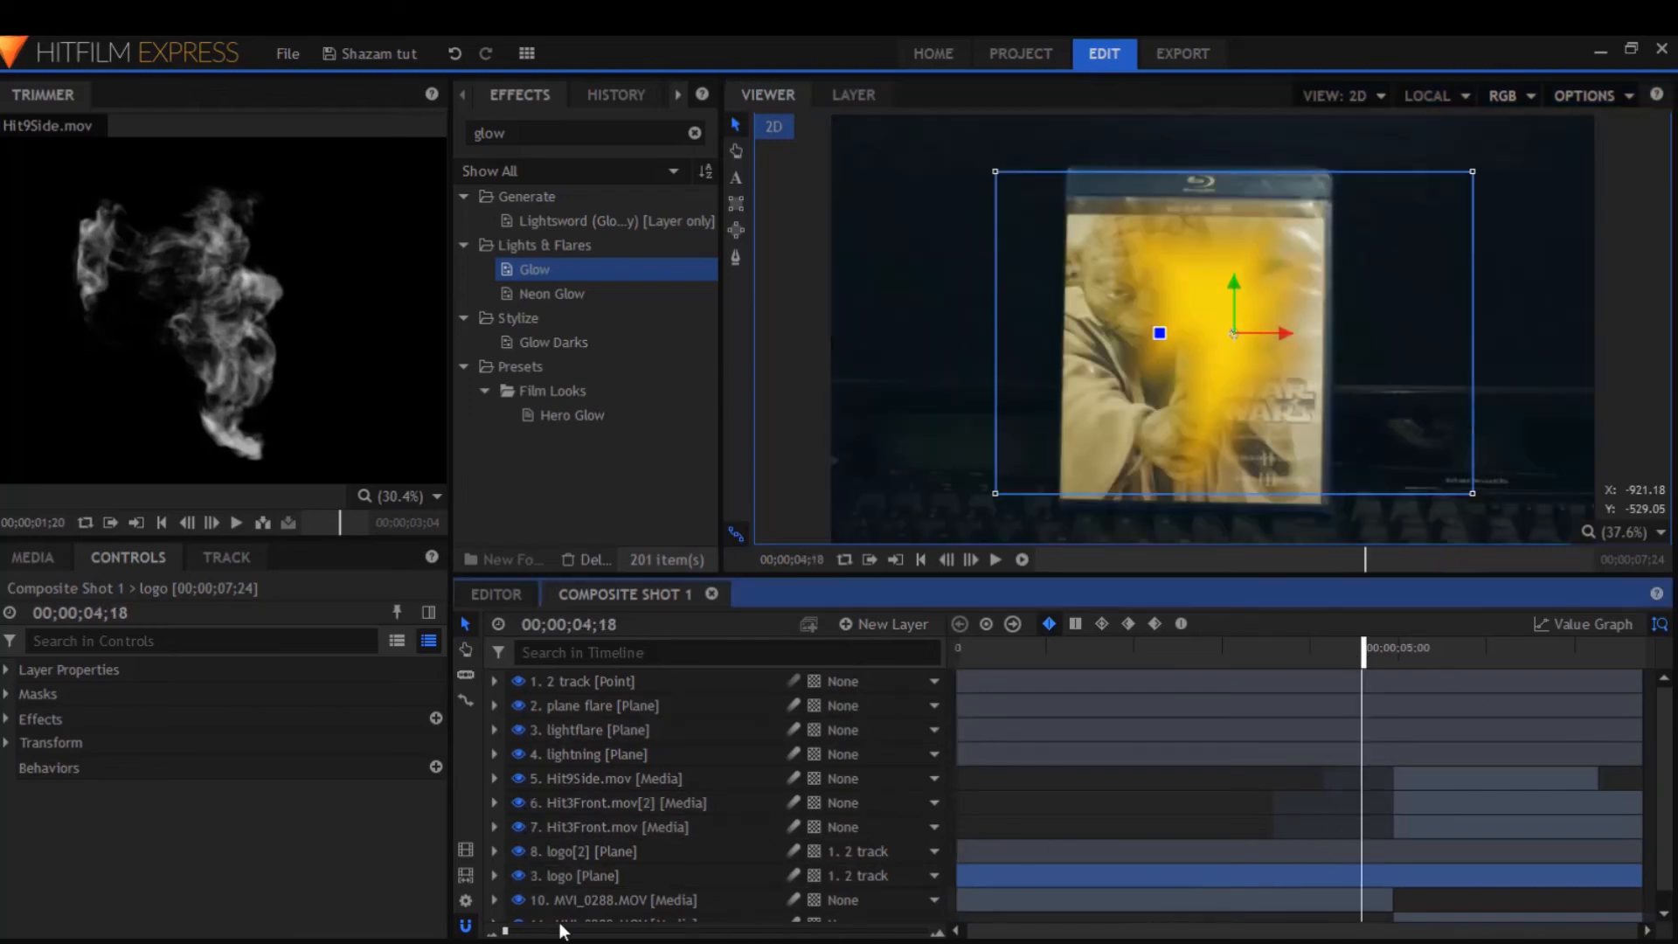
{"action": "key", "text": "period"}
{"action": "key", "text": "period"}
{"action": "key", "text": "period"}
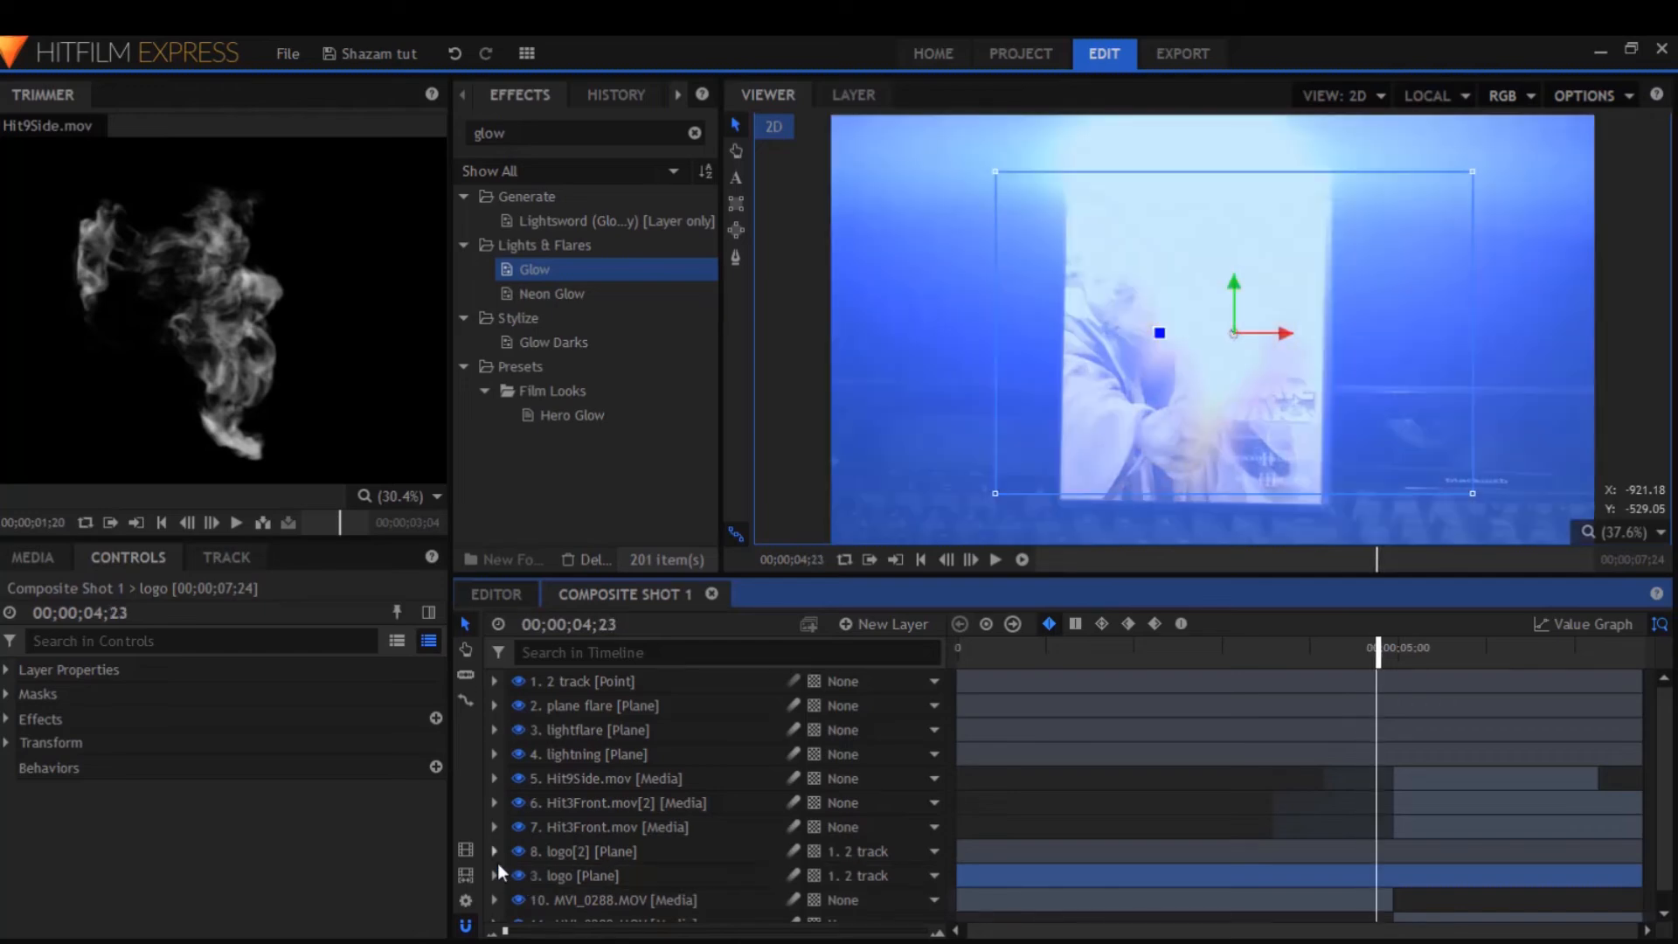
{"action": "left_click", "coordinate": [599, 867]}
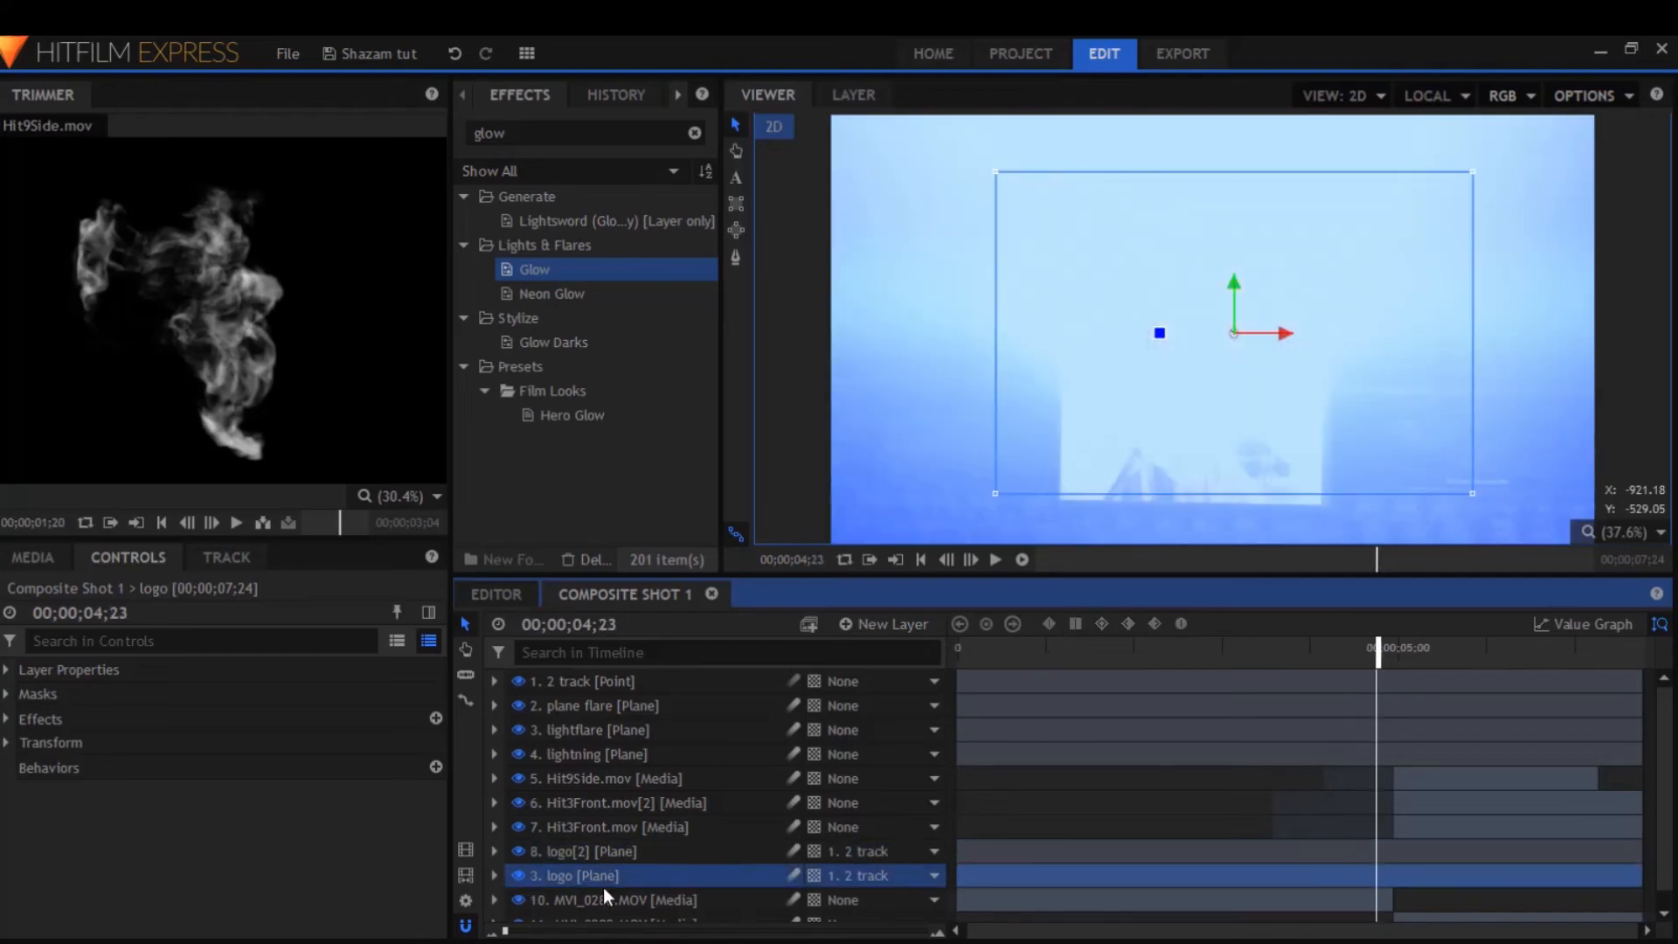
{"action": "left_click", "coordinate": [8, 742]}
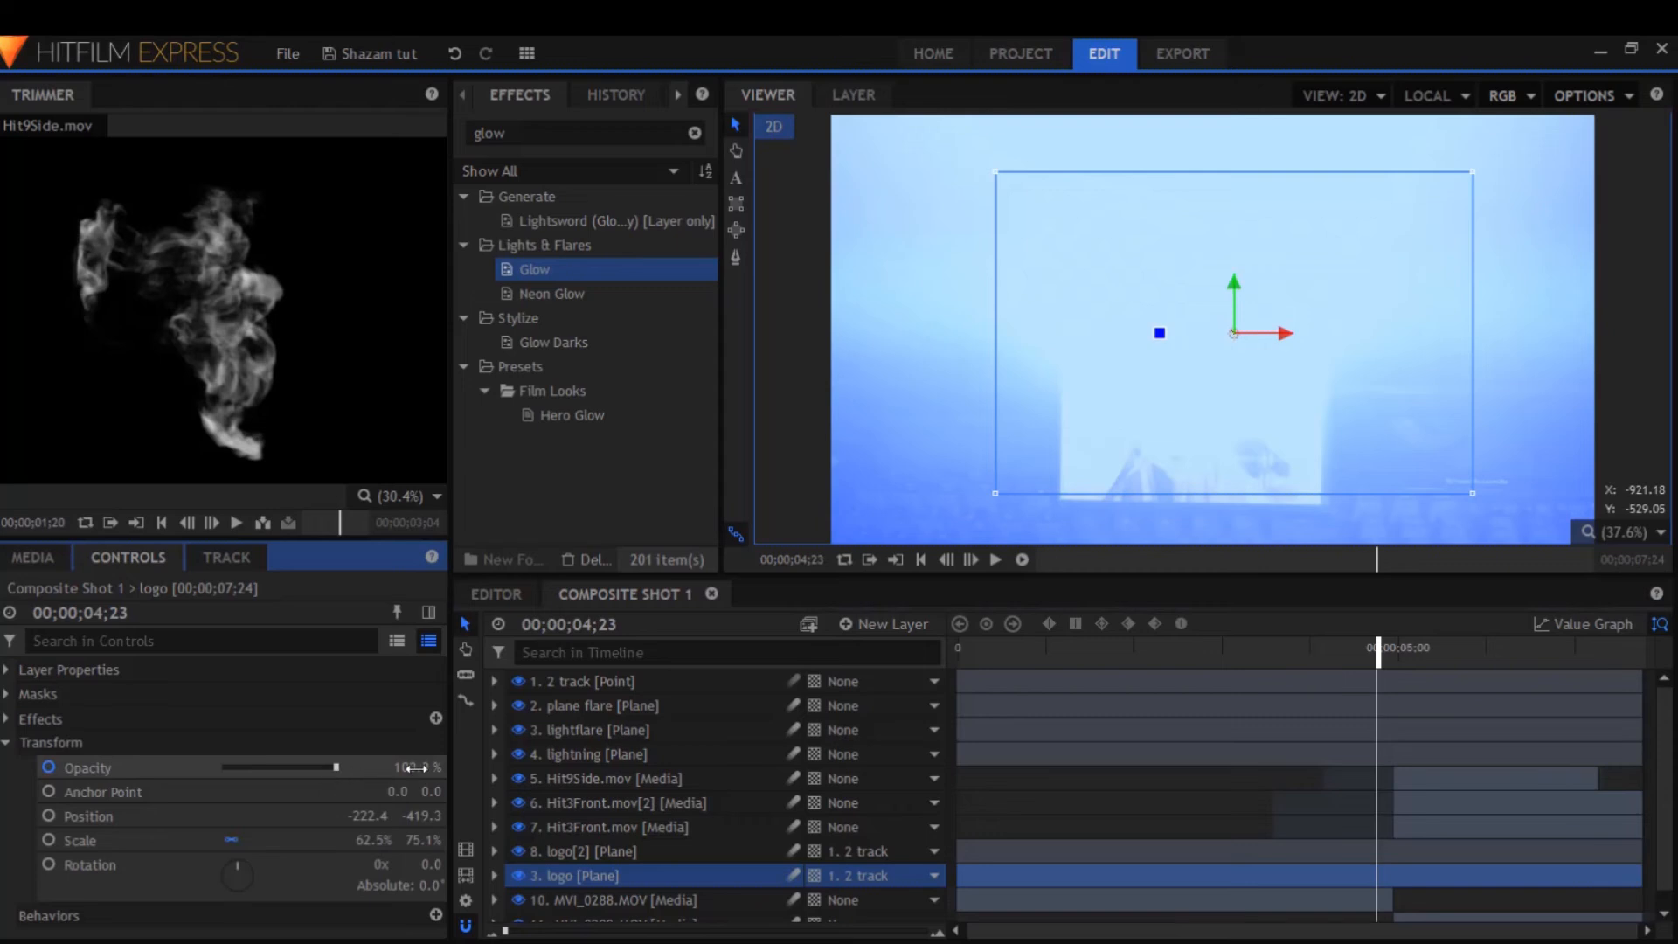
{"action": "left_click_drag", "start_coordinate": [416, 769], "coordinate": [329, 768]}
Animate the logo layer's opacity from 0% at 00;00;04;29 up to 100% by 00;00;05;03
{"action": "key", "text": "period"}
{"action": "key", "text": "period"}
{"action": "key", "text": "period"}
{"action": "key", "text": "period"}
{"action": "key", "text": "period"}
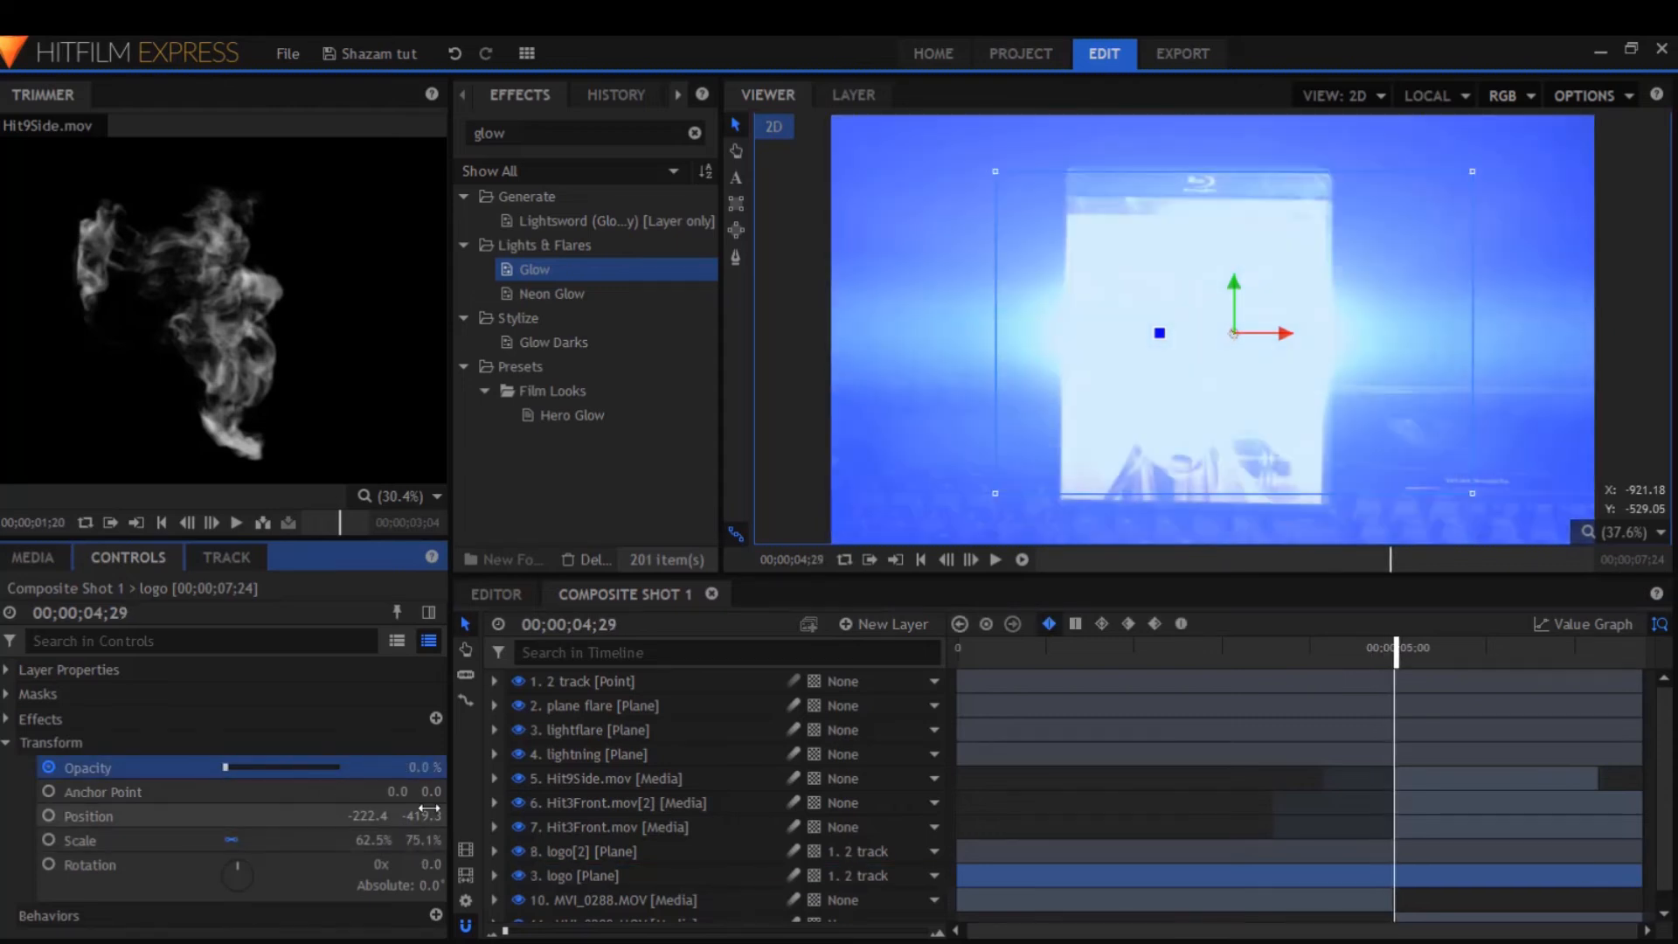
{"action": "key", "text": "period"}
{"action": "key", "text": "period"}
{"action": "key", "text": "period"}
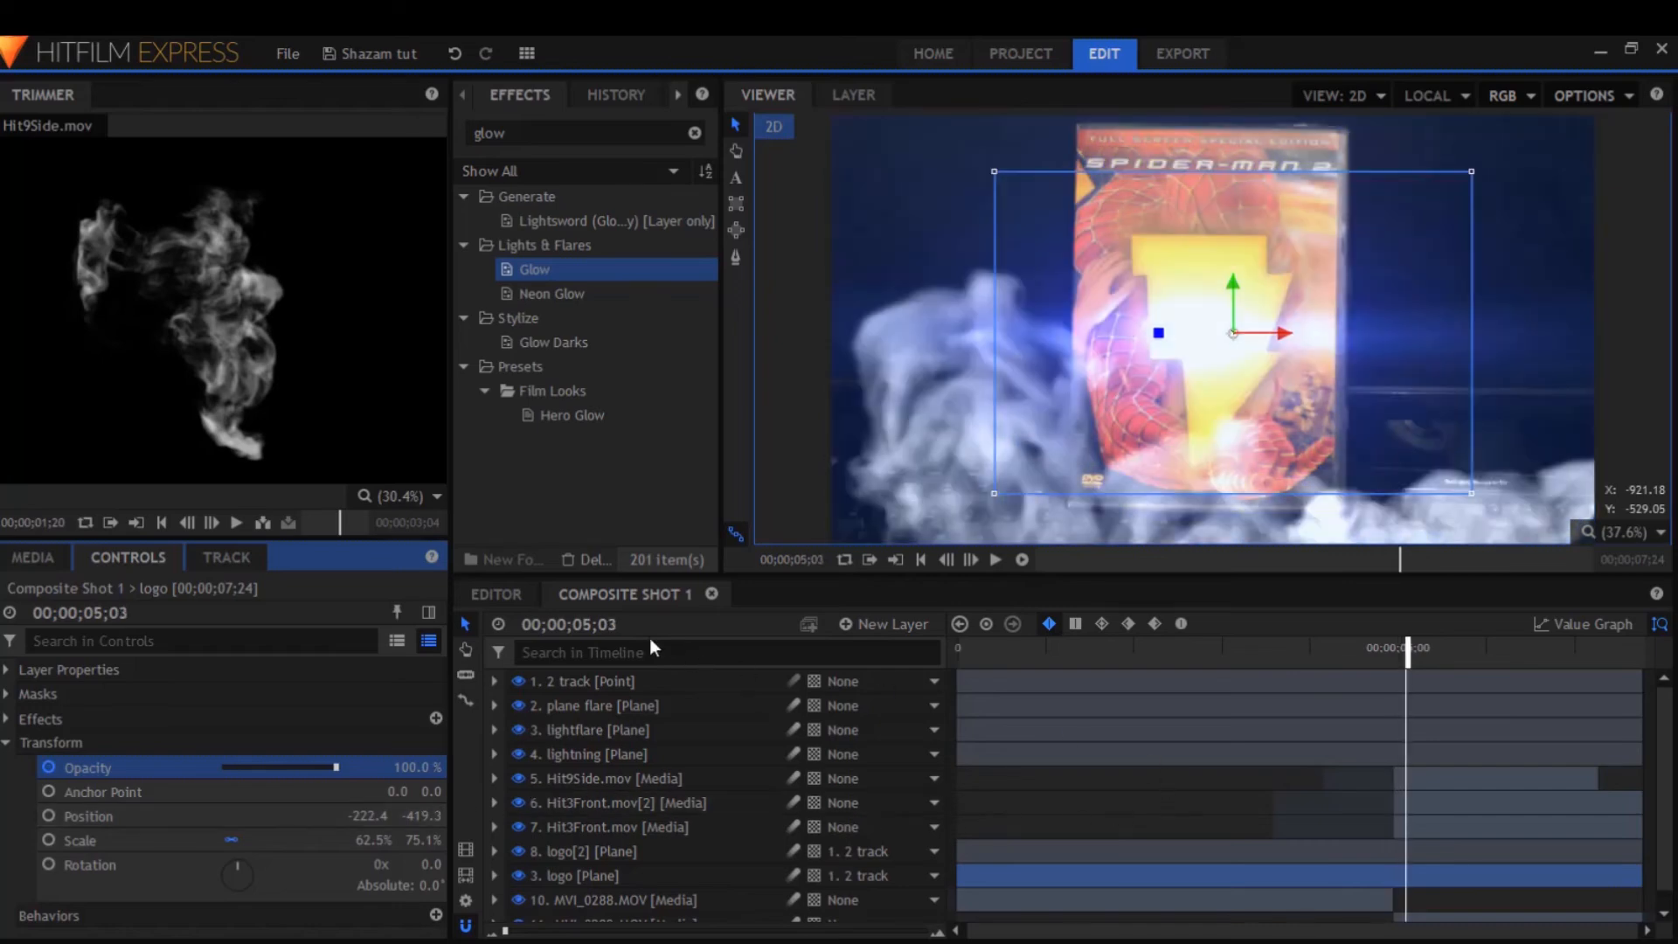
Build a RAM preview of the composite shot from its first frame and play it back
{"action": "left_click", "coordinate": [920, 559]}
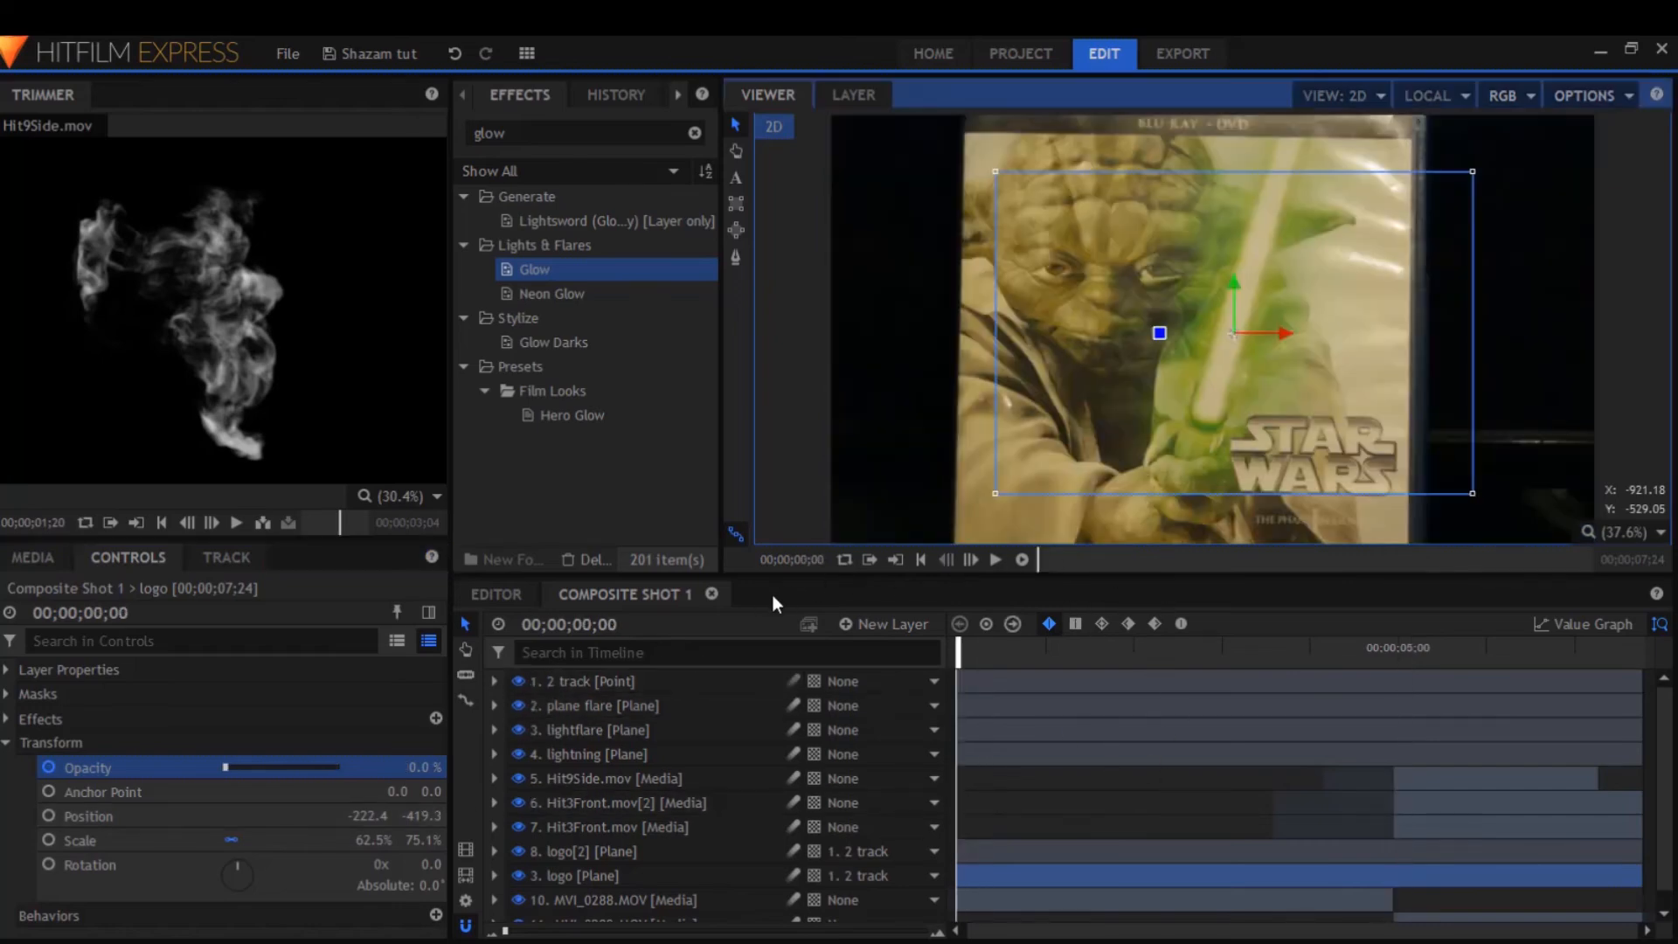
{"action": "left_click", "coordinate": [1021, 560]}
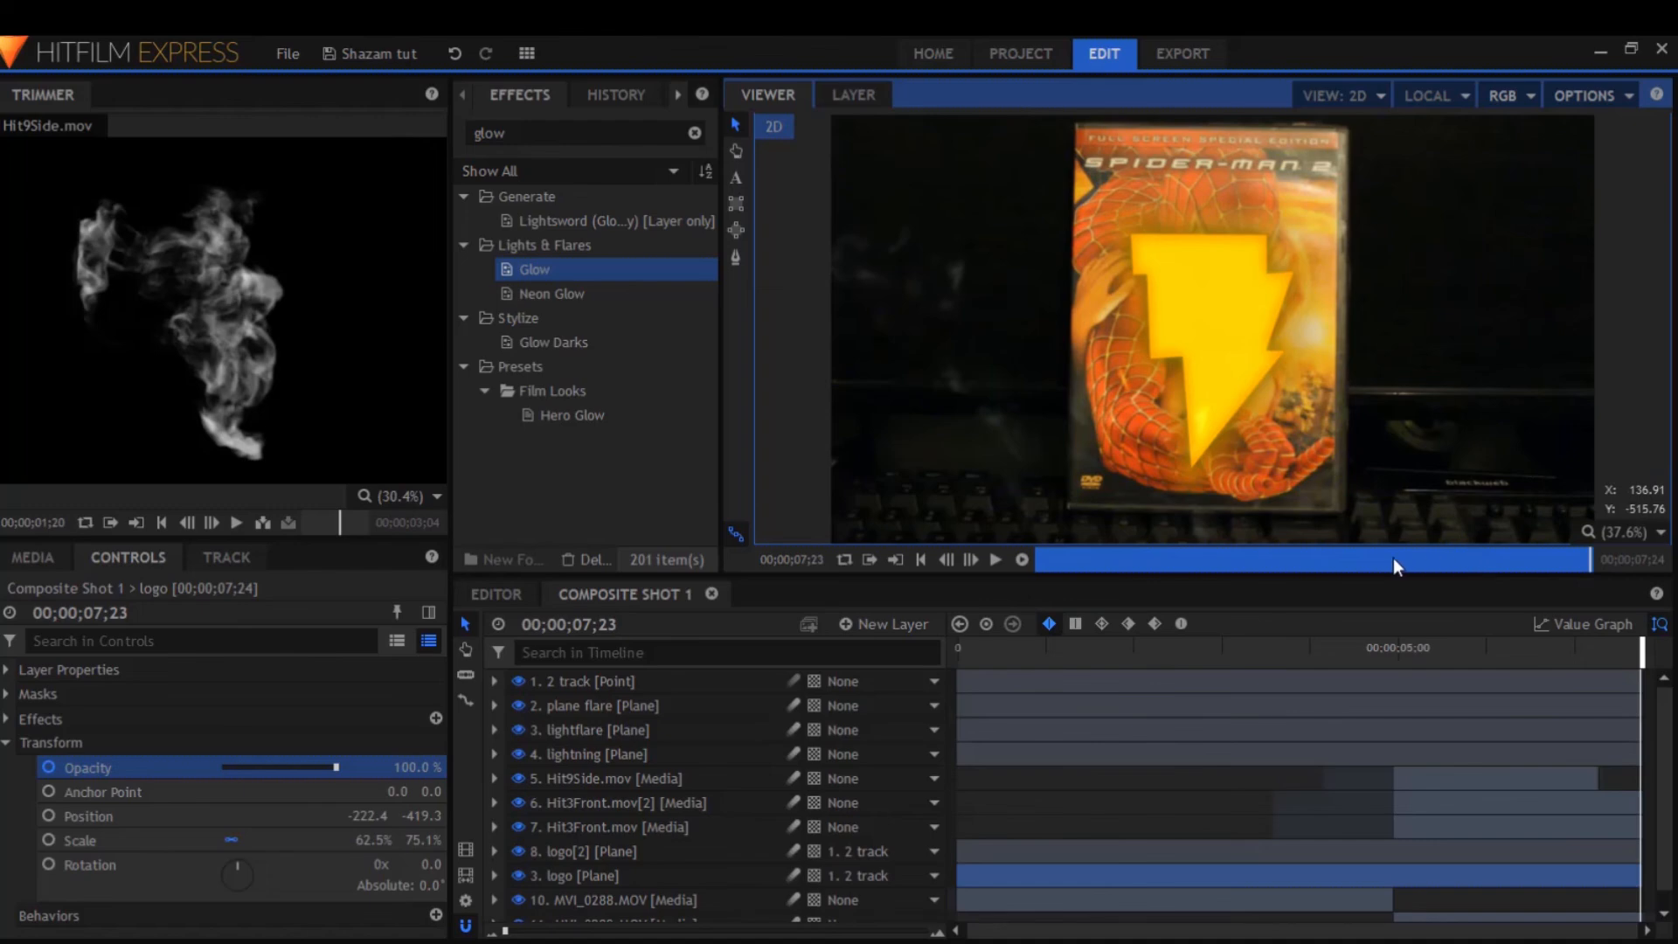
{"action": "left_click", "coordinate": [627, 501]}
{"action": "key", "text": "space"}
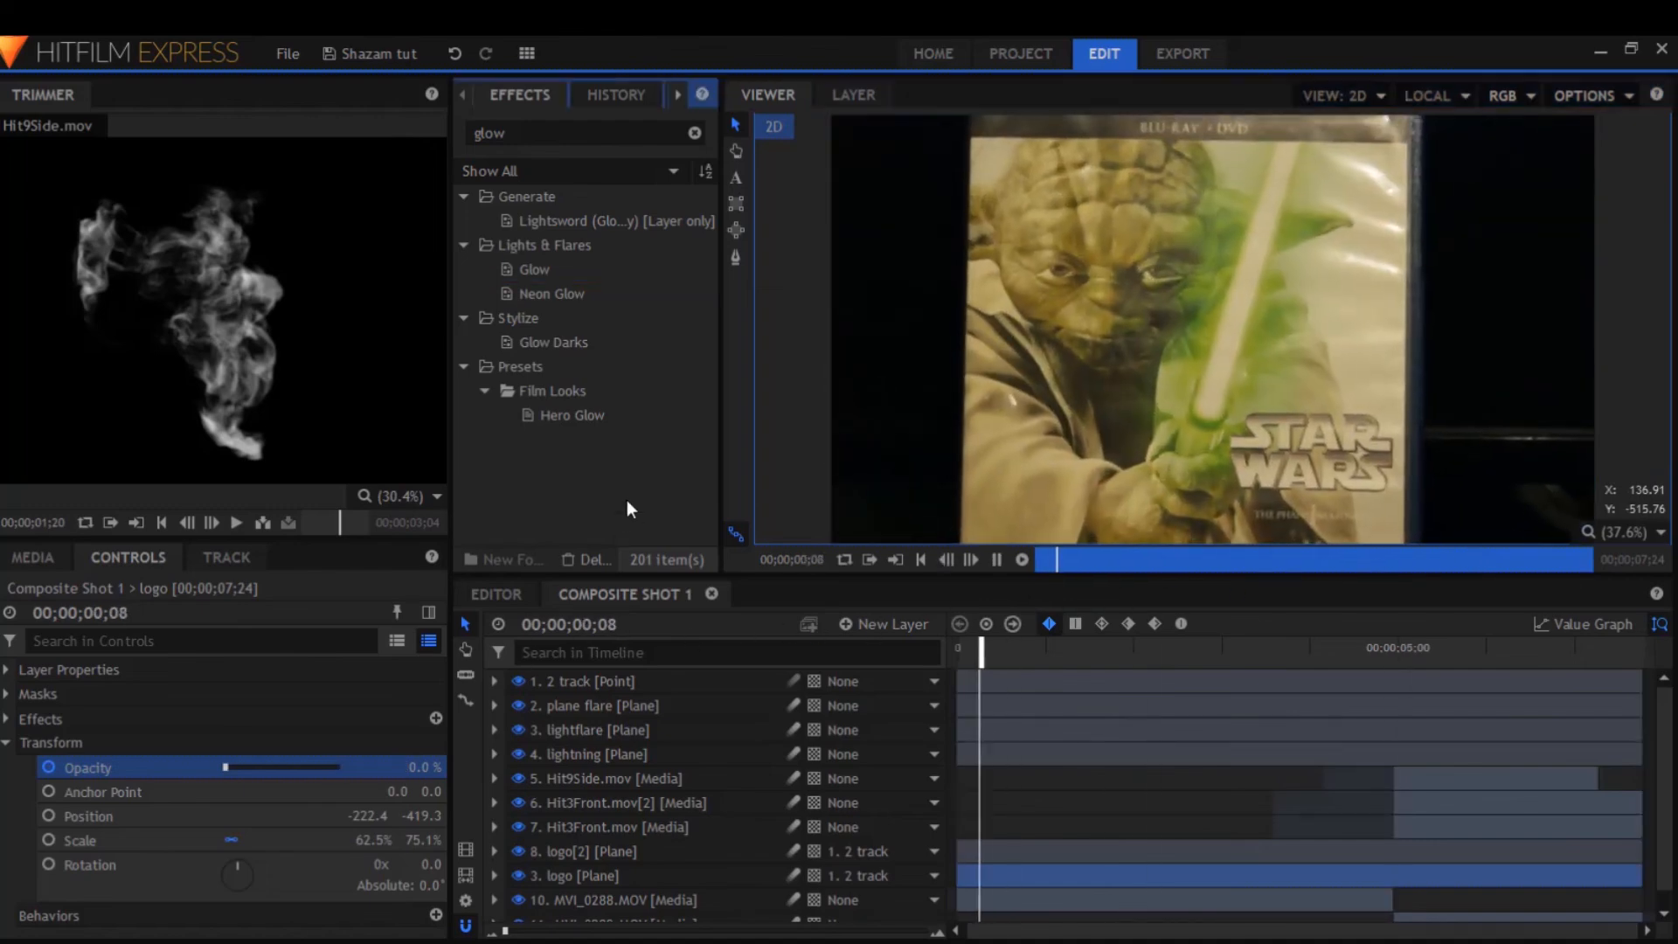